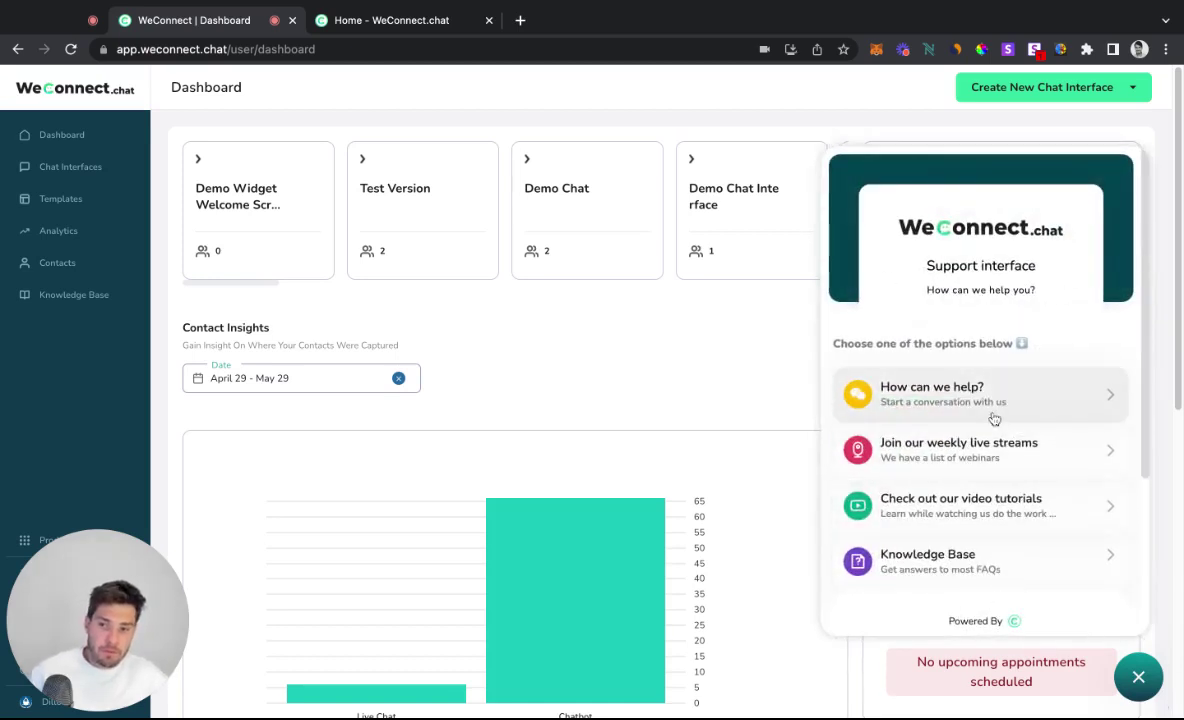
Close the support chat, look at the welcome messages on the WeConnect.chat homepage, and return to the dashboard.
left_click(1134, 673)
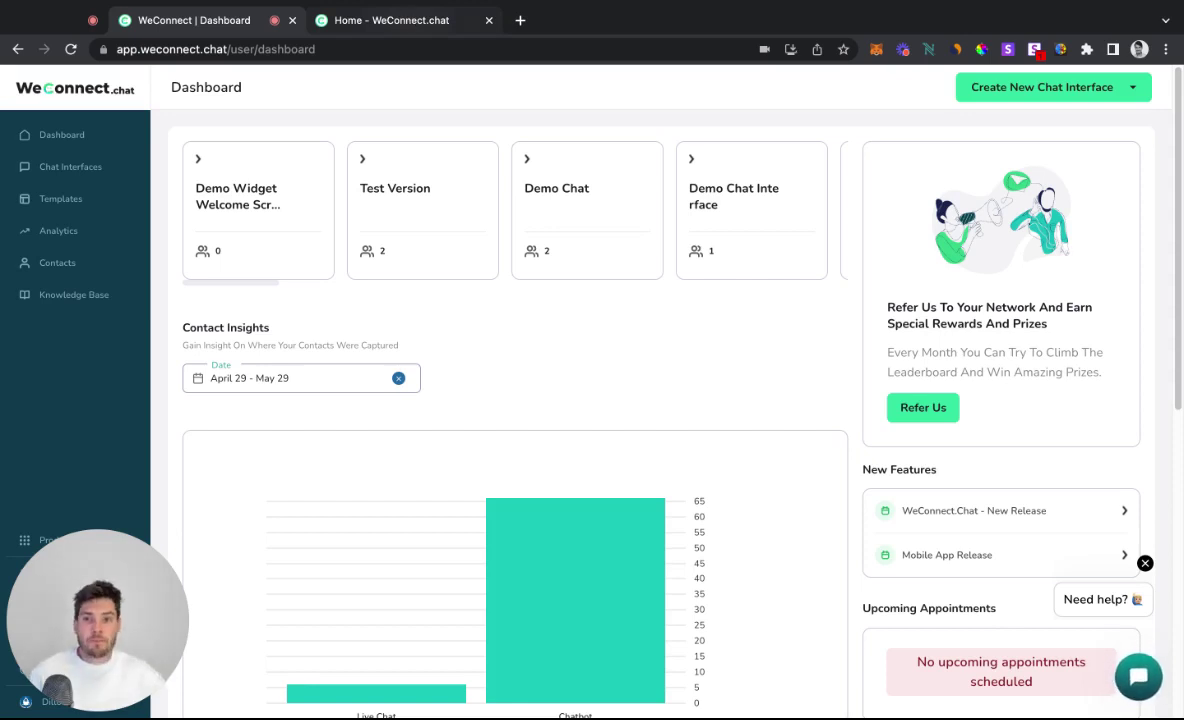
left_click(400, 21)
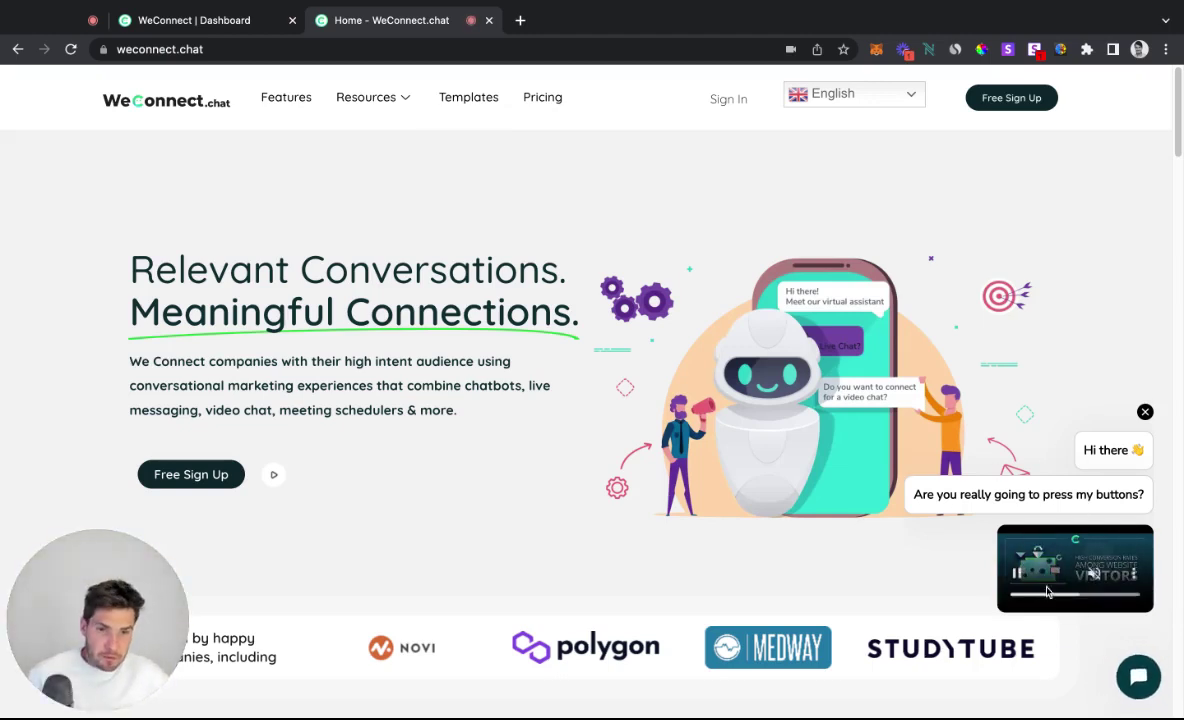
left_click(240, 21)
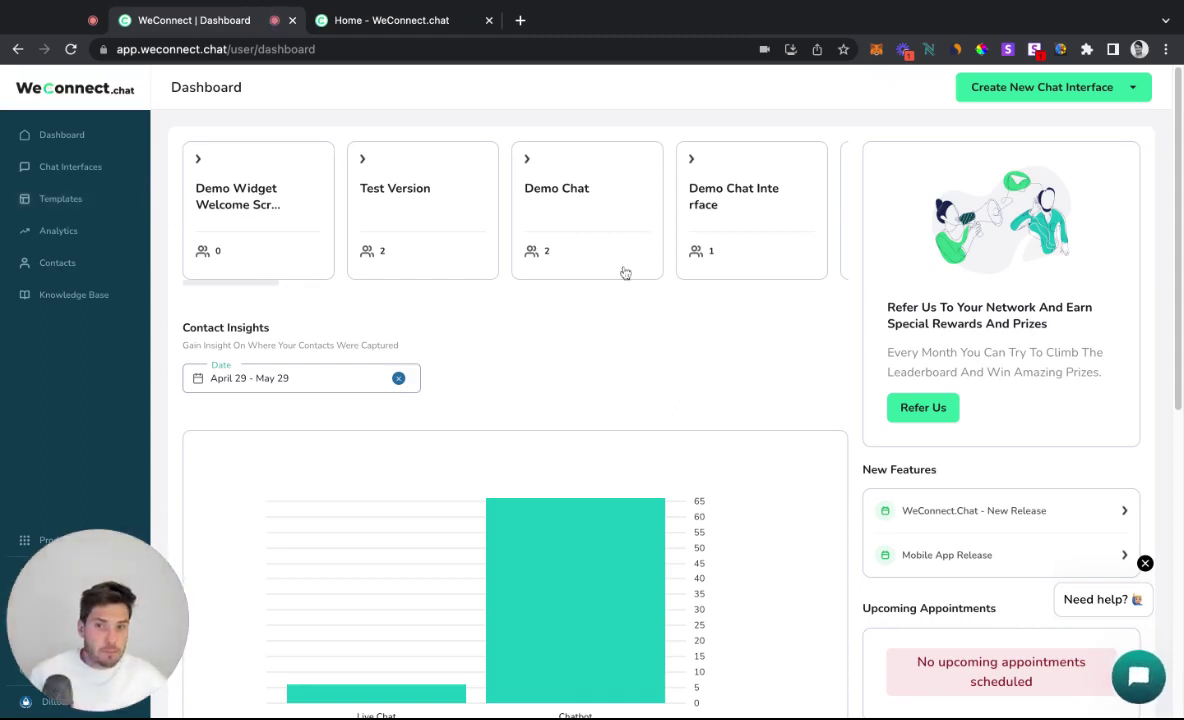
Open the Demo Widget Welcome Screen chat interface in the Builder.
left_click(1114, 100)
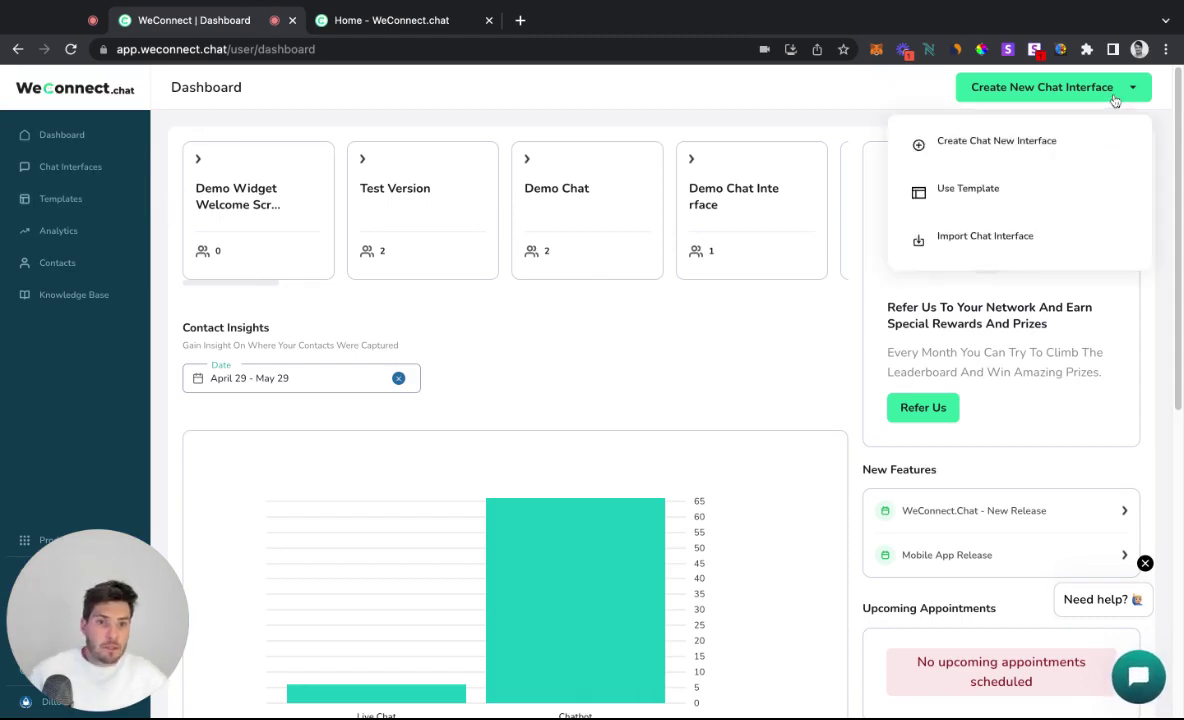
left_click(1114, 100)
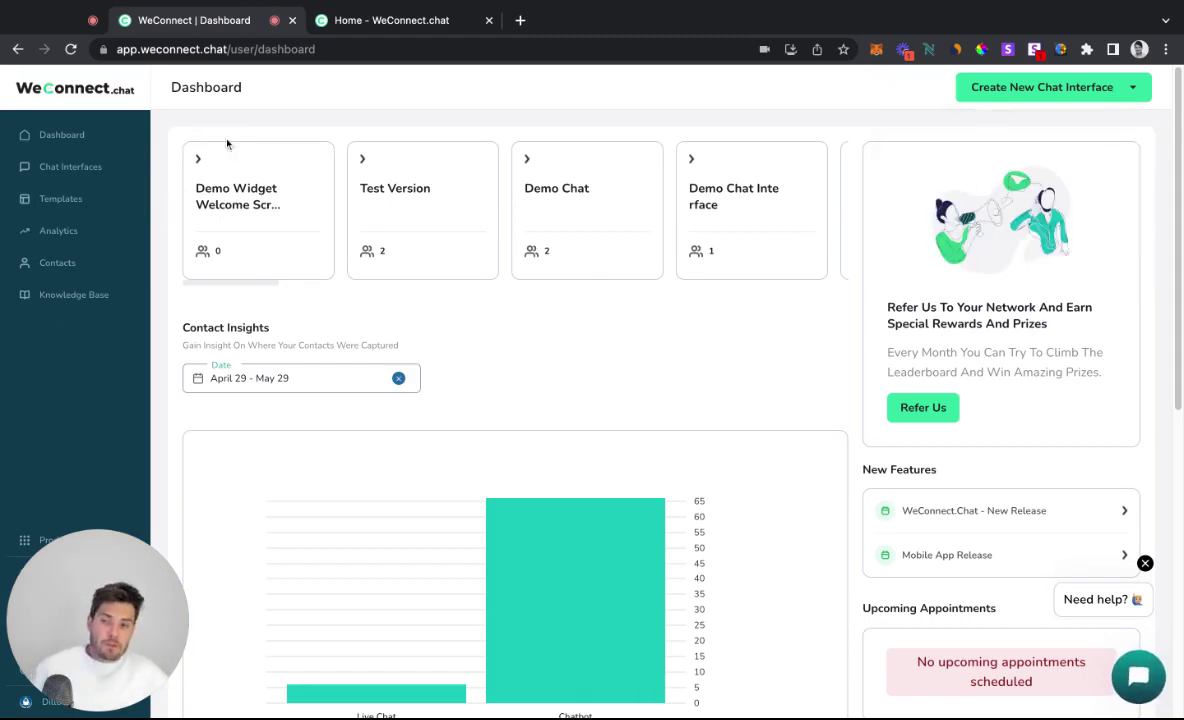
left_click(115, 175)
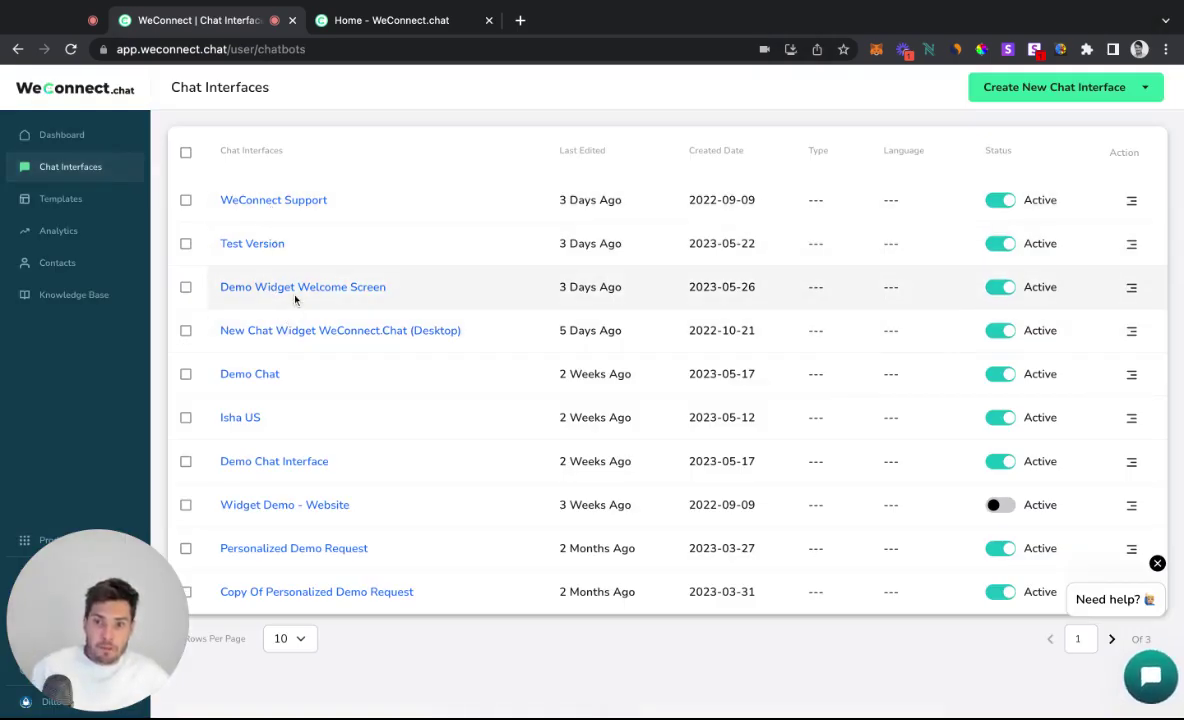
left_click(276, 287)
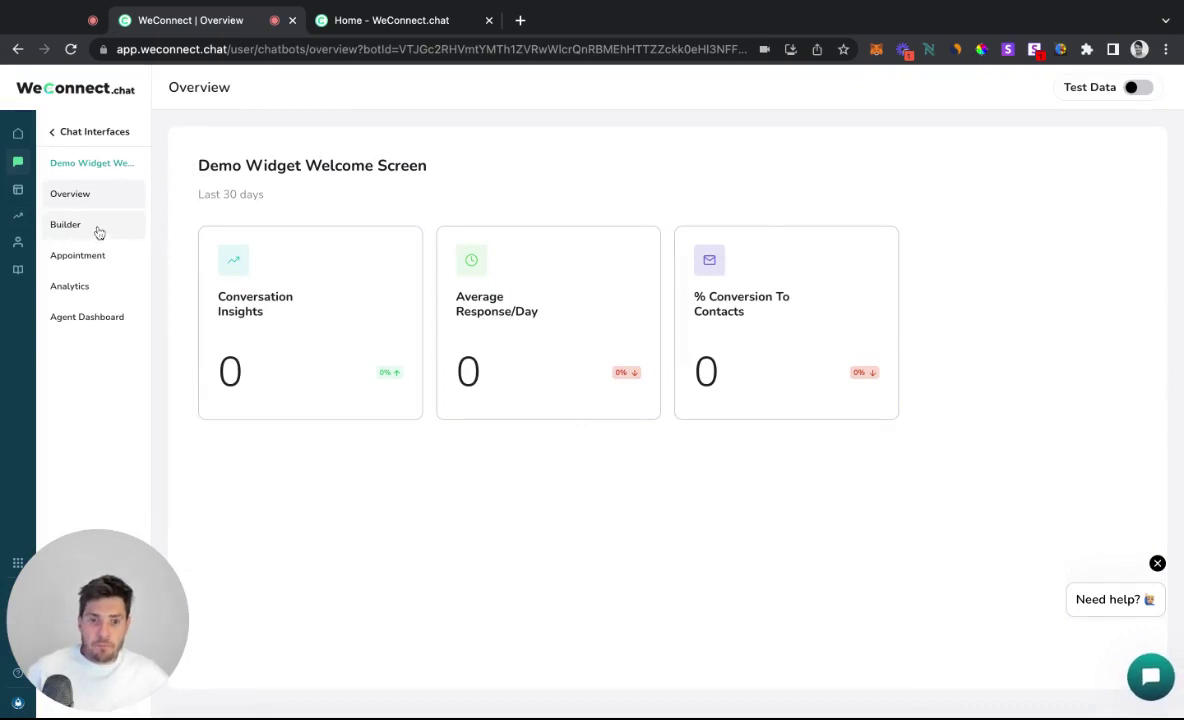
left_click(97, 231)
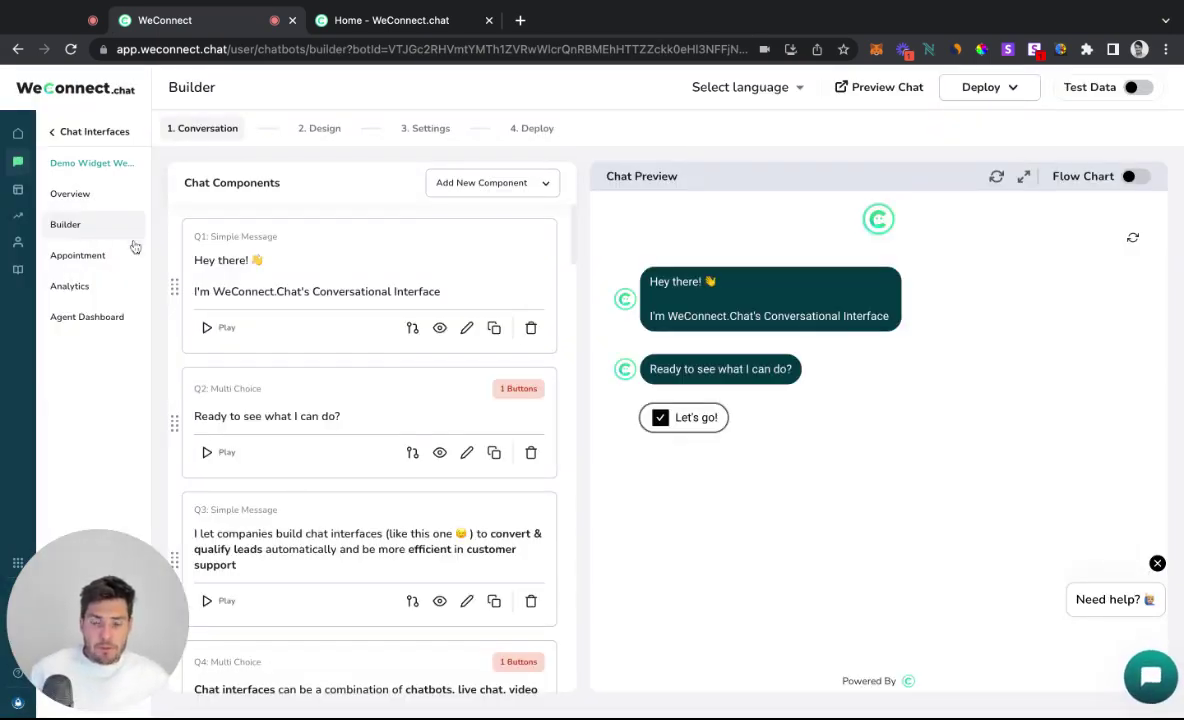
Look through the conversation's chat components and the component choices for inserting one after the first message.
mouse_move(367, 364)
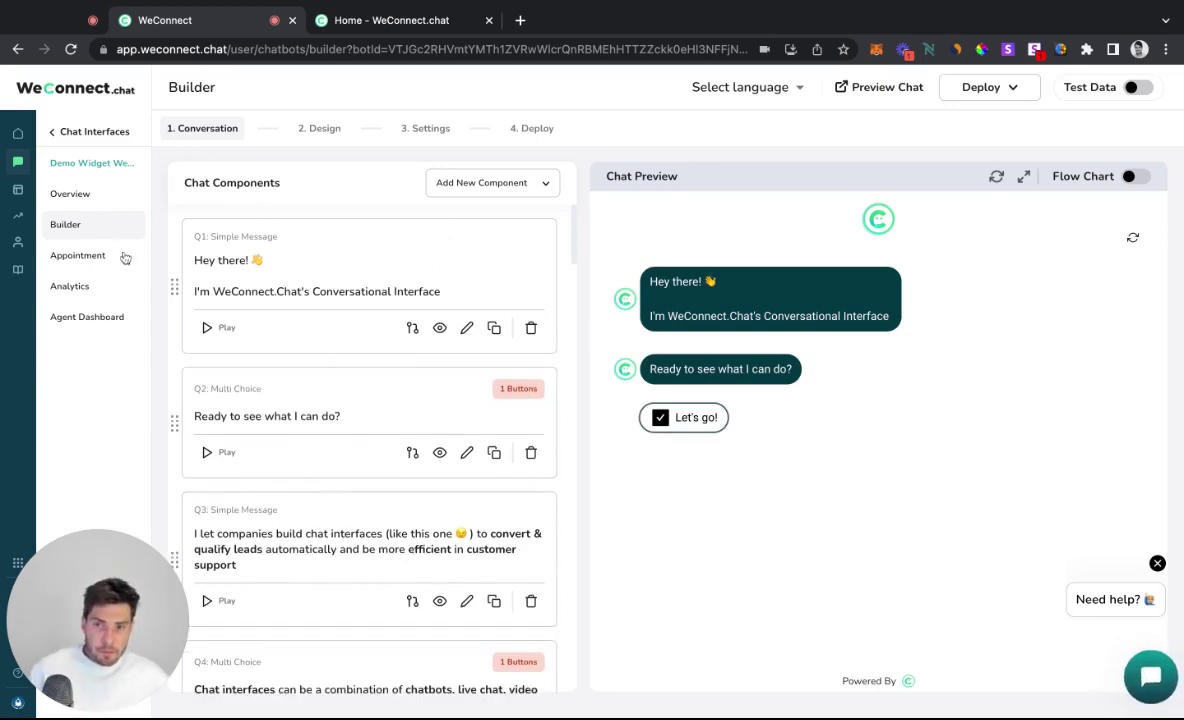
mouse_move(260, 261)
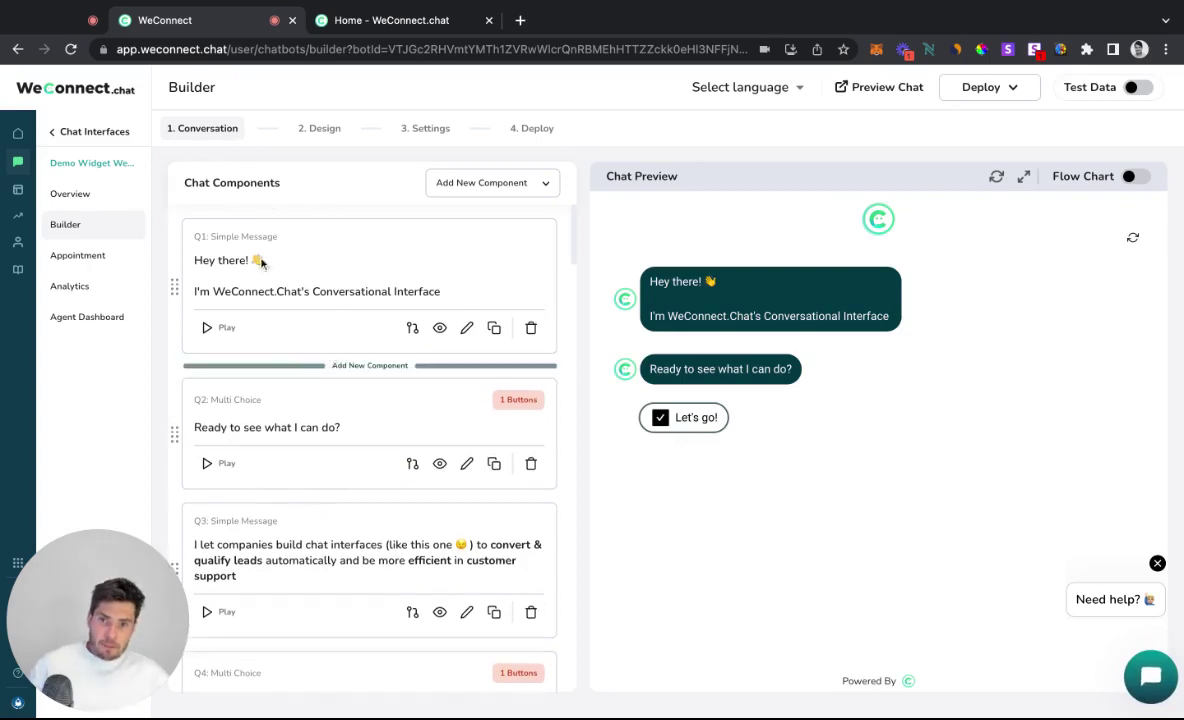
scroll(365, 502, "down", 15)
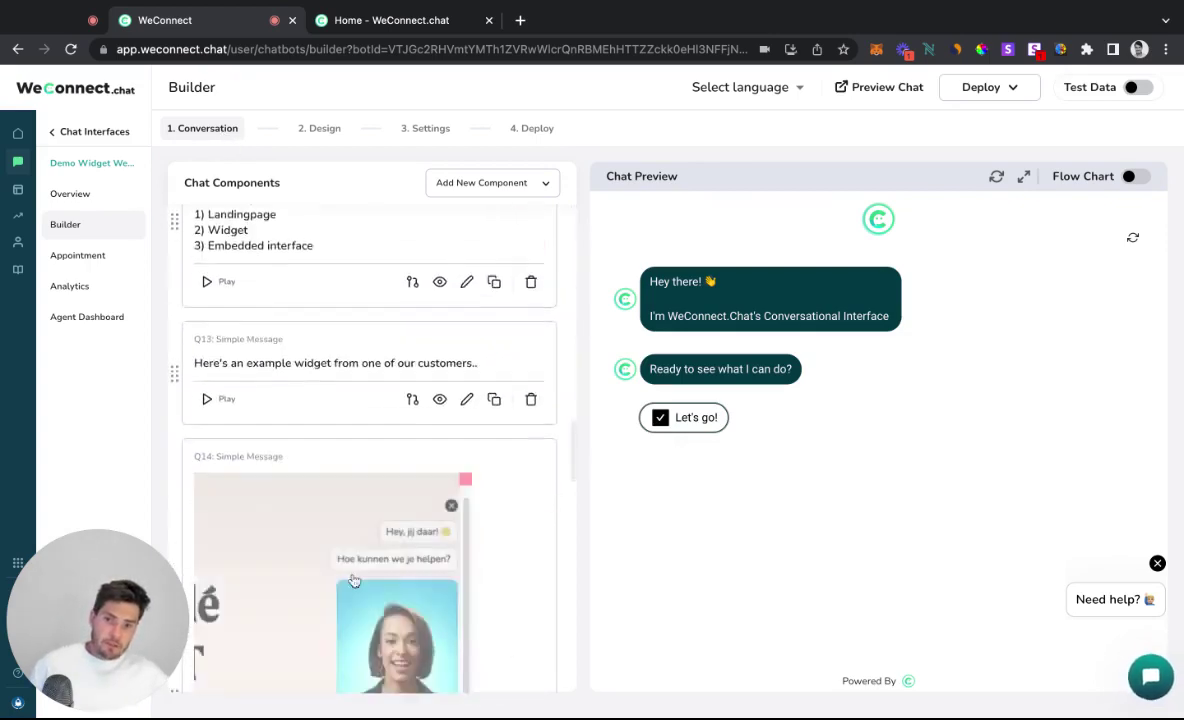
scroll(356, 575, "down", 14)
scroll(384, 560, "up", 11)
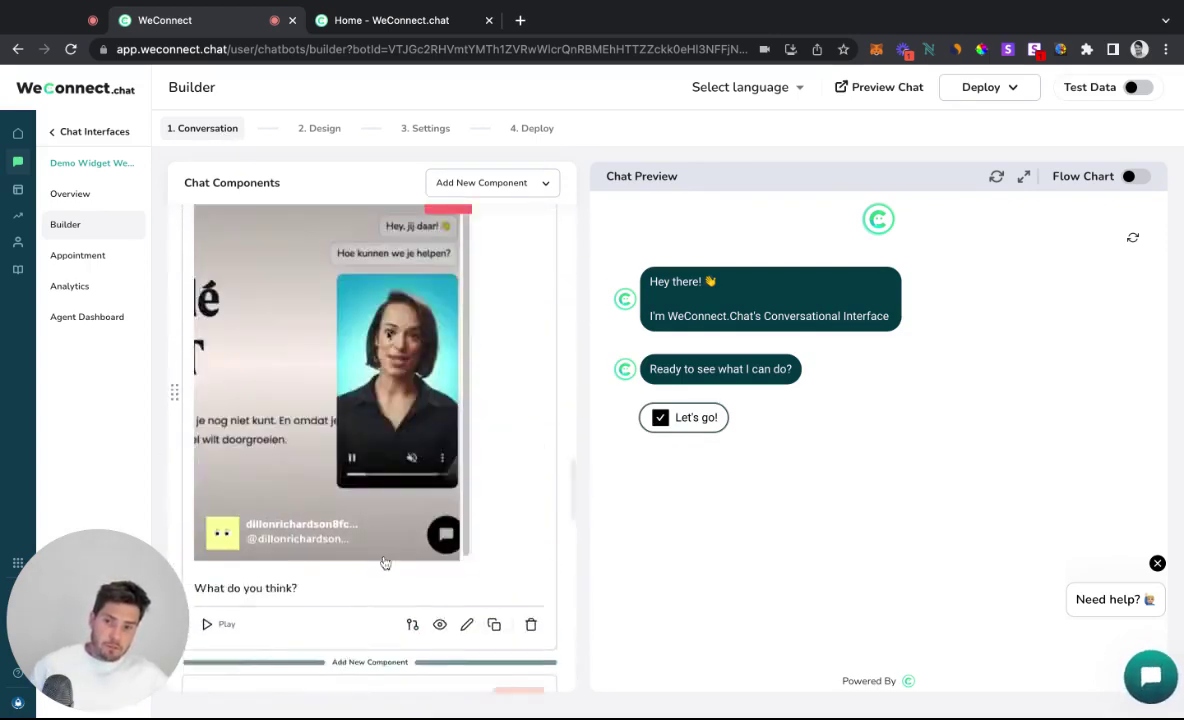
scroll(384, 562, "up", 15)
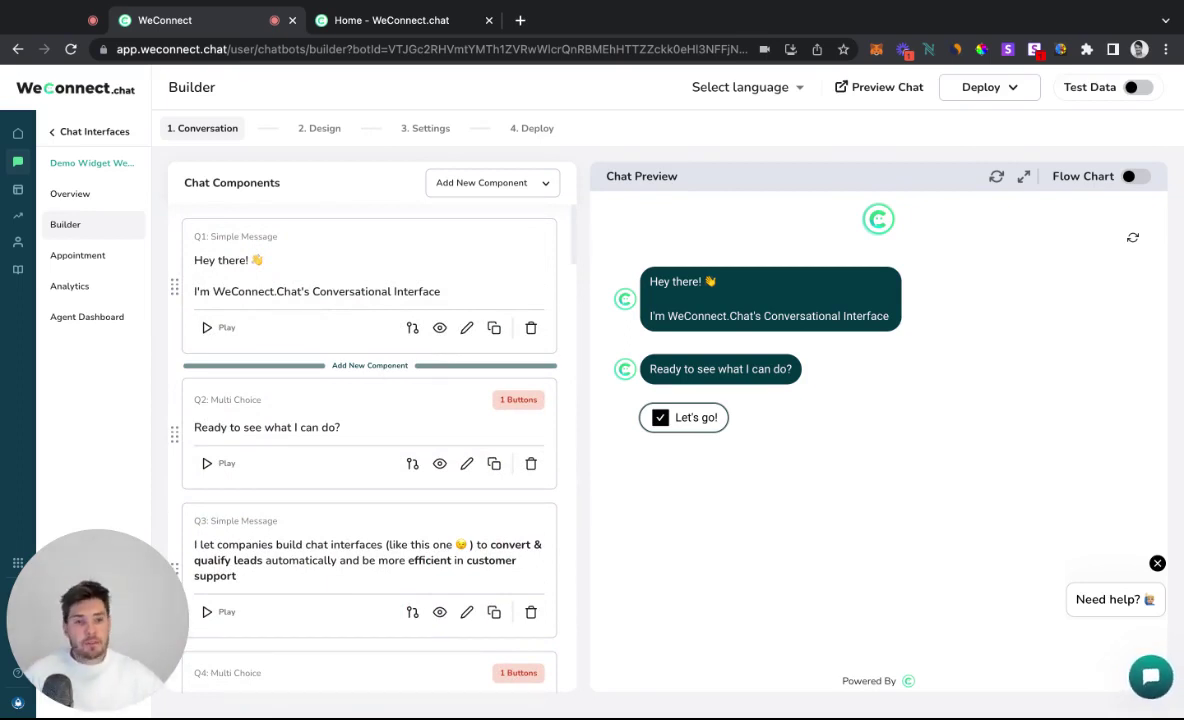
left_click(388, 362)
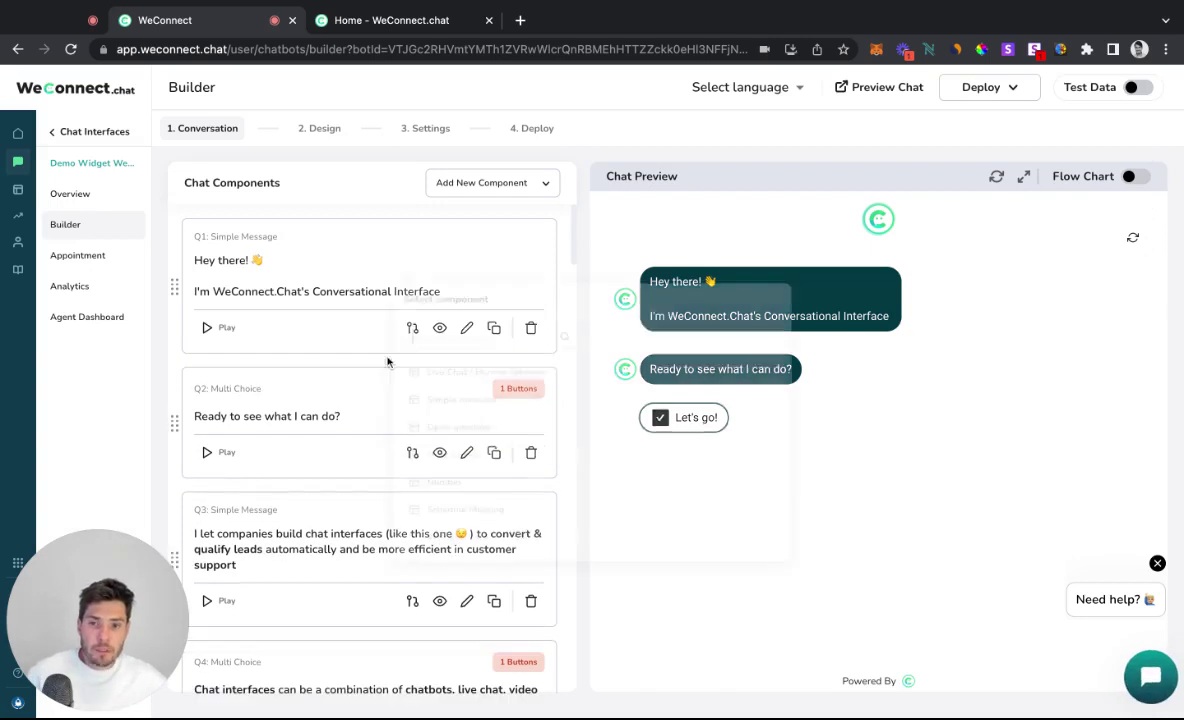
left_click(858, 440)
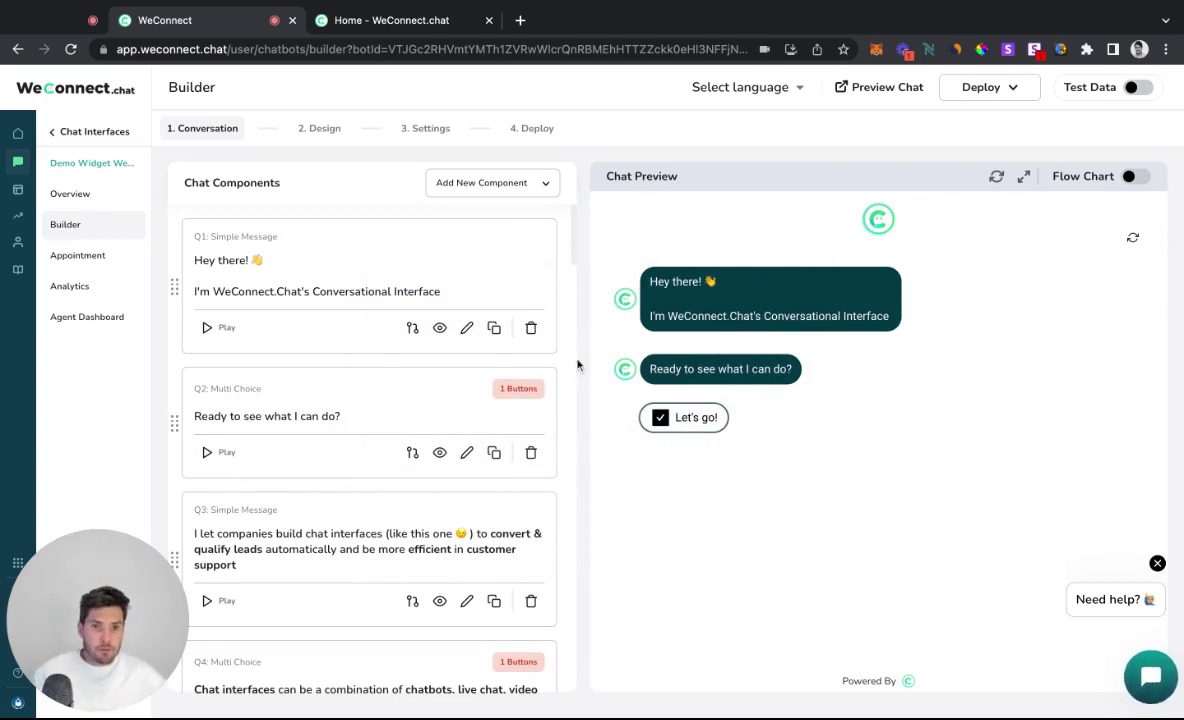
mouse_move(327, 461)
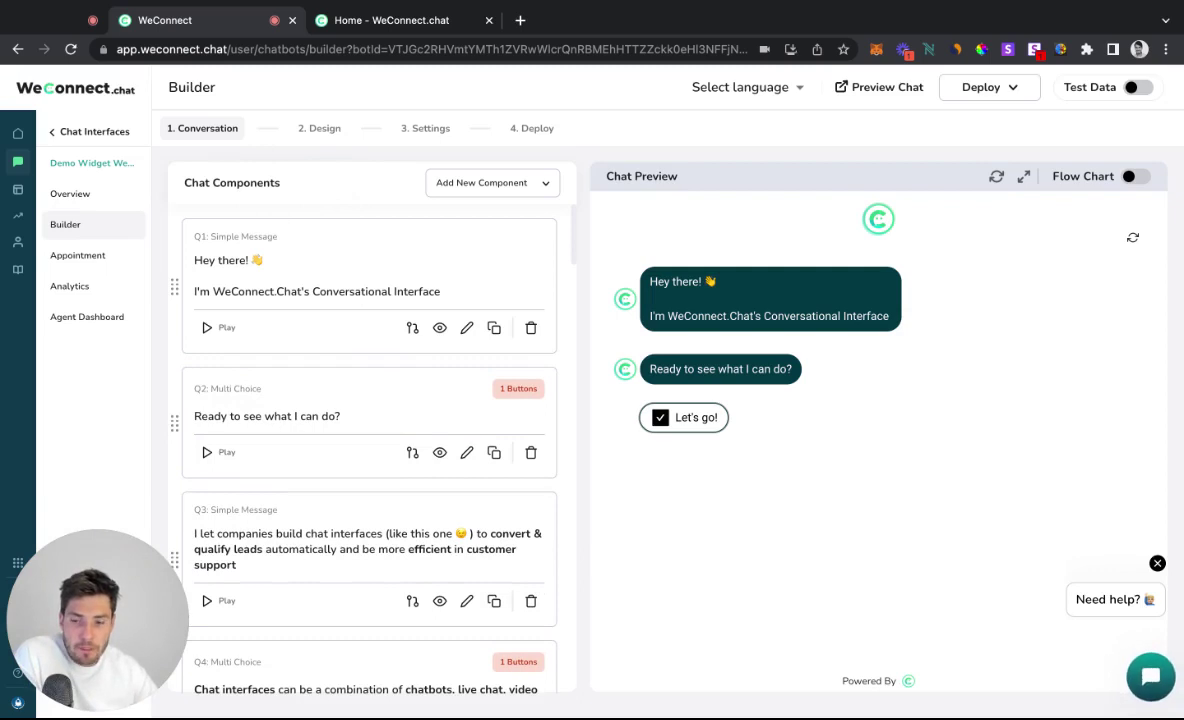
Open the chat interface's Widget Settings and examine the fields for blocking IP addresses and hiding the chat on URLs.
left_click(318, 129)
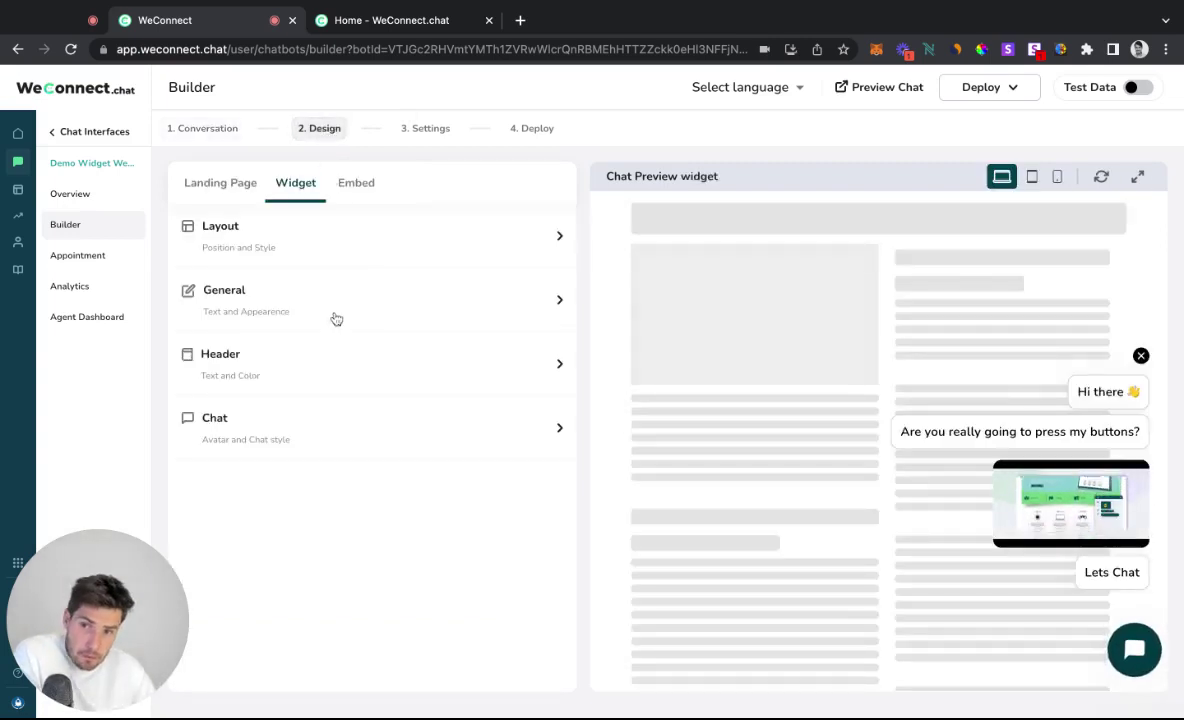
left_click(415, 125)
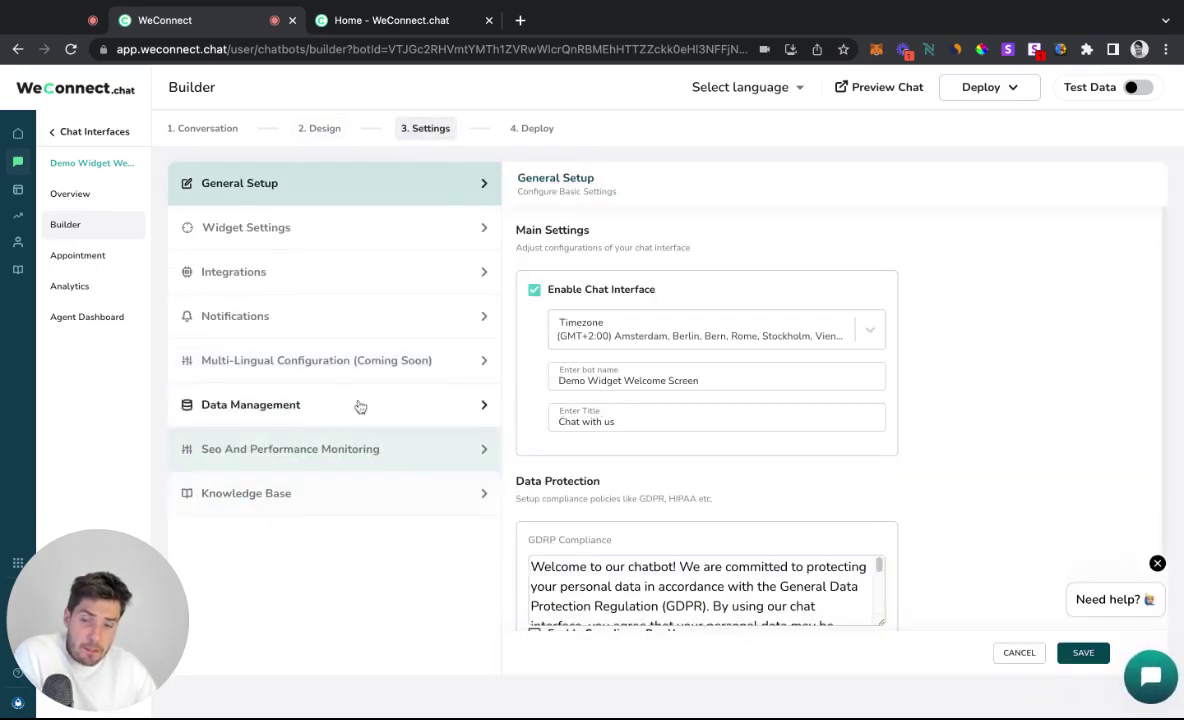
left_click(329, 228)
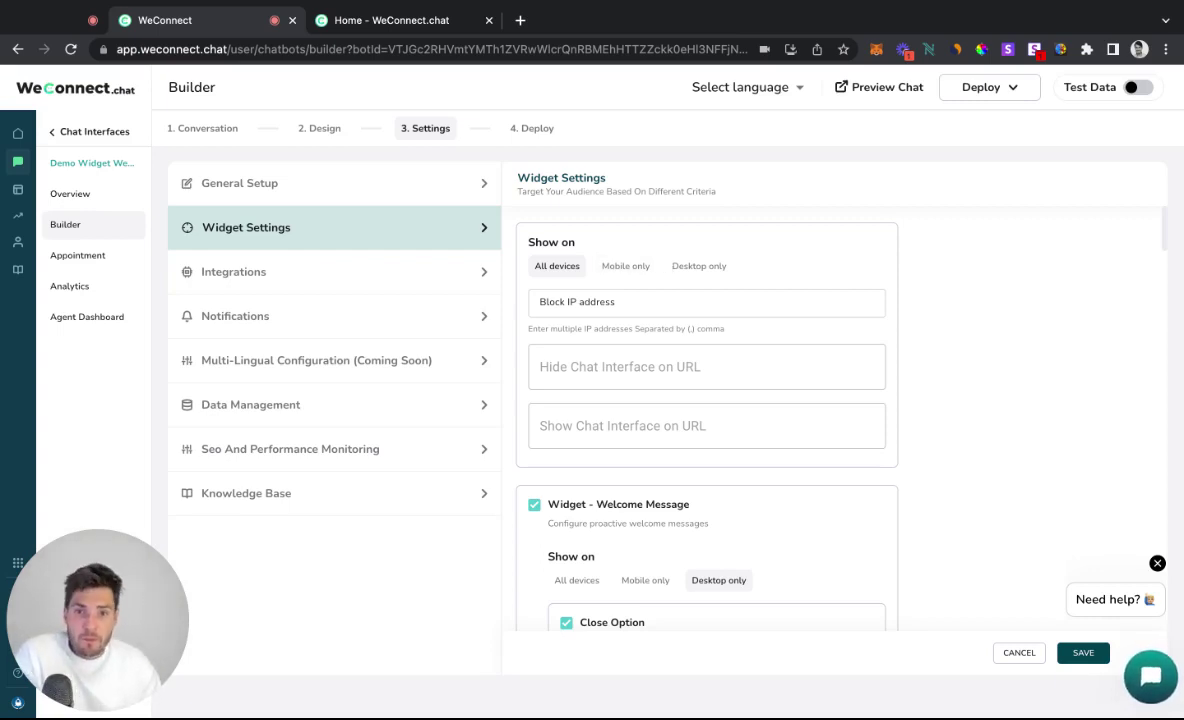
left_click(709, 306)
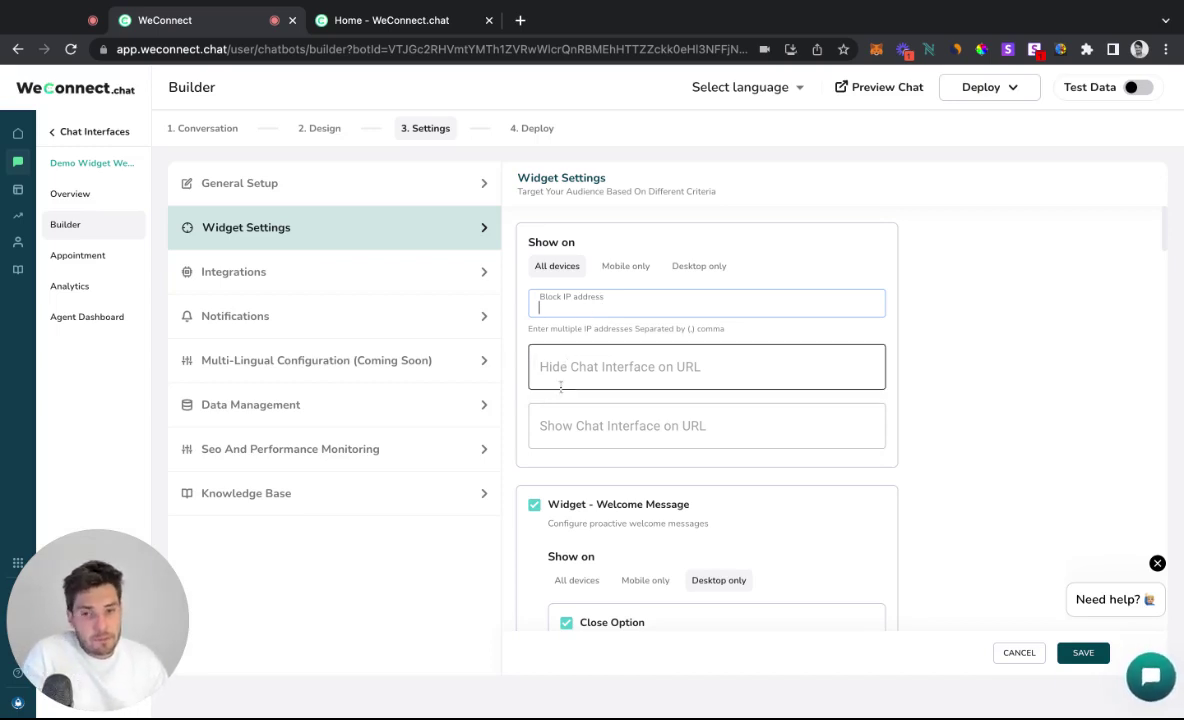
left_click(565, 368)
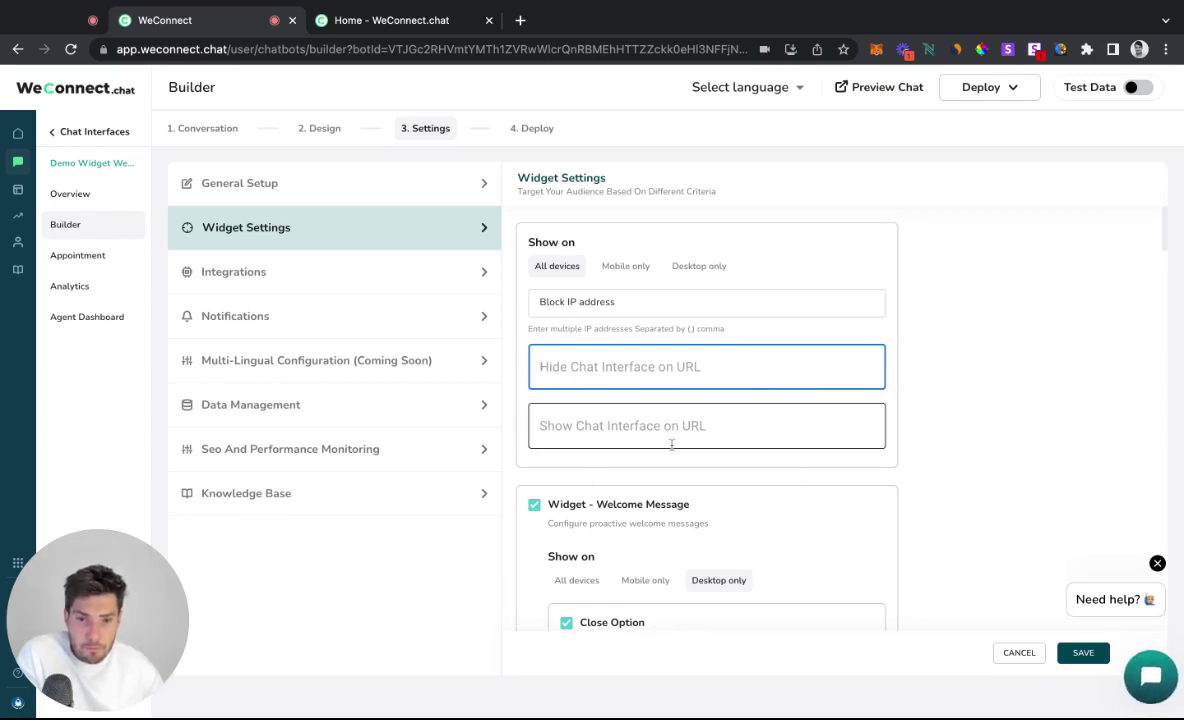
Look at the live welcome messages on the WeConnect.chat homepage and the welcome messages configured in the Widget Settings.
scroll(651, 437, "down", 2)
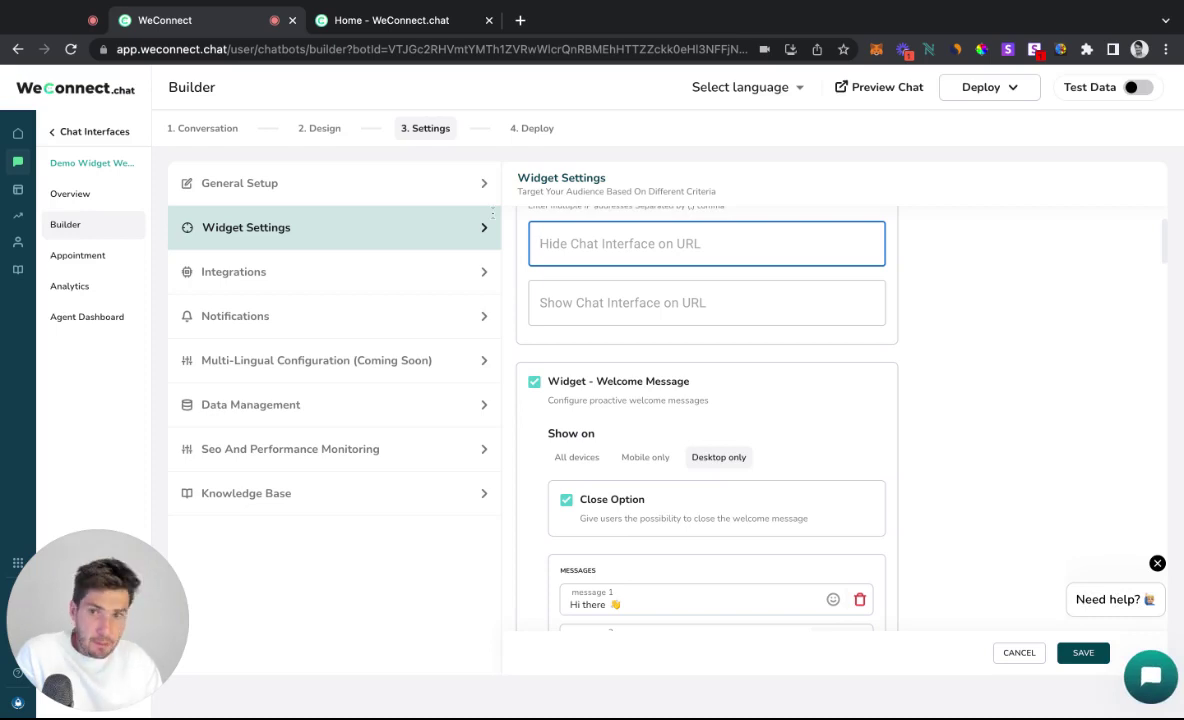
left_click(335, 28)
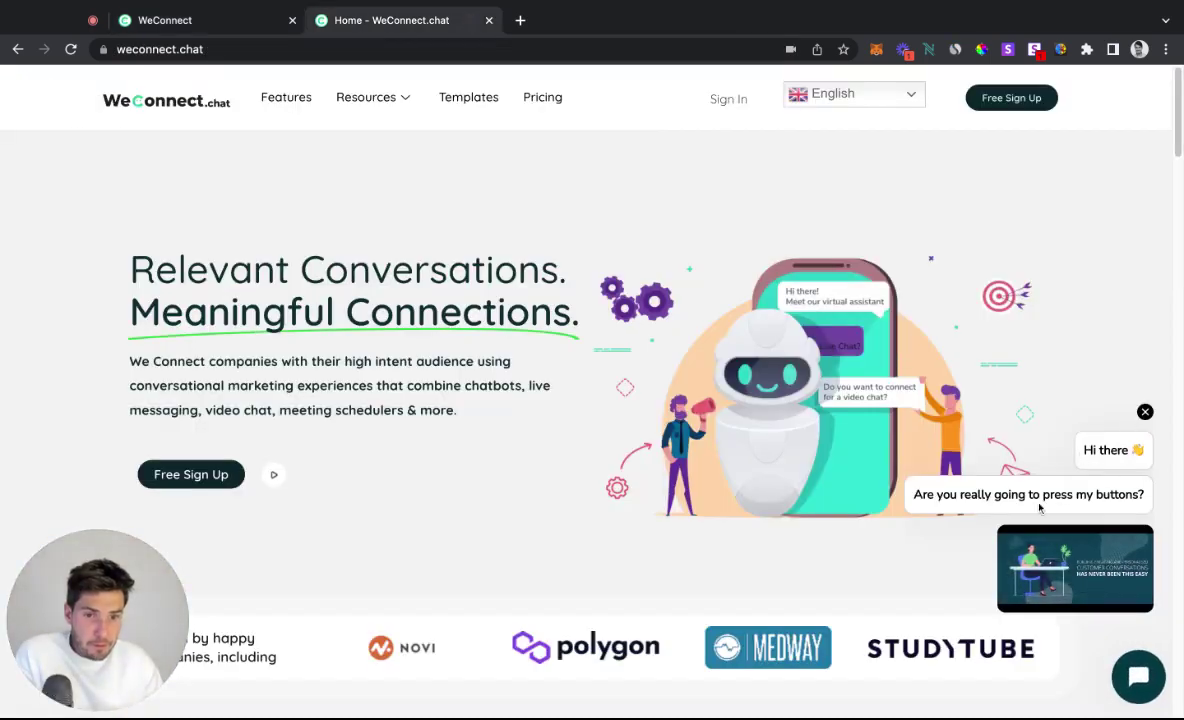
left_click(188, 21)
scroll(813, 428, "down", 3)
scroll(810, 425, "up", 3)
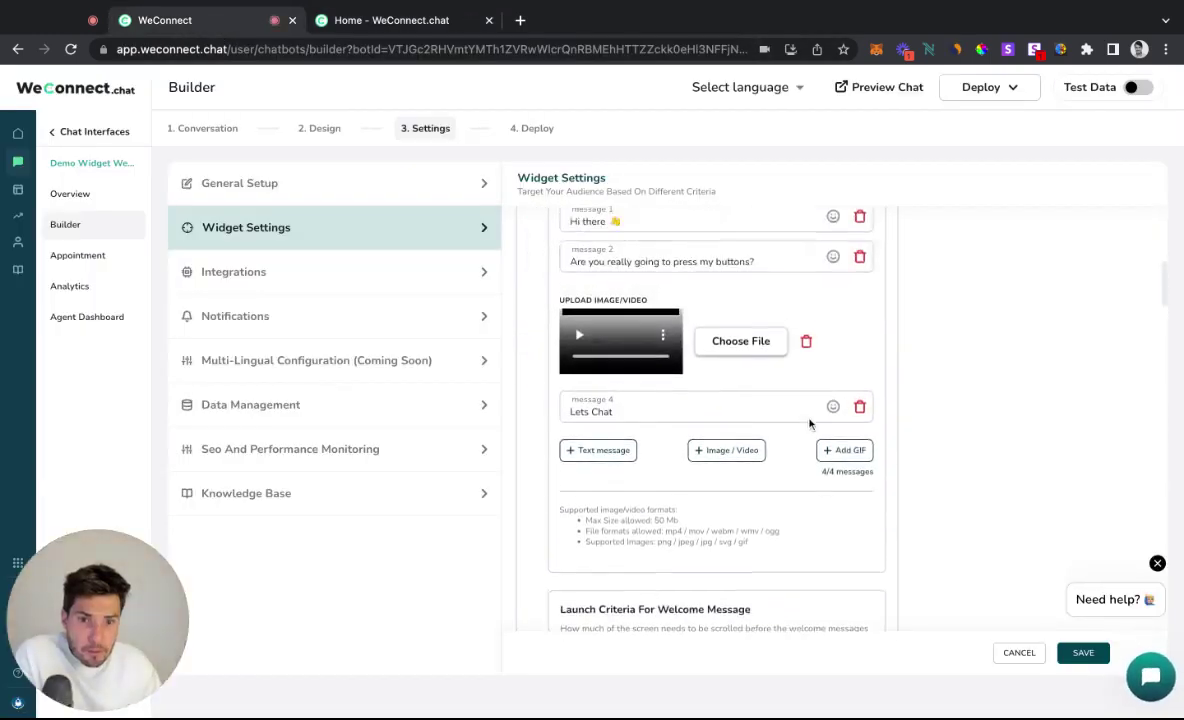
Replace the fourth welcome message with a new text message reading "lets chat!" and save the Widget Settings.
left_click(859, 449)
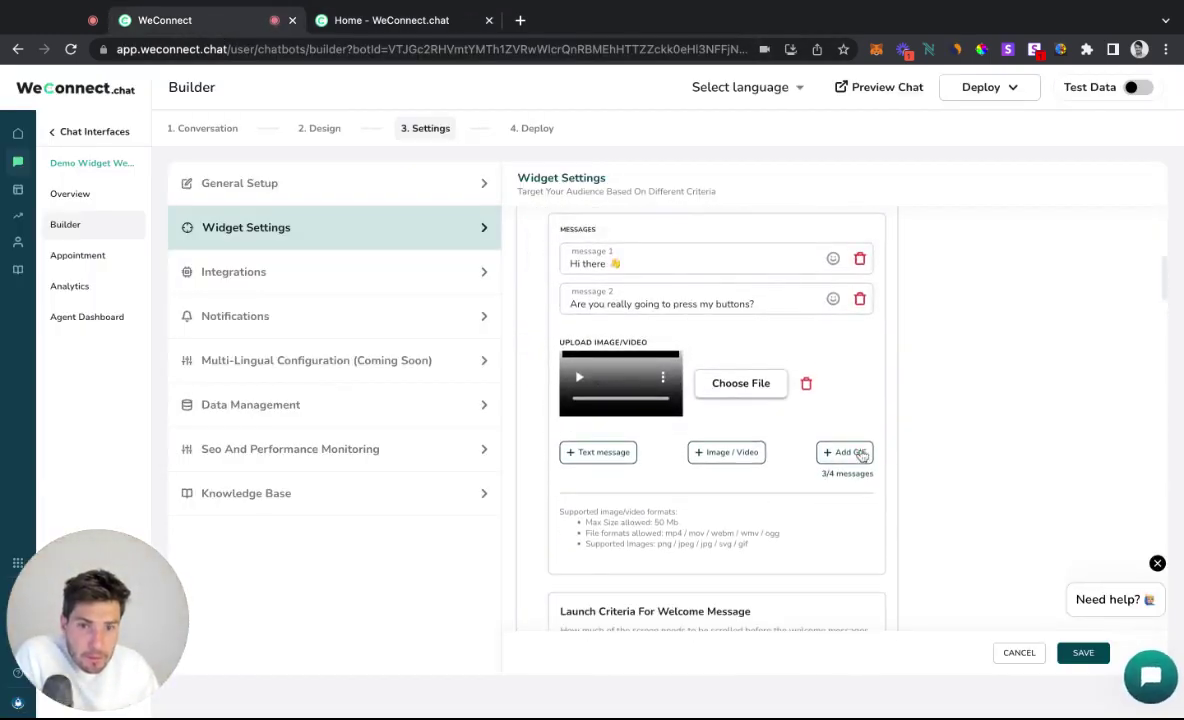
left_click(598, 452)
type("Video Call")
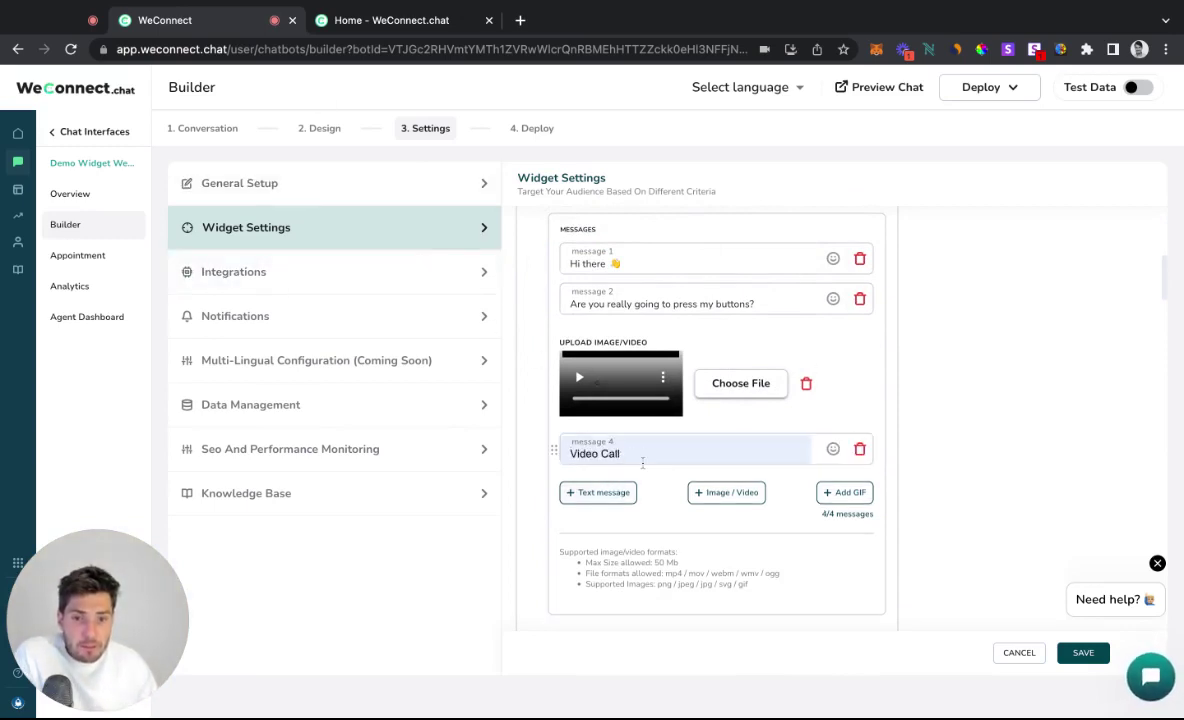
type("lets chat!")
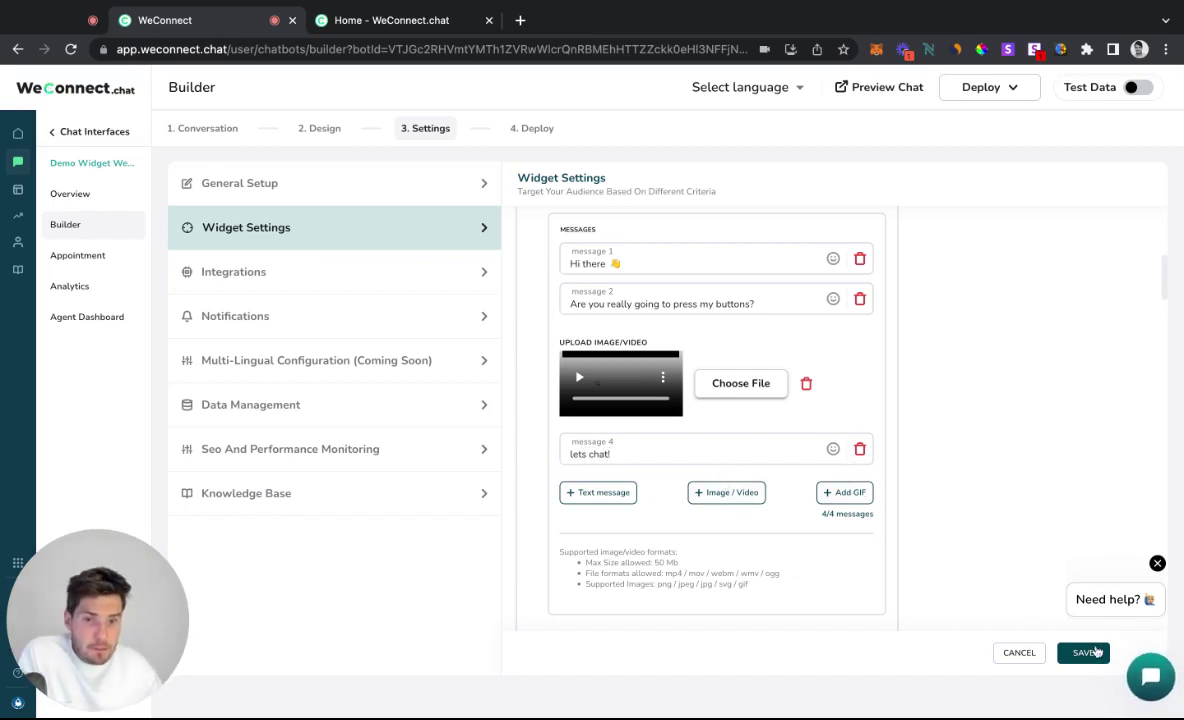
left_click(1083, 652)
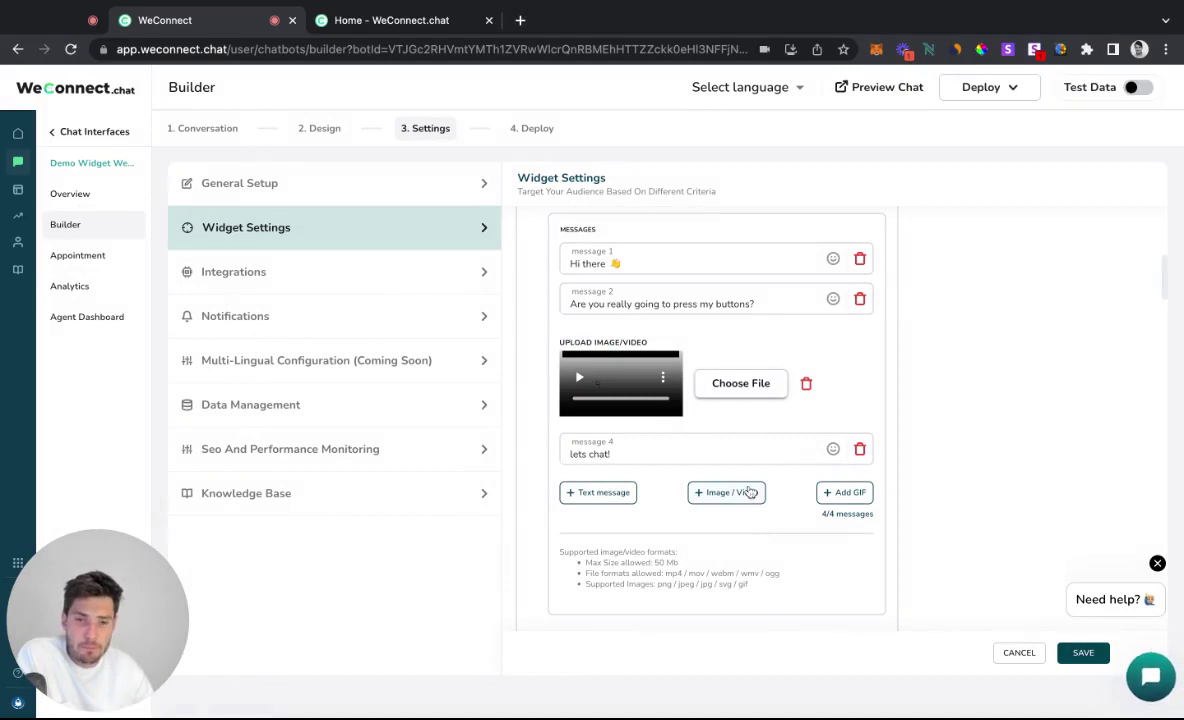
Preview the chat interface, replace "landing" with "widget" in its URL, and test opening and closing the chat widget.
scroll(719, 515, "up", 1)
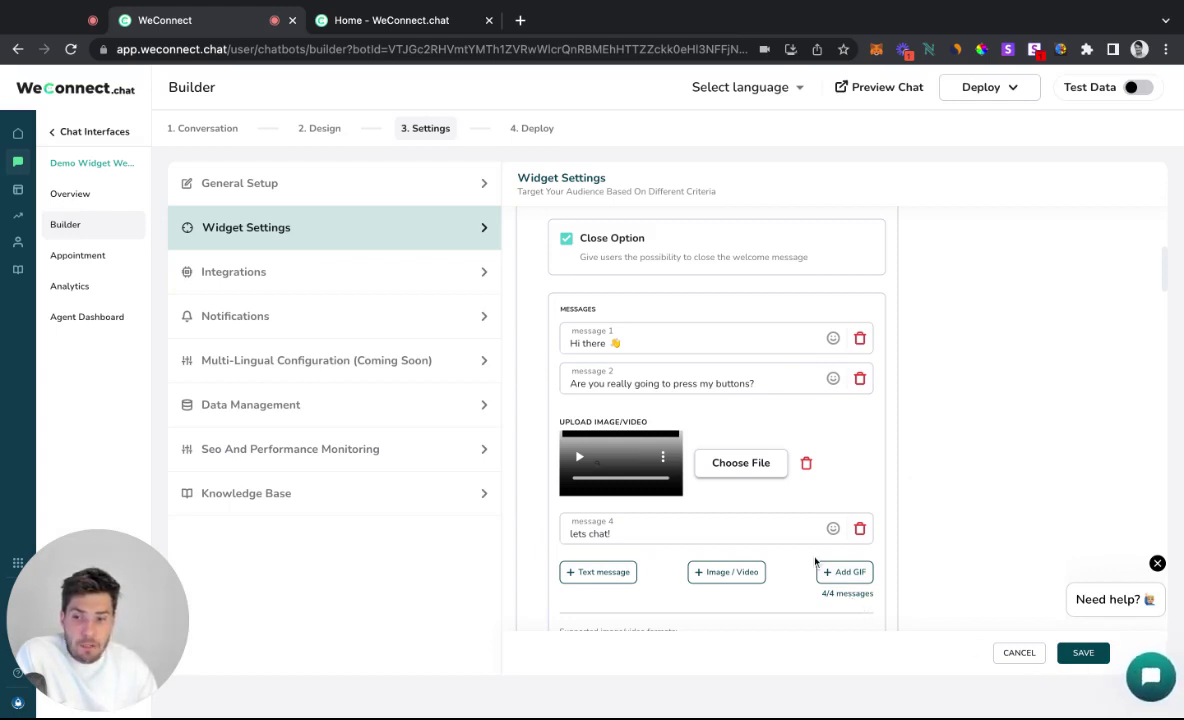
left_click(880, 88)
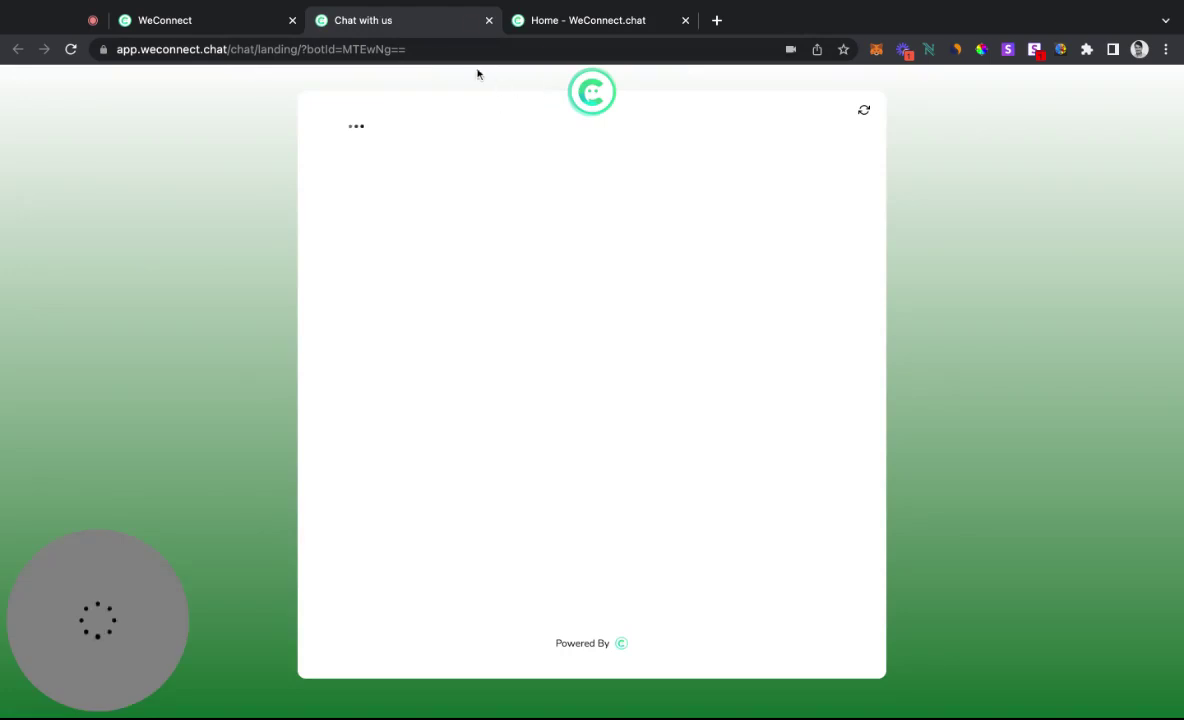
left_click(268, 49)
double_click(268, 49)
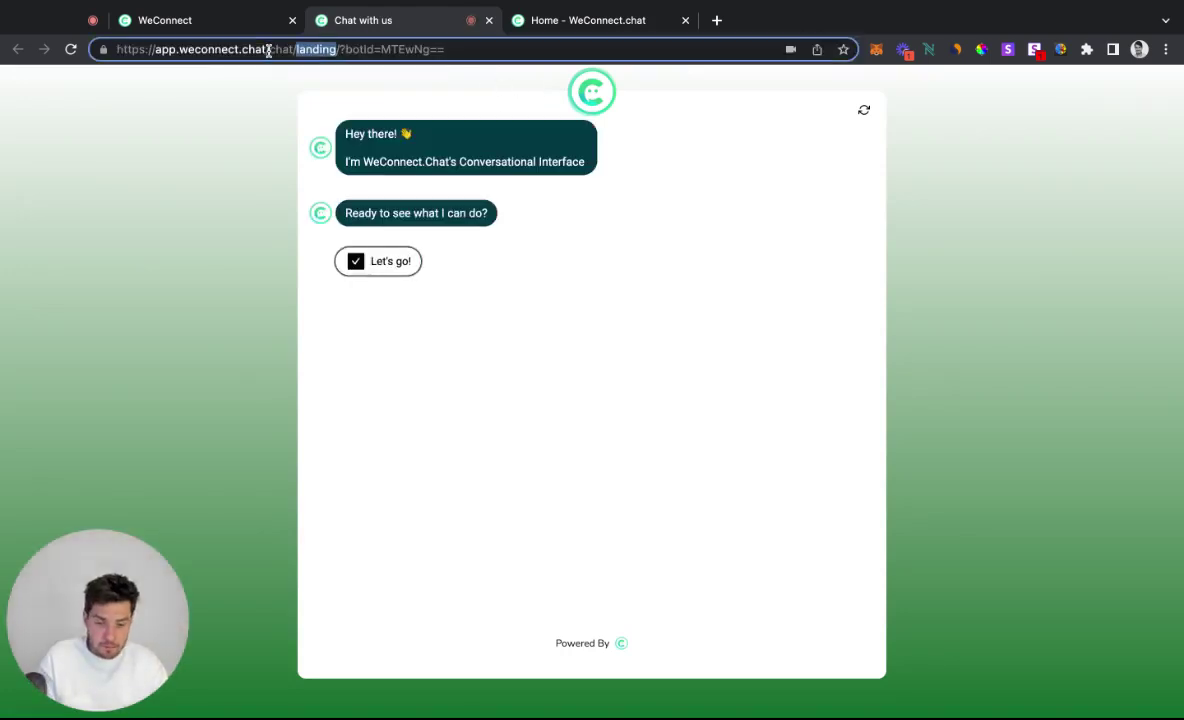
key("BackSpace")
type("widget")
key("Return")
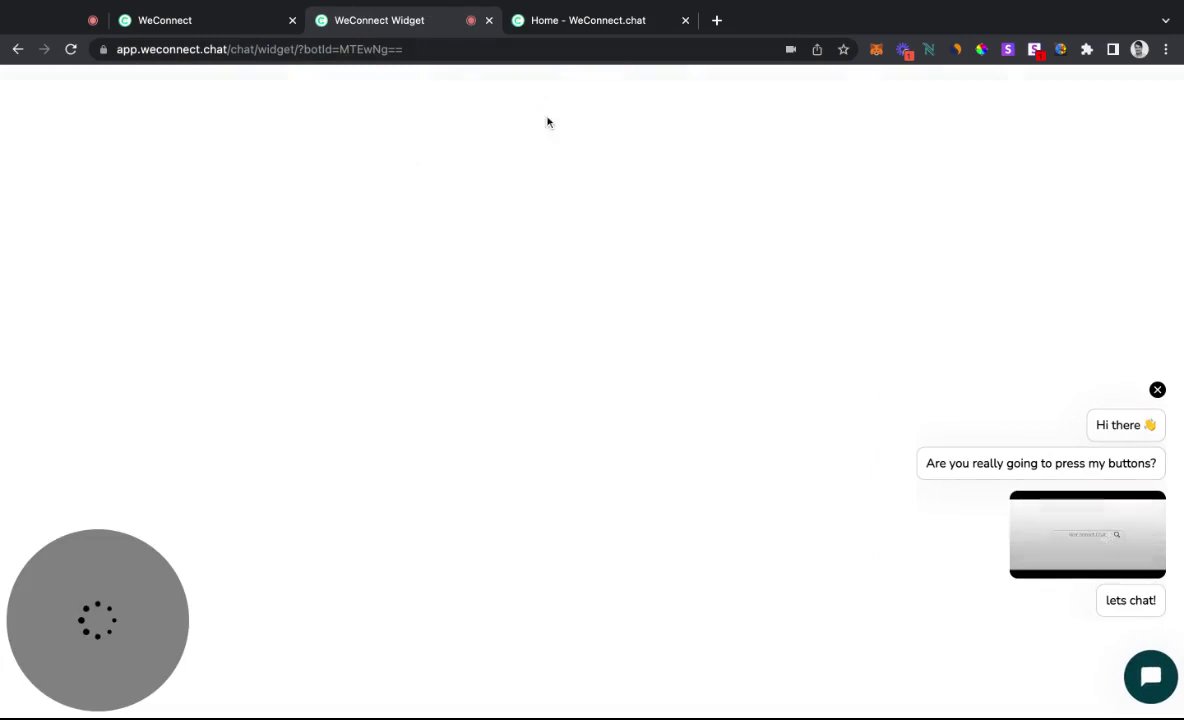
left_click(1150, 677)
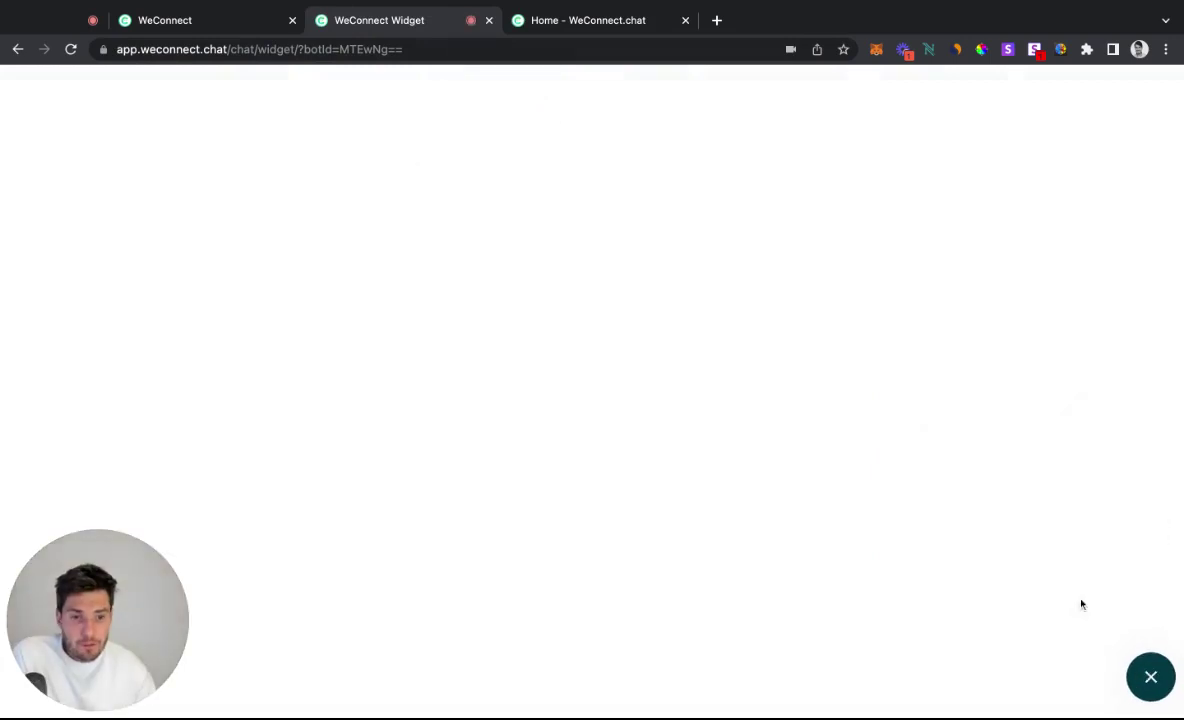
left_click(1150, 677)
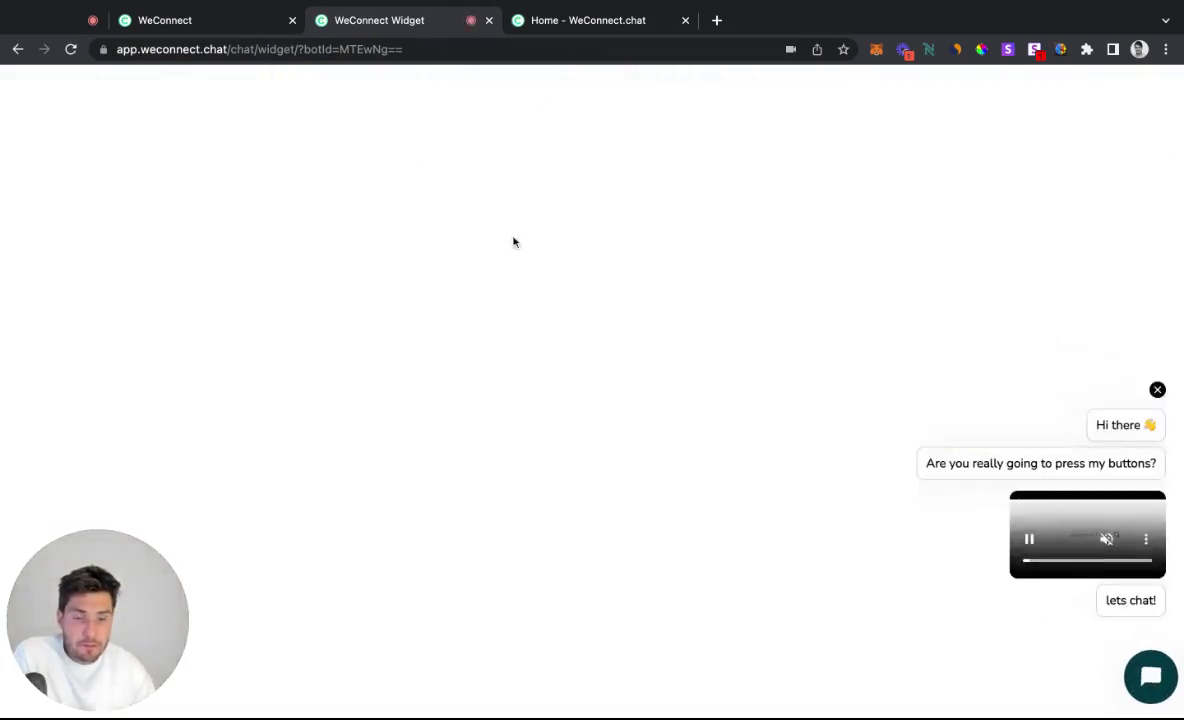
Return to the builder's Widget Settings, disable the desktop launch criteria and save the settings.
left_click(137, 26)
scroll(760, 350, "down", 15)
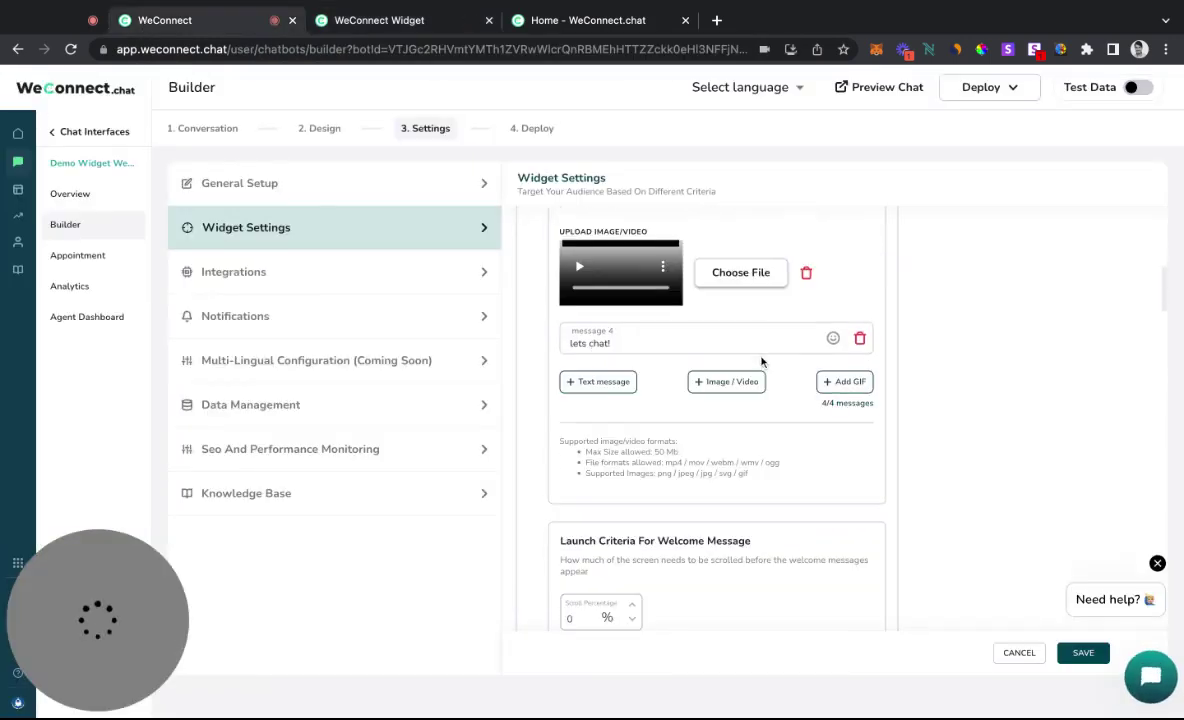
scroll(715, 393, "down", 5)
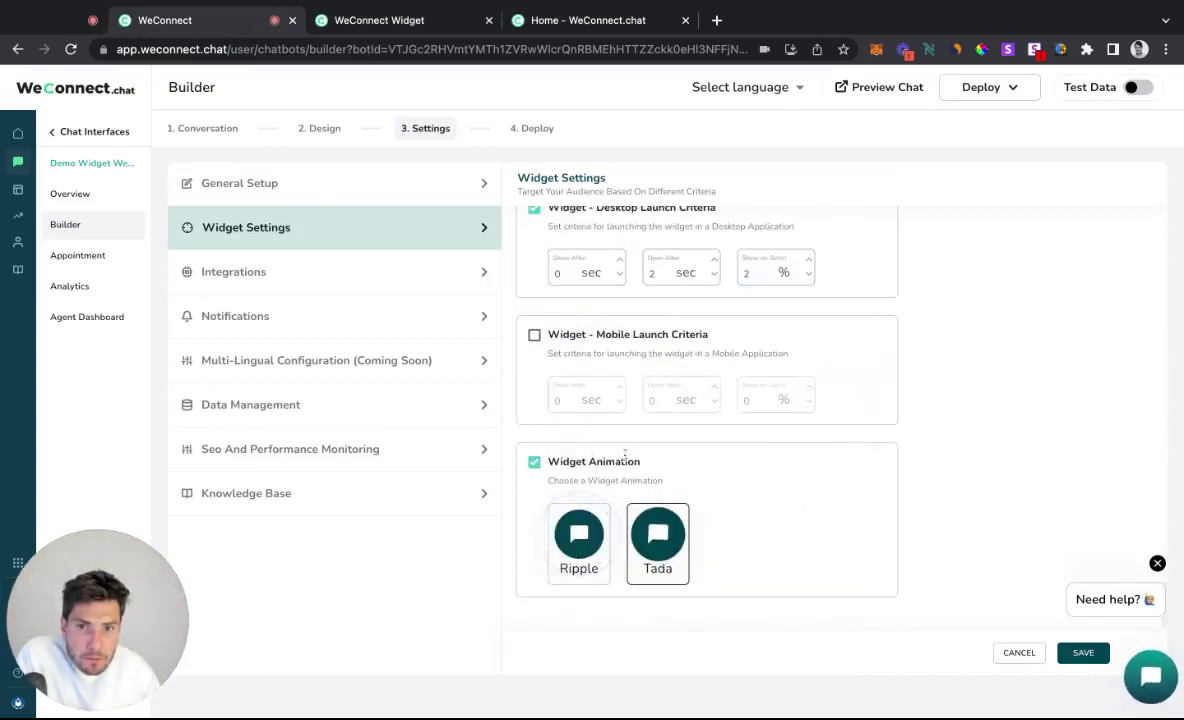
scroll(540, 420, "up", 3)
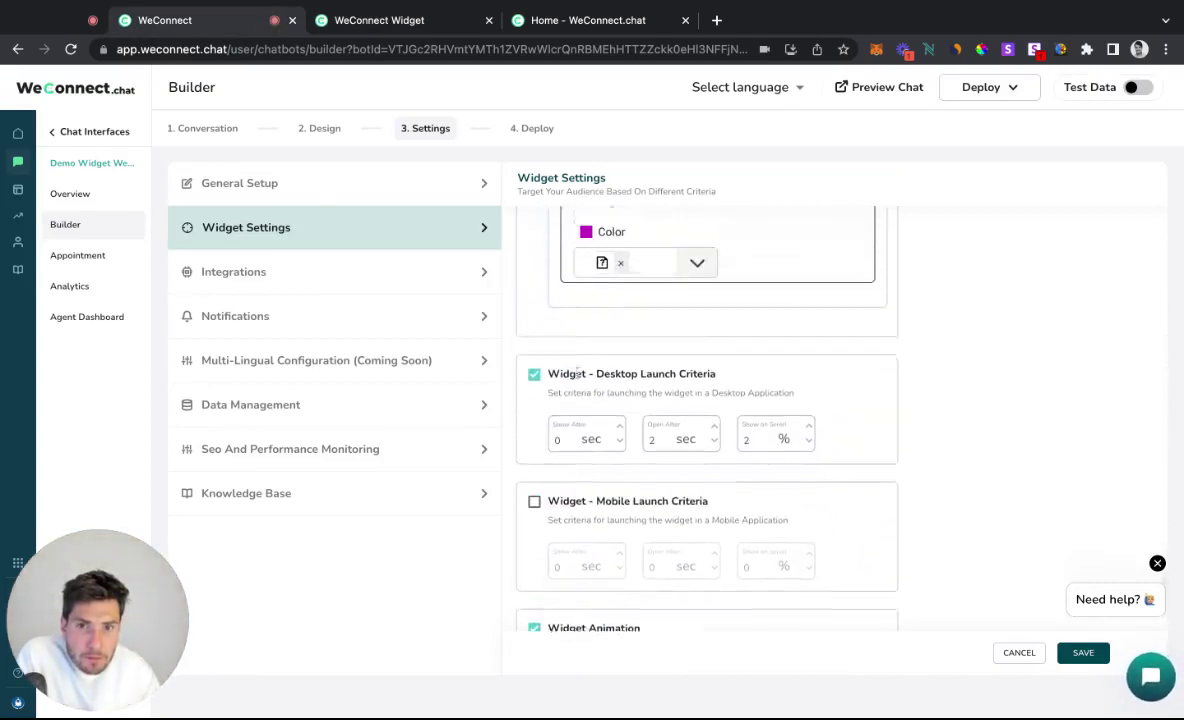
left_click(533, 394)
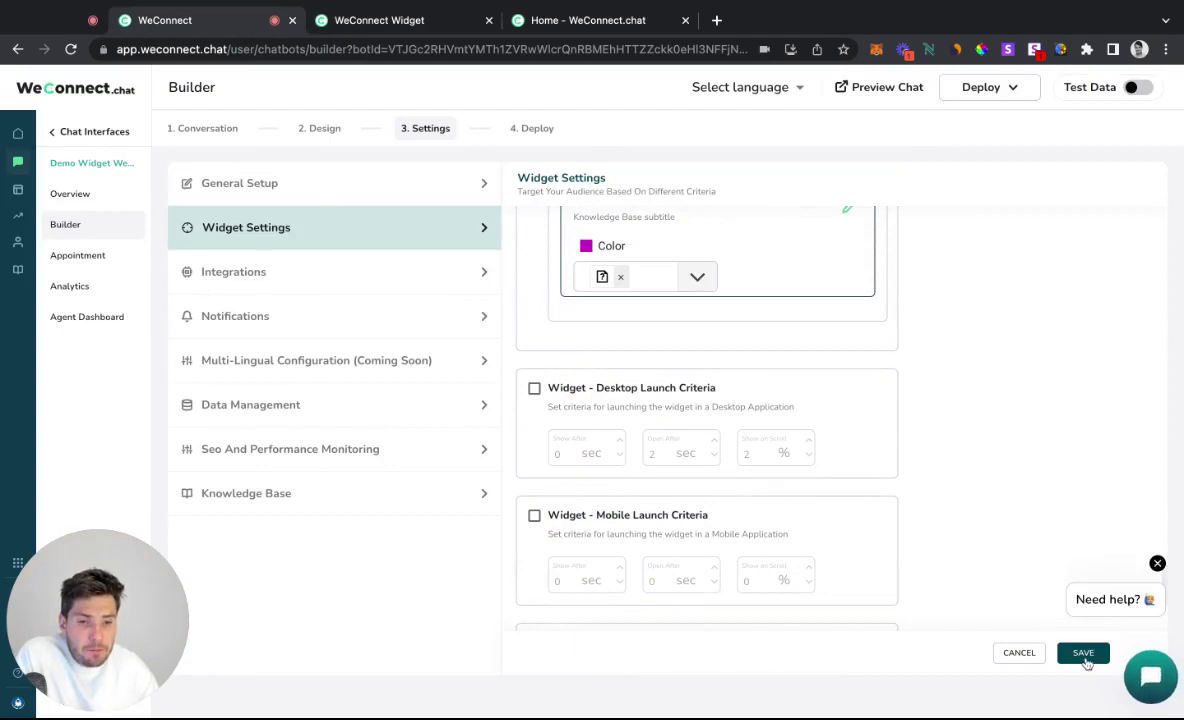
left_click(1082, 653)
Review the welcome message settings and test opening and closing the chat widget in the widget preview.
scroll(758, 445, "up", 15)
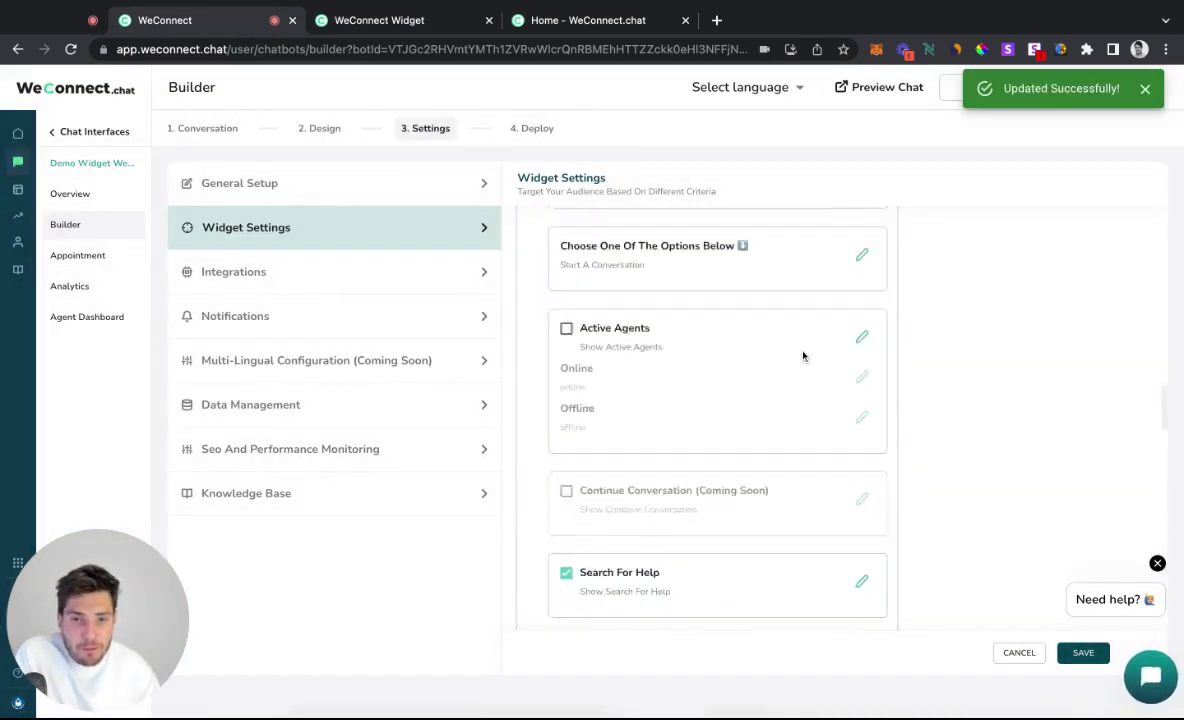
scroll(700, 310, "down", 5)
scroll(695, 304, "up", 3)
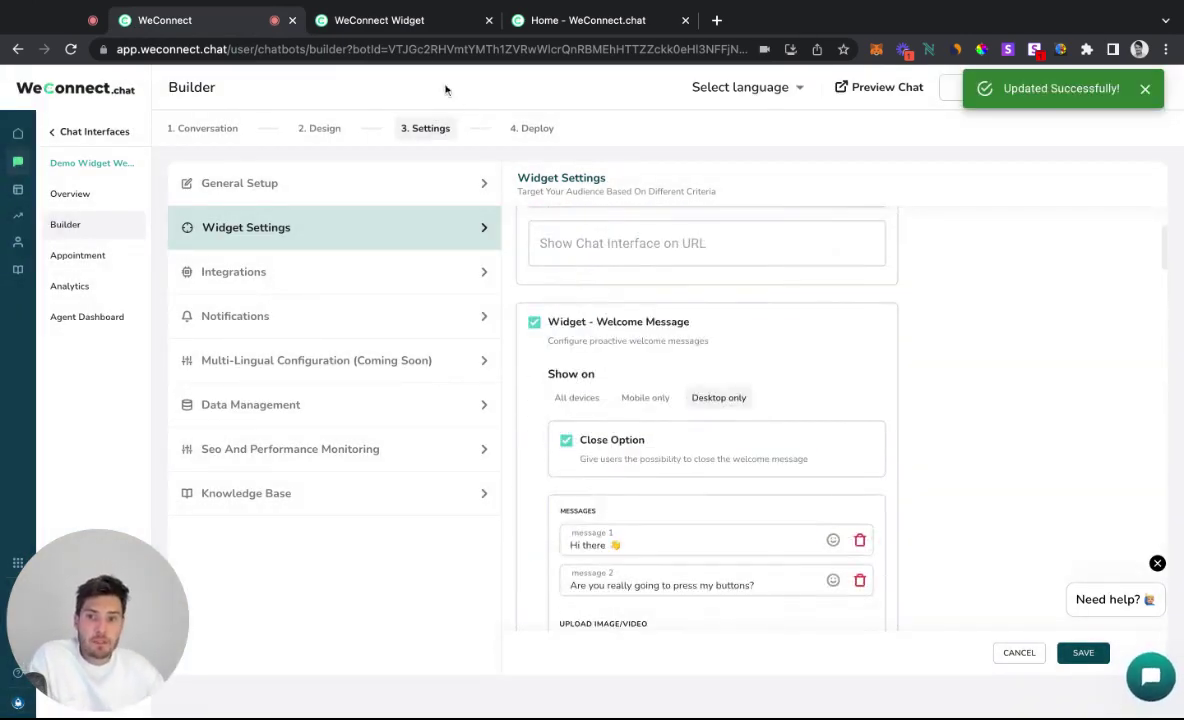
left_click(419, 33)
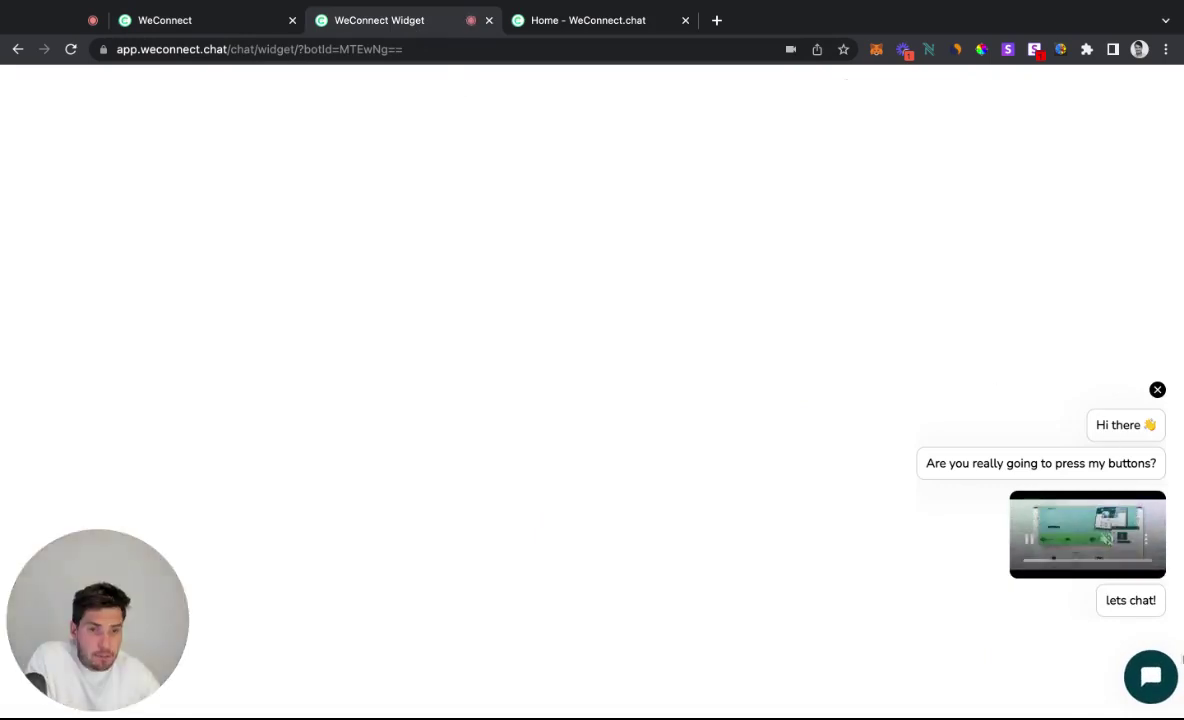
left_click(1148, 692)
left_click(1148, 692)
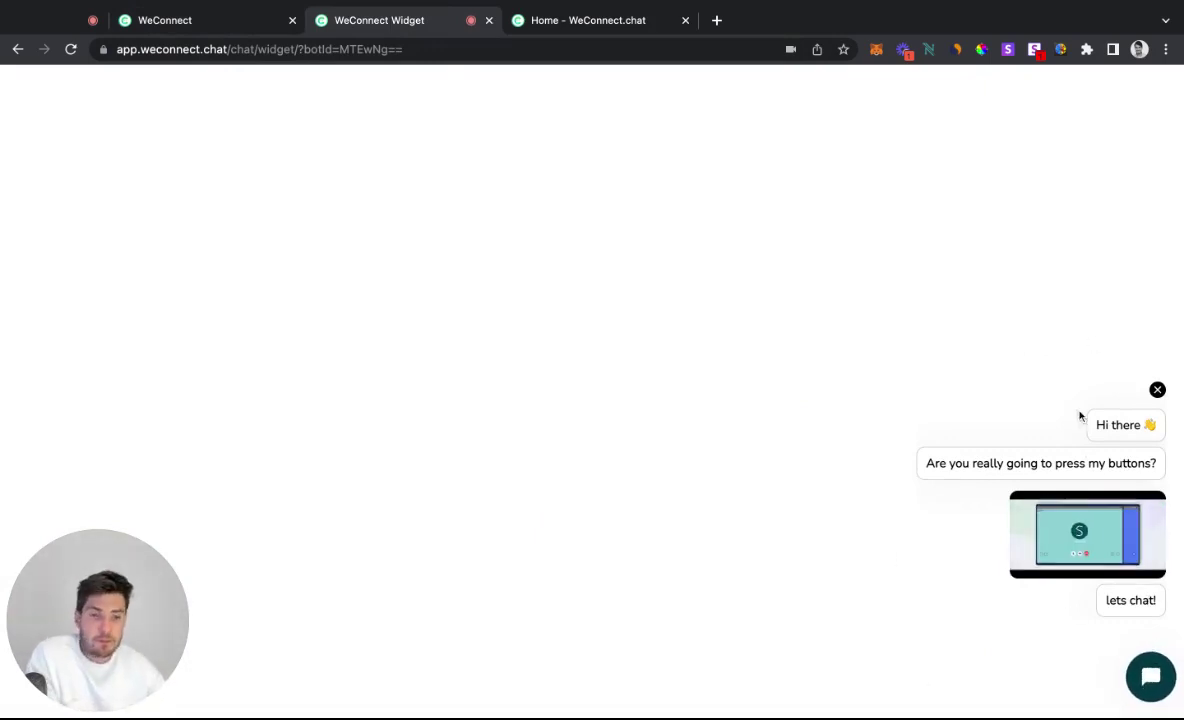
Disable the welcome message's Close Option in the Widget Settings, and look at the device display options and the live support widget.
left_click(185, 24)
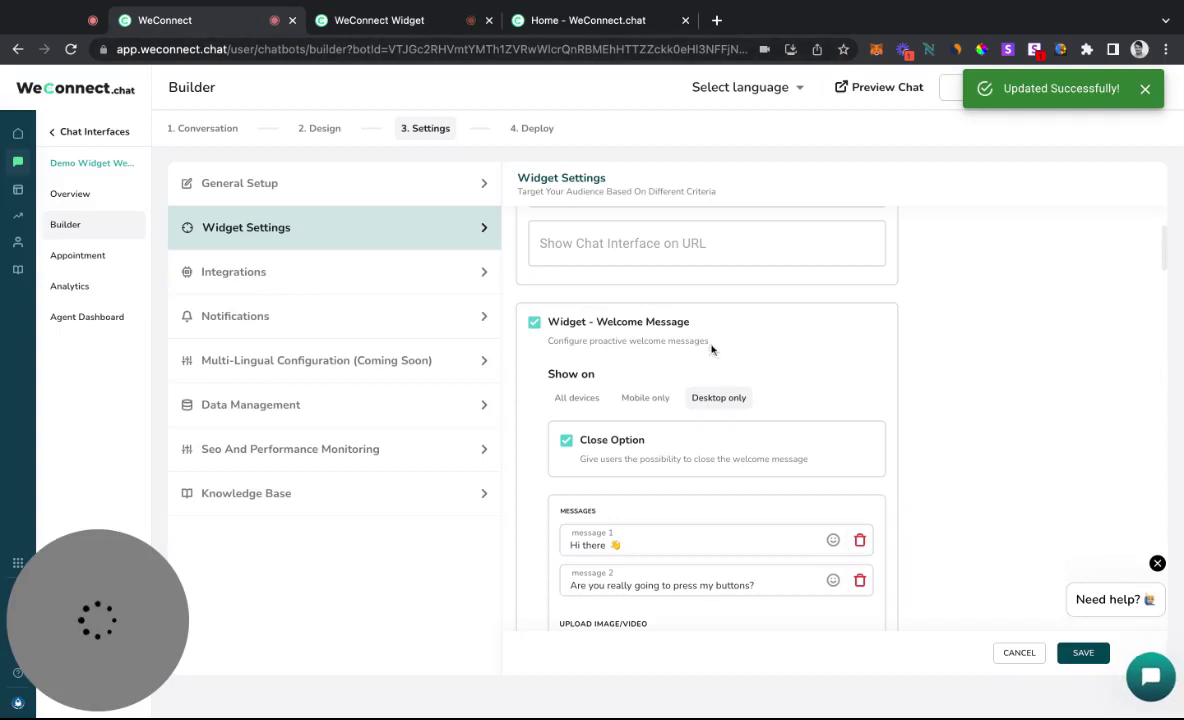
scroll(736, 422, "down", 1)
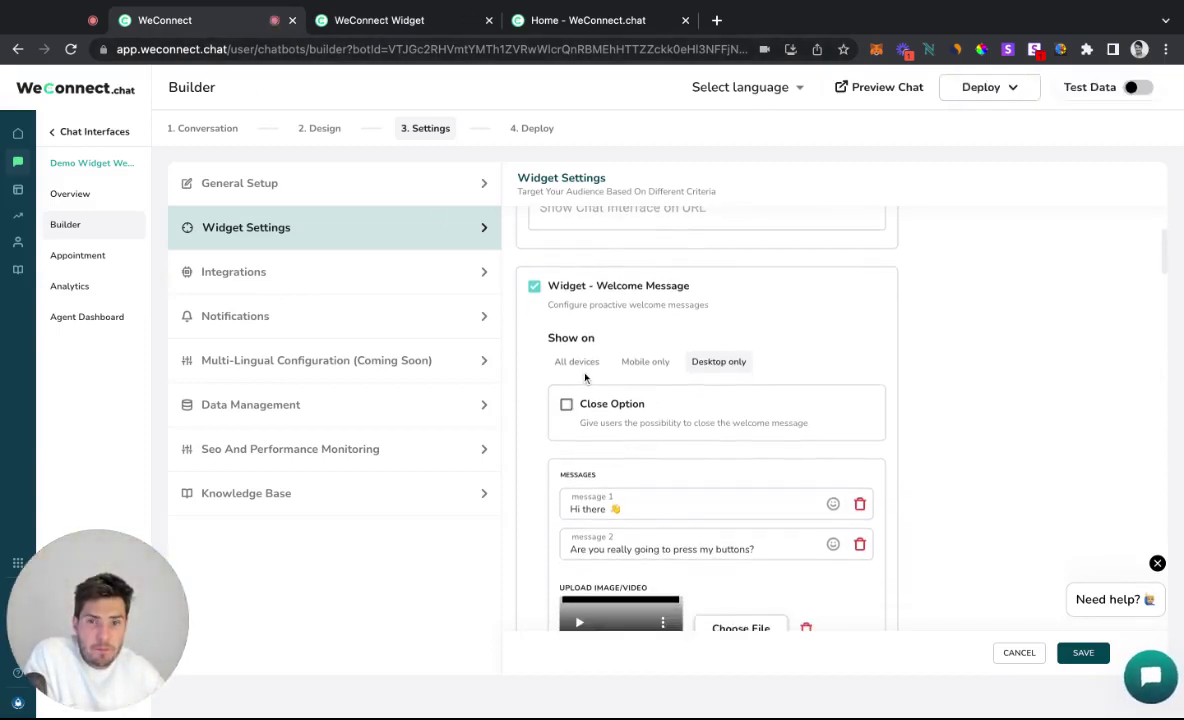
scroll(585, 377, "up", 2)
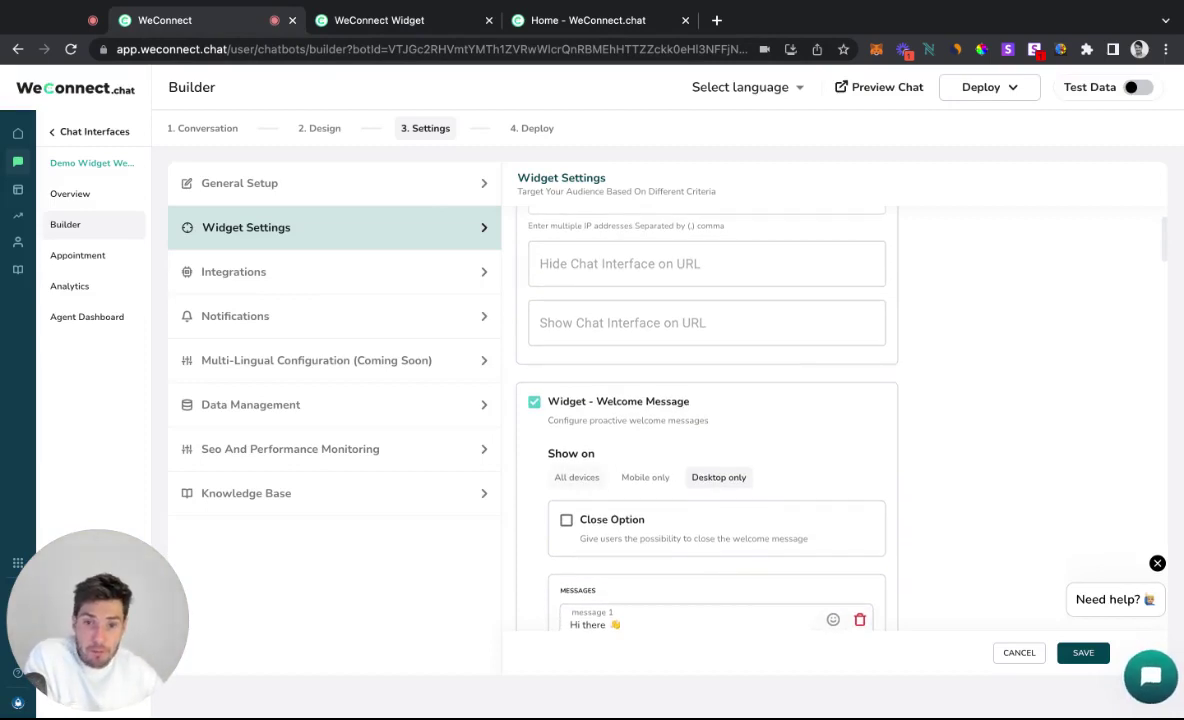
scroll(618, 270, "up", 1)
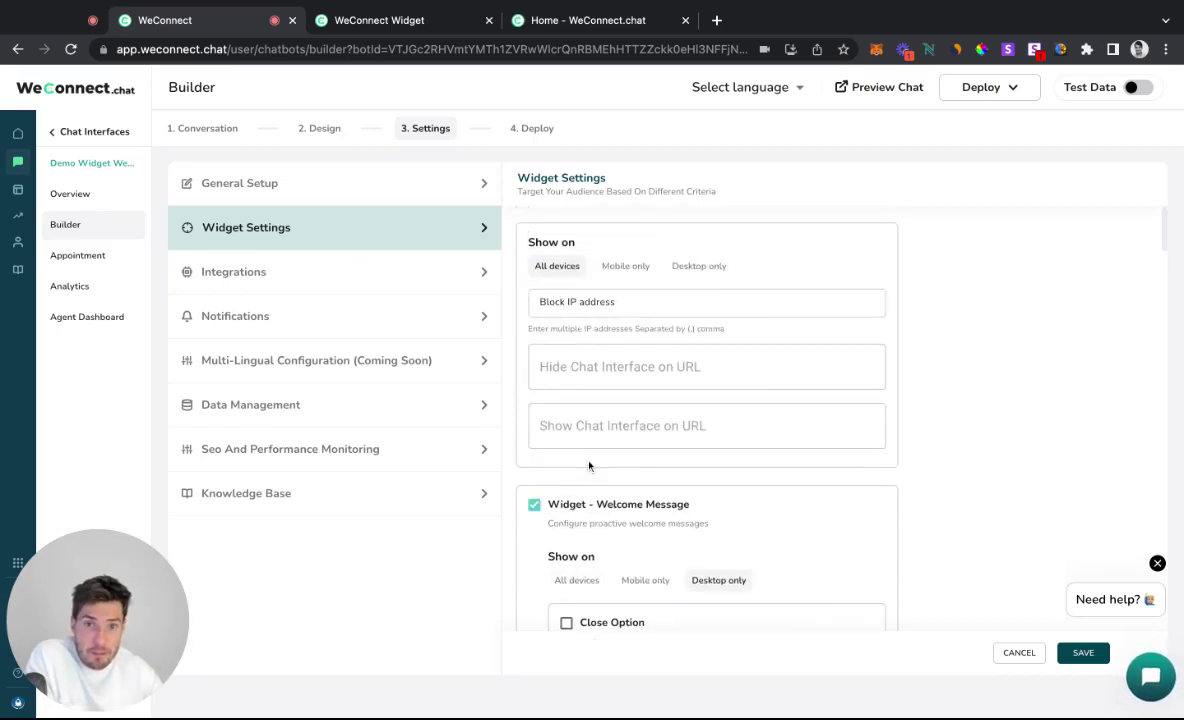
scroll(612, 296, "down", 1)
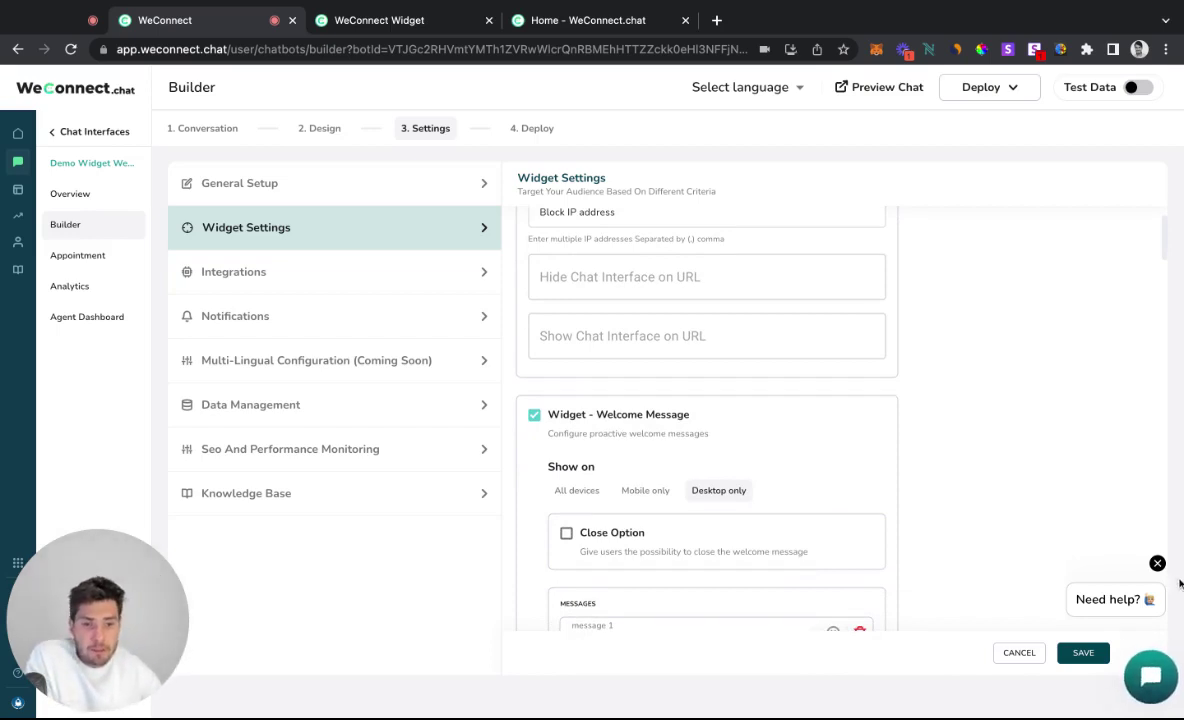
left_click(1150, 677)
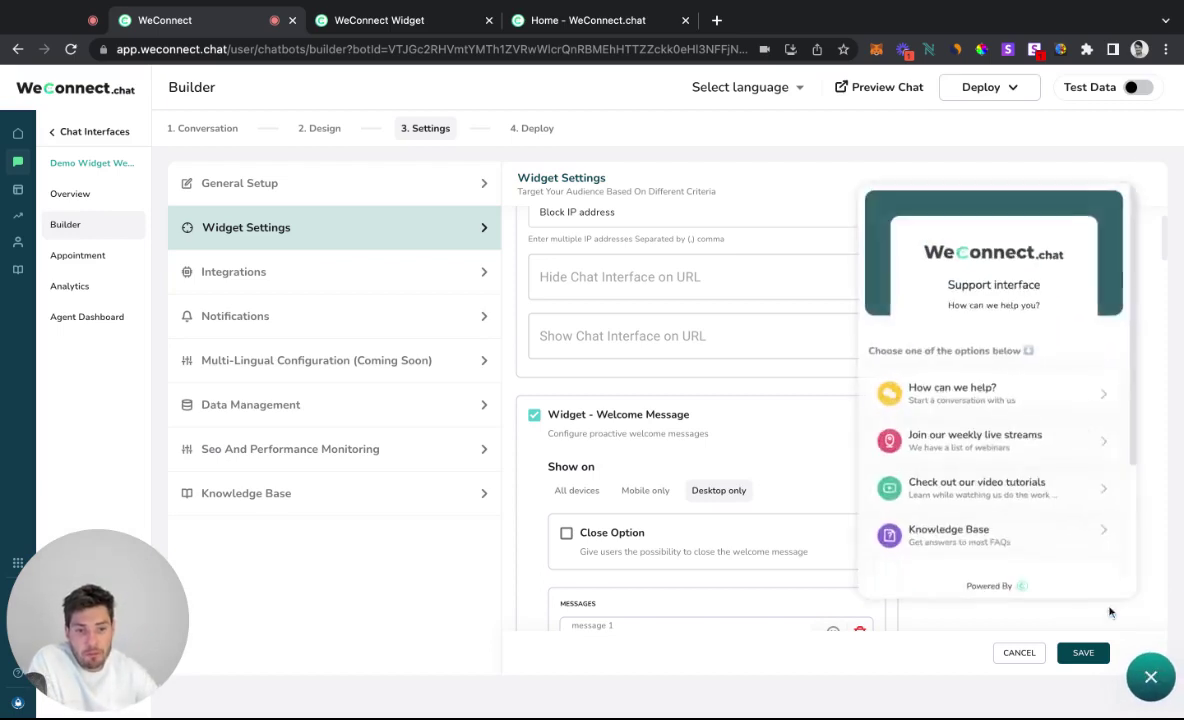
left_click(1160, 688)
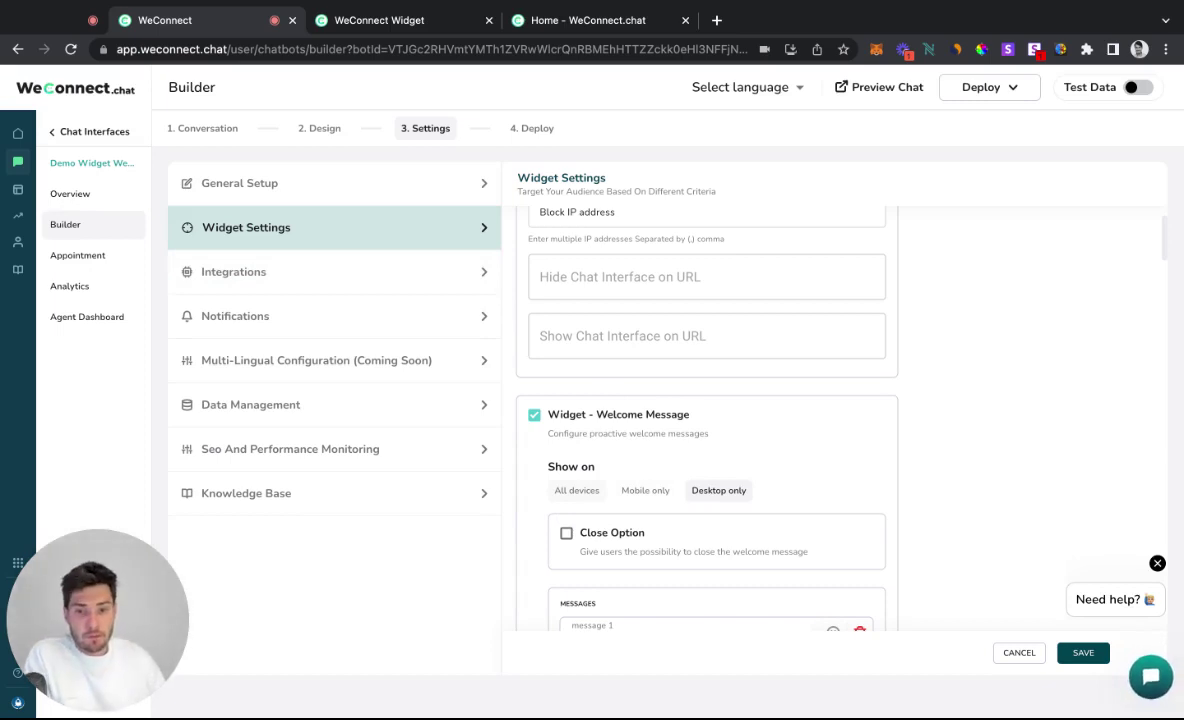
Set the welcome messages to show on all devices and reload the widget preview.
left_click(580, 491)
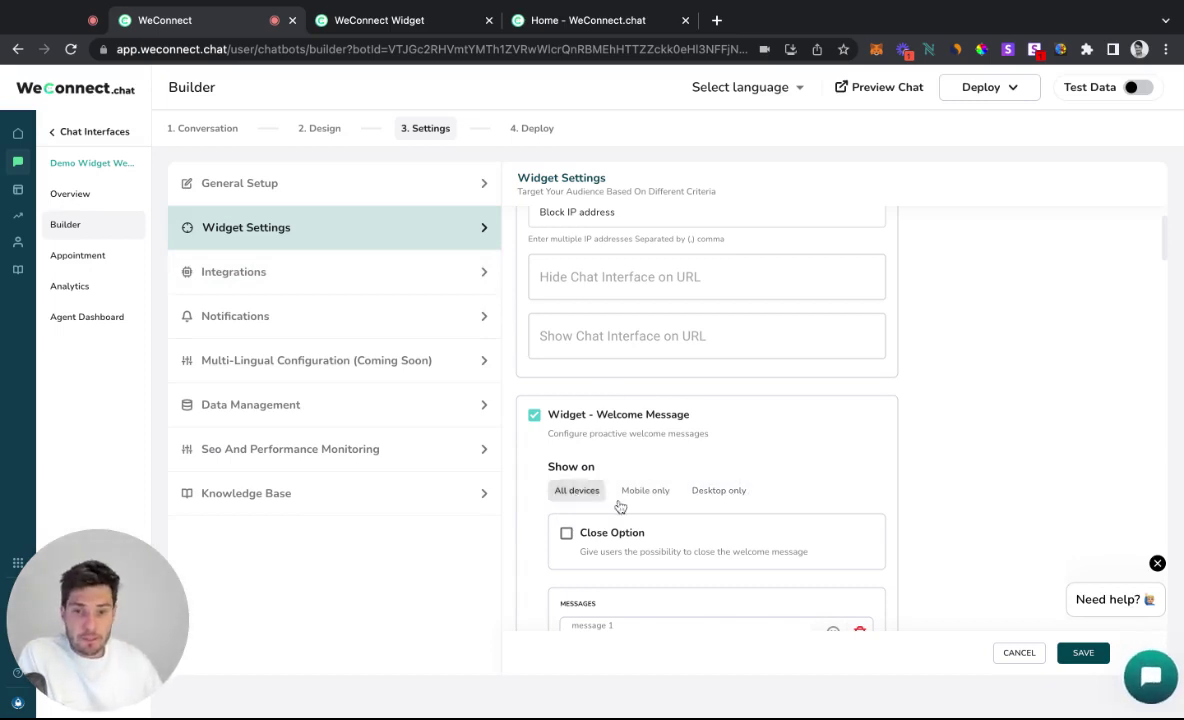
left_click(714, 500)
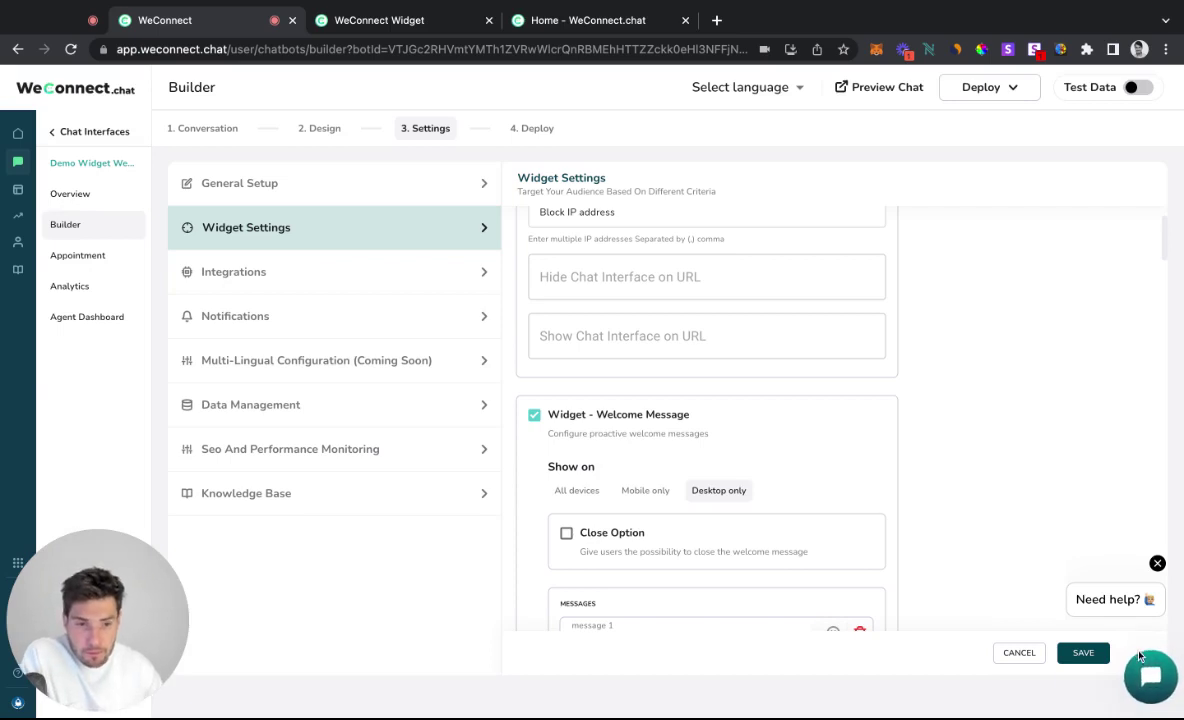
left_click(584, 494)
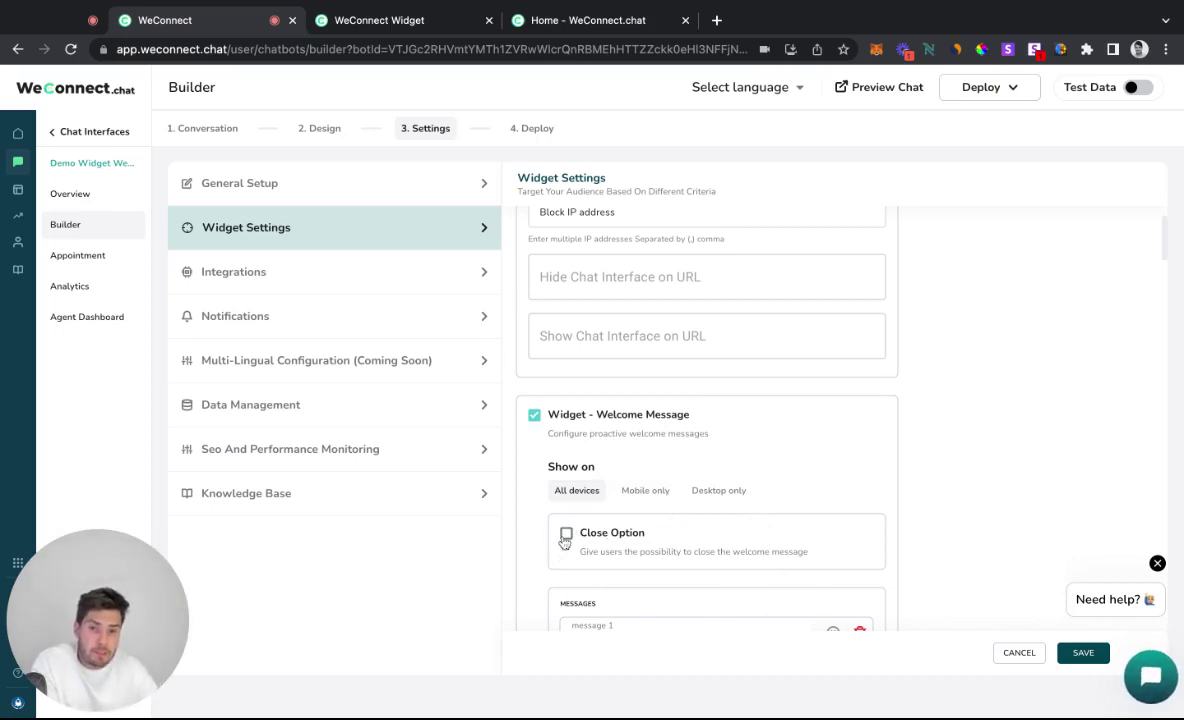
left_click(380, 22)
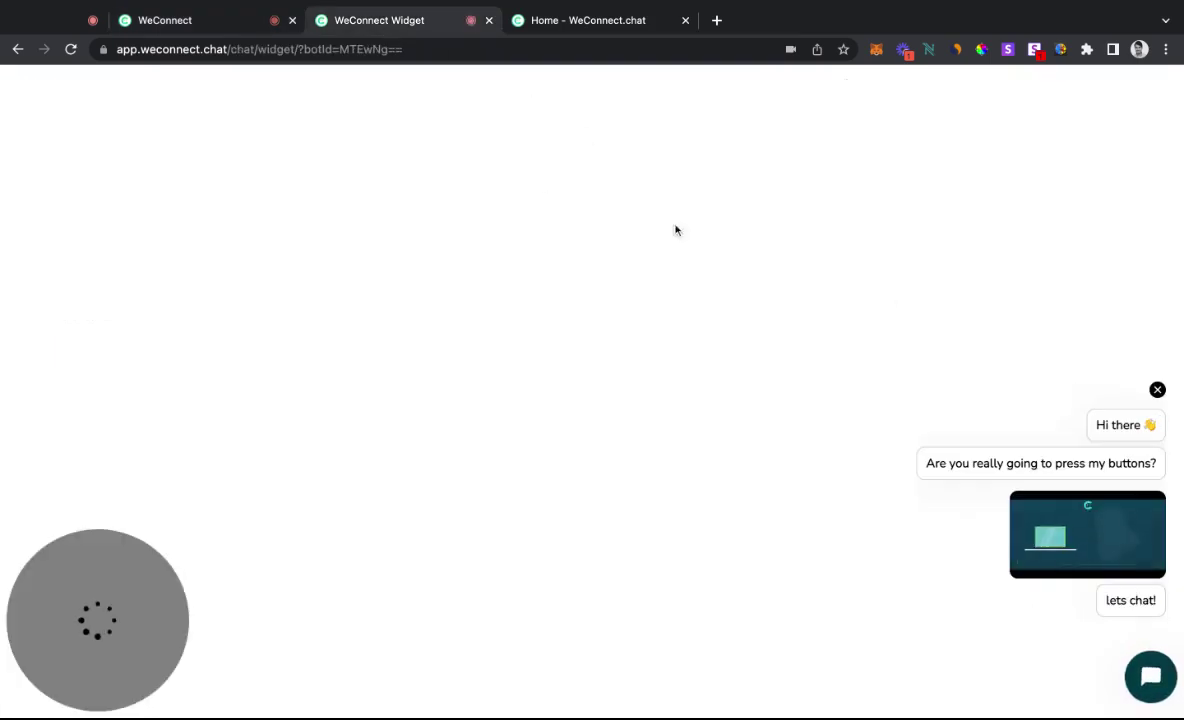
key("super+r")
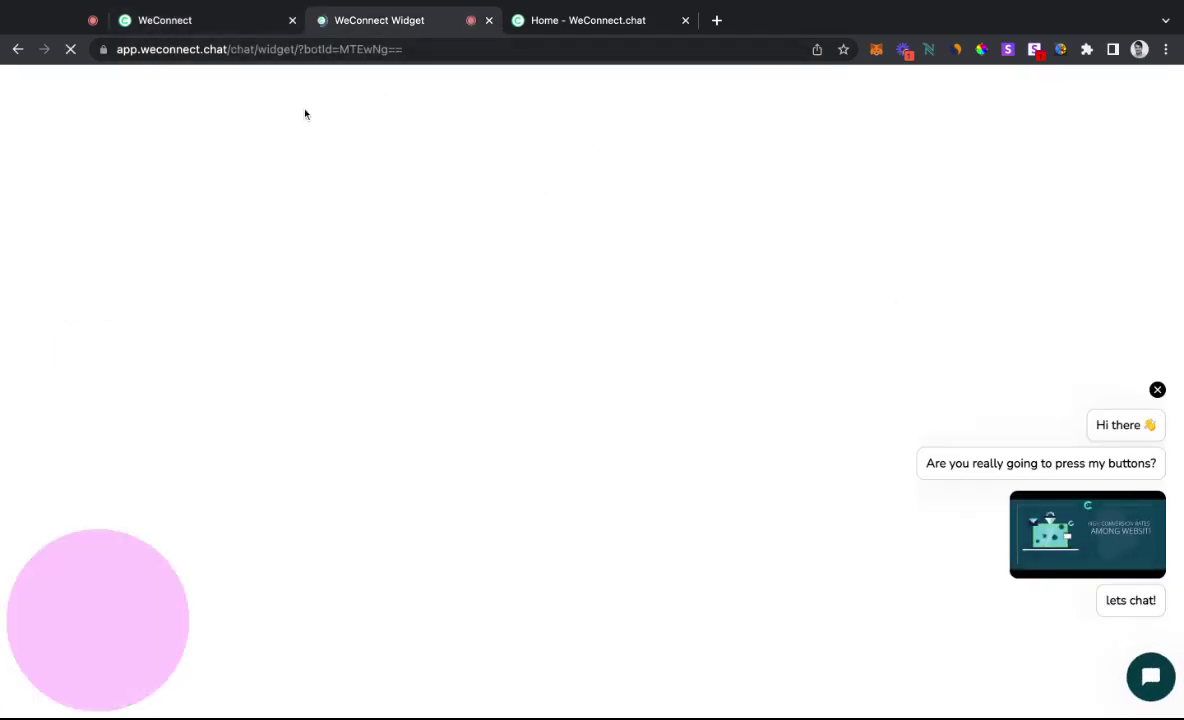
Enable the welcome message's Close Option, save the Widget Settings and check the widget preview.
left_click(206, 22)
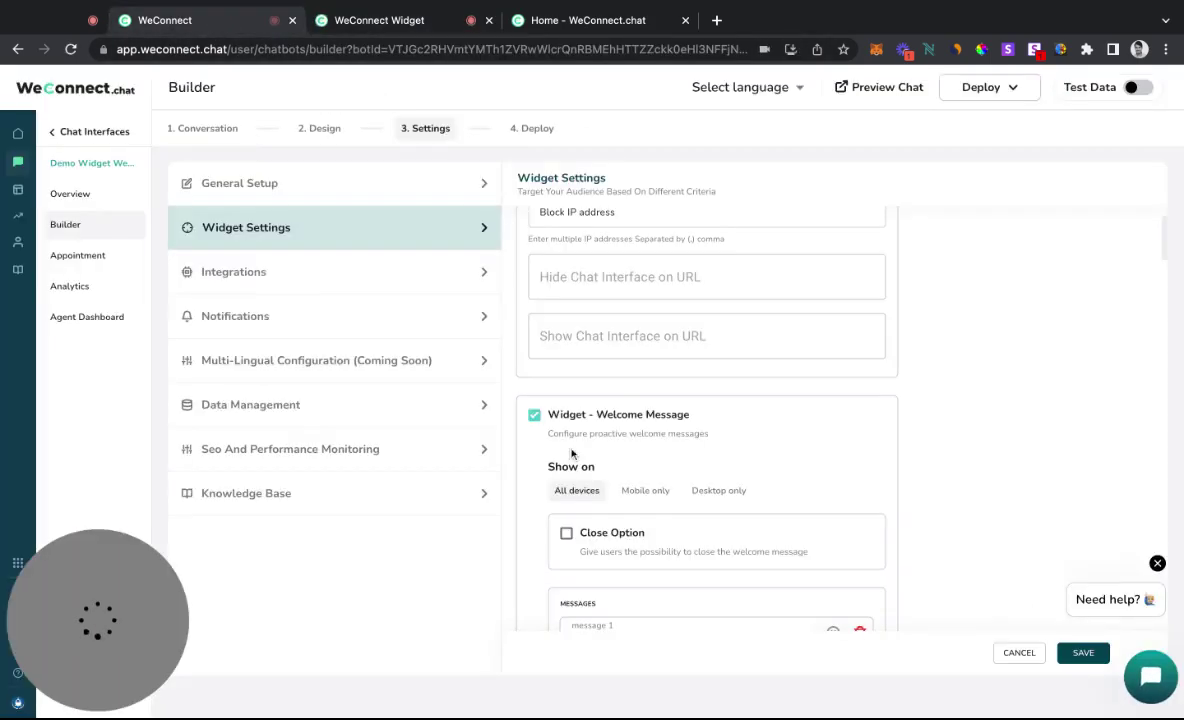
left_click(567, 536)
left_click(1083, 652)
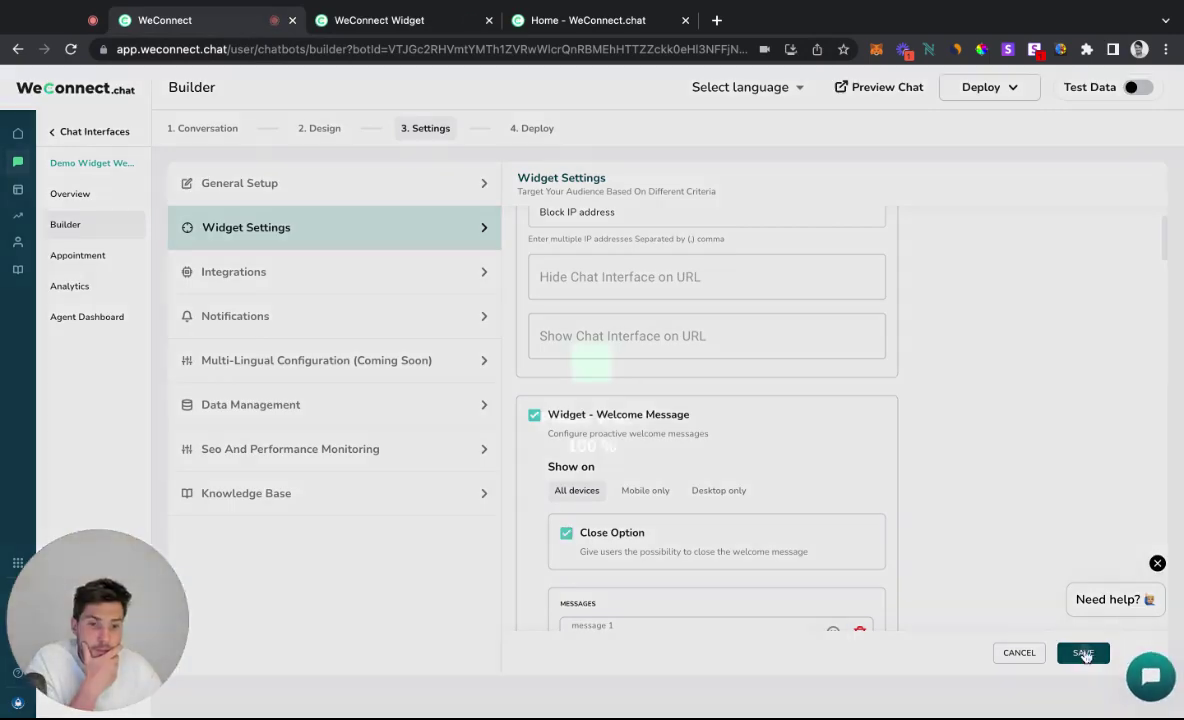
left_click(388, 22)
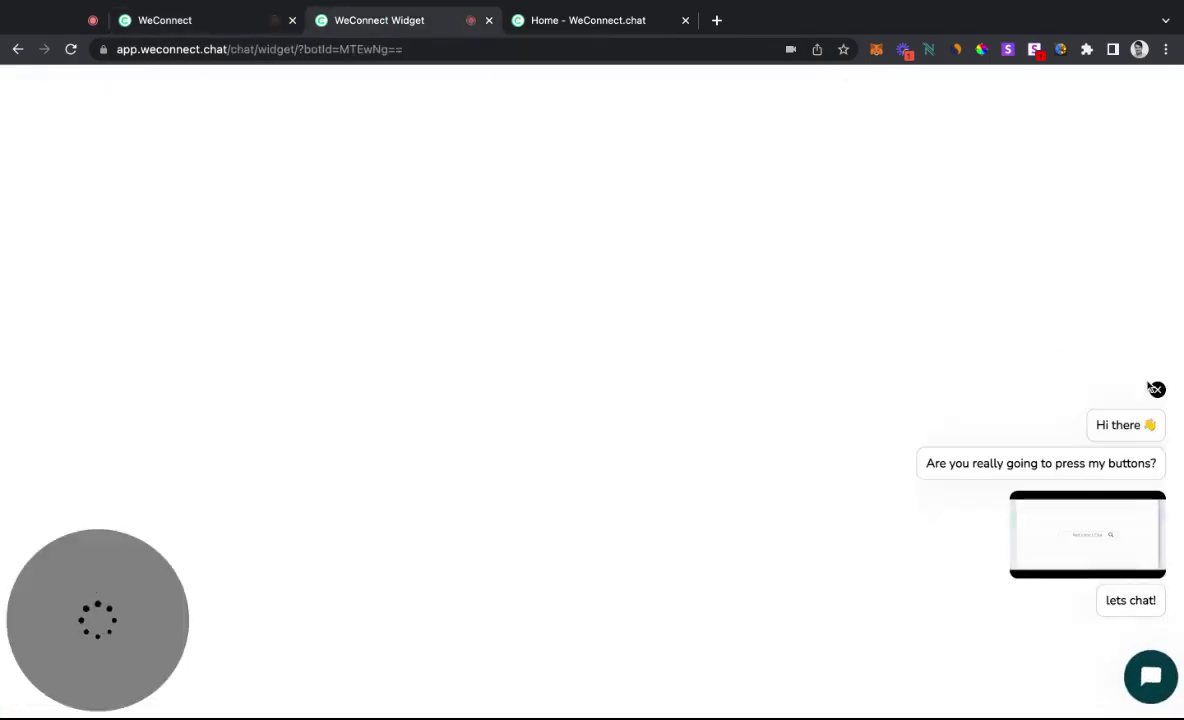
Disable the welcome message's Close Option, save, and reload the widget preview to compare.
left_click(211, 20)
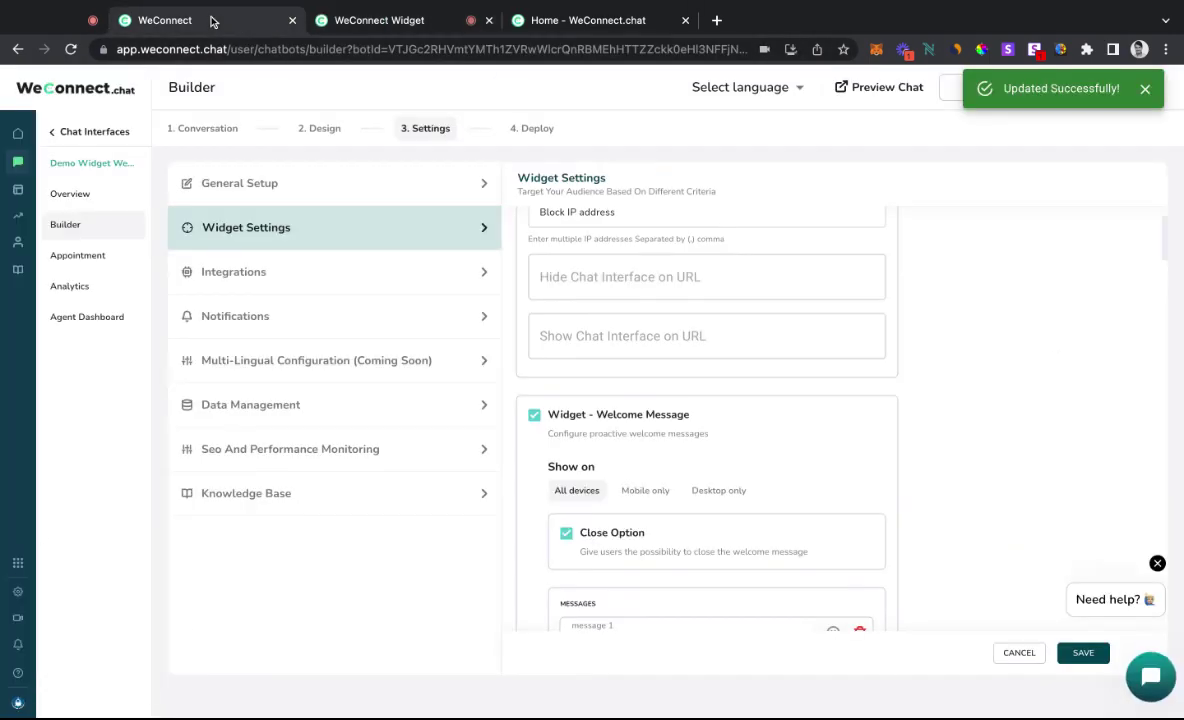
left_click(566, 533)
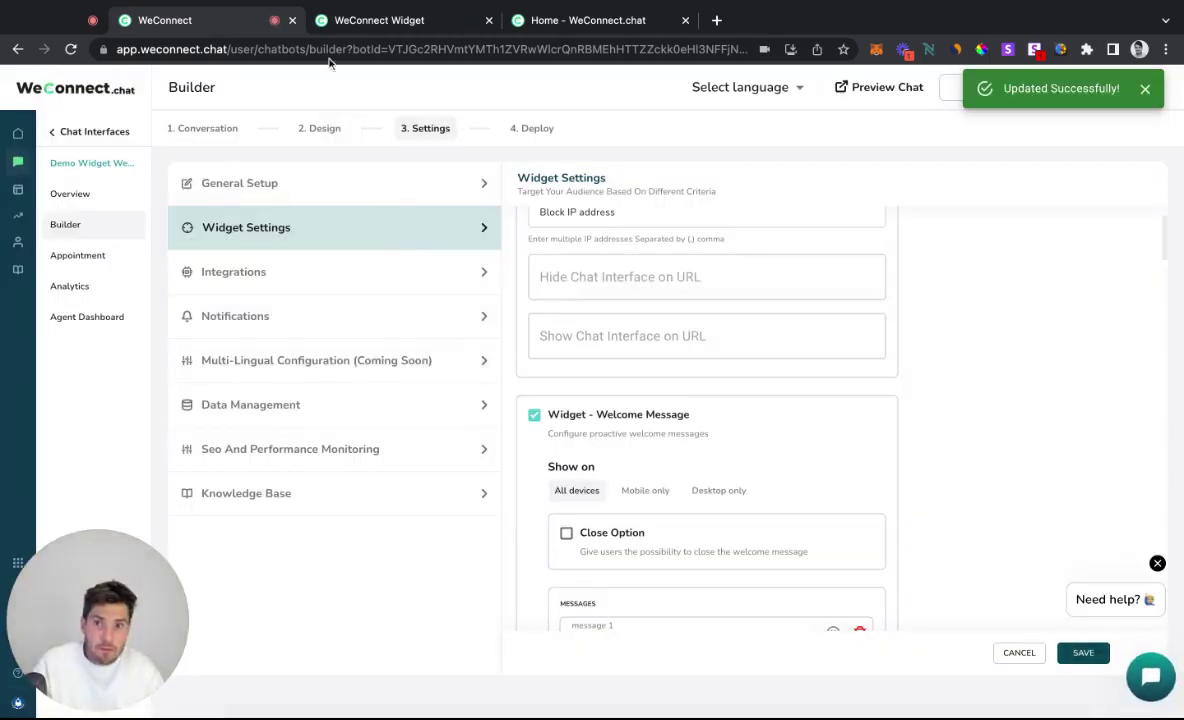
left_click(386, 22)
key("super+r")
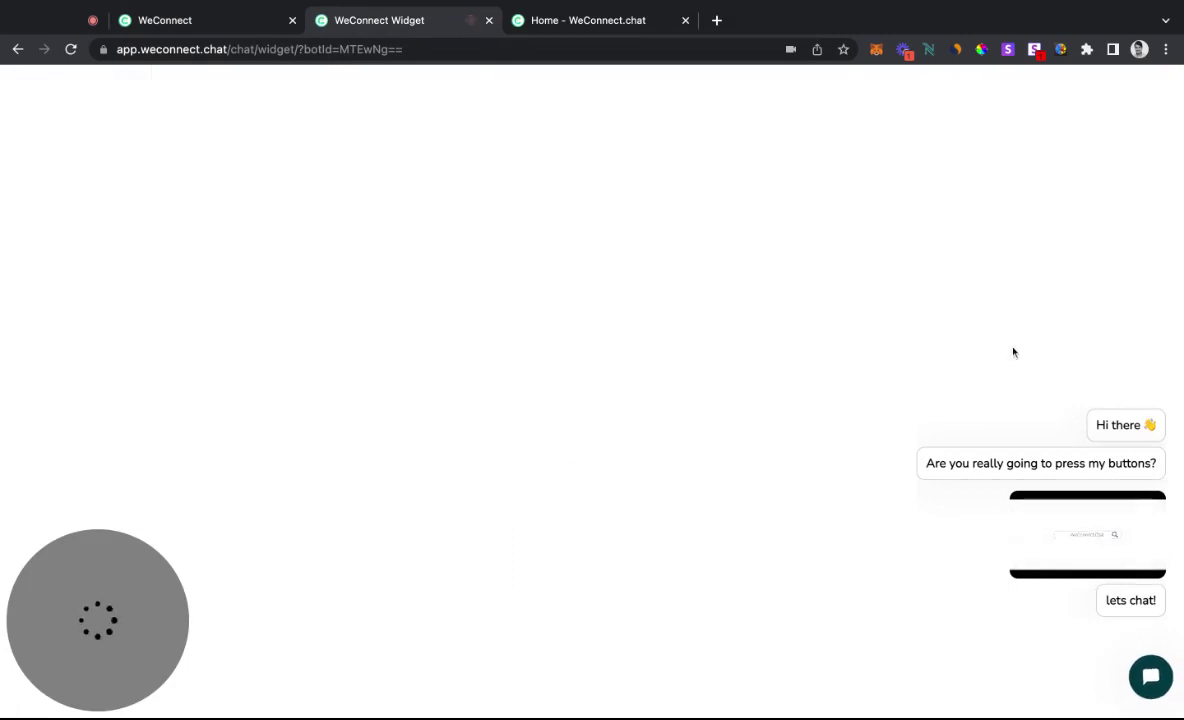
Re-enable the Close Option for the welcome messages and save the Widget Settings.
left_click(254, 21)
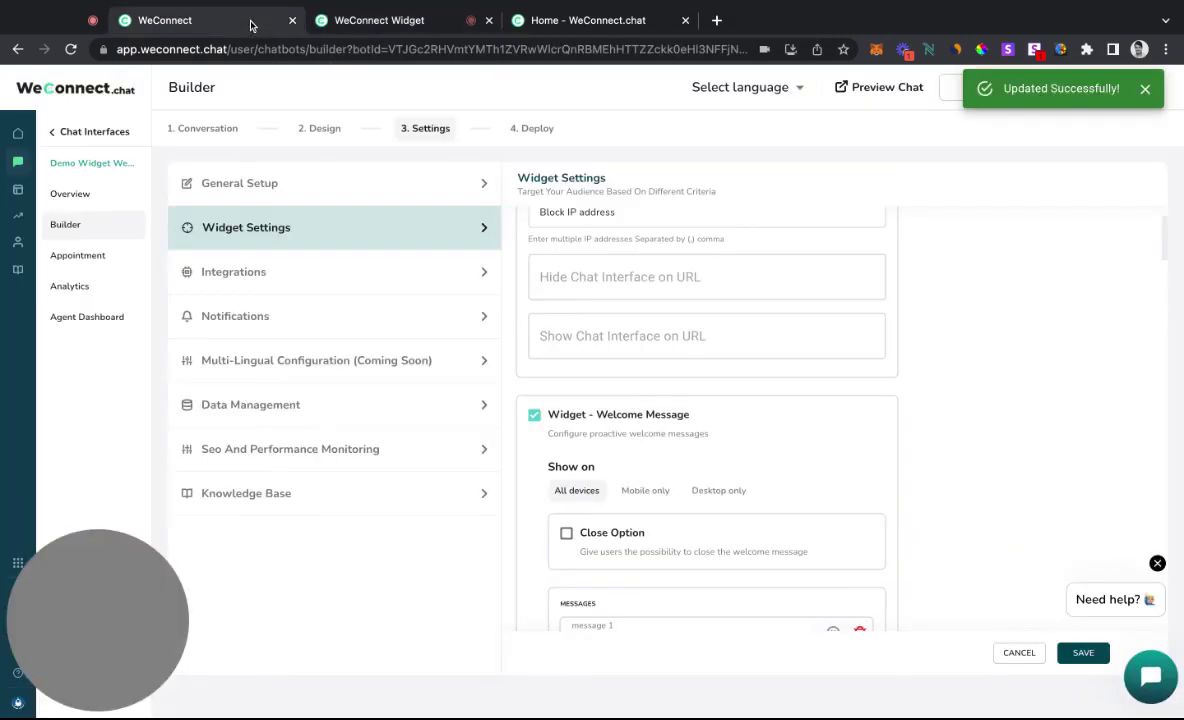
left_click(566, 533)
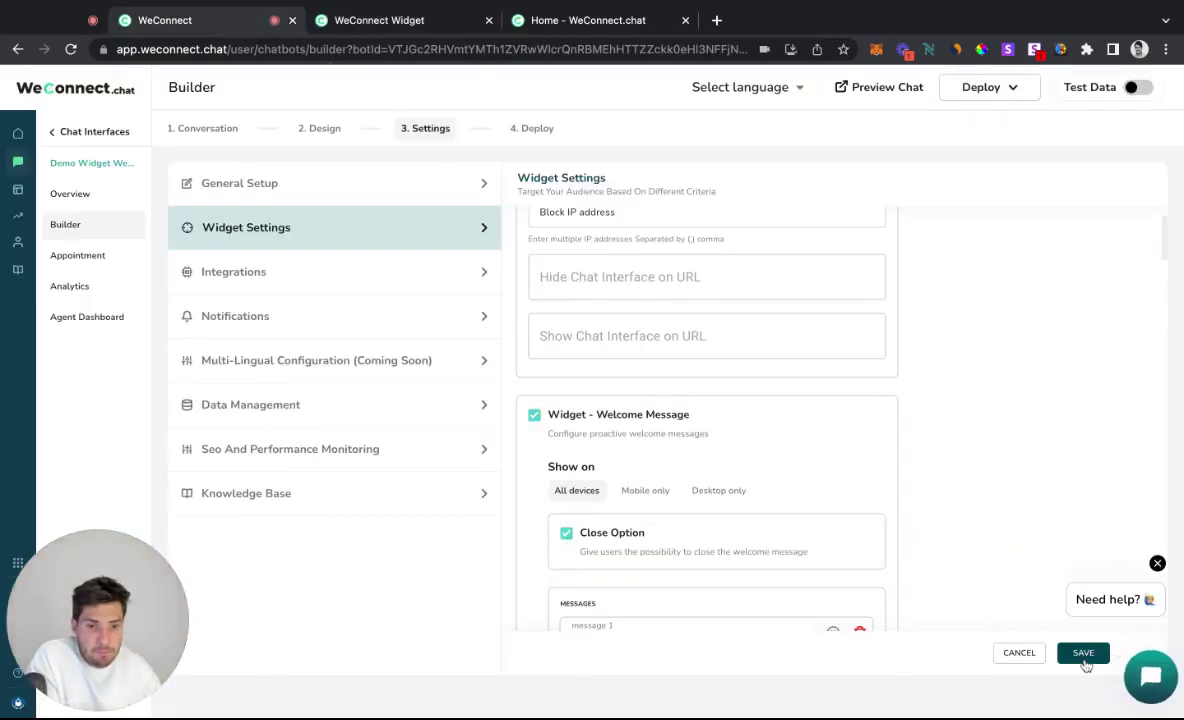
Dismiss the welcome messages on the live WeConnect.chat homepage, open the Pricing page and close its chat widget.
left_click(518, 24)
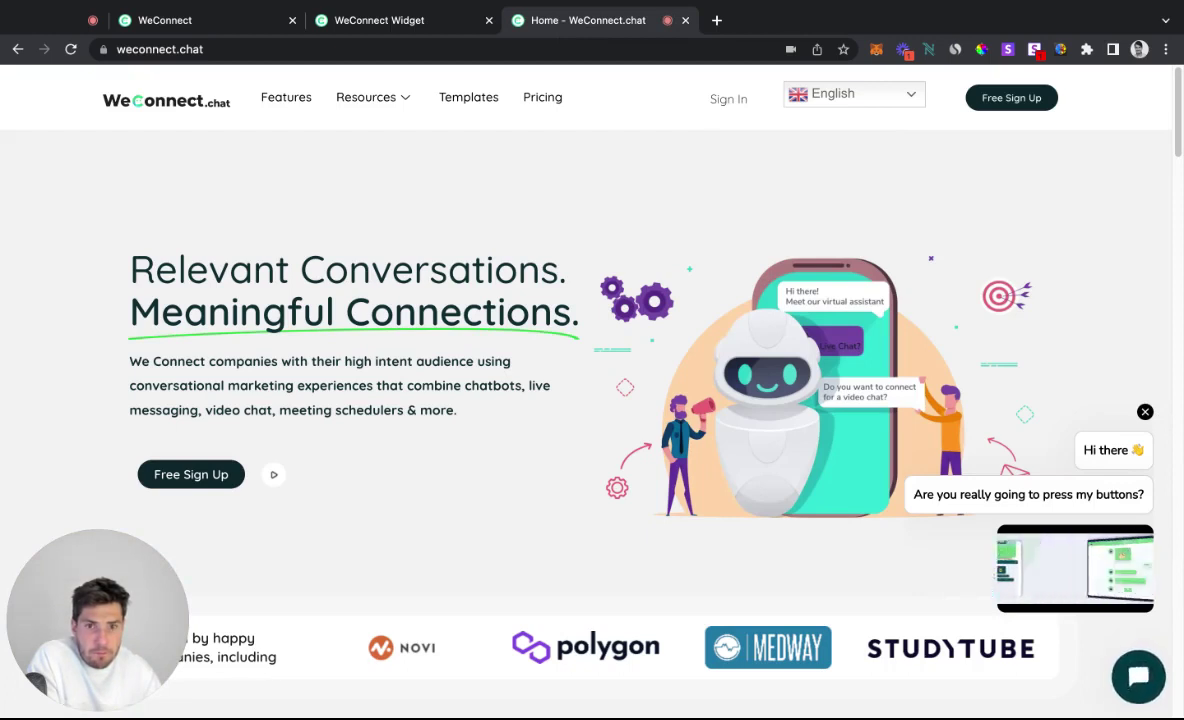
left_click(1145, 413)
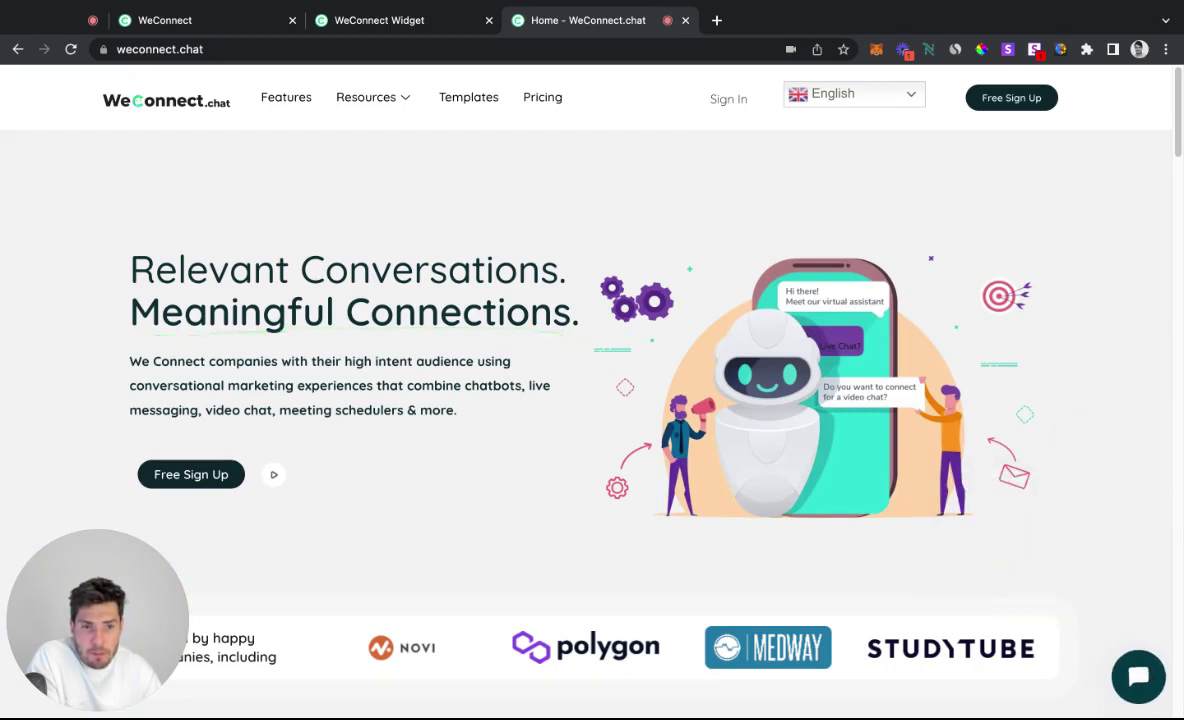
left_click(560, 110)
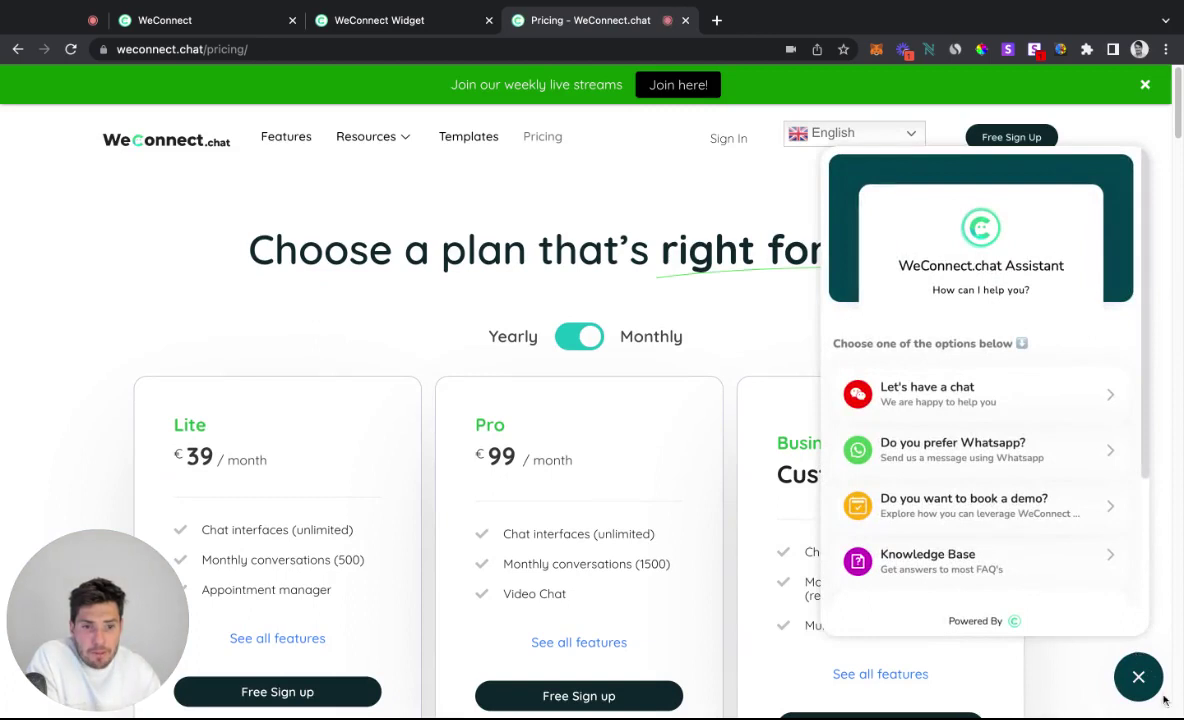
left_click(1138, 676)
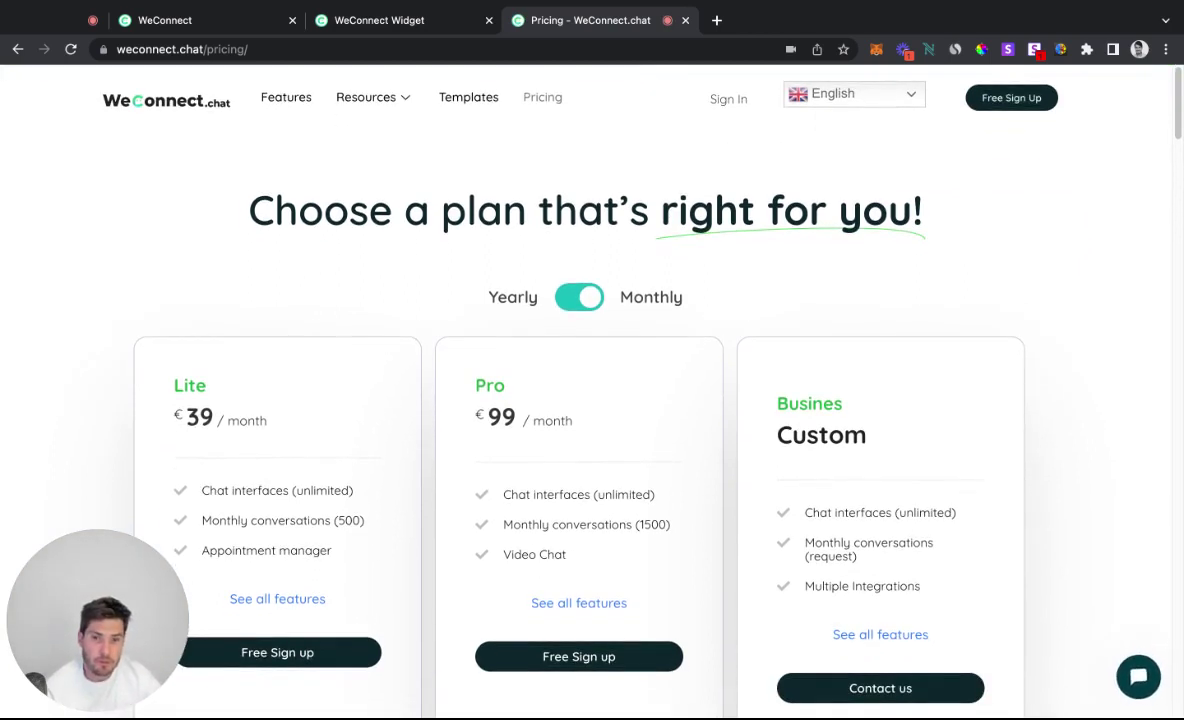
Go back to the WeConnect.chat homepage and test opening and closing its chat widget.
left_click(162, 112)
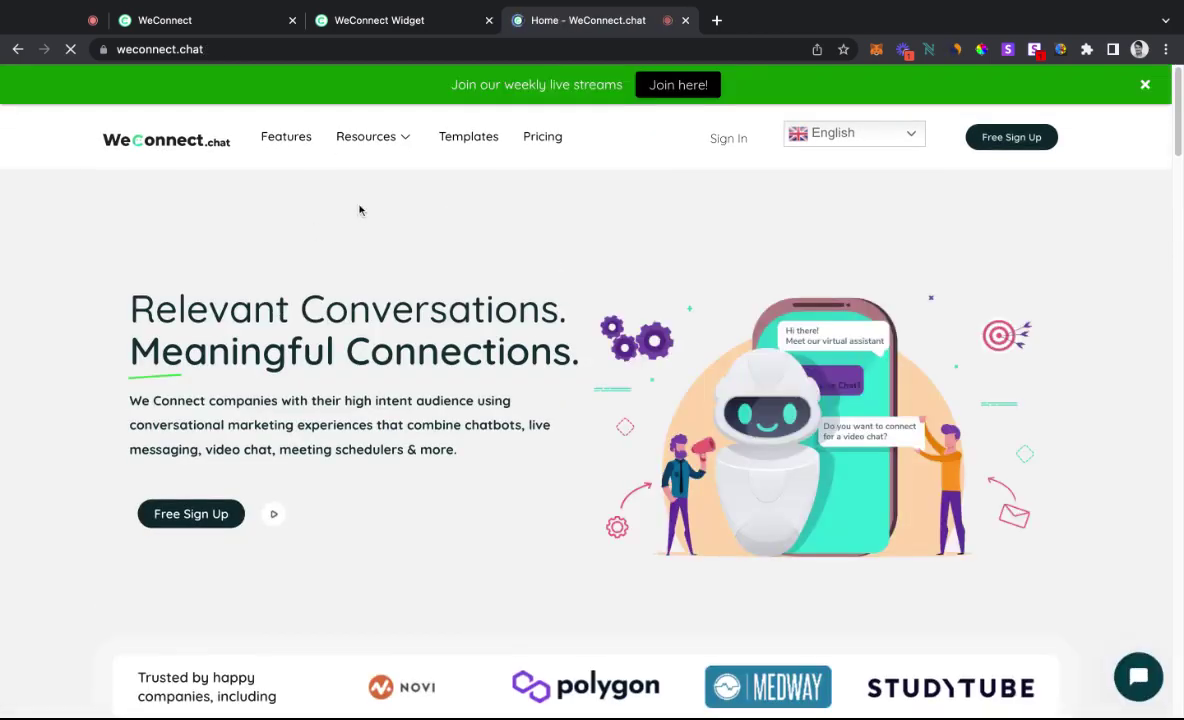
left_click(1137, 653)
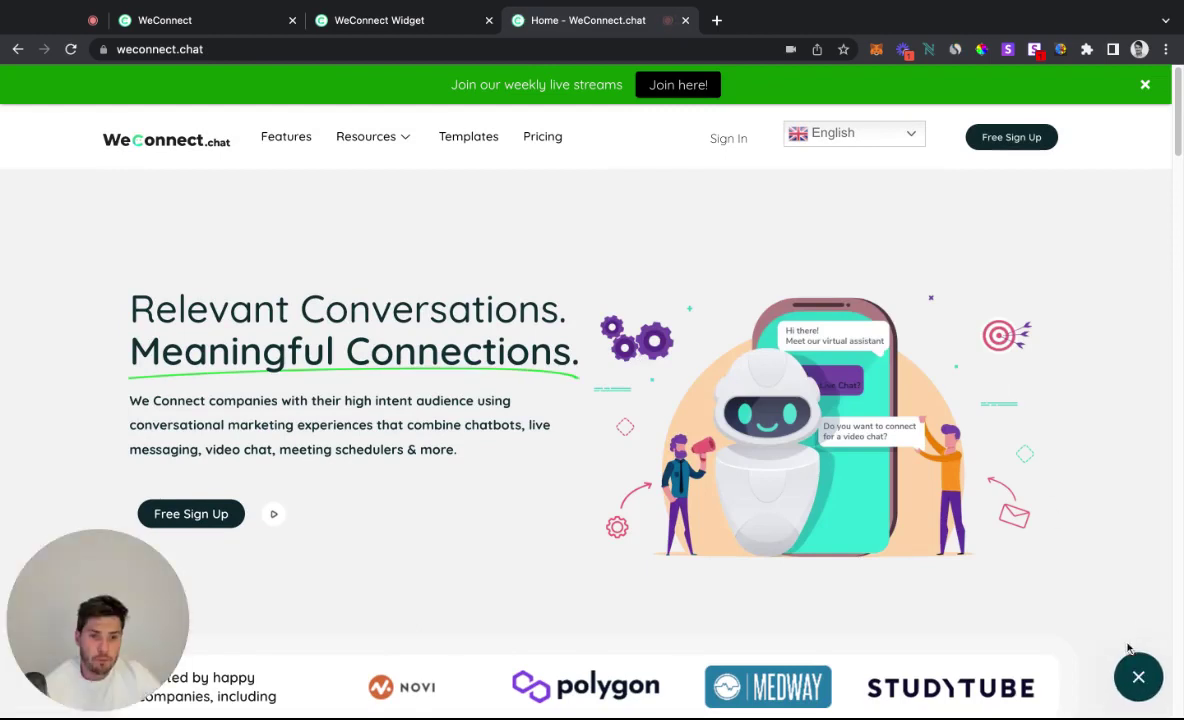
left_click(1138, 658)
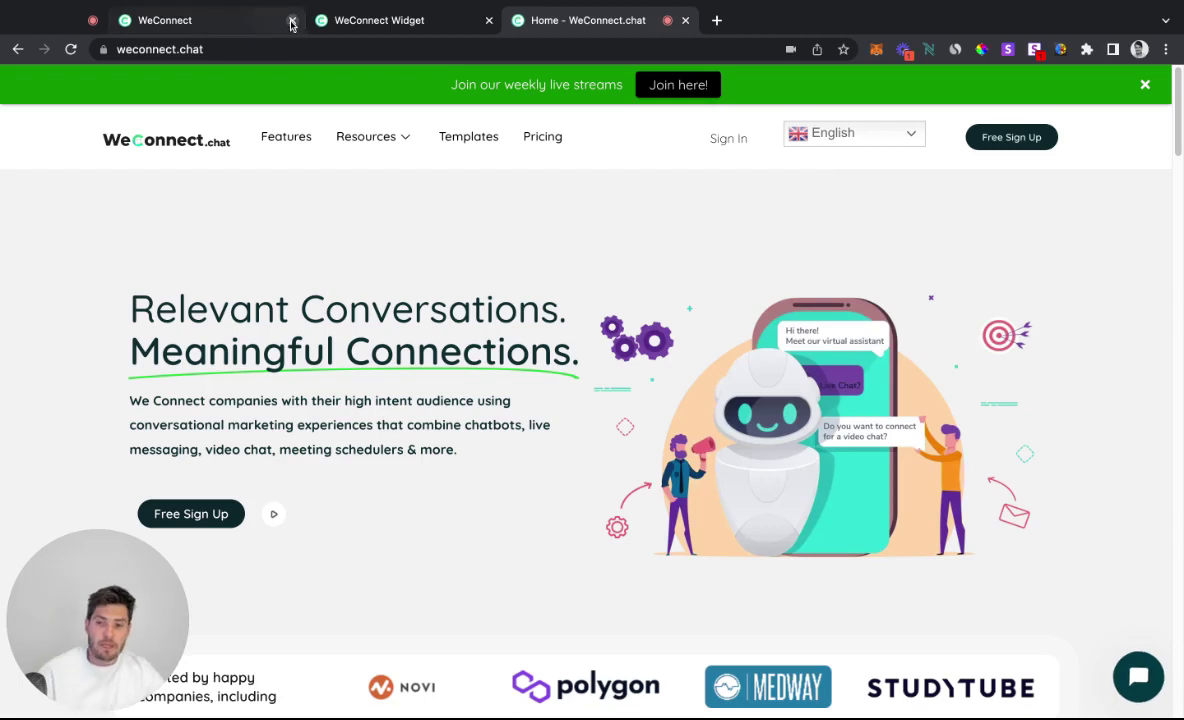
Return to the Builder's Widget Settings and review the welcome message options down to the Launch Criteria.
left_click(327, 23)
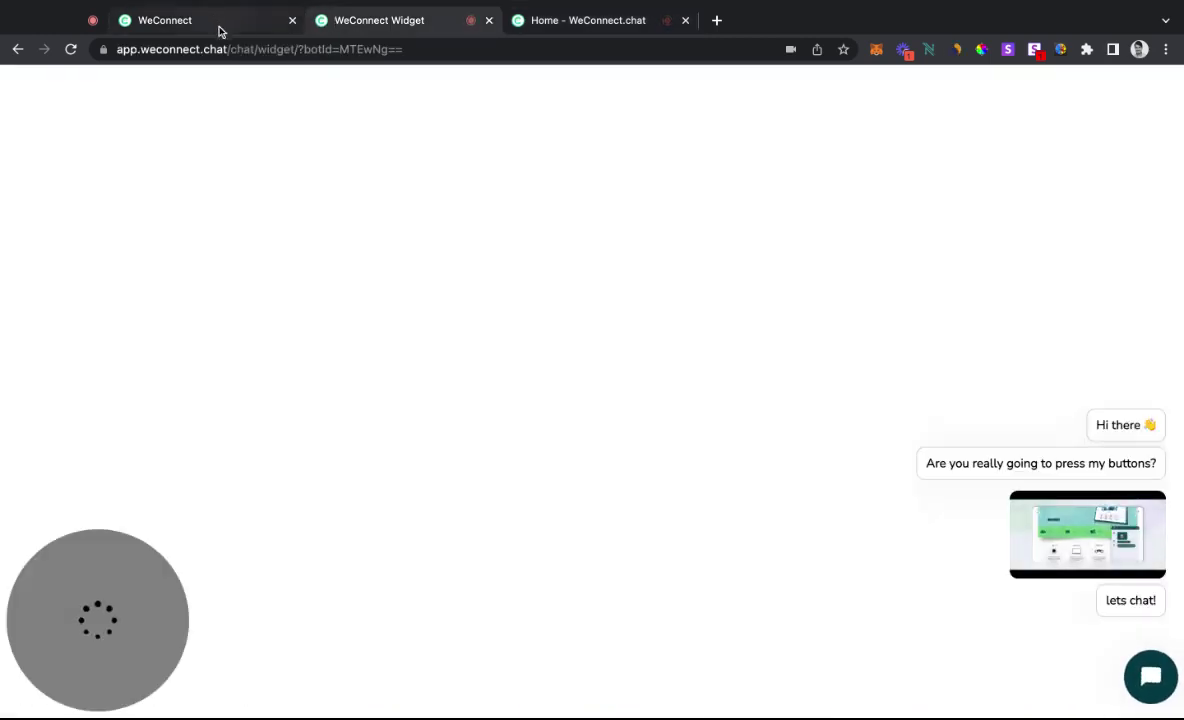
left_click(250, 22)
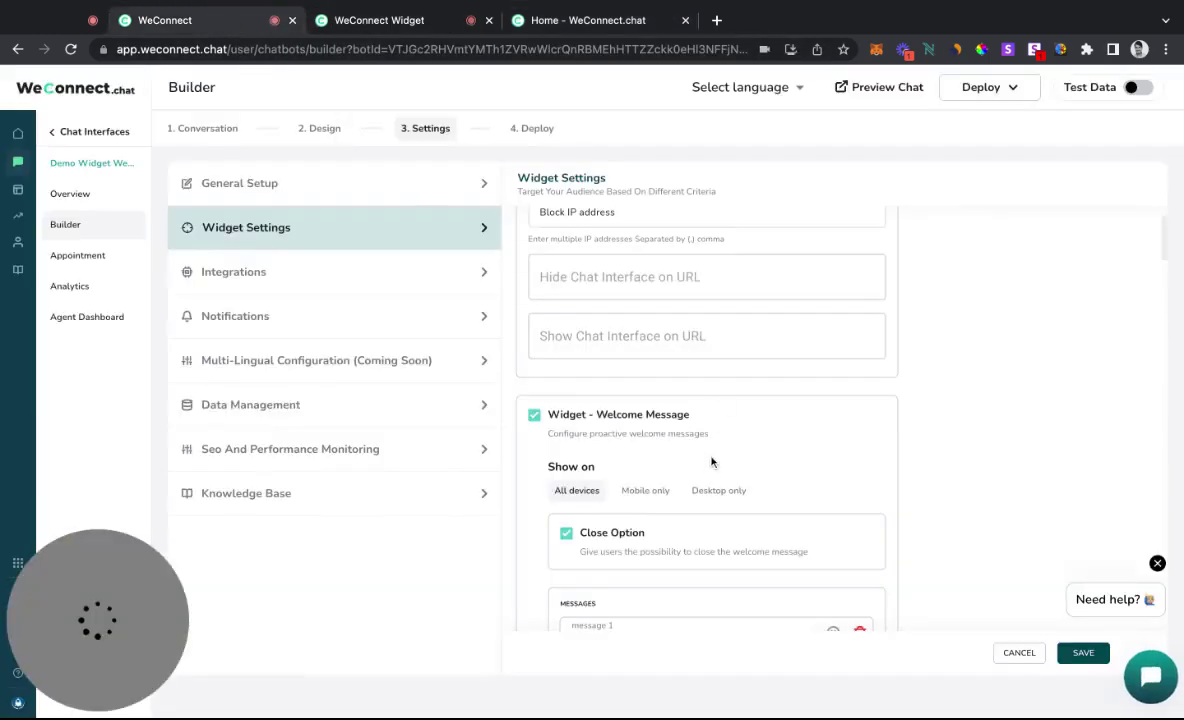
scroll(700, 489, "down", 3)
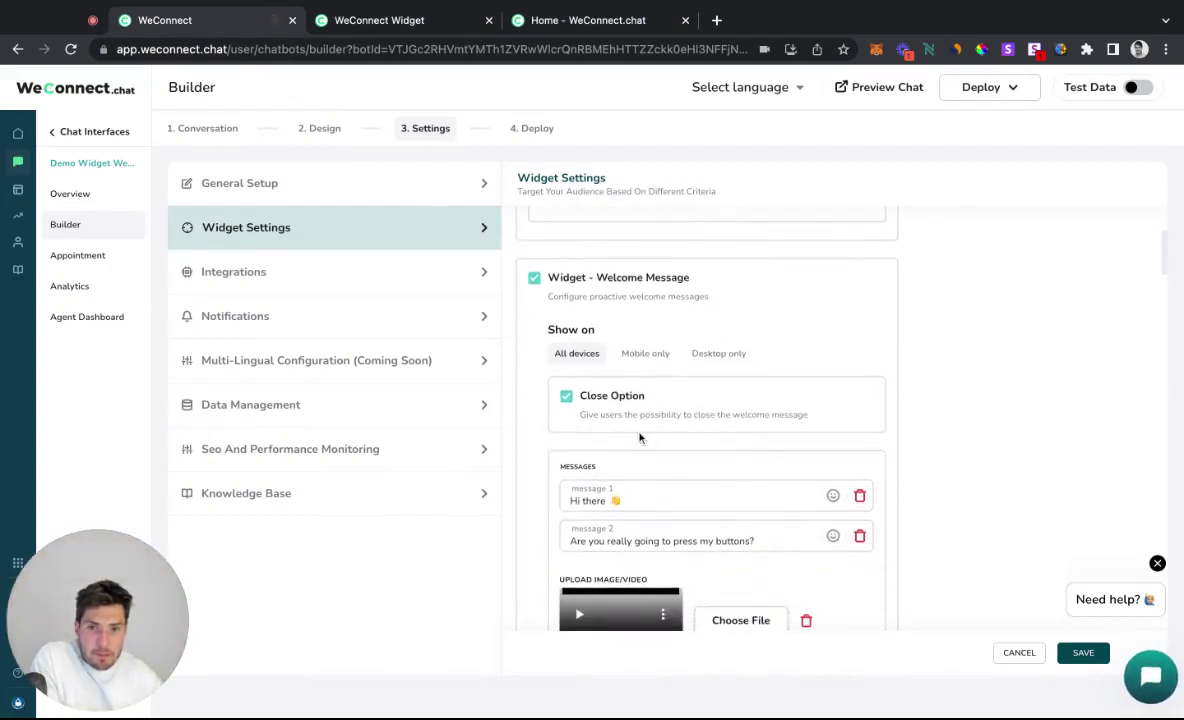
scroll(630, 420, "down", 3)
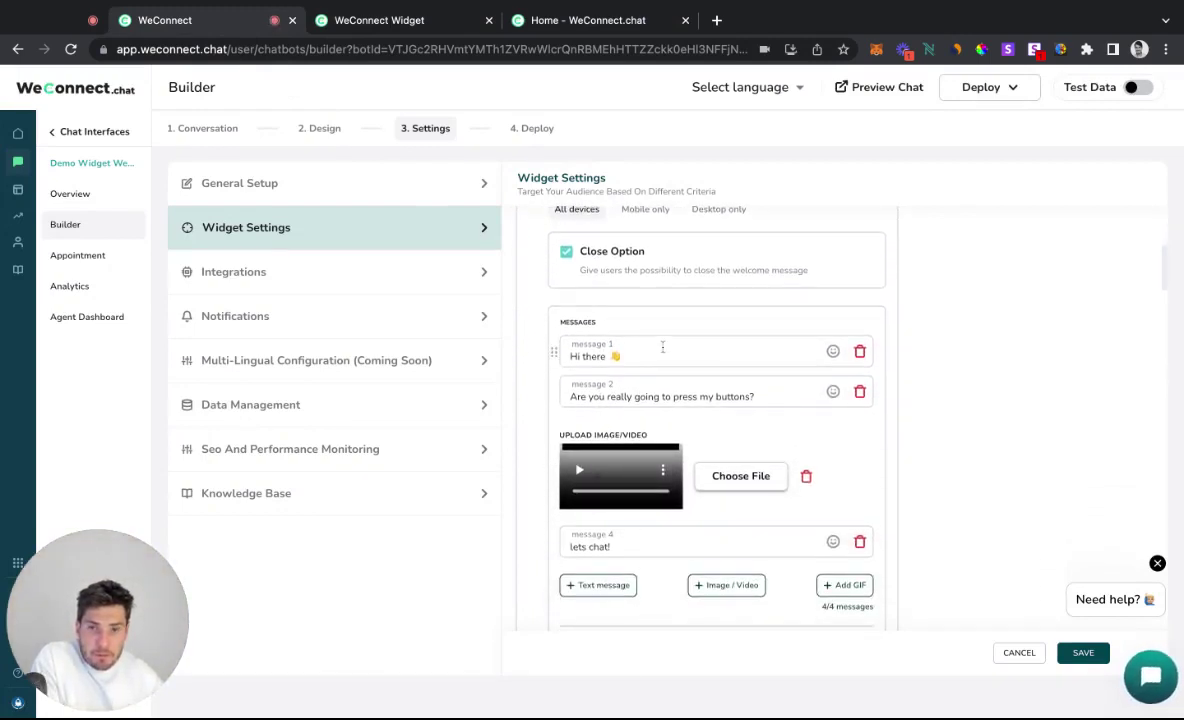
scroll(594, 420, "down", 1)
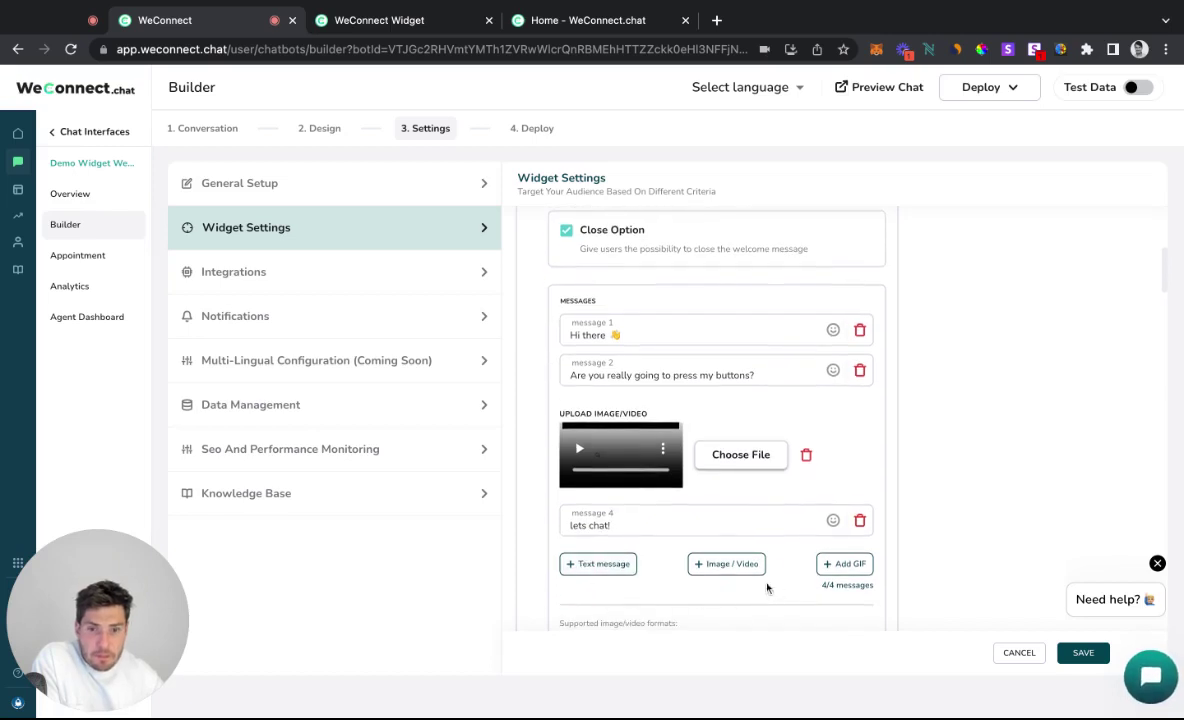
scroll(772, 576, "down", 3)
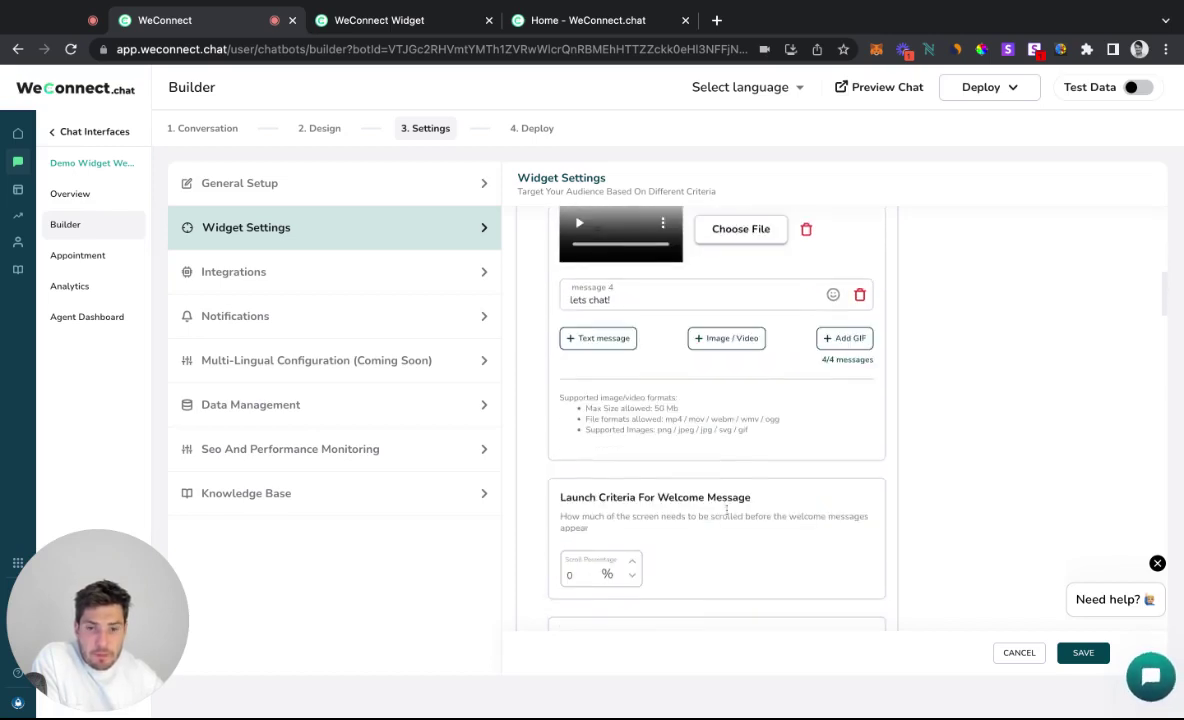
scroll(581, 396, "down", 3)
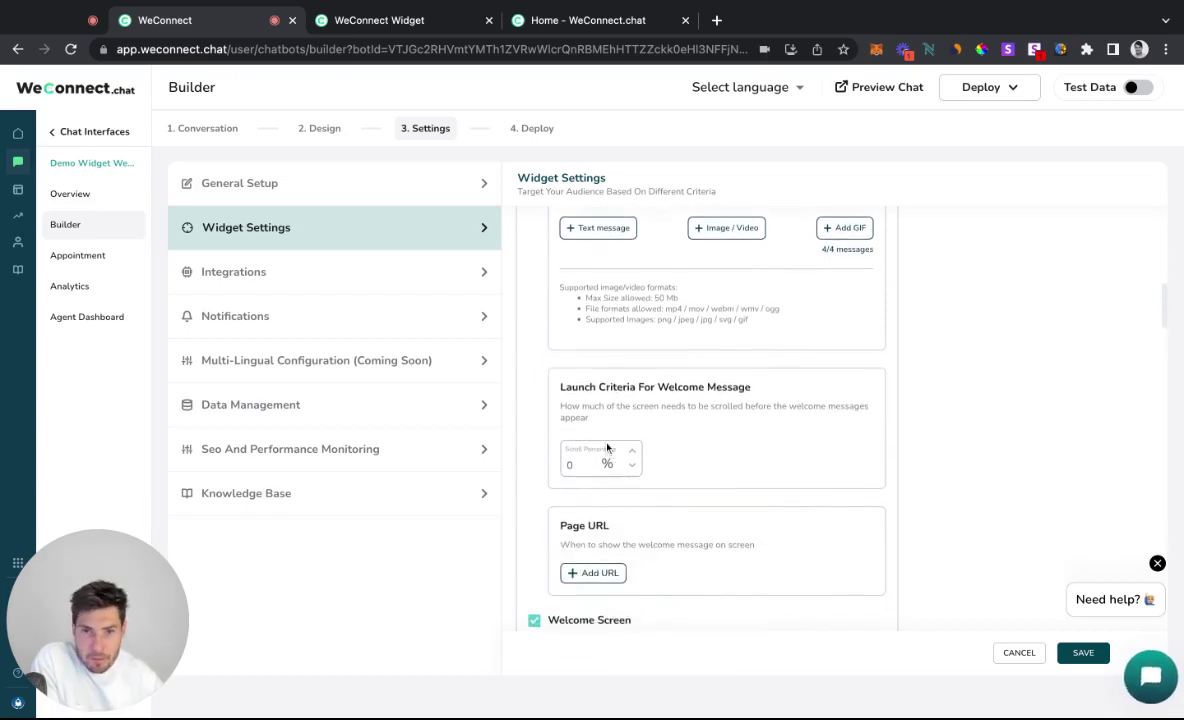
Add a Page URL entry to the welcome message display rules and delete it again.
scroll(607, 448, "down", 3)
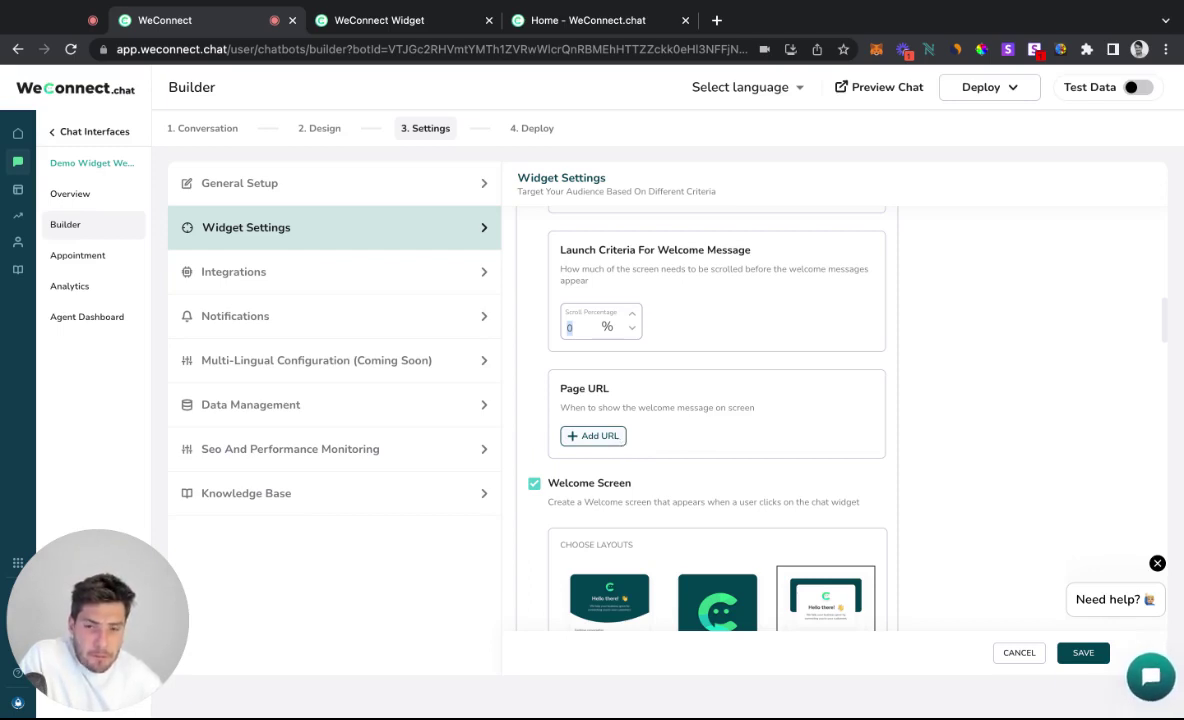
left_click(593, 436)
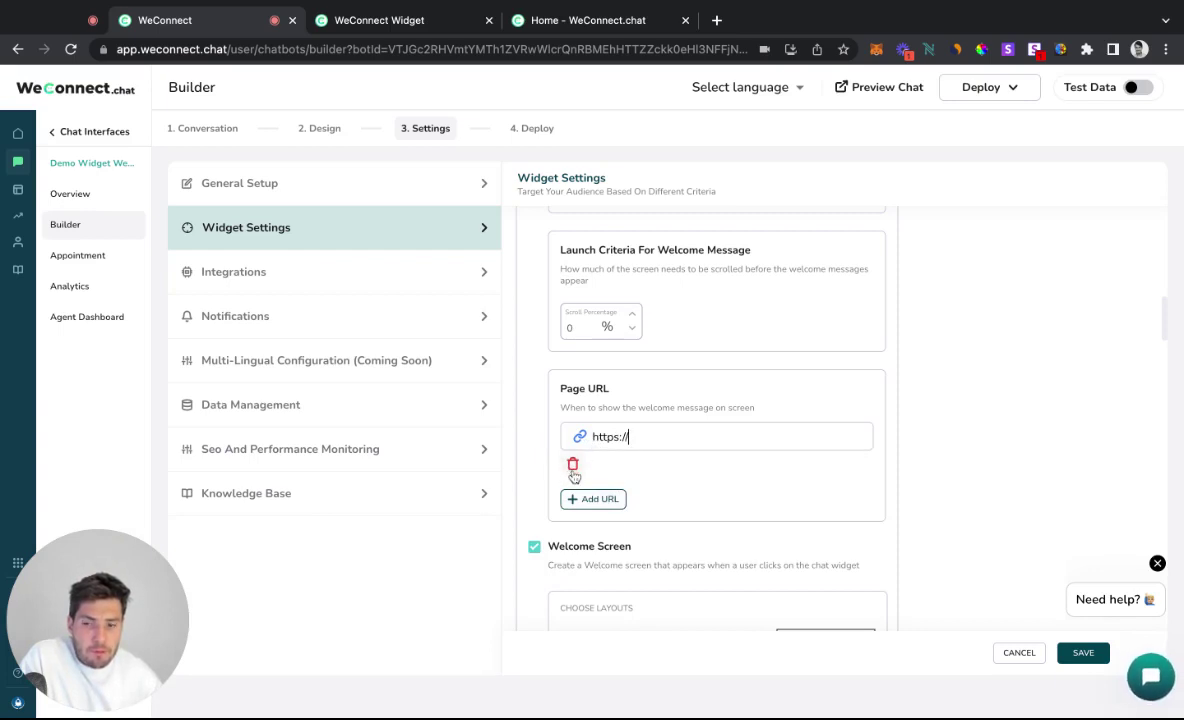
left_click(573, 466)
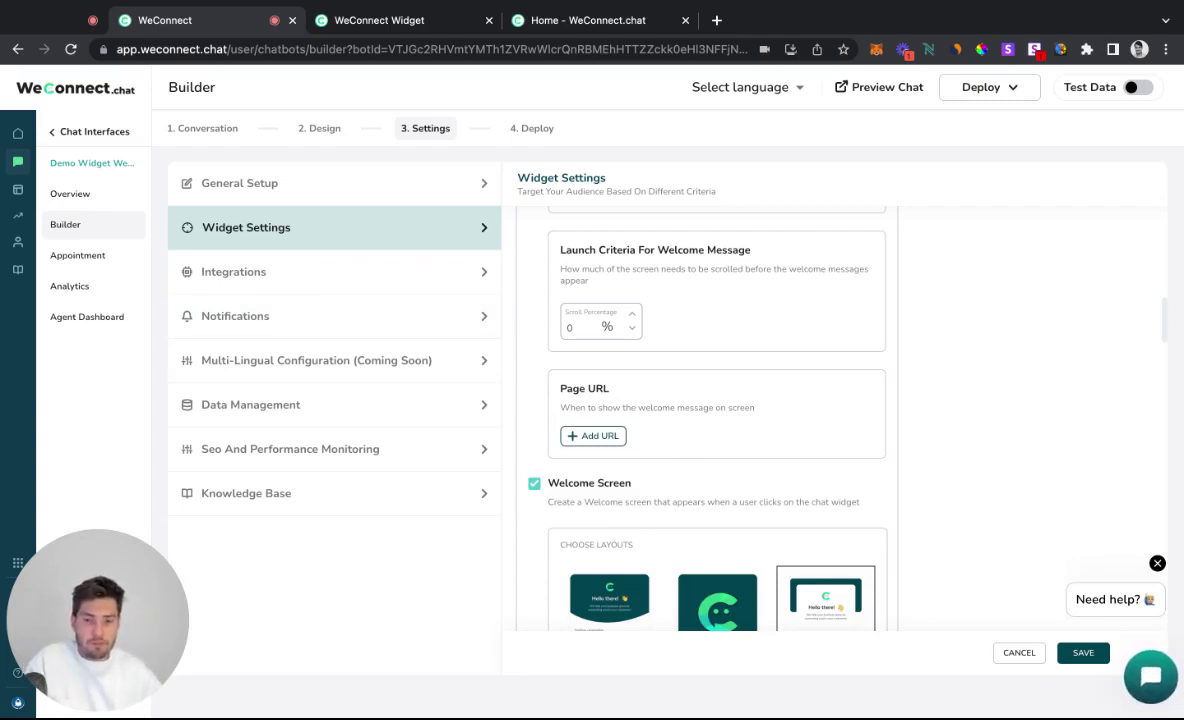
Open WeConnect's own support widget beside the Welcome Screen settings, look through its welcome screen options and close it.
scroll(719, 457, "down", 5)
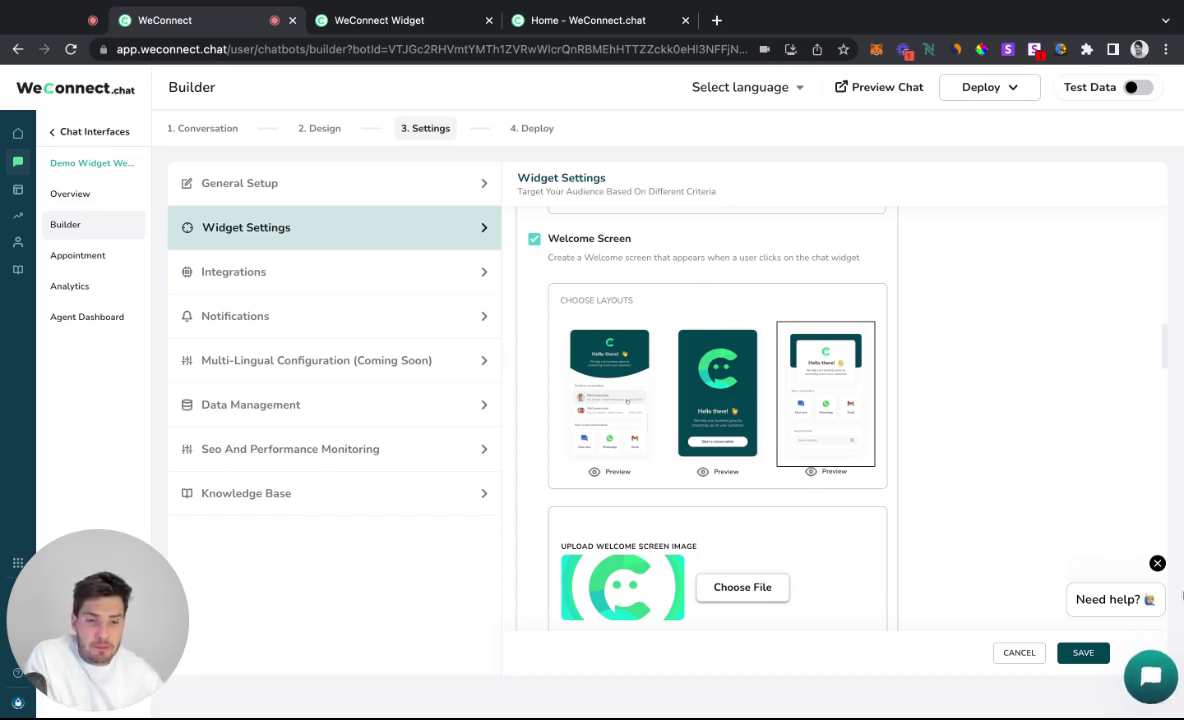
left_click(1148, 680)
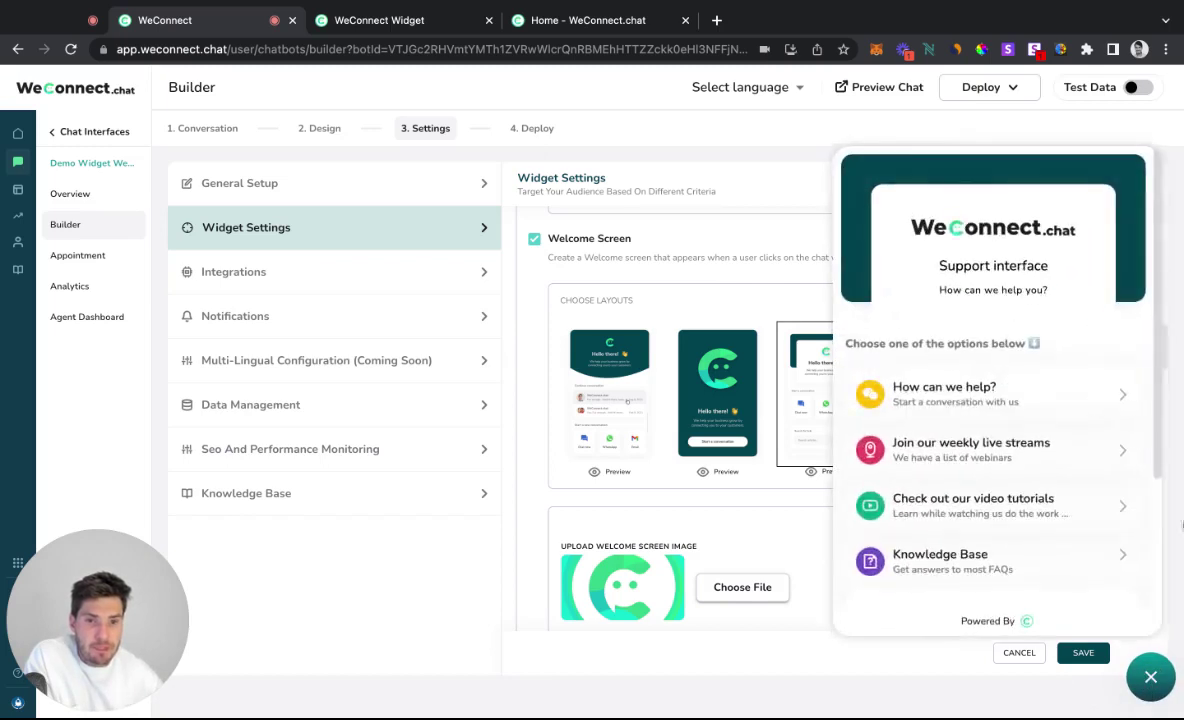
scroll(1149, 607, "down", 3)
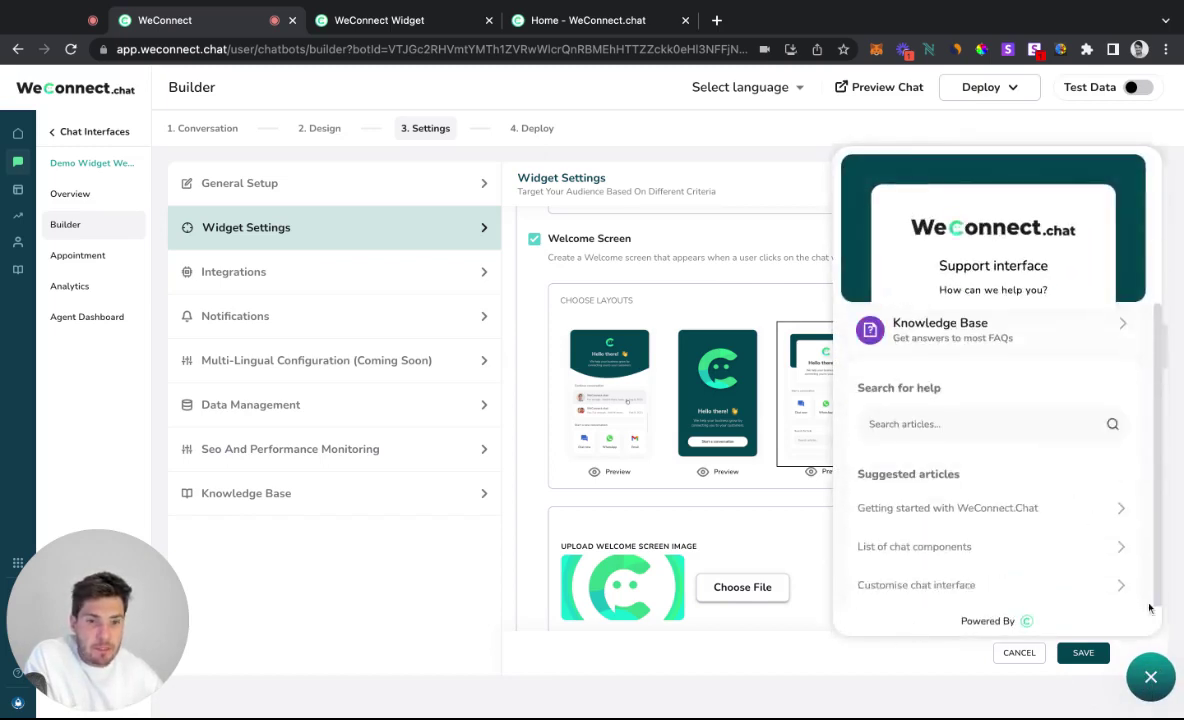
left_click(1162, 687)
Disable the Welcome Screen, save the Widget Settings, and reload the widget preview to open the chat without it.
left_click(534, 239)
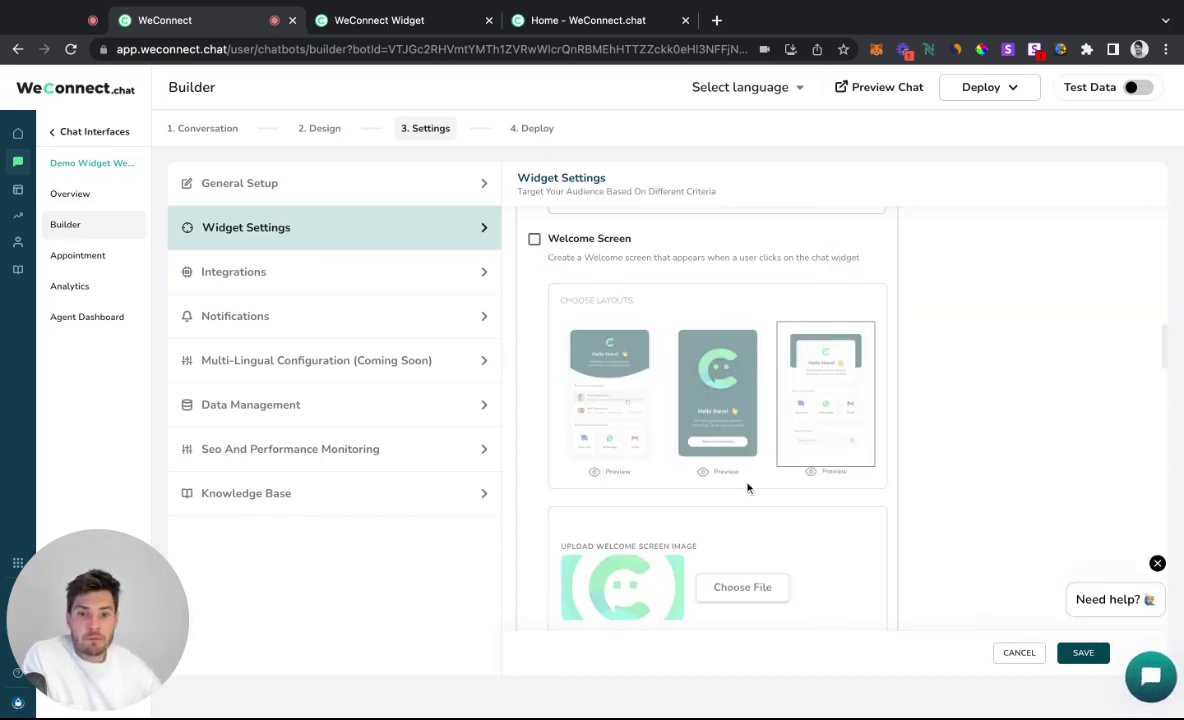
left_click(1083, 652)
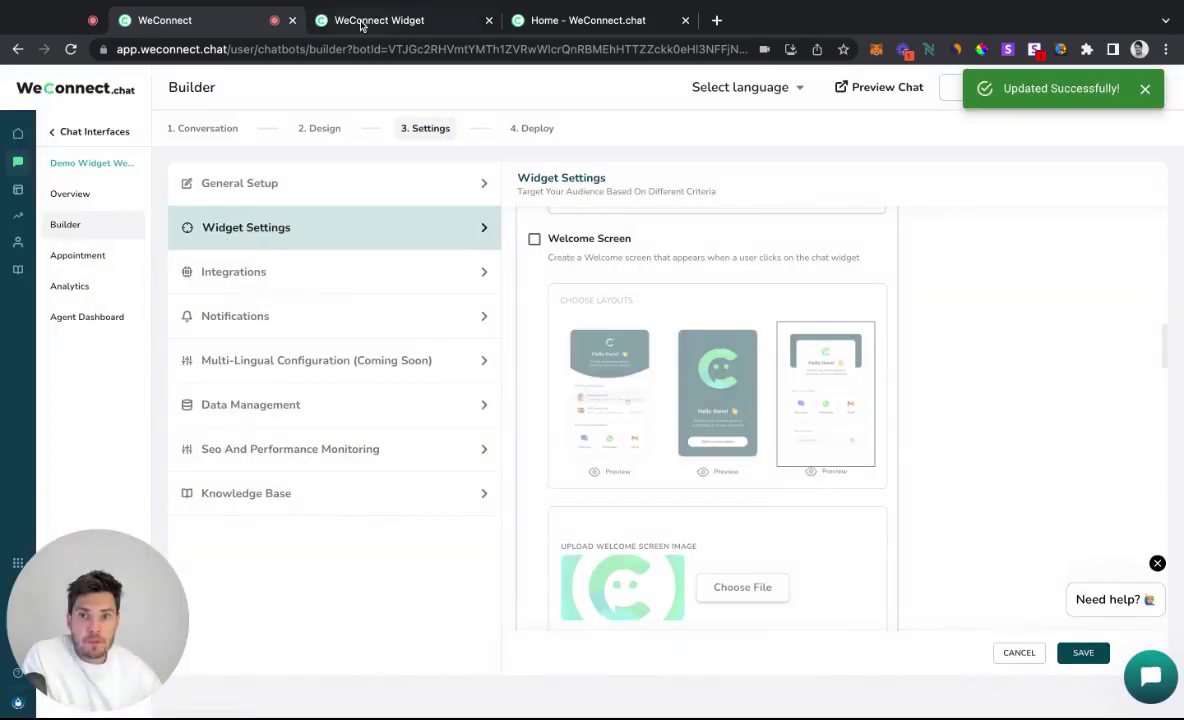
left_click(380, 20)
key("super+r")
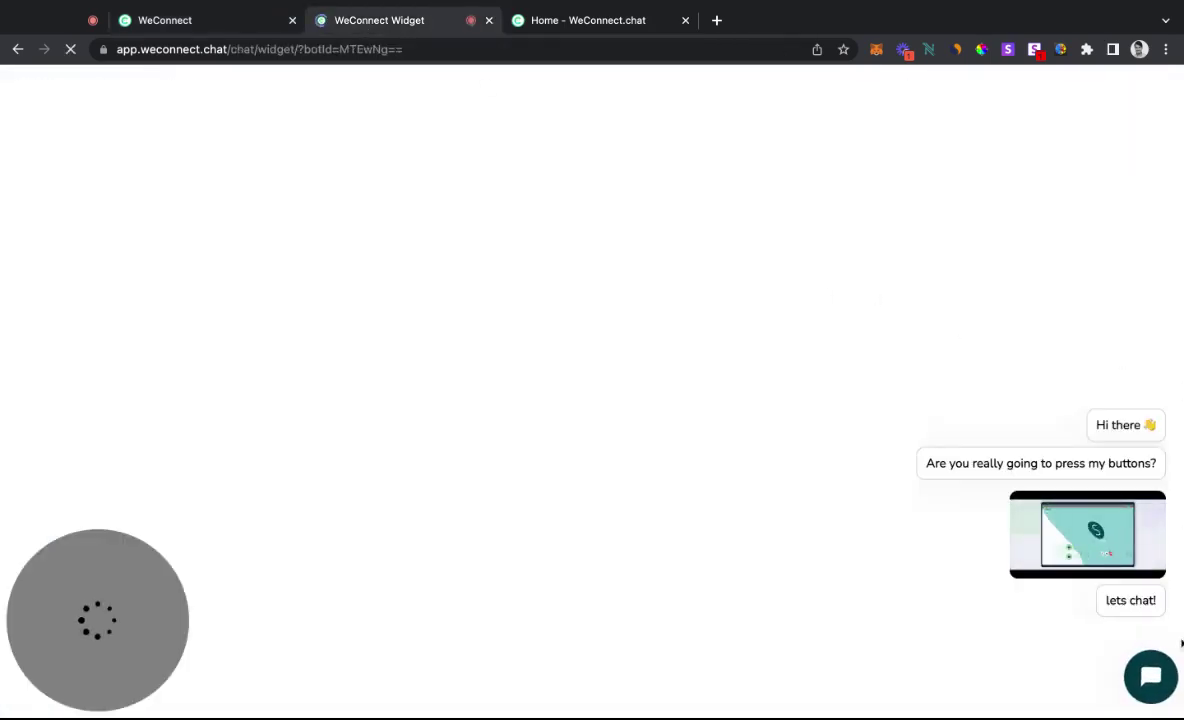
left_click(1160, 686)
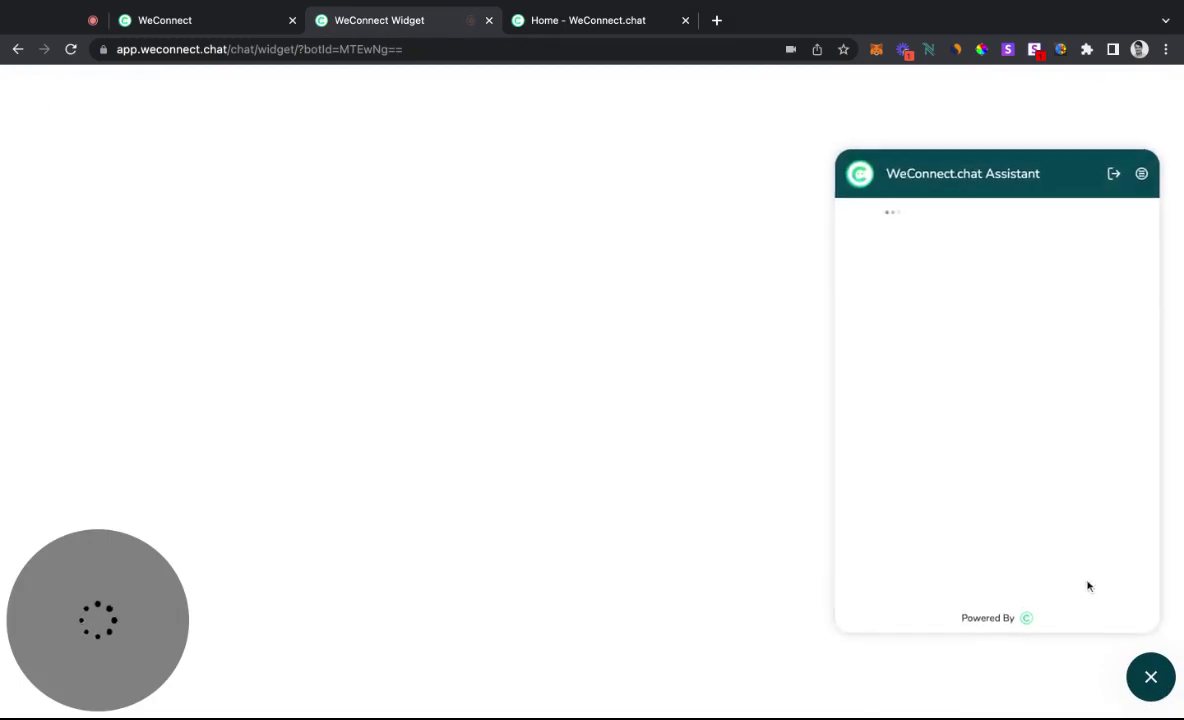
Re-enable the Welcome Screen, save, and reload the widget preview to look through the welcome screen's options and suggested articles.
left_click(212, 22)
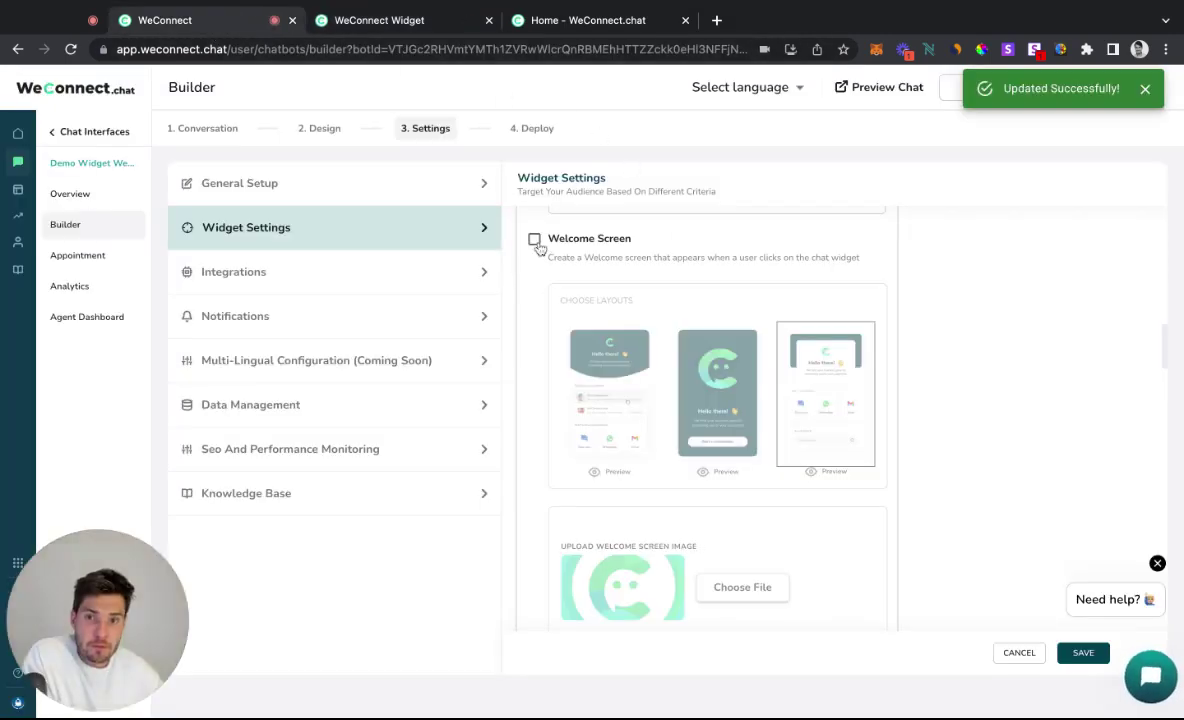
left_click(1083, 652)
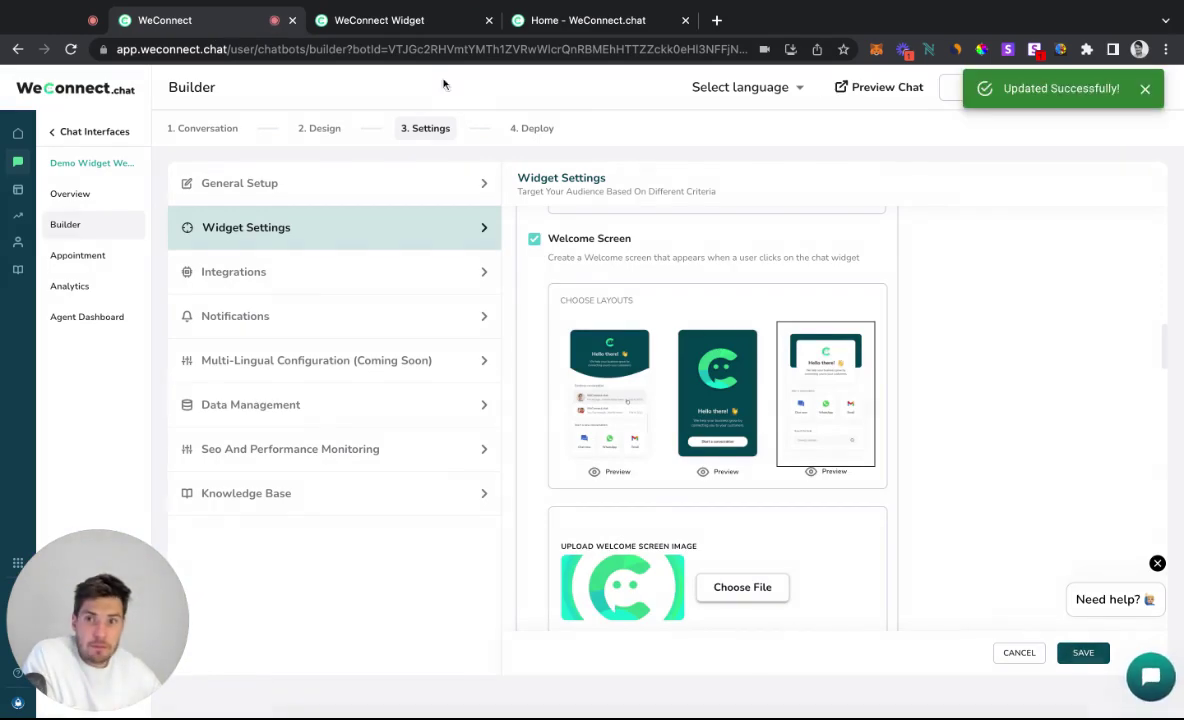
left_click(410, 22)
key("super+r")
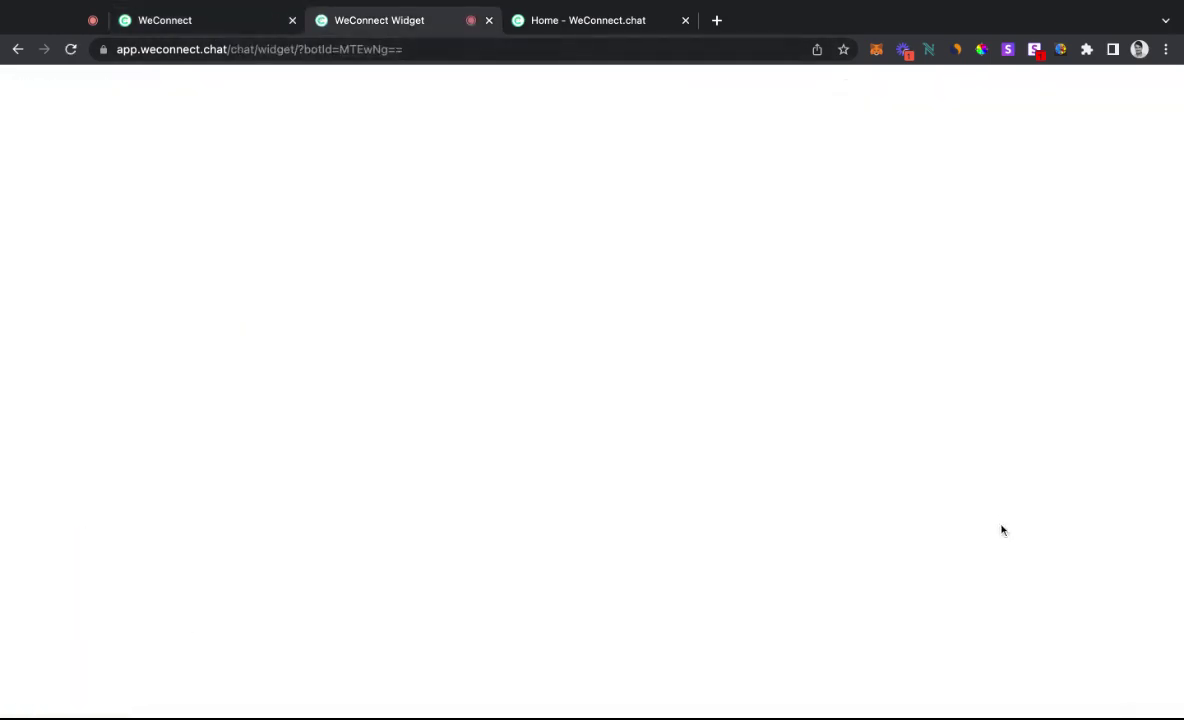
left_click(1162, 690)
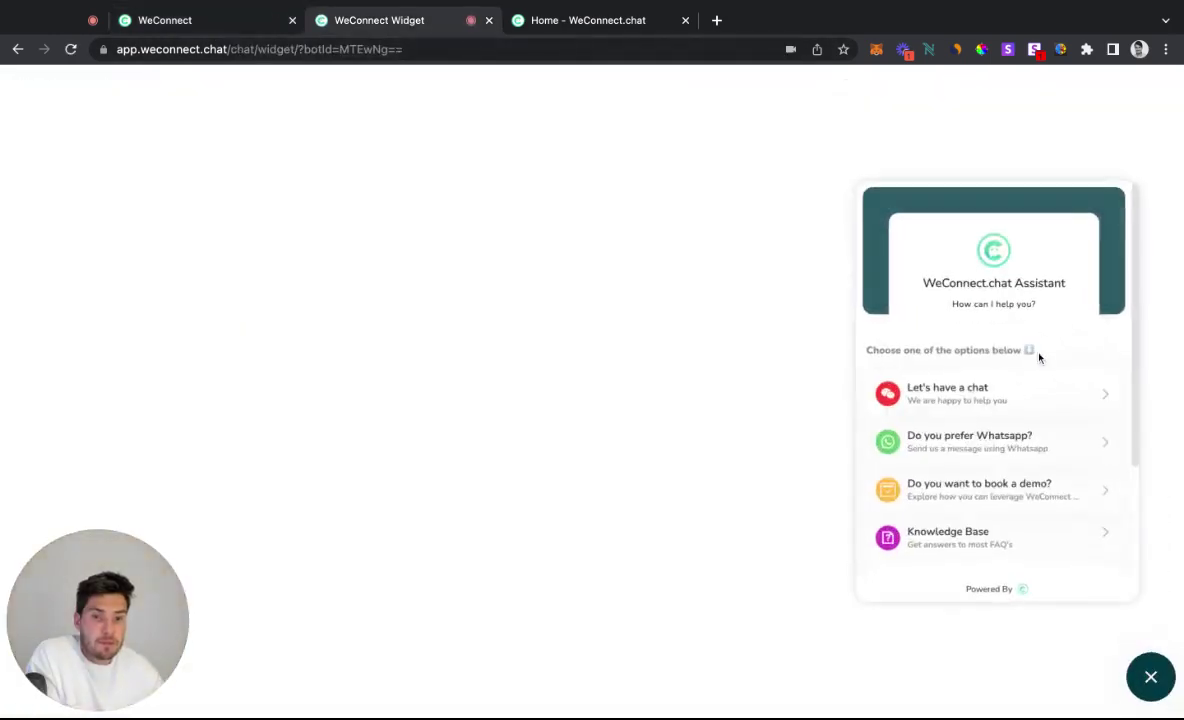
scroll(954, 328, "down", 3)
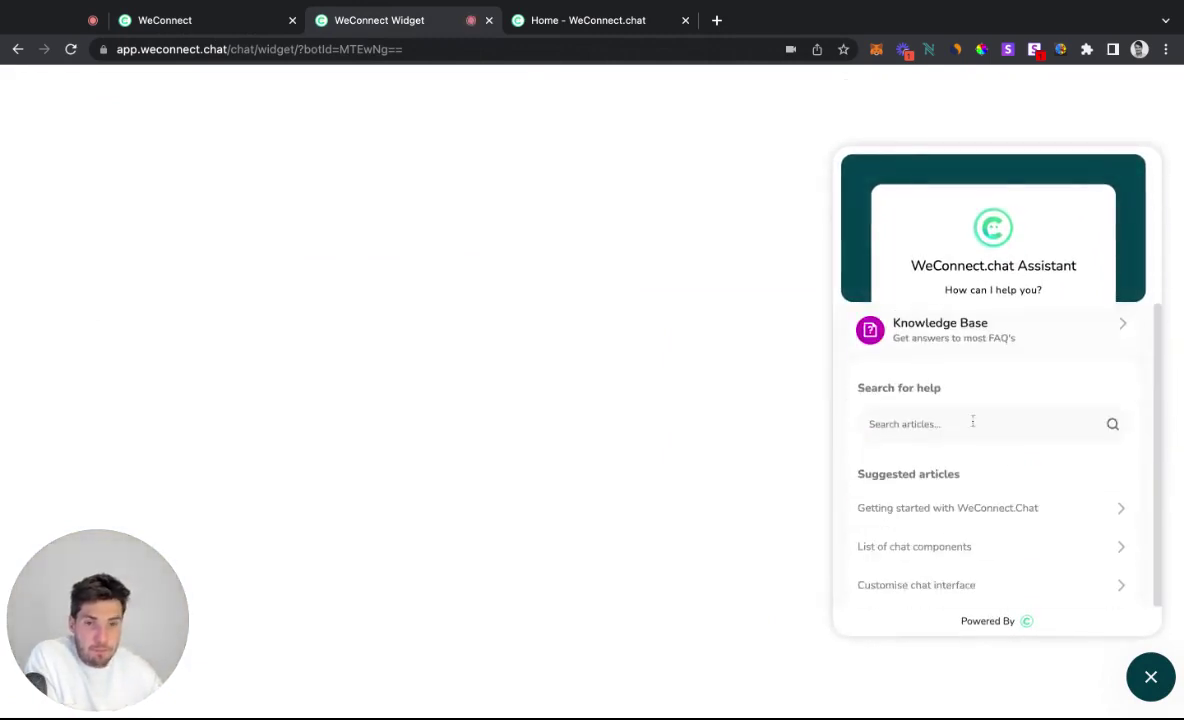
scroll(973, 420, "up", 3)
Choose the middle full-colour Welcome Screen layout, save, and reload the widget preview to test opening and closing it.
left_click(228, 24)
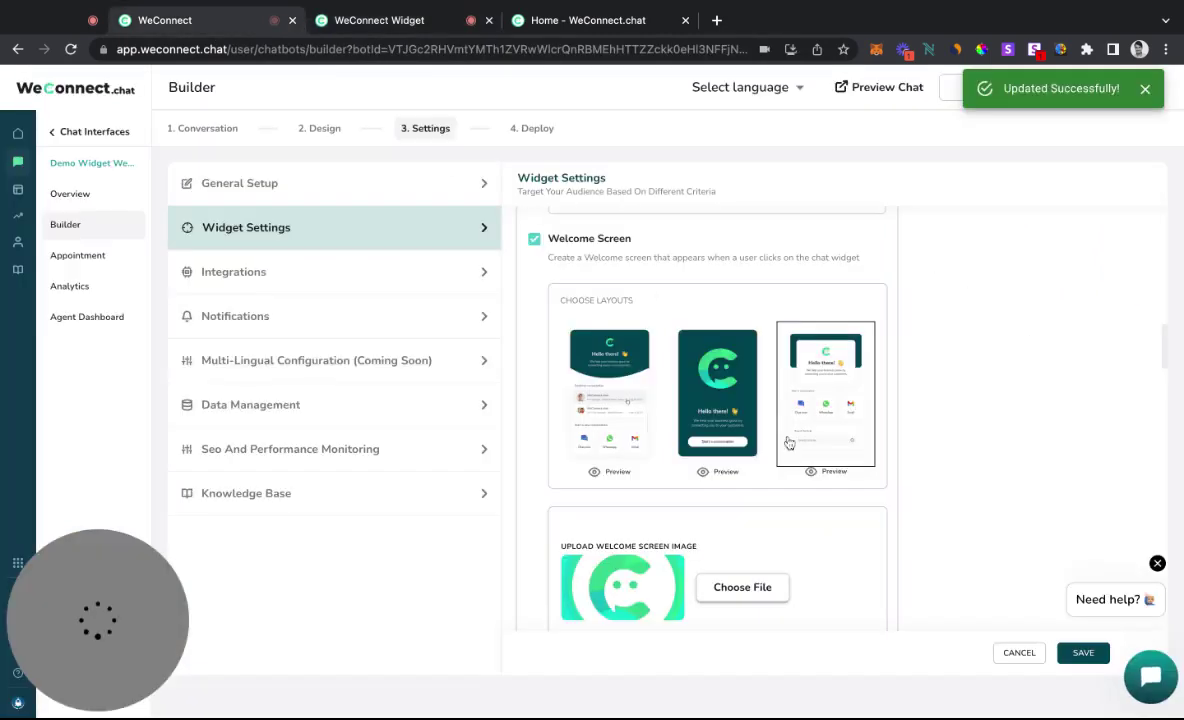
left_click(1083, 652)
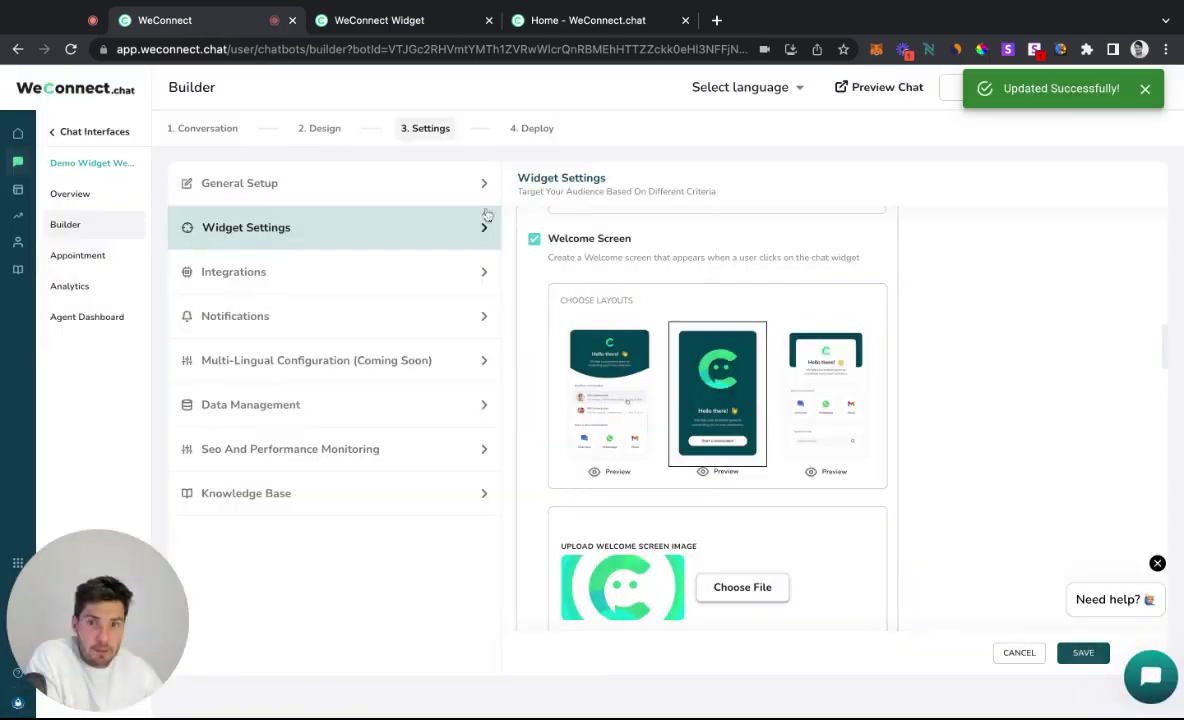
left_click(410, 27)
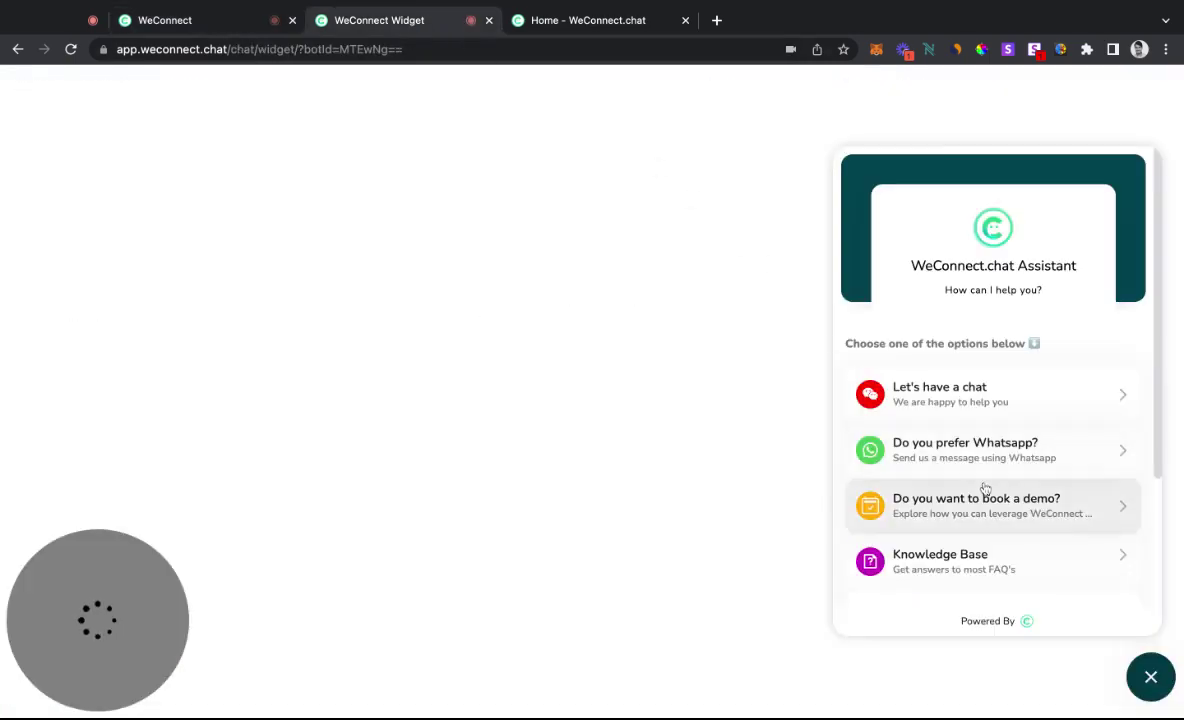
key("super+r")
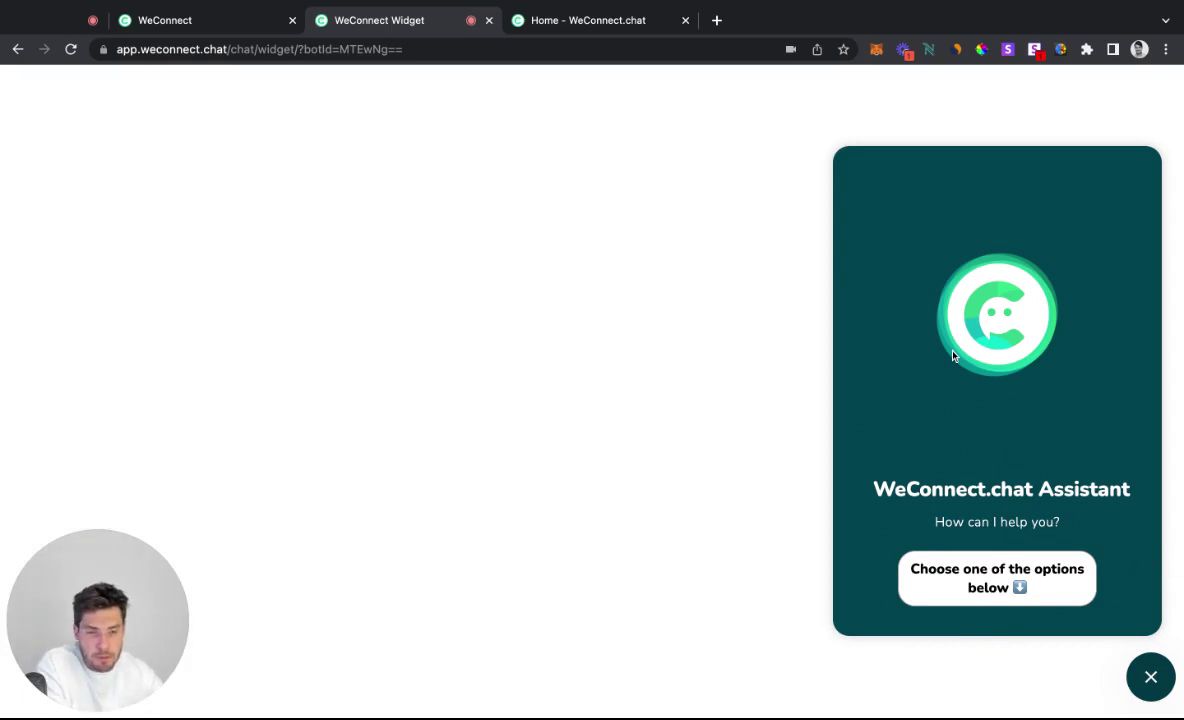
left_click(1151, 677)
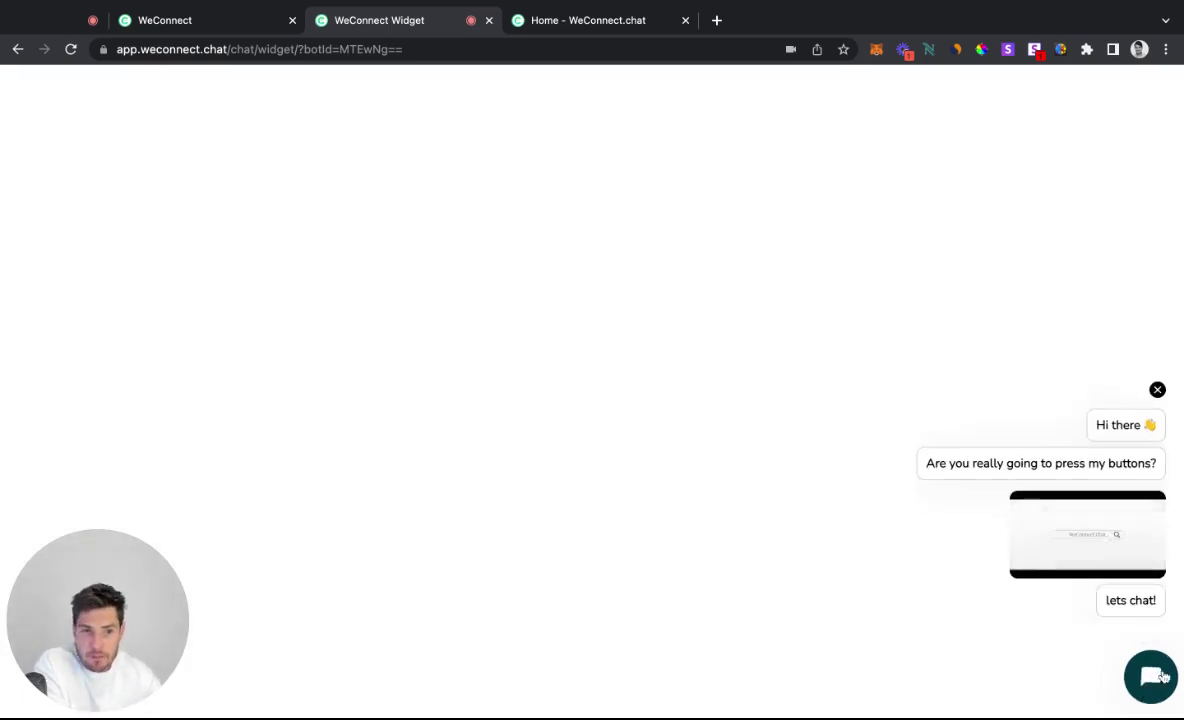
left_click(1160, 676)
left_click(1162, 676)
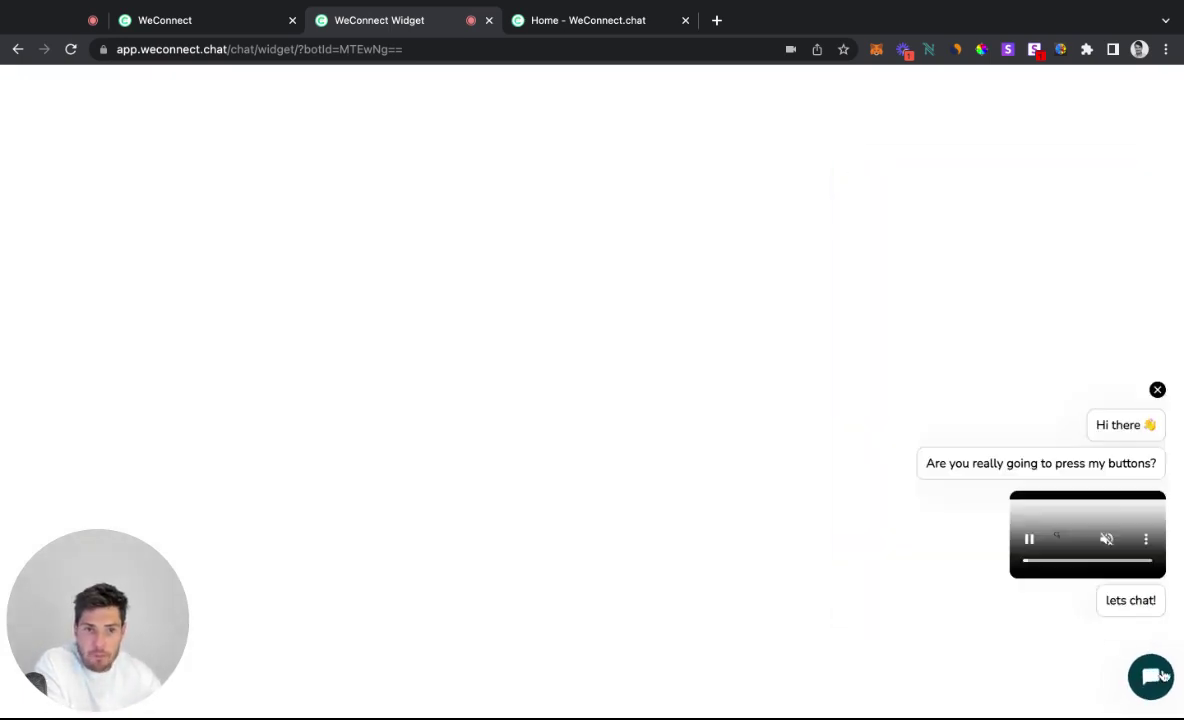
Choose the first Welcome Screen layout with the curved header, save, and look through it in the widget preview.
left_click(221, 27)
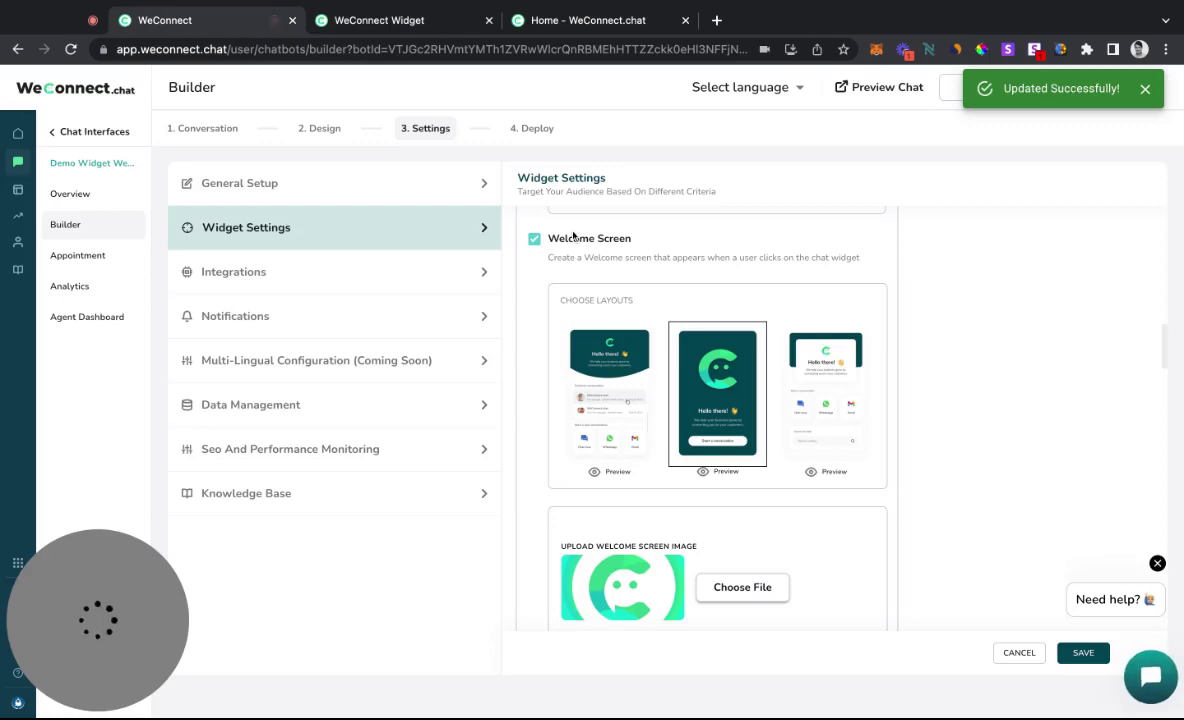
left_click(605, 385)
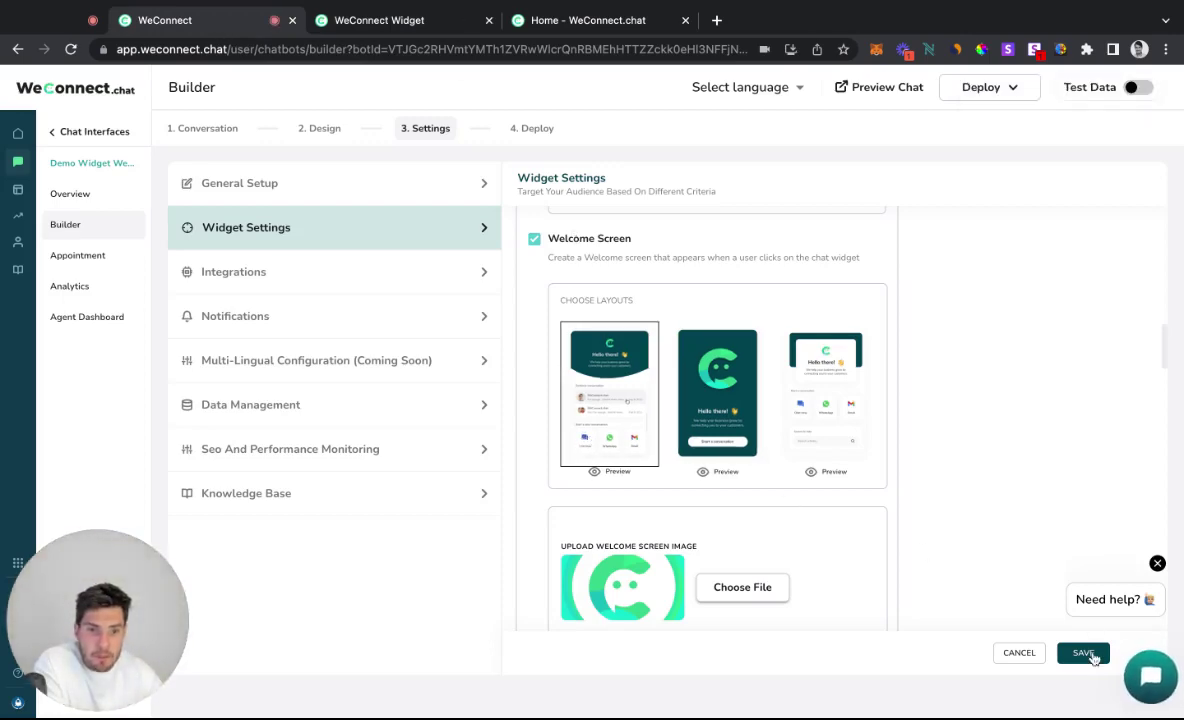
left_click(1082, 652)
left_click(379, 20)
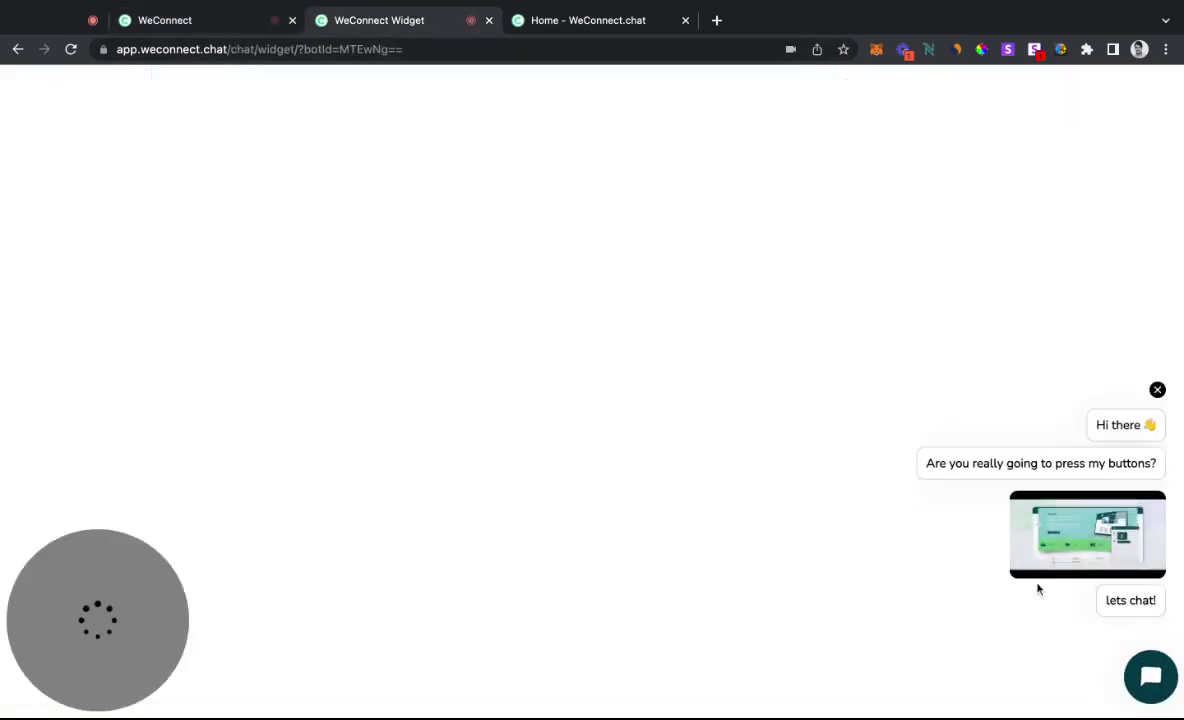
left_click(1160, 670)
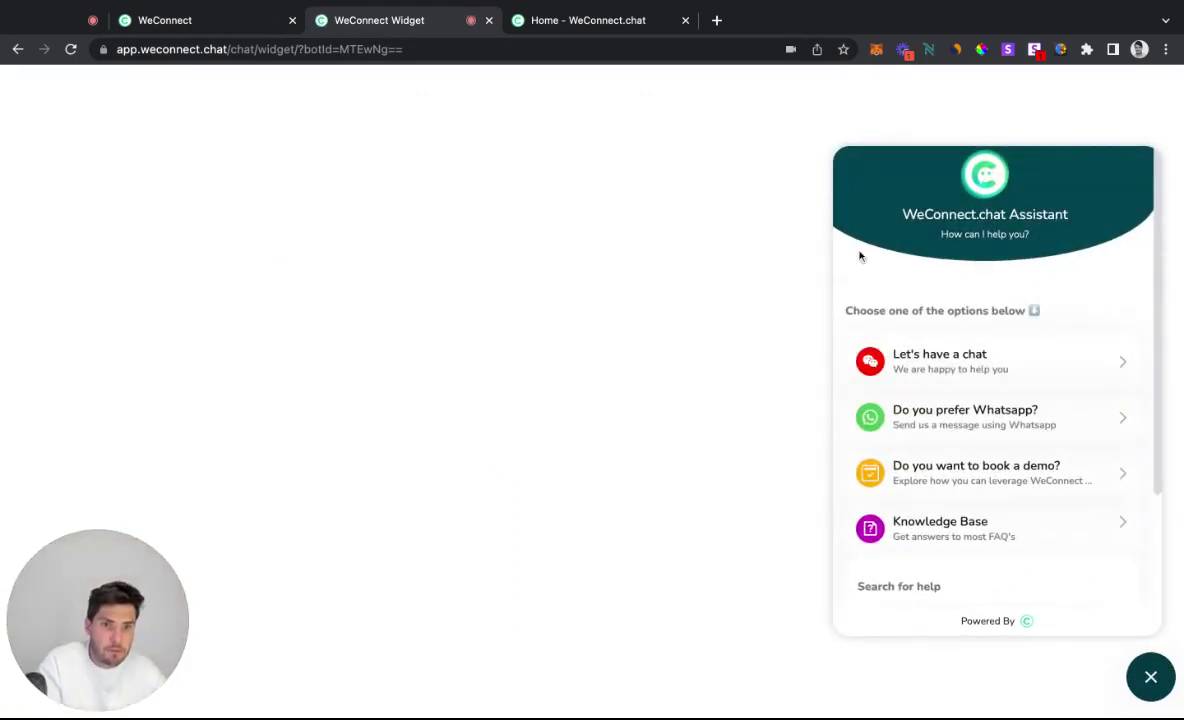
scroll(1007, 392, "down", 3)
scroll(1004, 423, "up", 3)
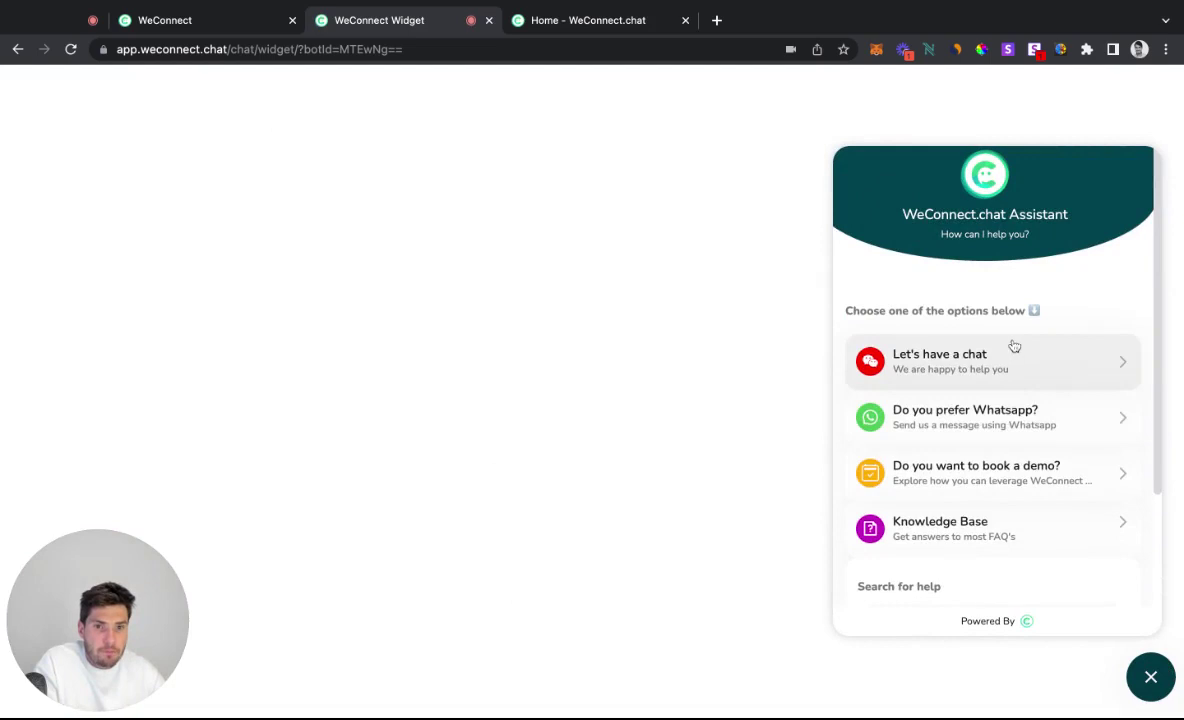
scroll(1004, 352, "down", 3)
scroll(1004, 354, "up", 2)
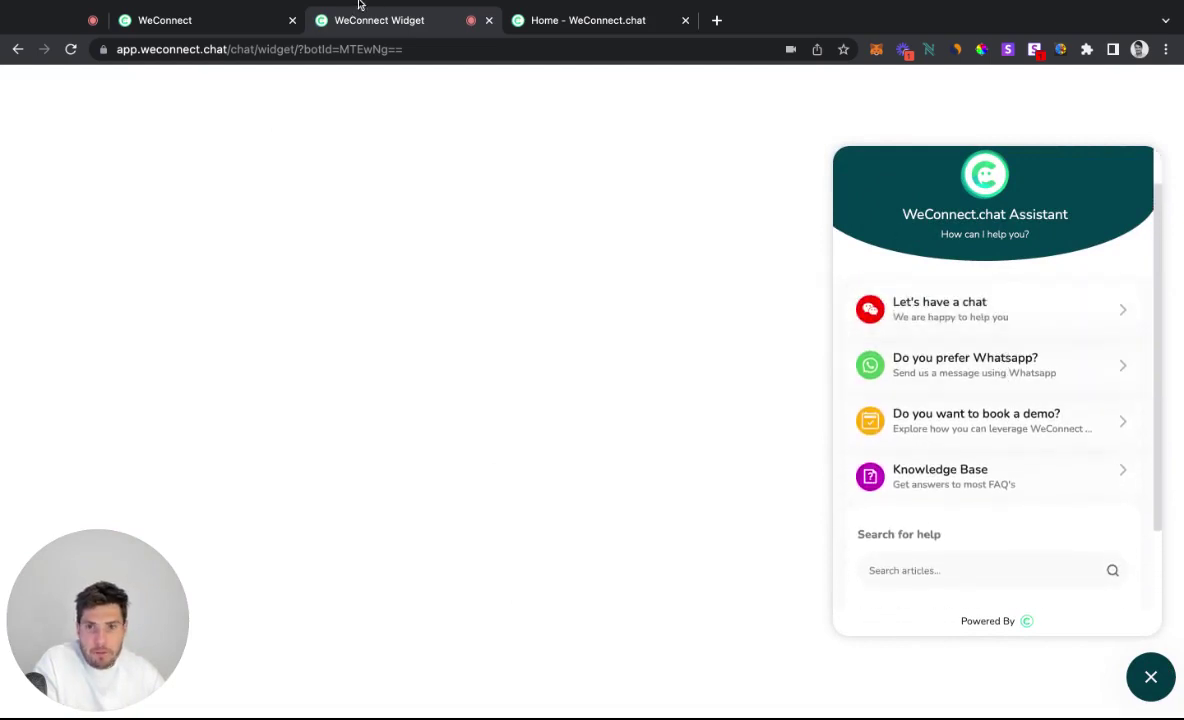
Choose the third Welcome Screen layout with the boxed header, save the Widget Settings, and reload and open the widget preview.
left_click(238, 22)
left_click(800, 390)
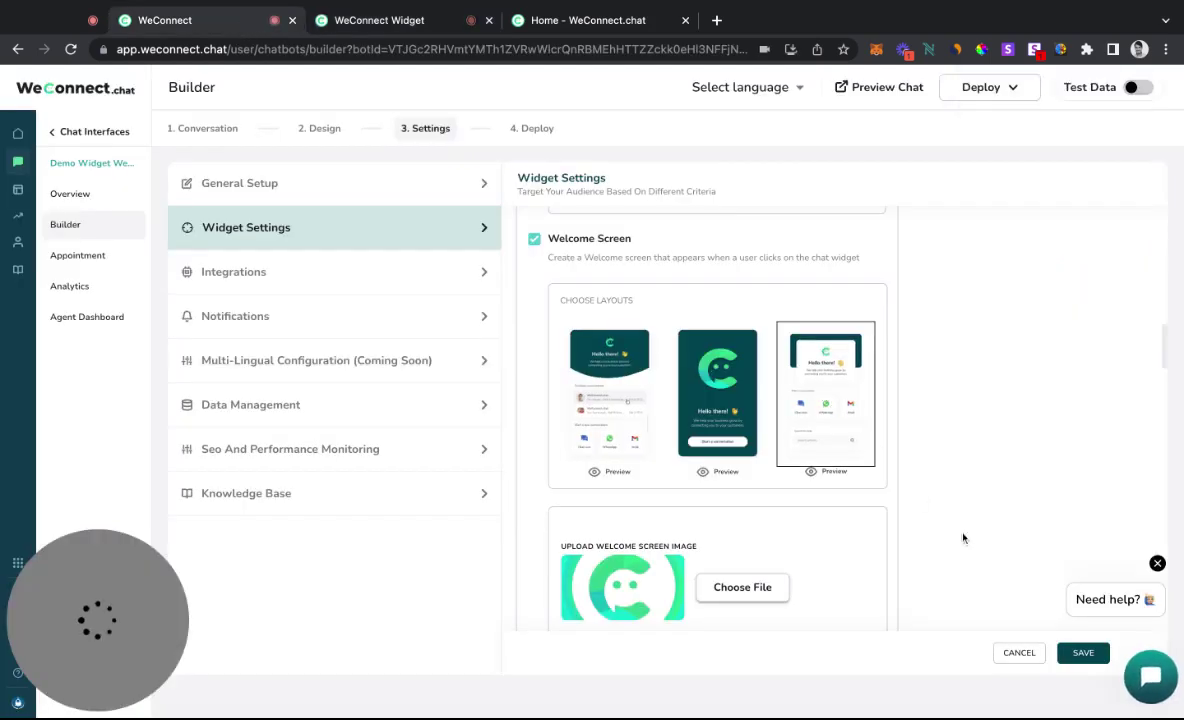
left_click(1081, 653)
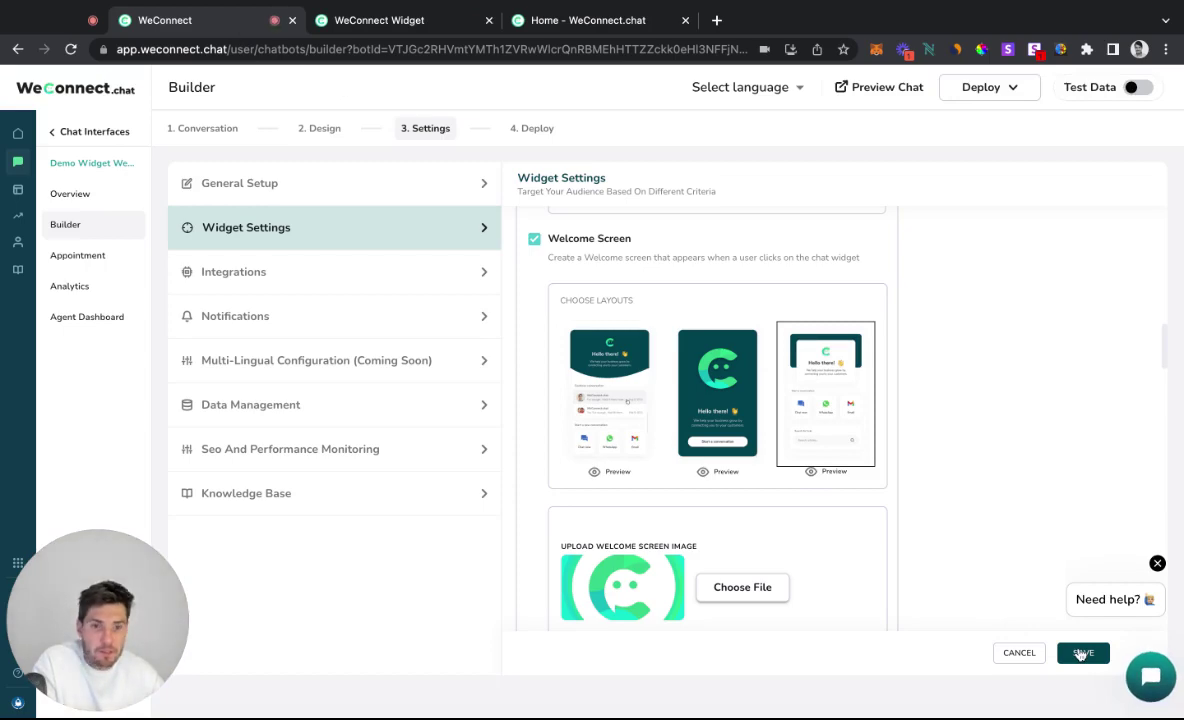
left_click(420, 22)
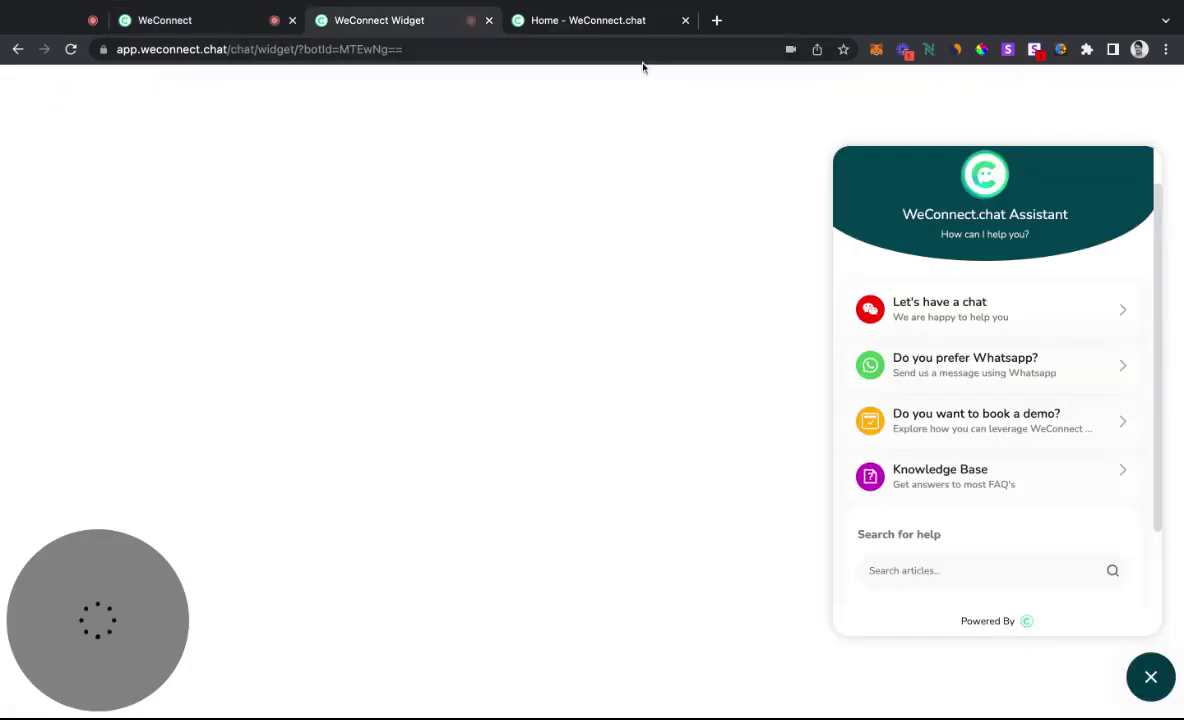
key("super+r")
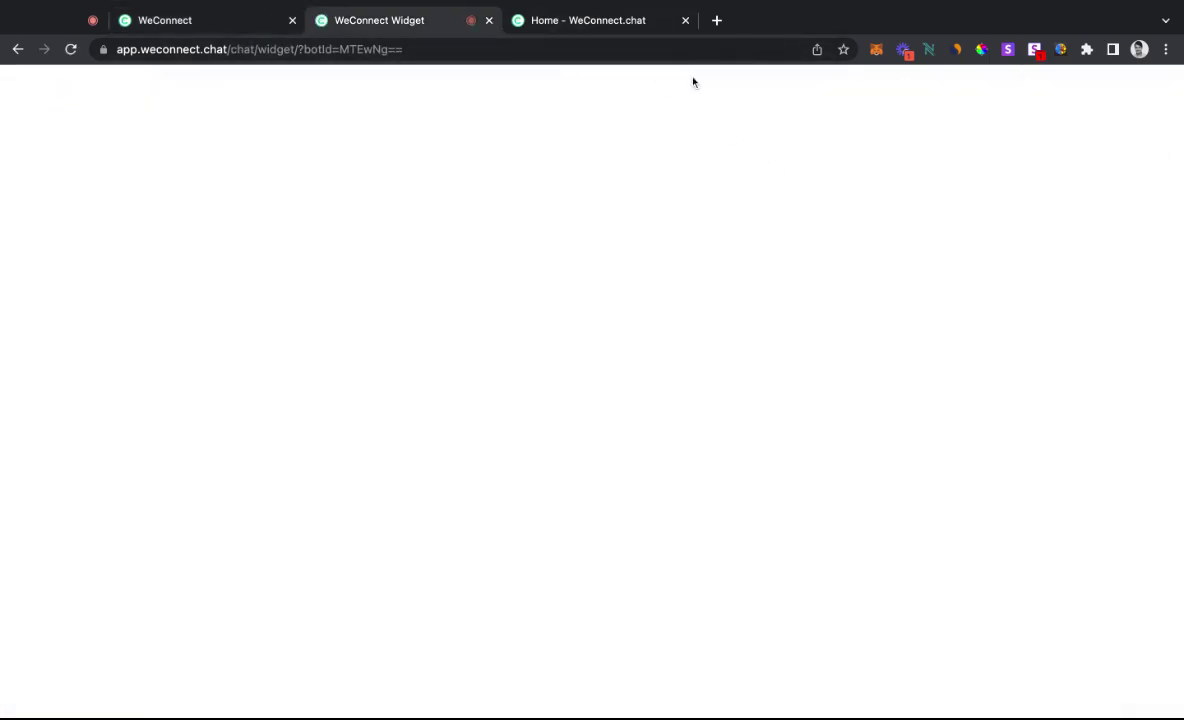
left_click(1120, 600)
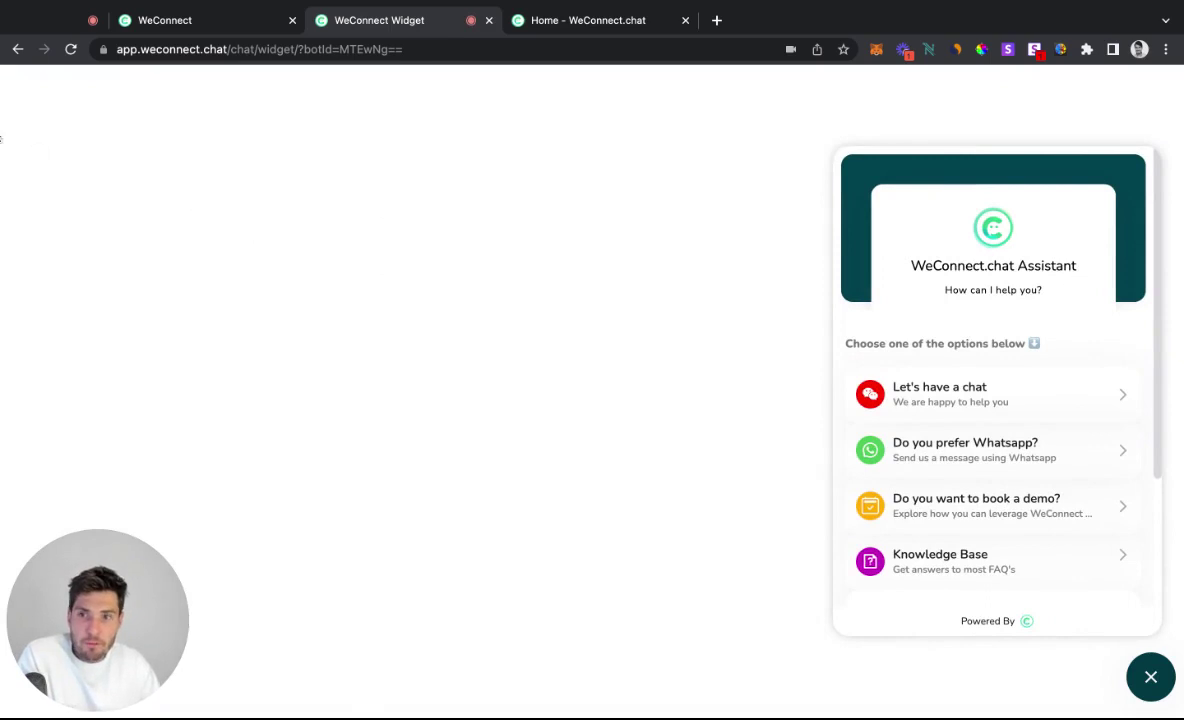
Review the Welcome Screen image settings and compare them with the logo in the support chat widget on the builder page.
left_click(193, 27)
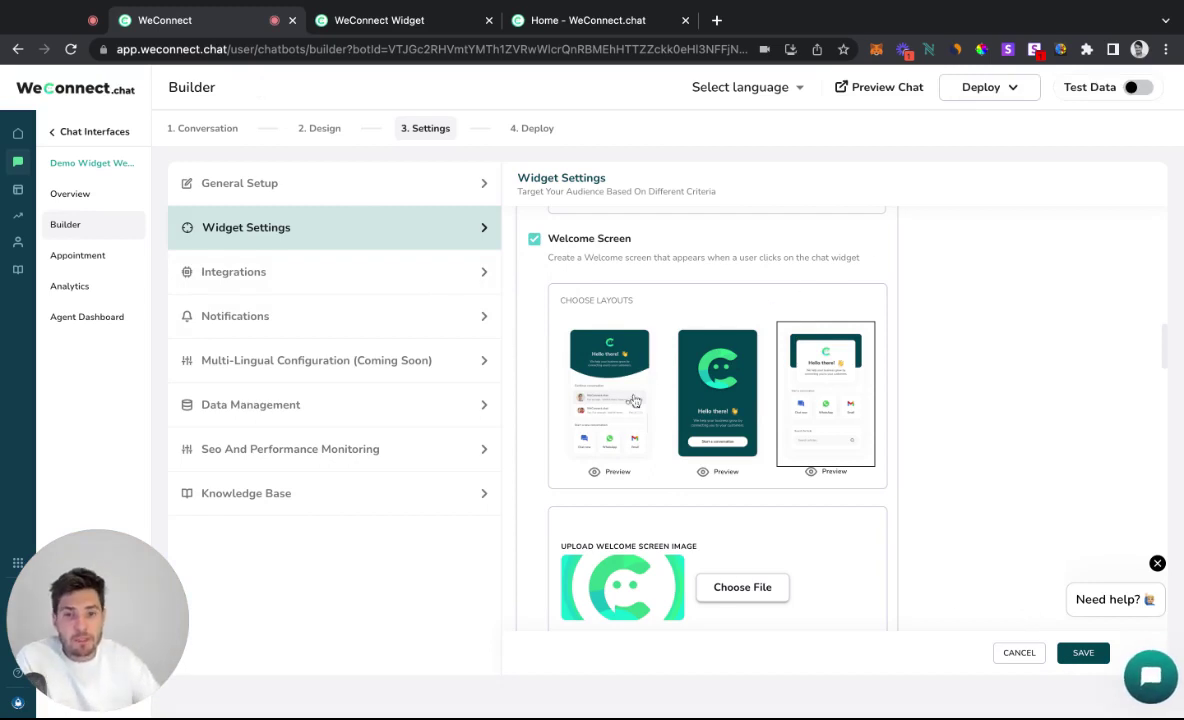
scroll(627, 445, "down", 2)
scroll(626, 447, "down", 2)
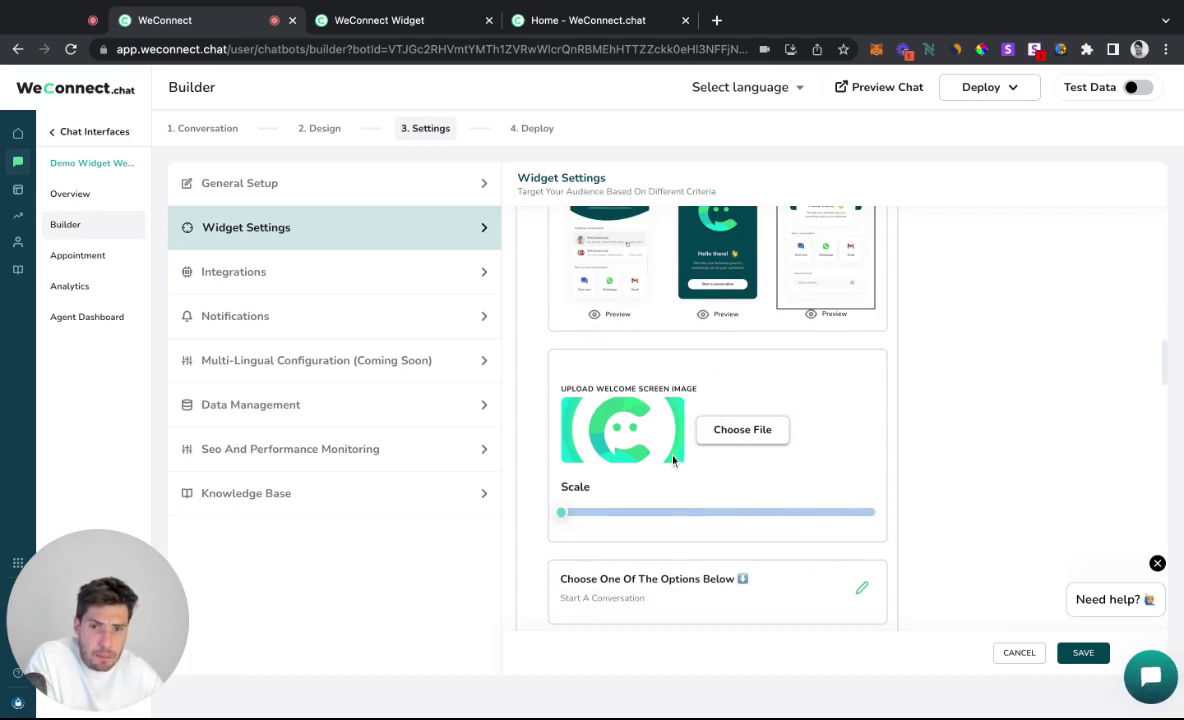
left_click(1153, 677)
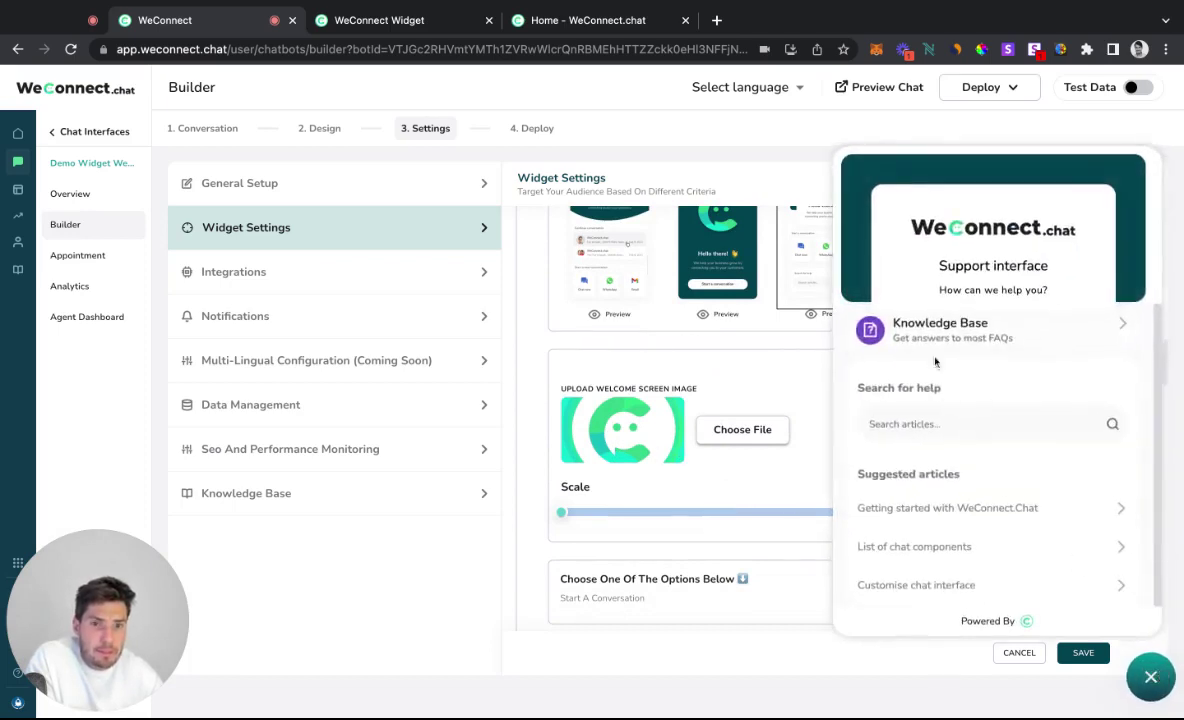
scroll(990, 450, "up", 3)
left_click(1149, 675)
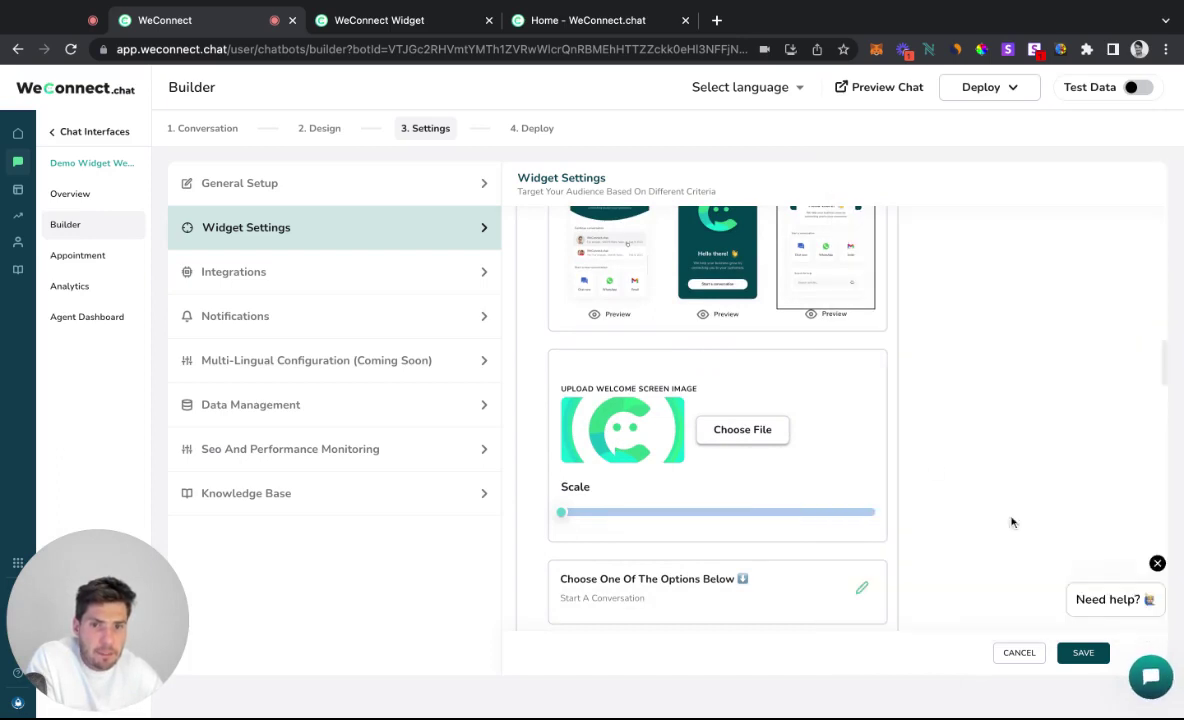
Switch to the middle full-colour Welcome Screen layout, save, and reload the widget preview to see its image and button.
left_click(697, 270)
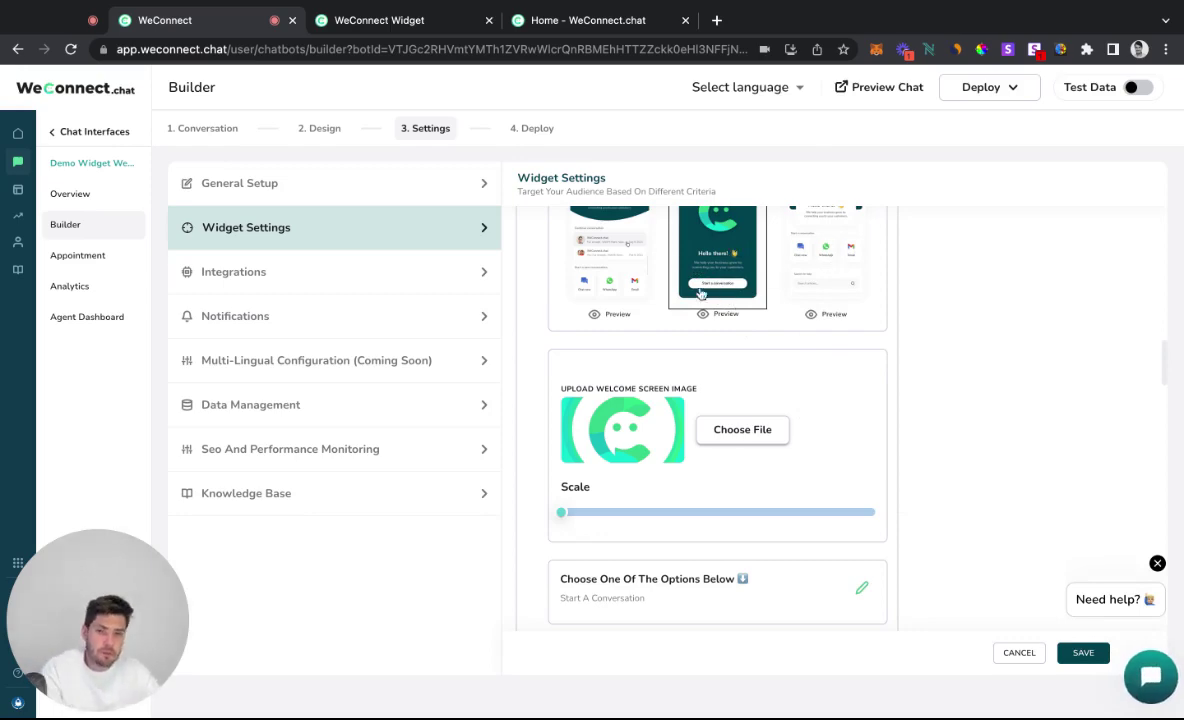
left_click(1084, 657)
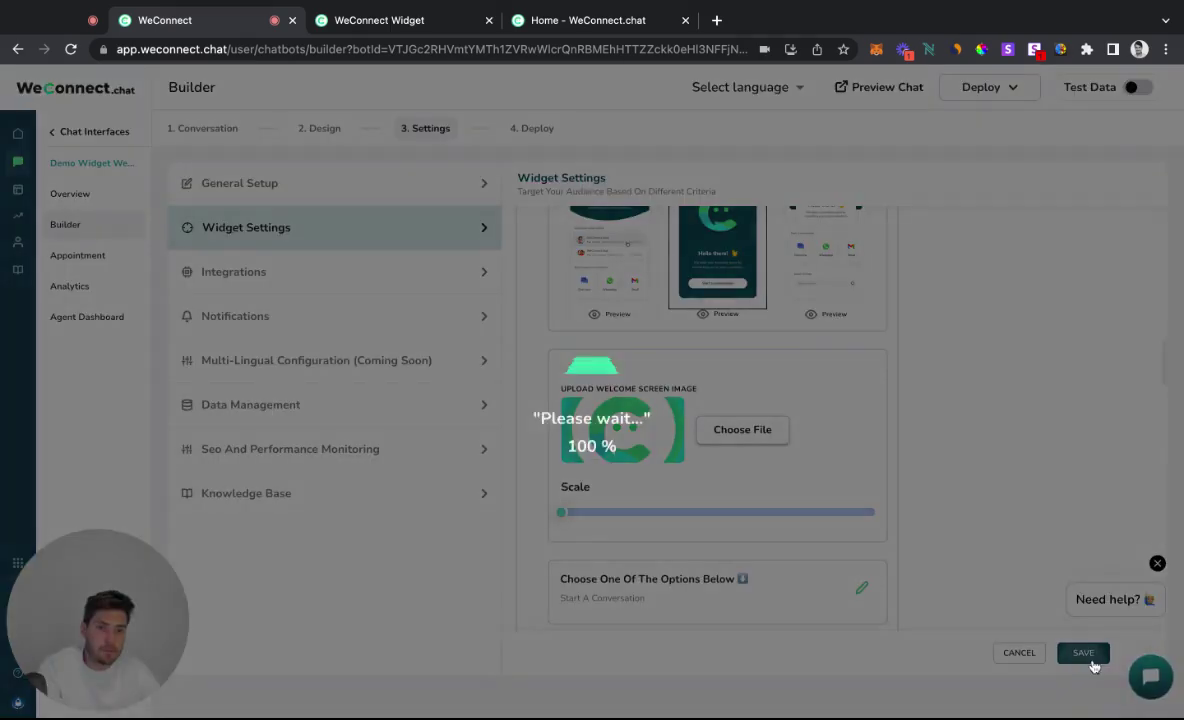
left_click(1150, 677)
left_click(1150, 677)
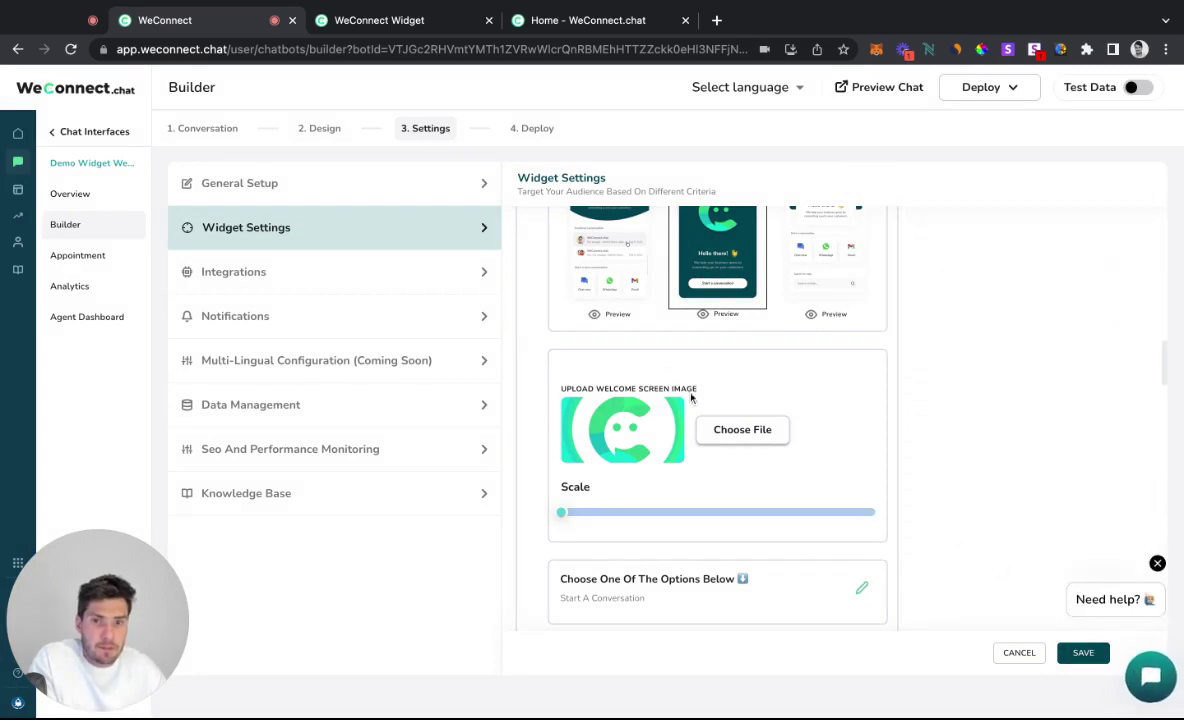
left_click(376, 21)
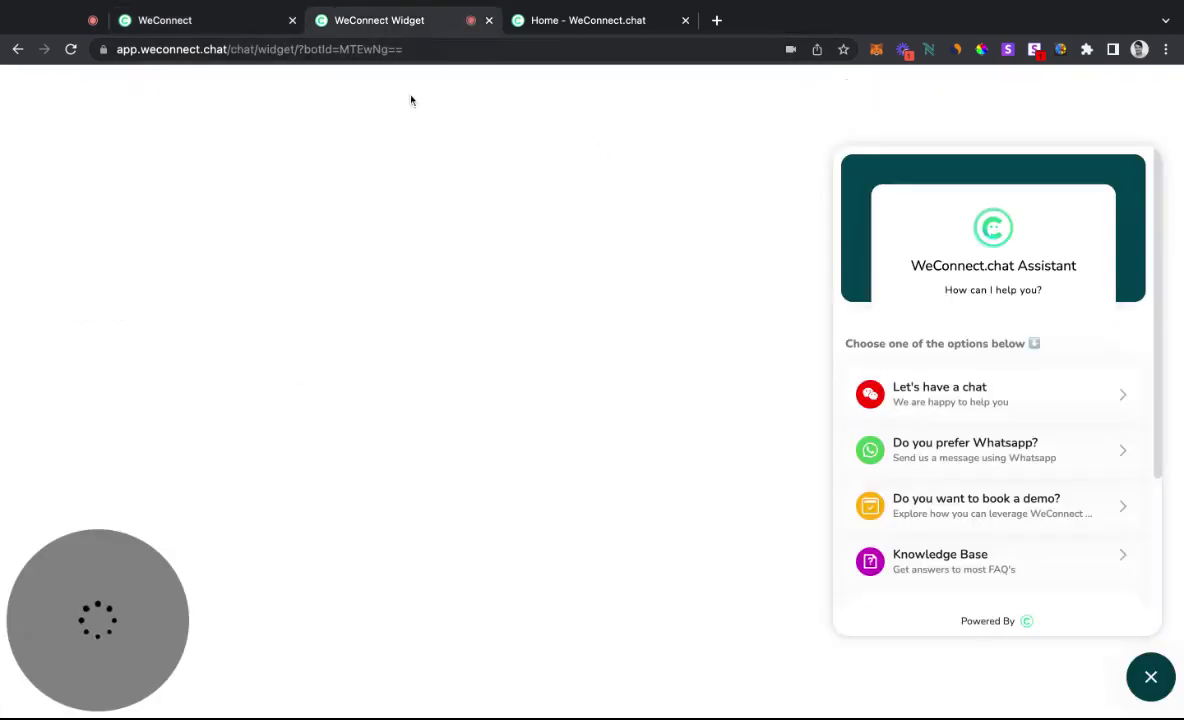
key("super+r")
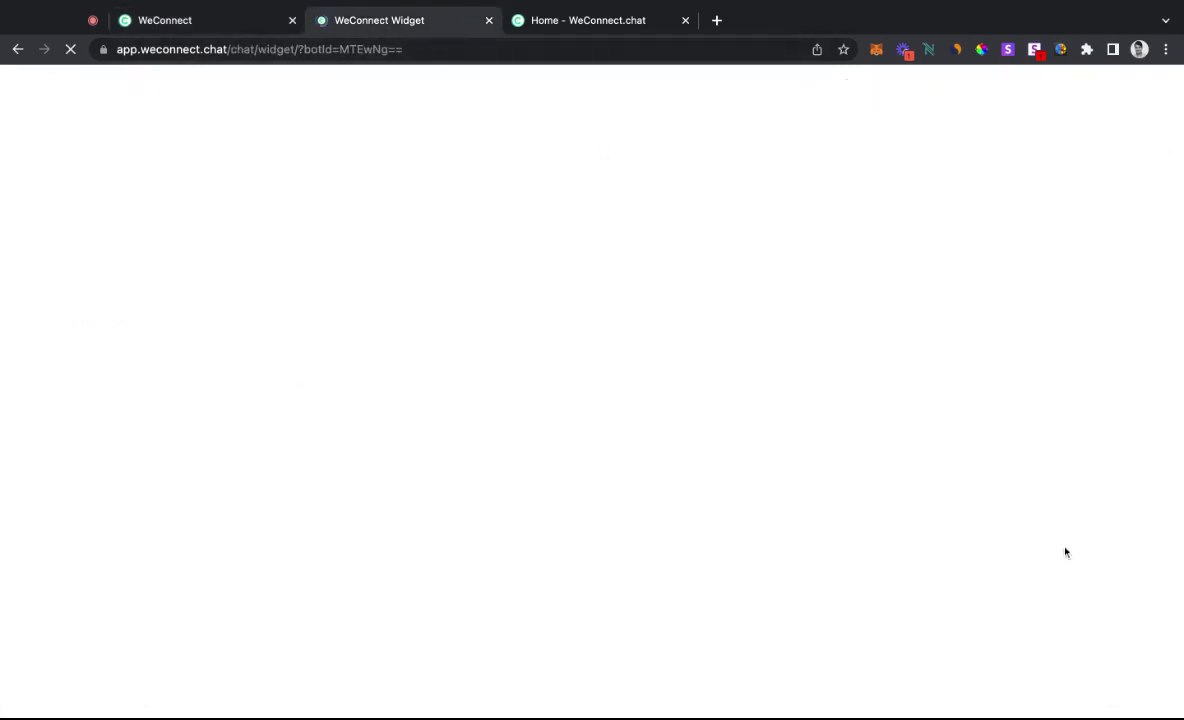
left_click(1151, 681)
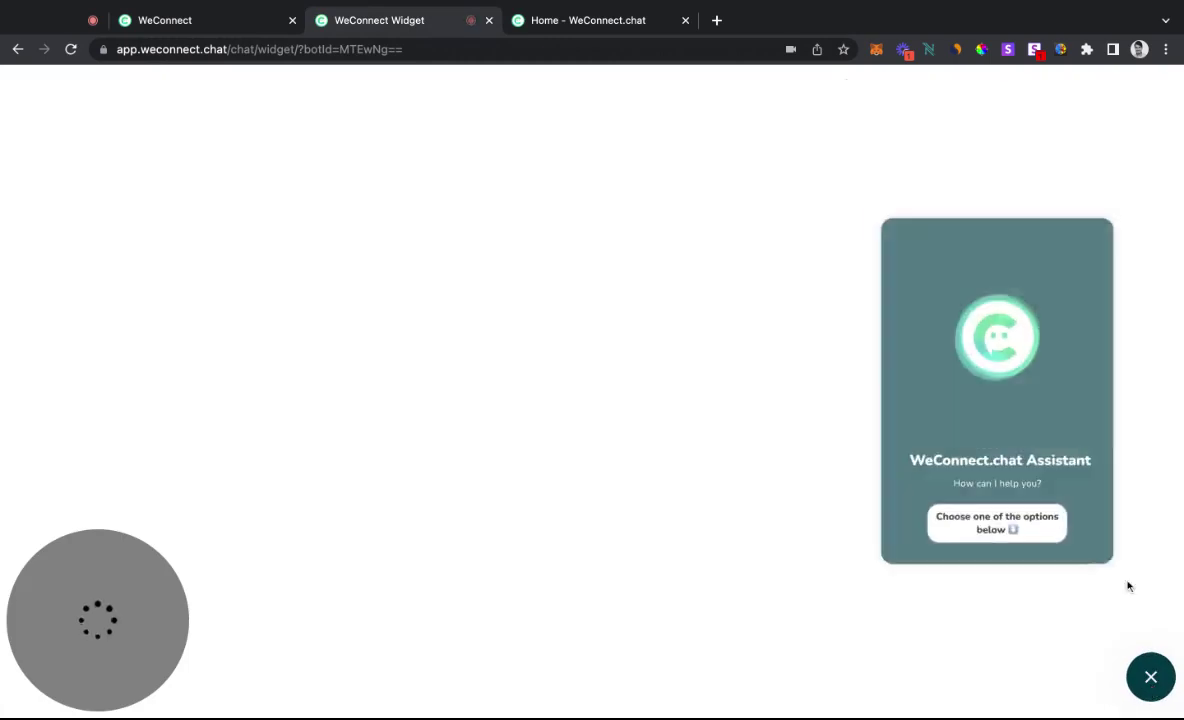
Switch back to the third Welcome Screen layout with the boxed header, save, and reopen the reloaded widget preview.
left_click(248, 24)
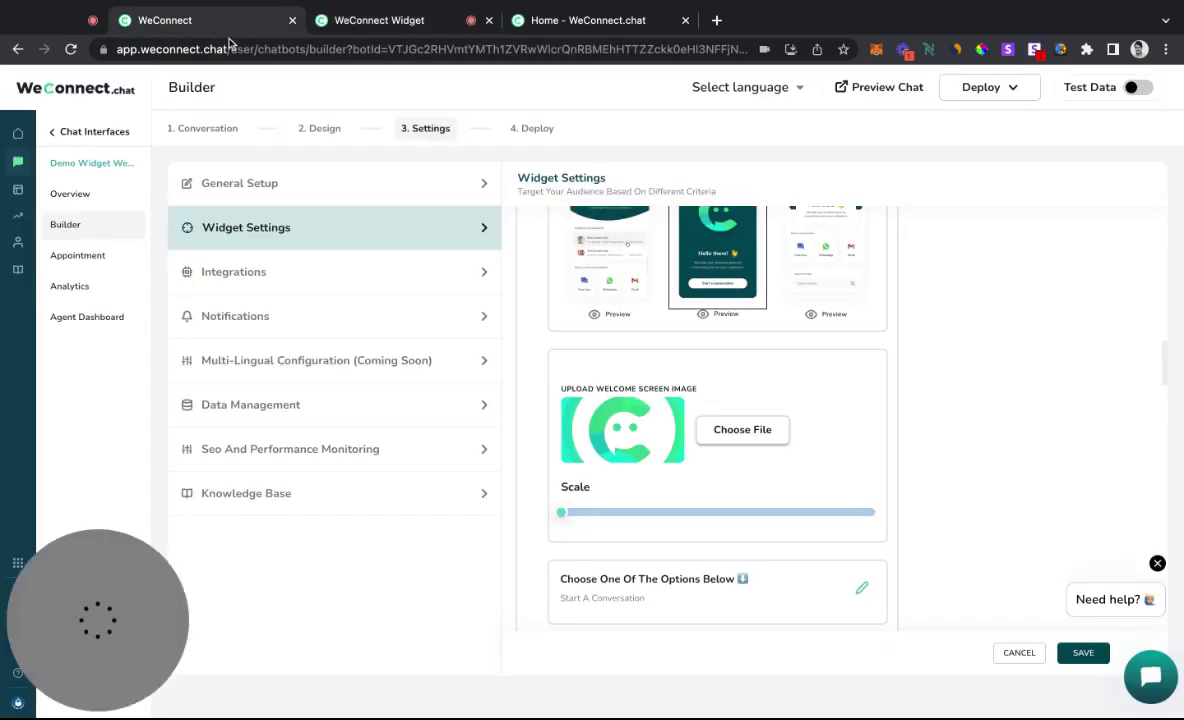
scroll(638, 500, "down", 1)
scroll(638, 500, "down", 2)
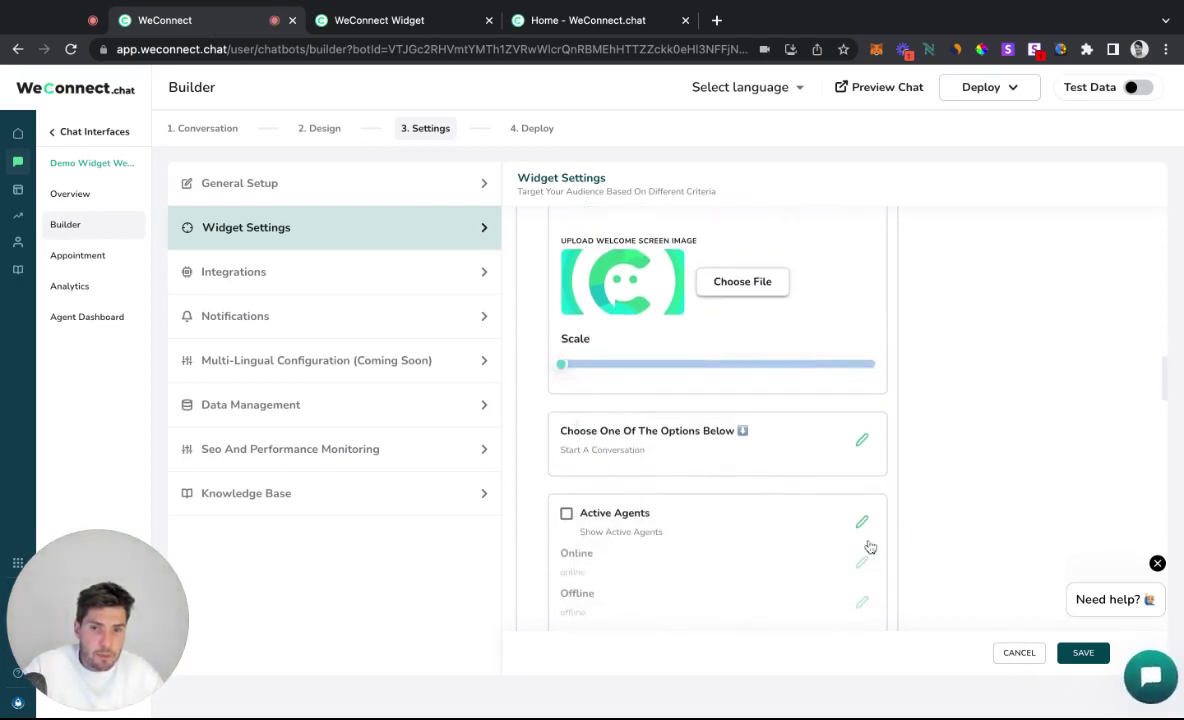
scroll(802, 421, "up", 4)
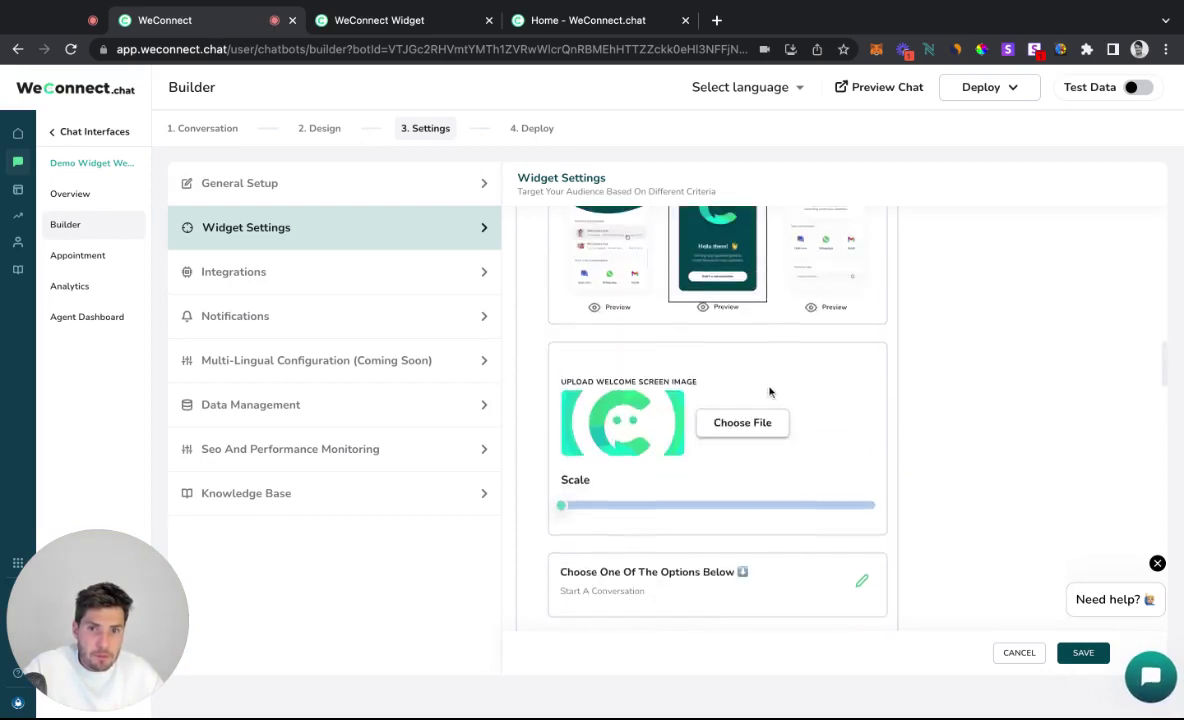
left_click(1083, 653)
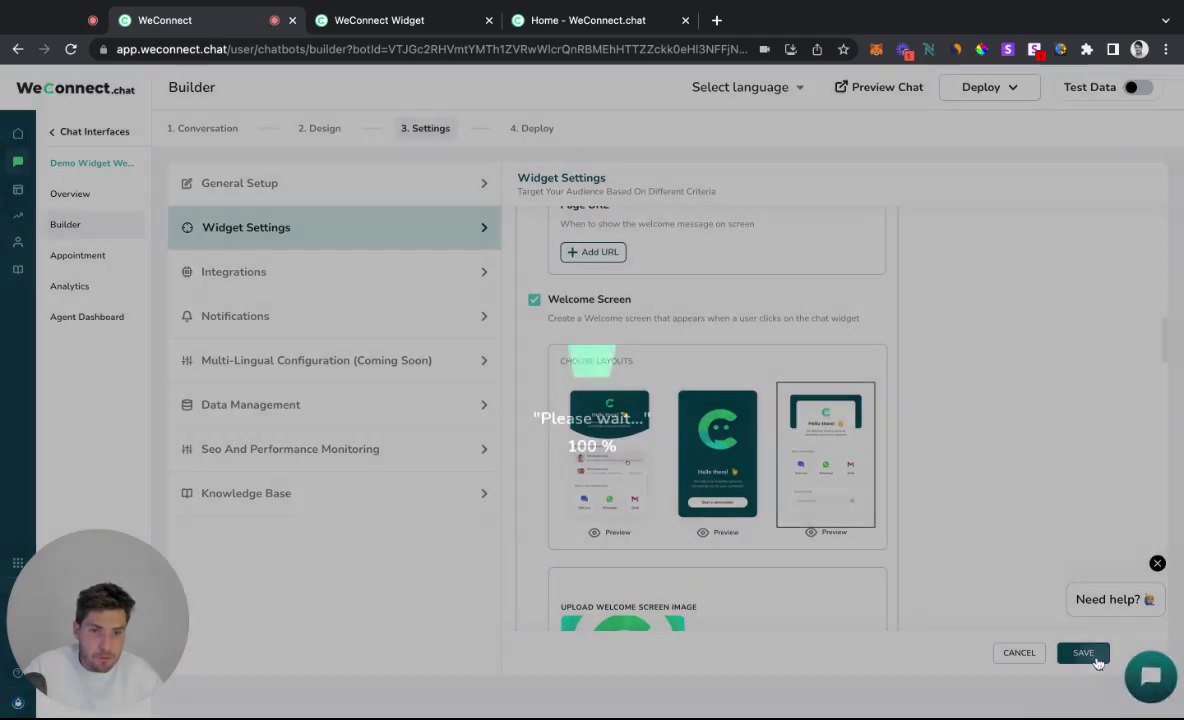
scroll(676, 492, "down", 4)
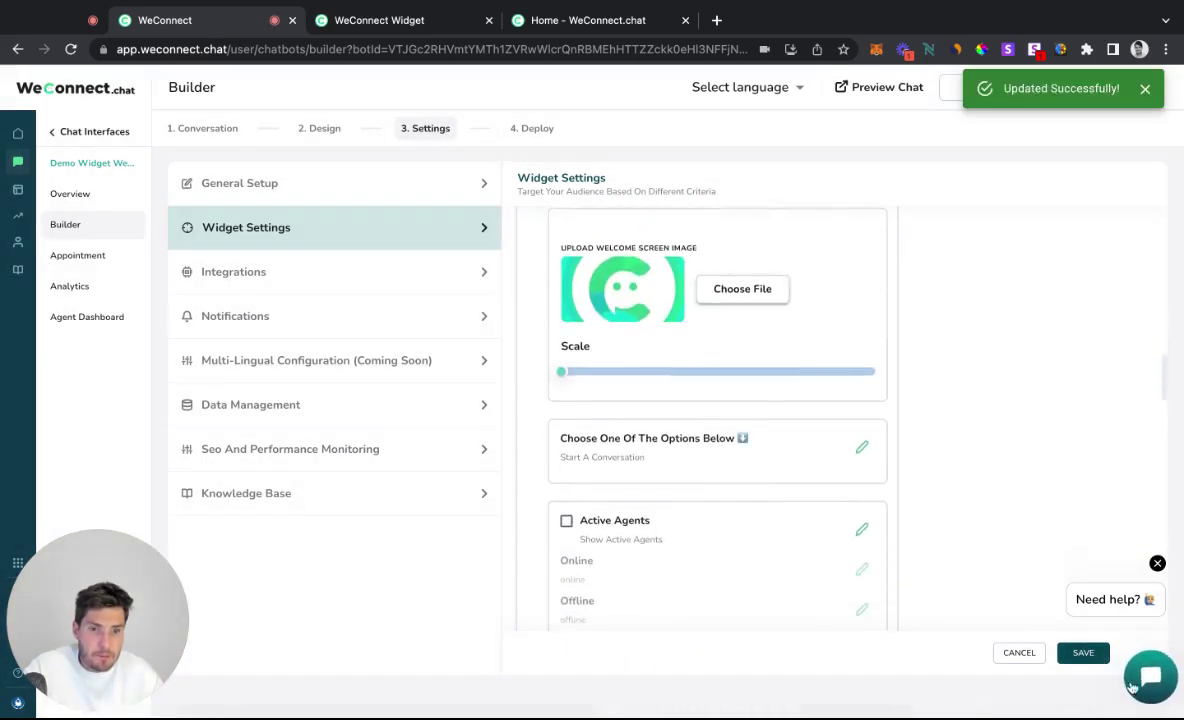
left_click(448, 24)
key("super+r")
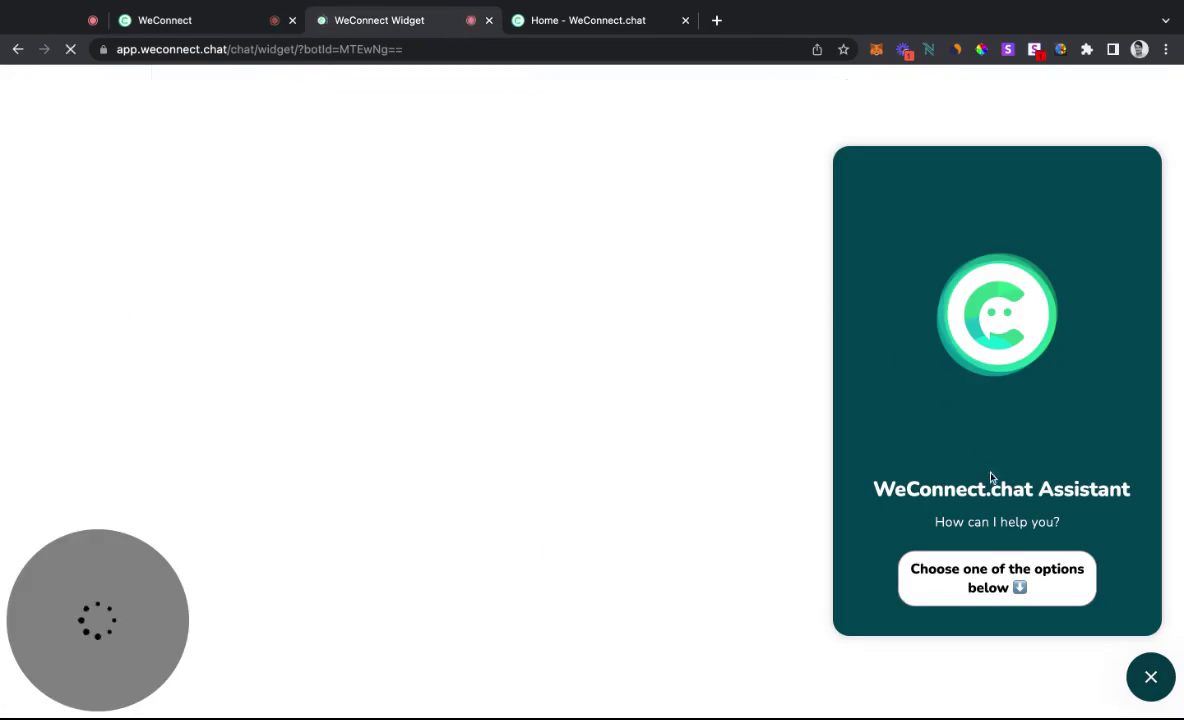
left_click(1159, 692)
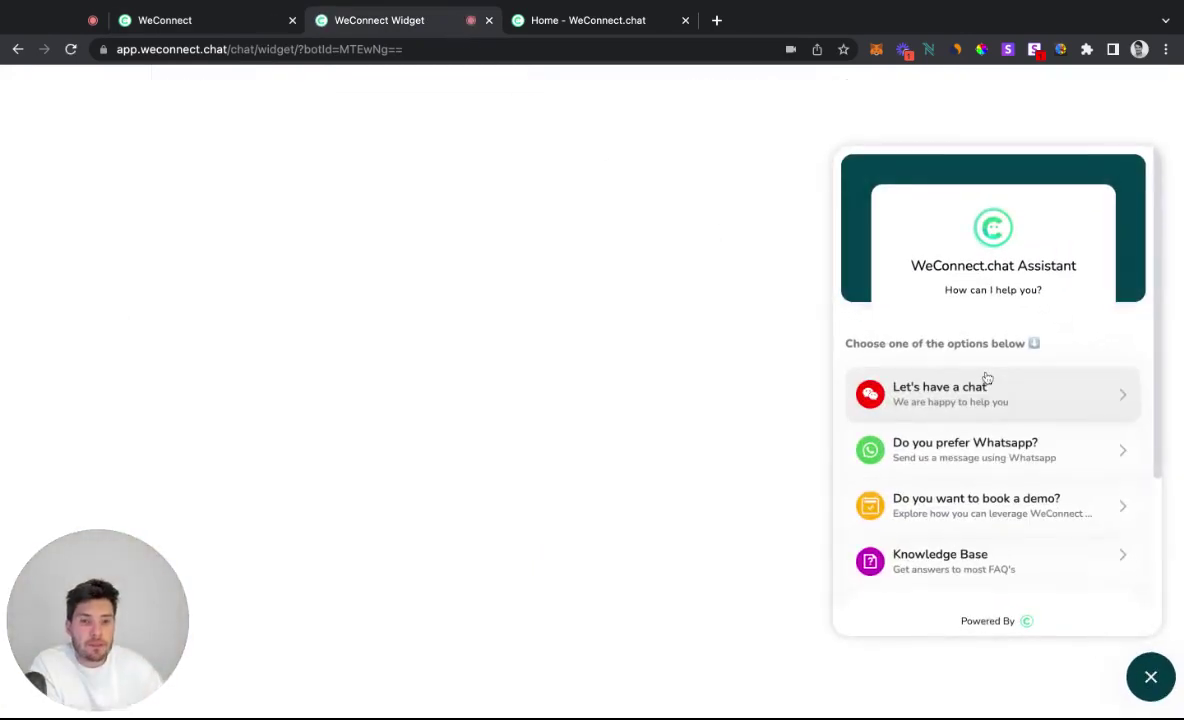
Highlight the "Choose one of the options below" heading and its arrow emoji in the widget preview.
left_click(210, 20)
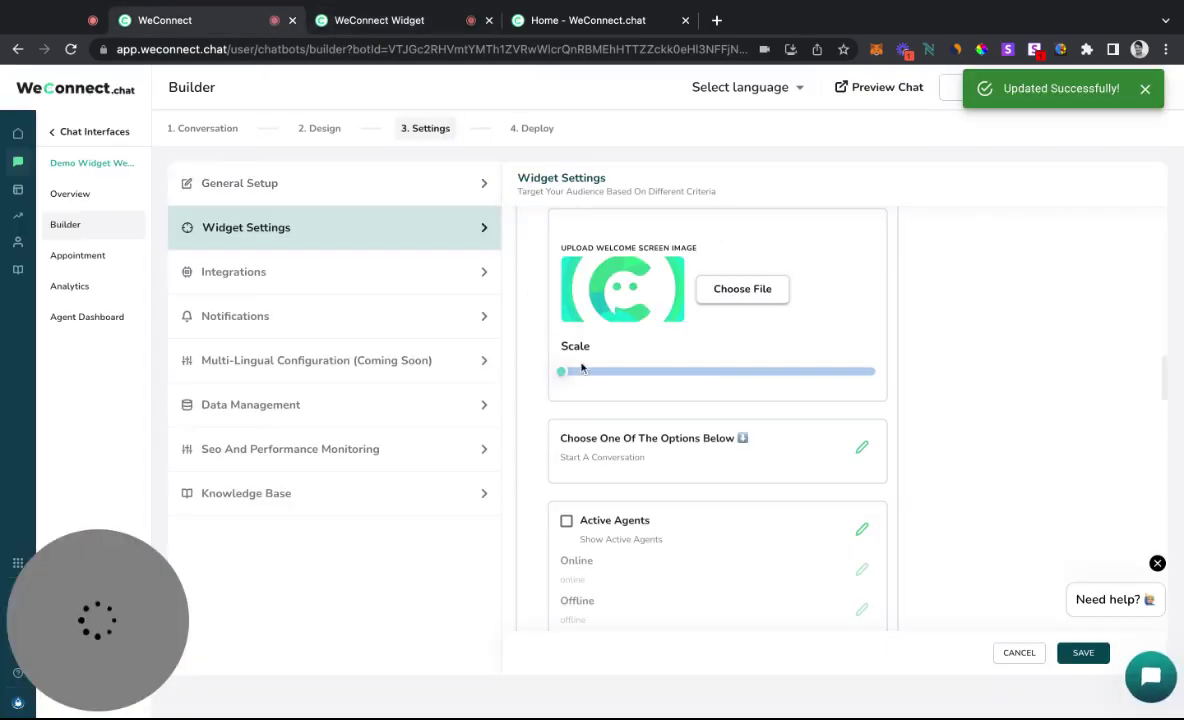
left_click(386, 22)
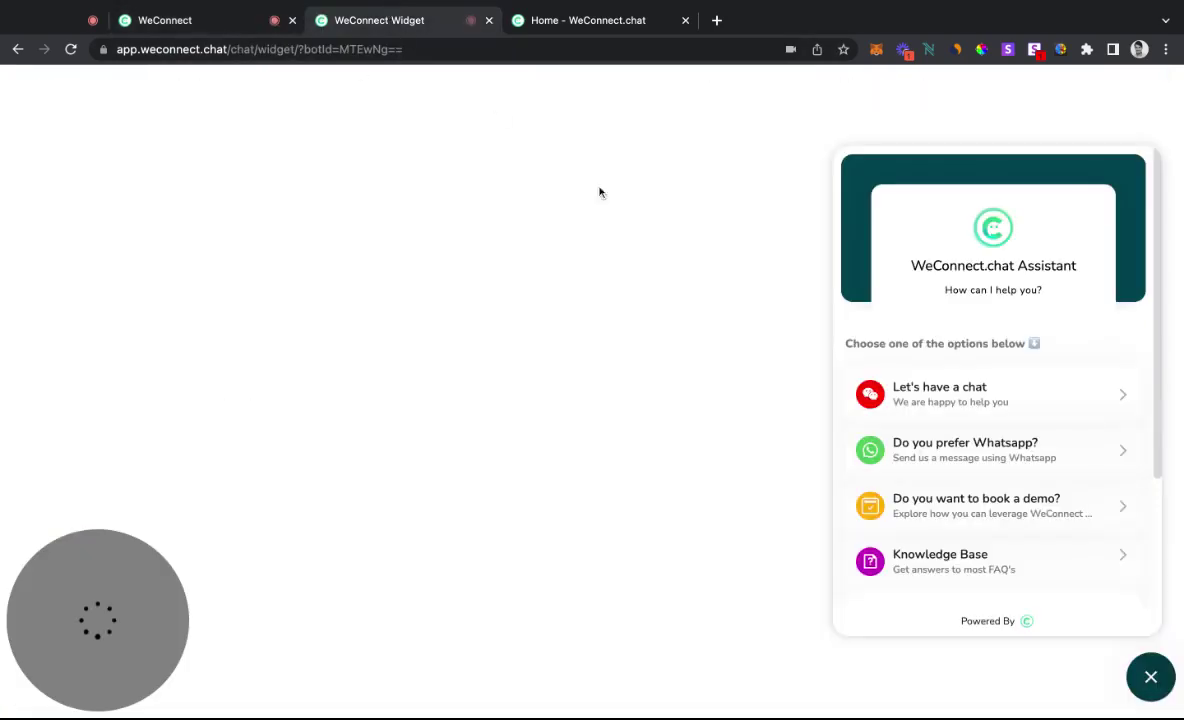
triple_click(1102, 344)
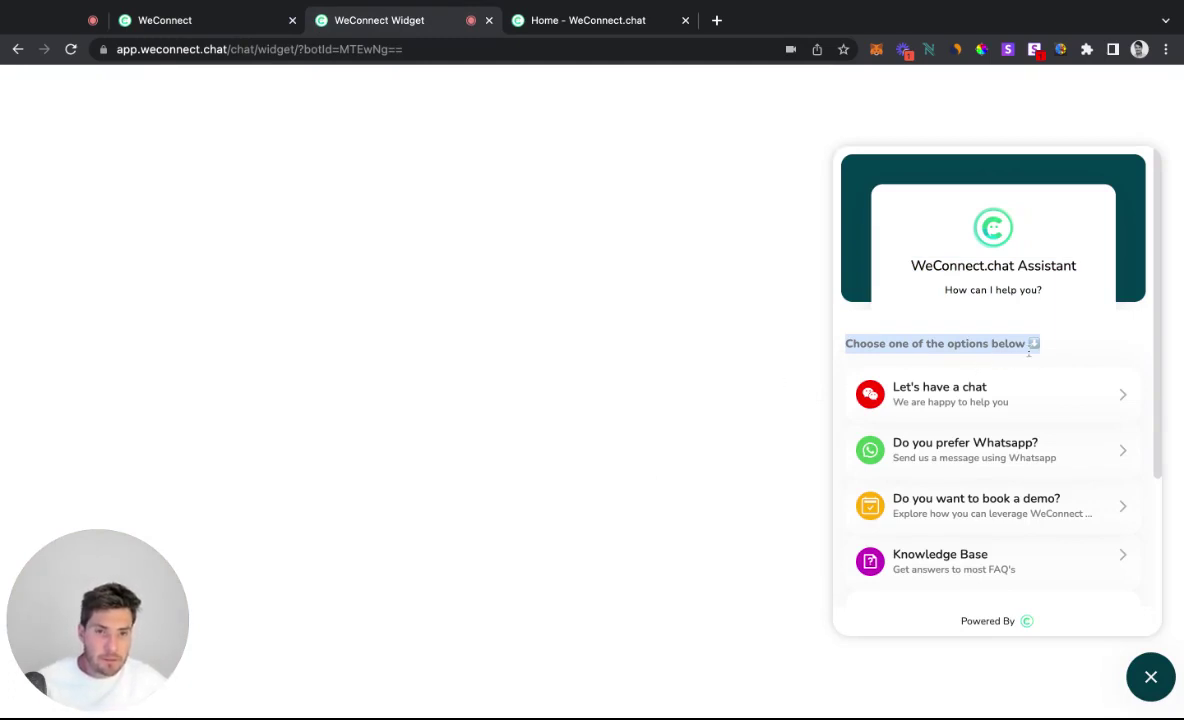
left_click(1061, 351)
double_click(1036, 344)
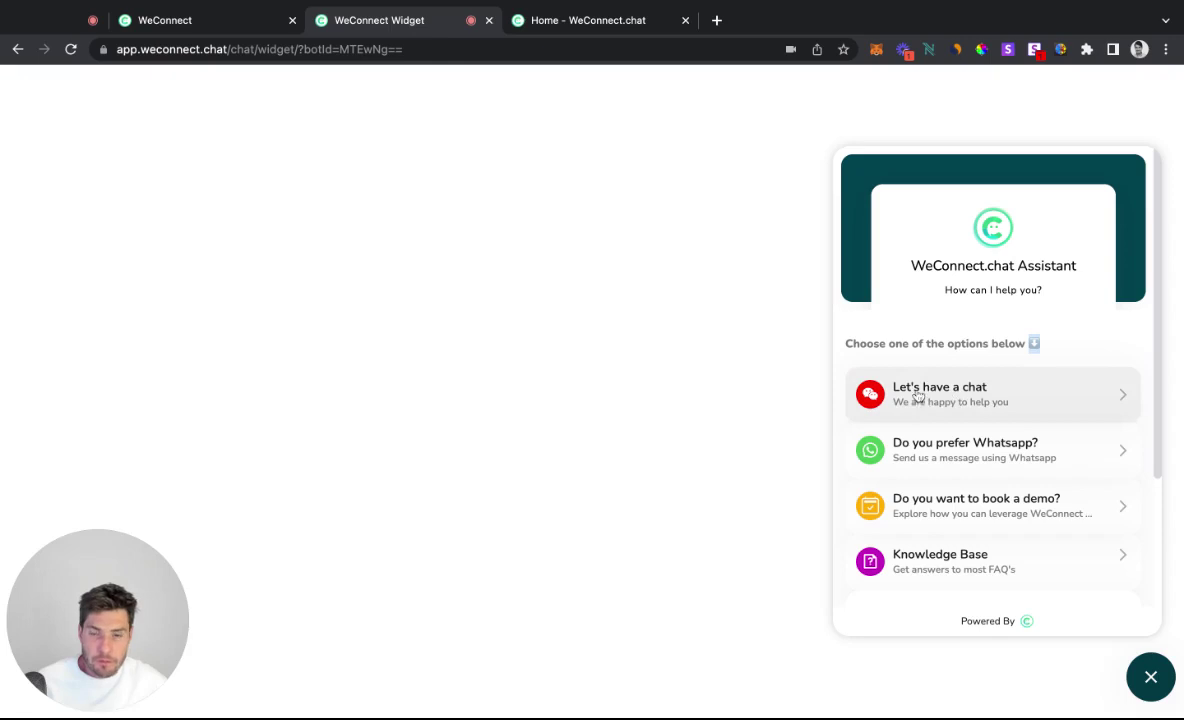
Open the "Choose one of the options below" heading for editing in the Widget Settings.
left_click(169, 20)
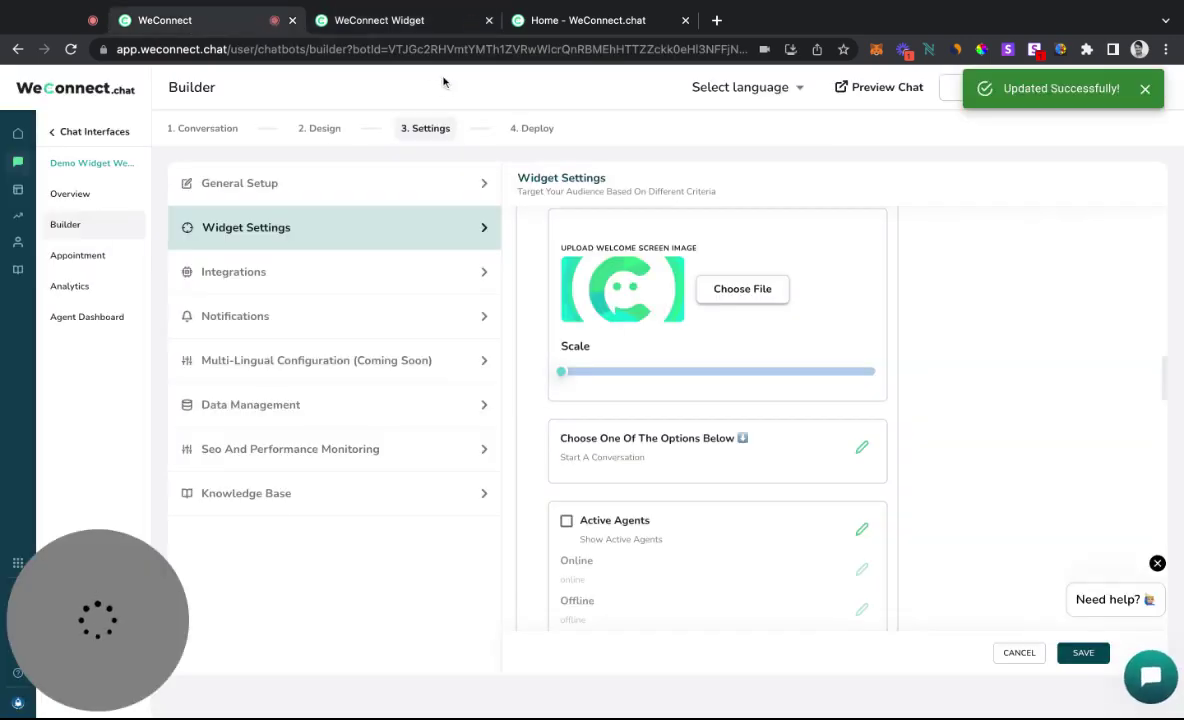
left_click(862, 448)
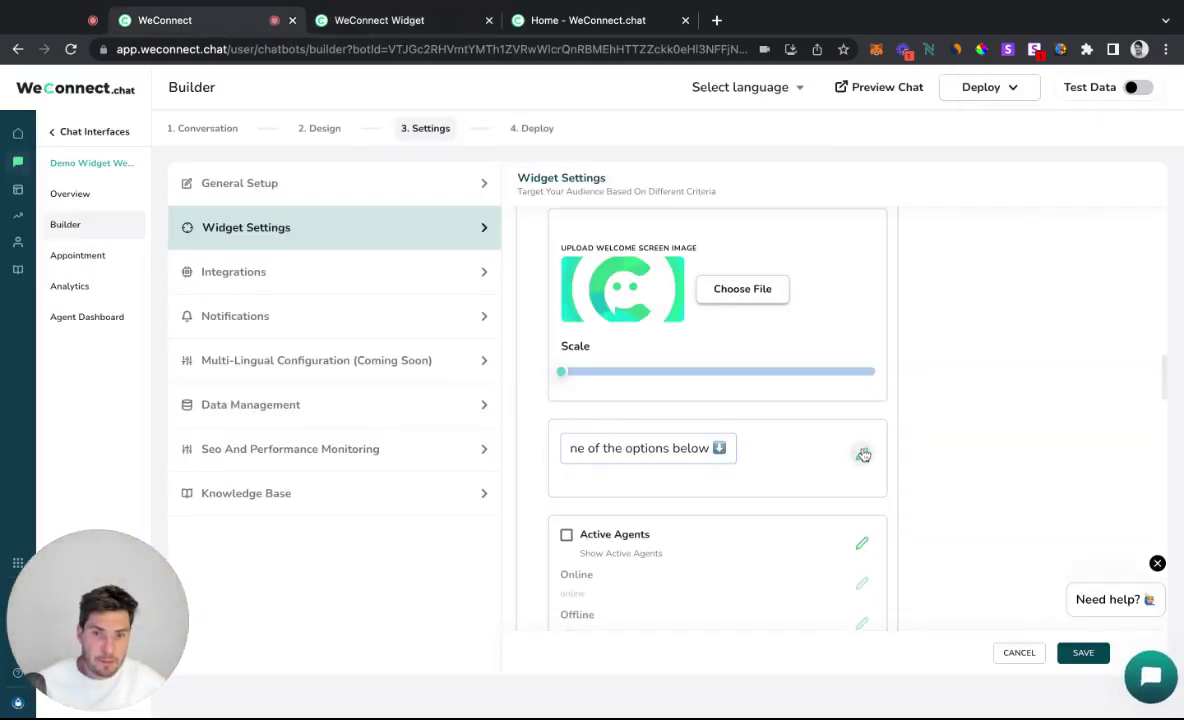
left_click(864, 456)
left_click(866, 458)
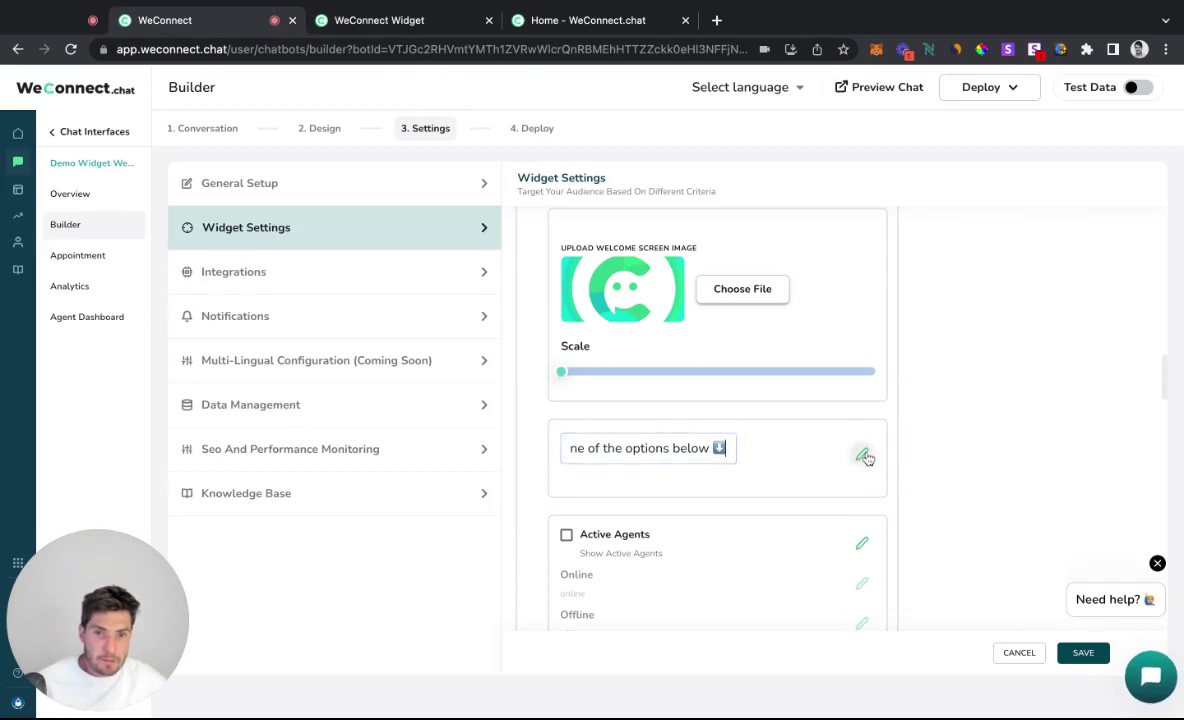
left_click(1036, 481)
Enable Active Agents on the Welcome Screen, save the Widget Settings, and check the active agents card in the widget preview.
scroll(738, 583, "down", 3)
scroll(680, 548, "up", 1)
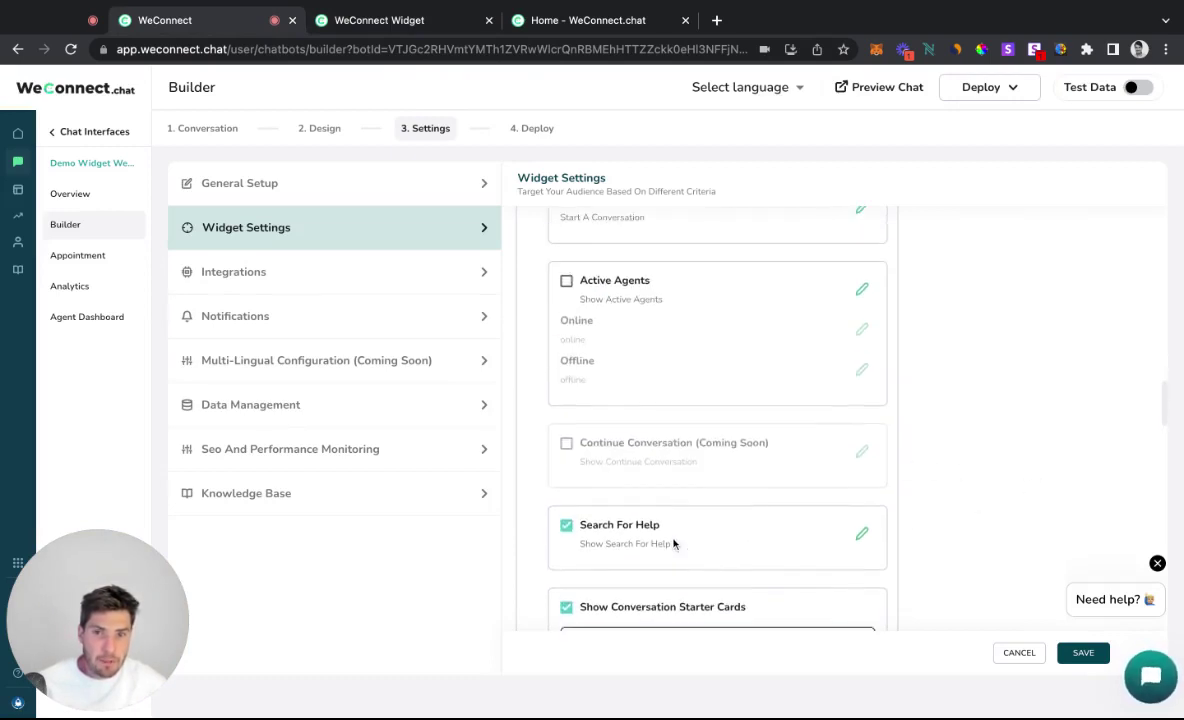
left_click(564, 286)
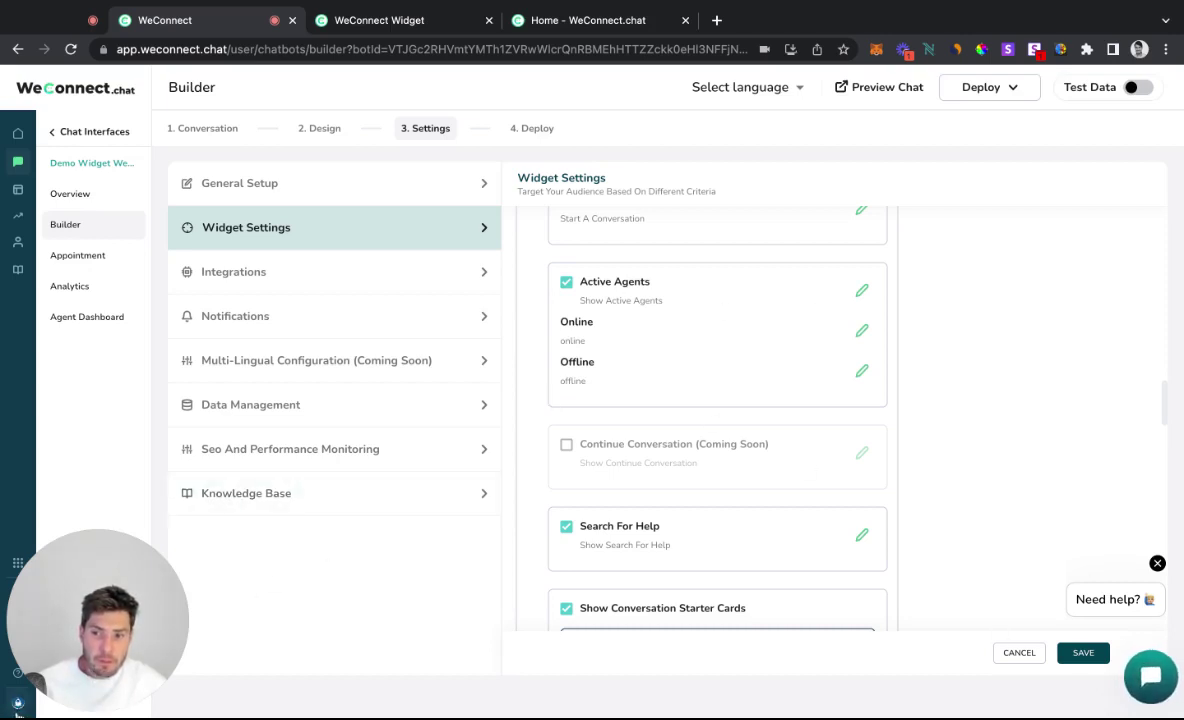
left_click(1083, 652)
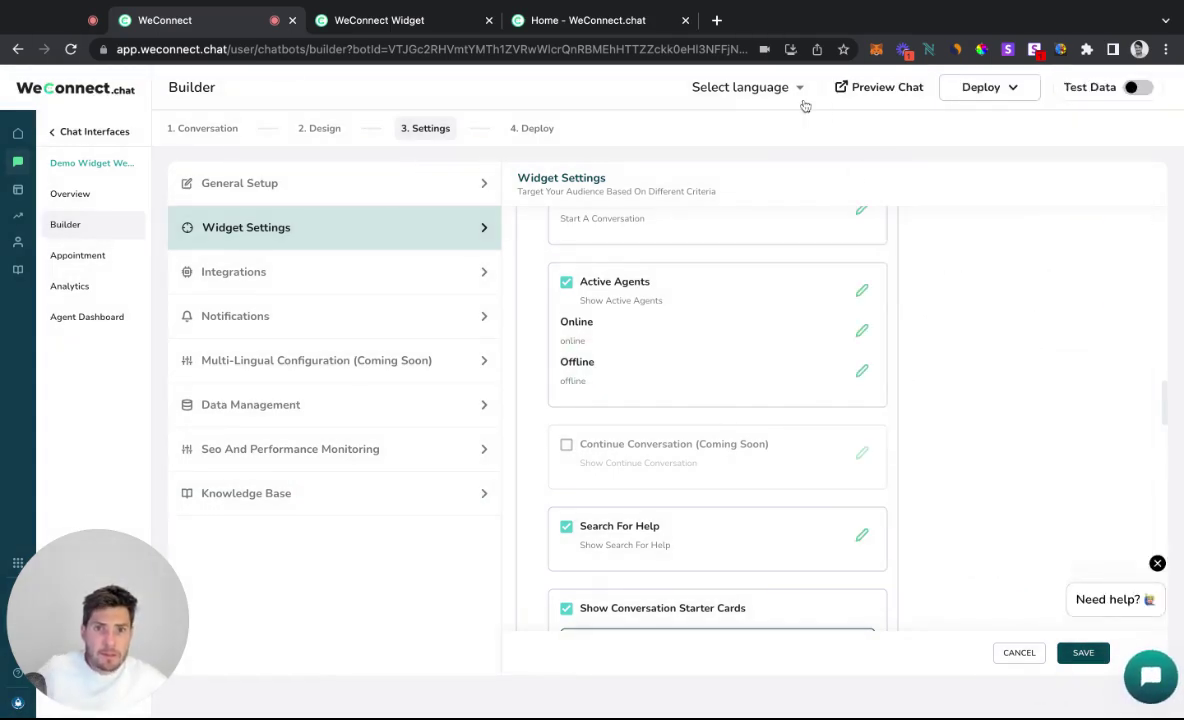
left_click(410, 30)
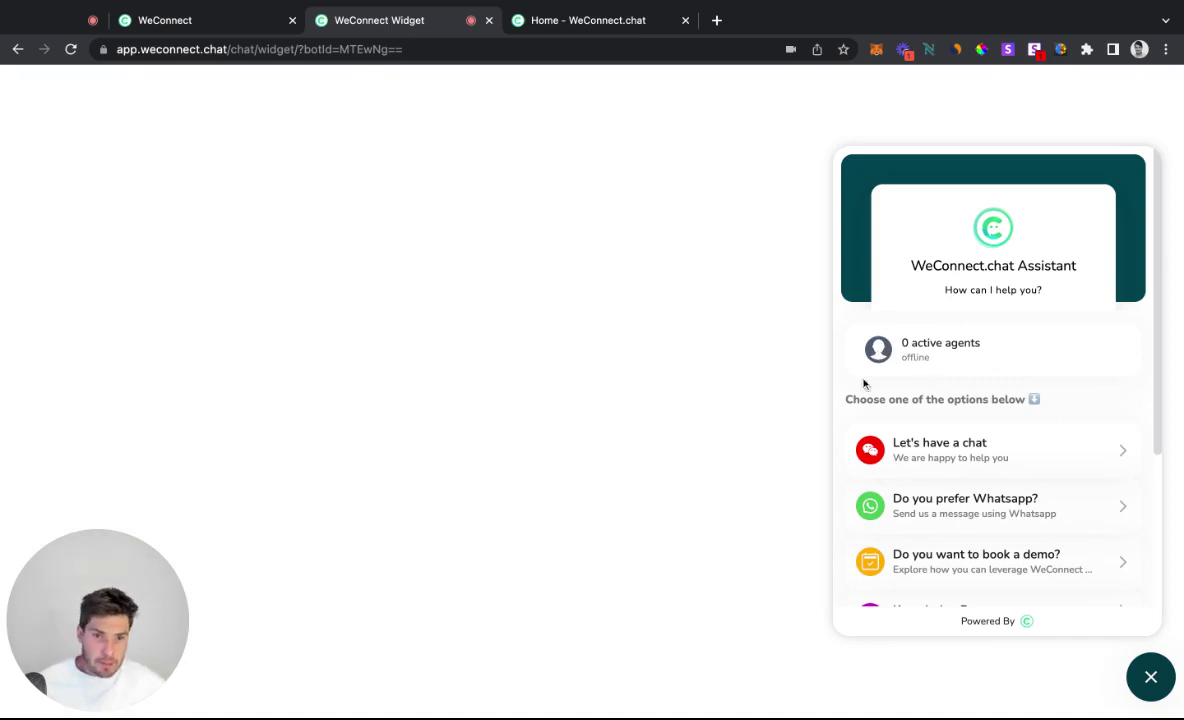
left_click(1153, 690)
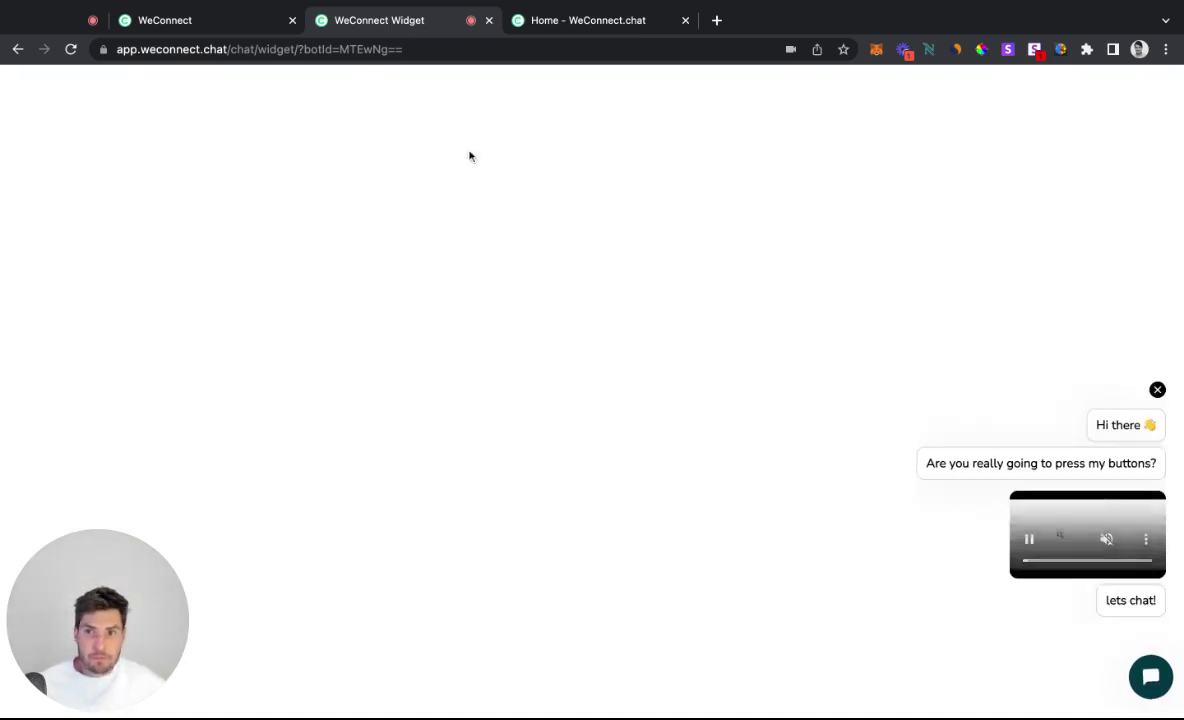
Return to the Widget Settings, open the Active Agents online status label for editing, and leave the field again.
left_click(196, 20)
scroll(624, 444, "down", 1)
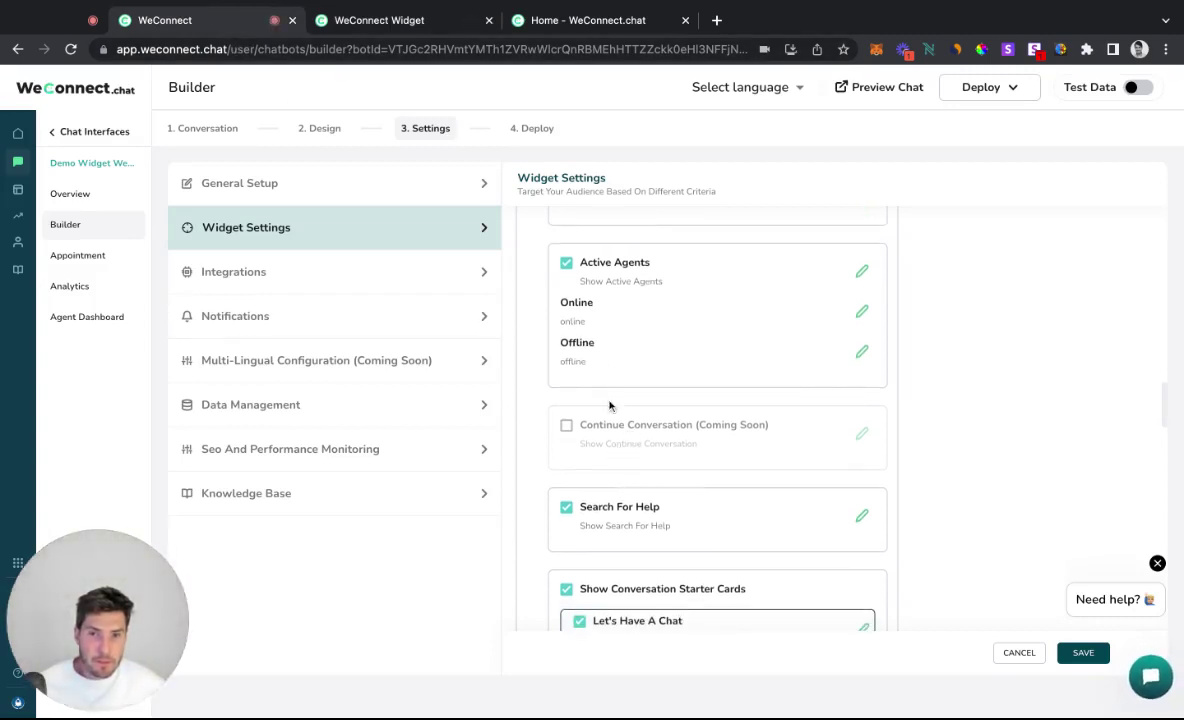
left_click(862, 312)
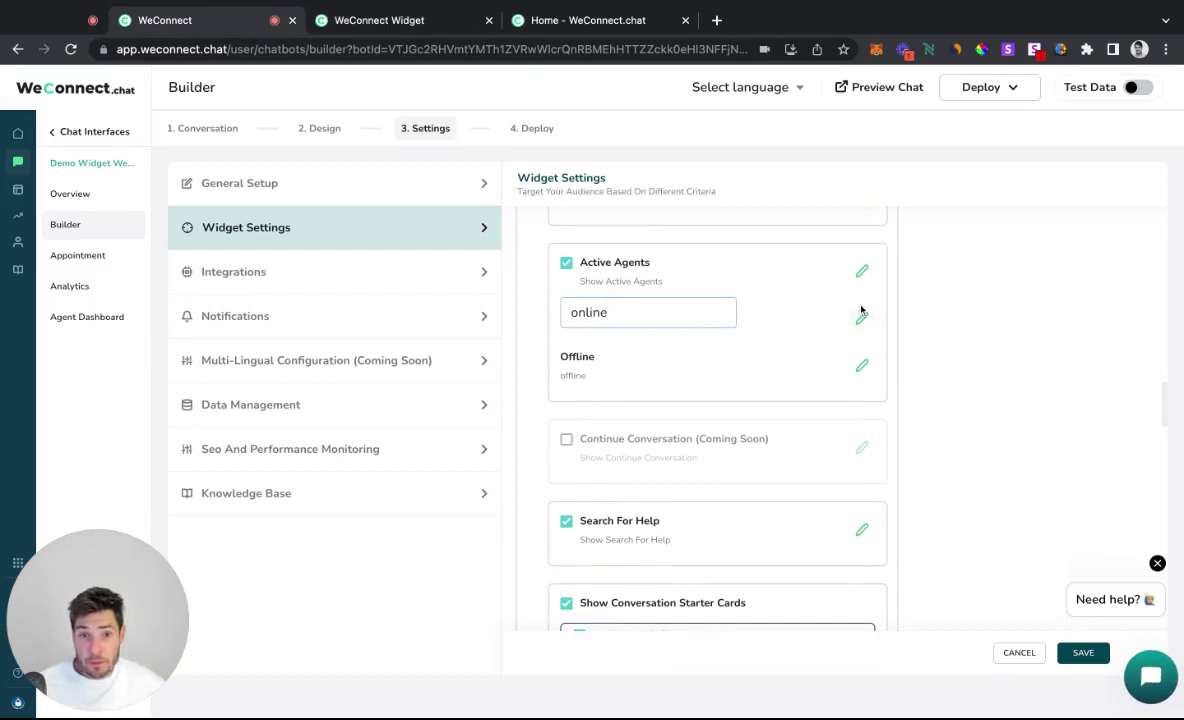
left_click(1043, 344)
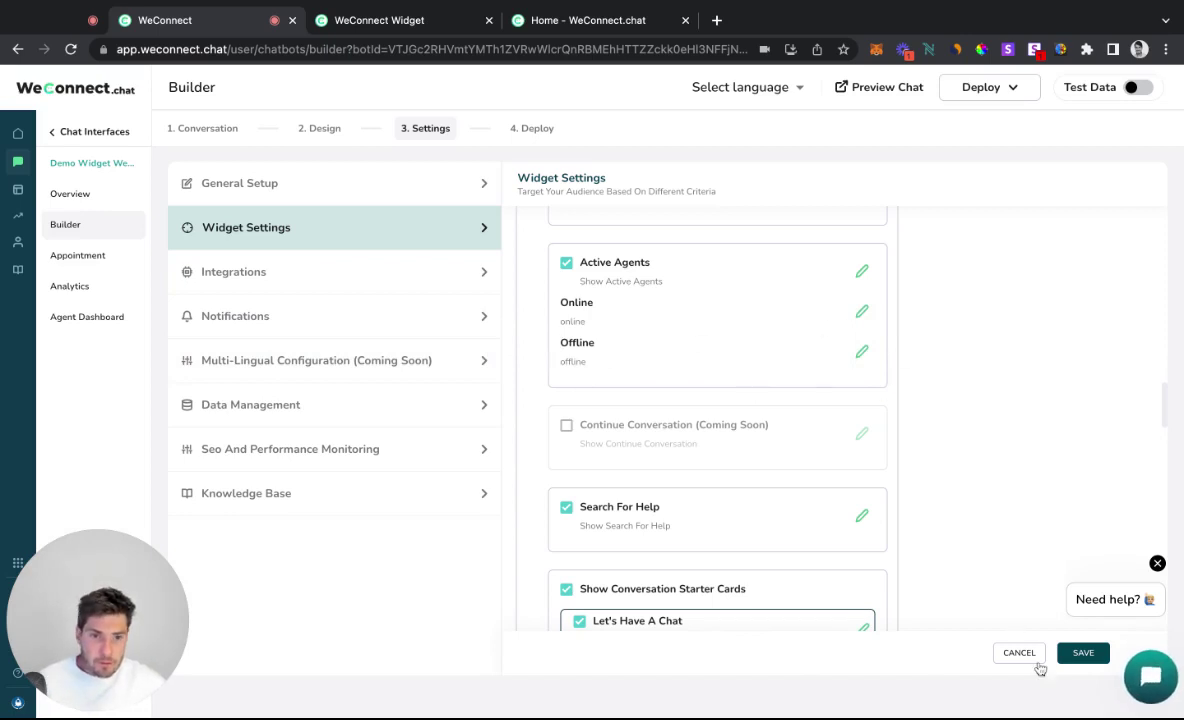
View the support chat's welcome screen, then highlight the active agents card and its status text in the widget preview.
left_click(1151, 677)
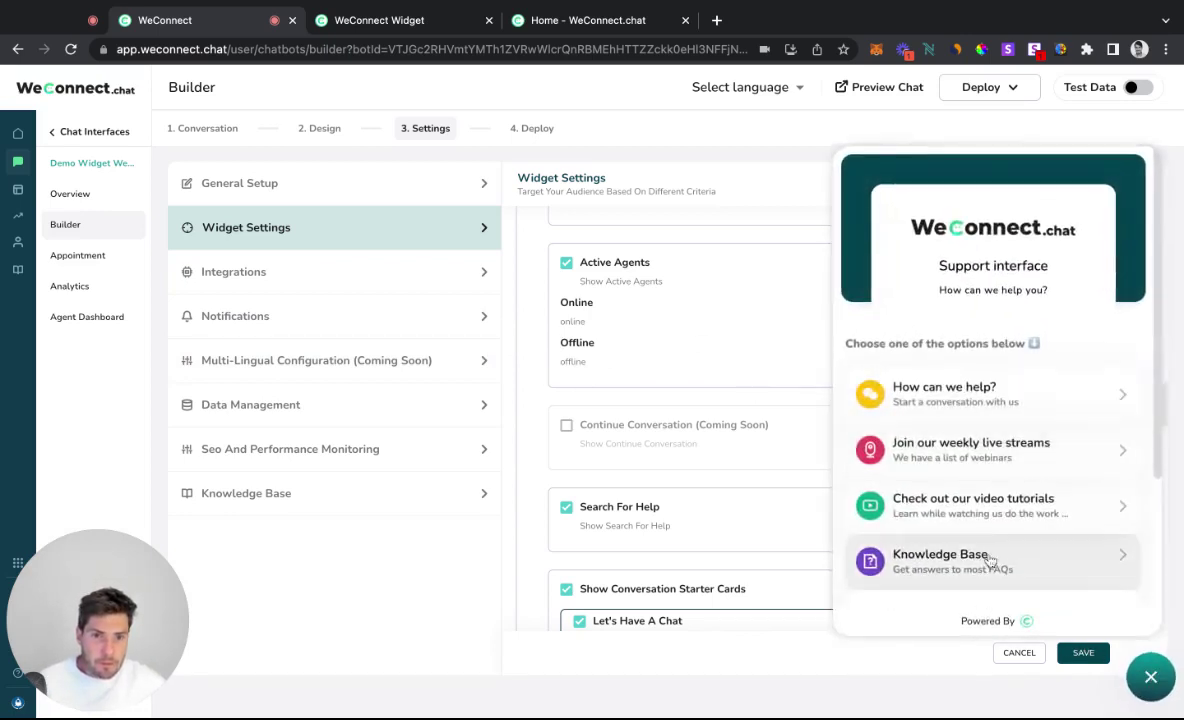
left_click(447, 28)
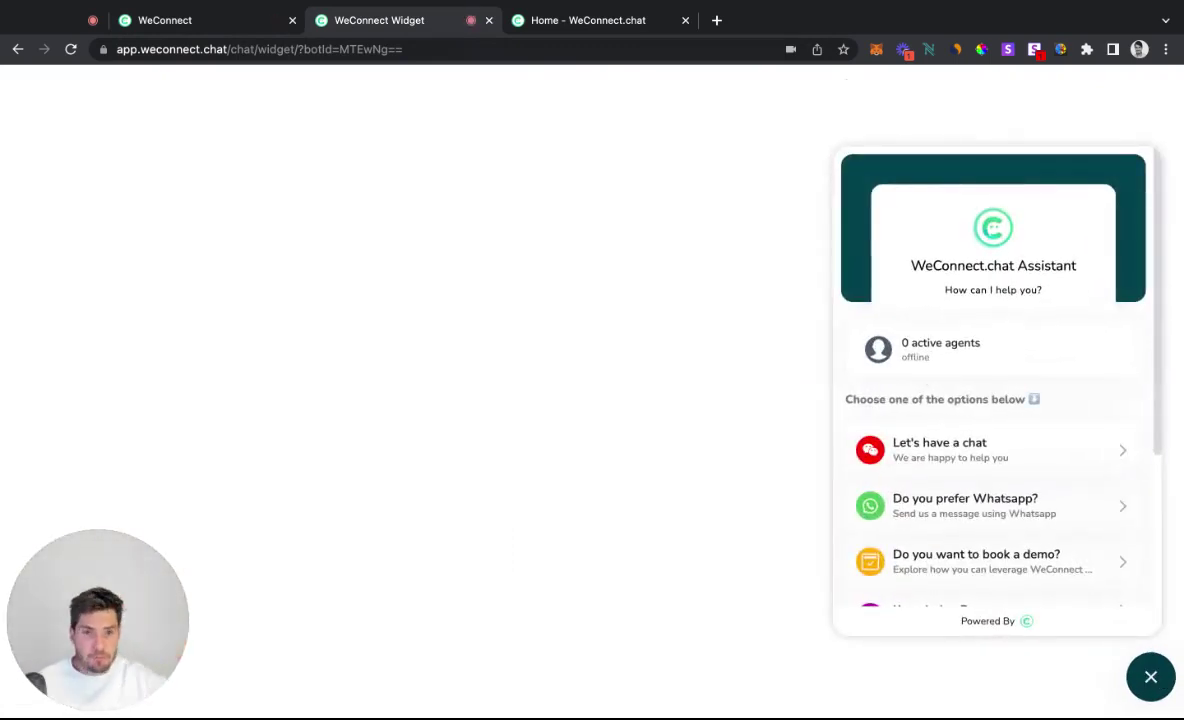
triple_click(934, 351)
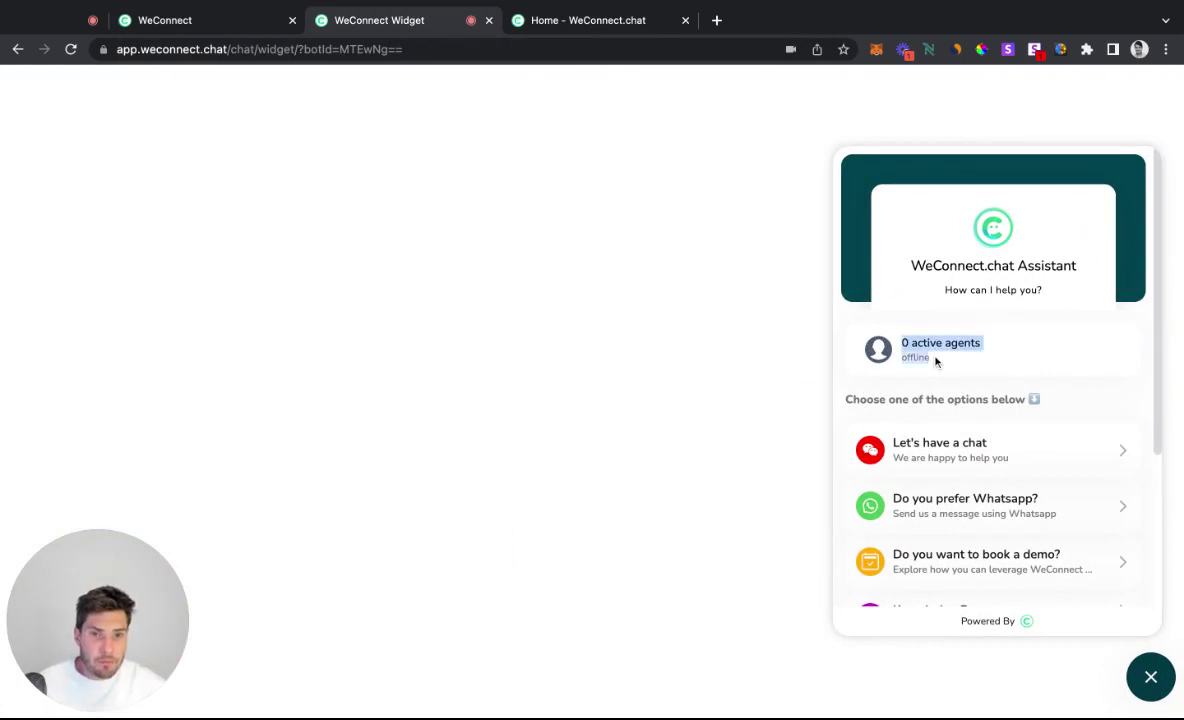
triple_click(936, 362)
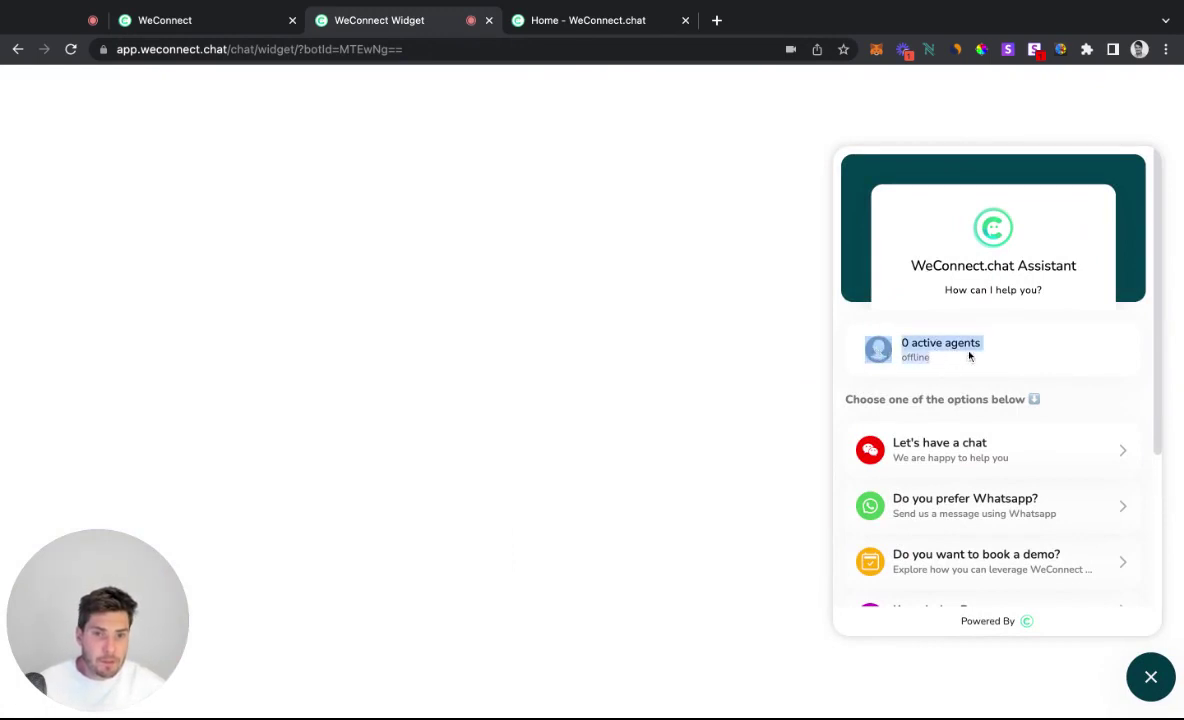
left_click(904, 366)
Review the Continue Conversation and Search For Help options in the Widget Settings and compare them with the support chat's welcome screen.
left_click(198, 22)
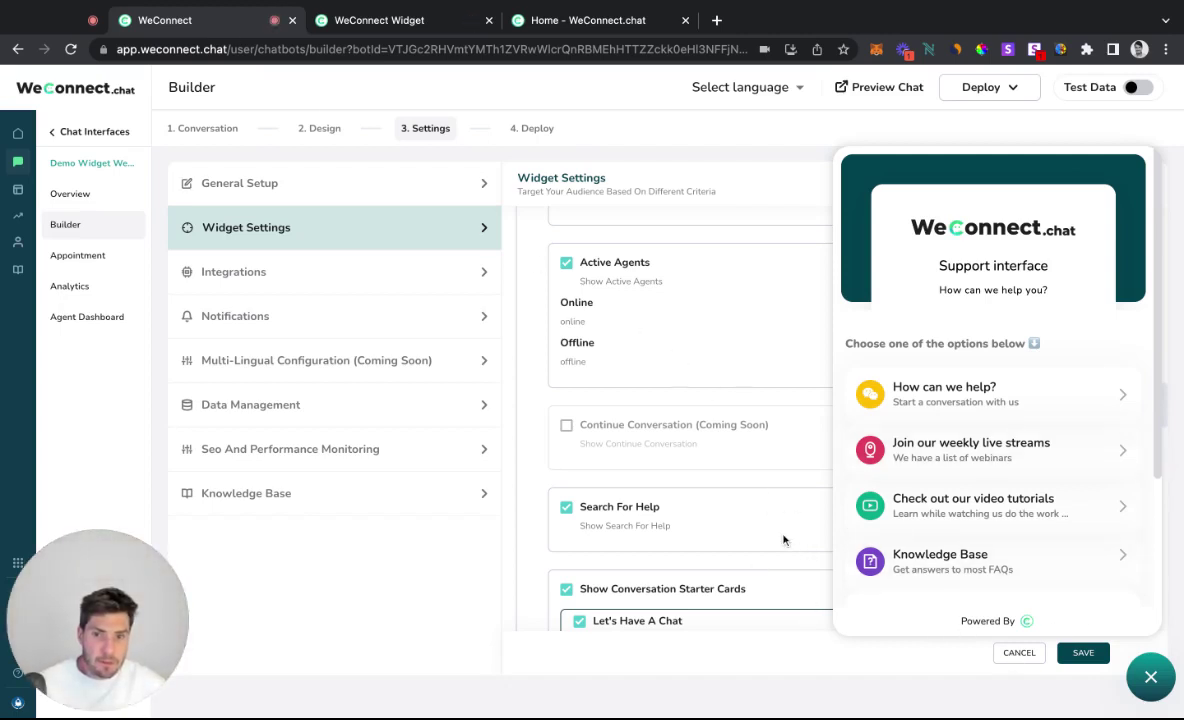
left_click(1151, 677)
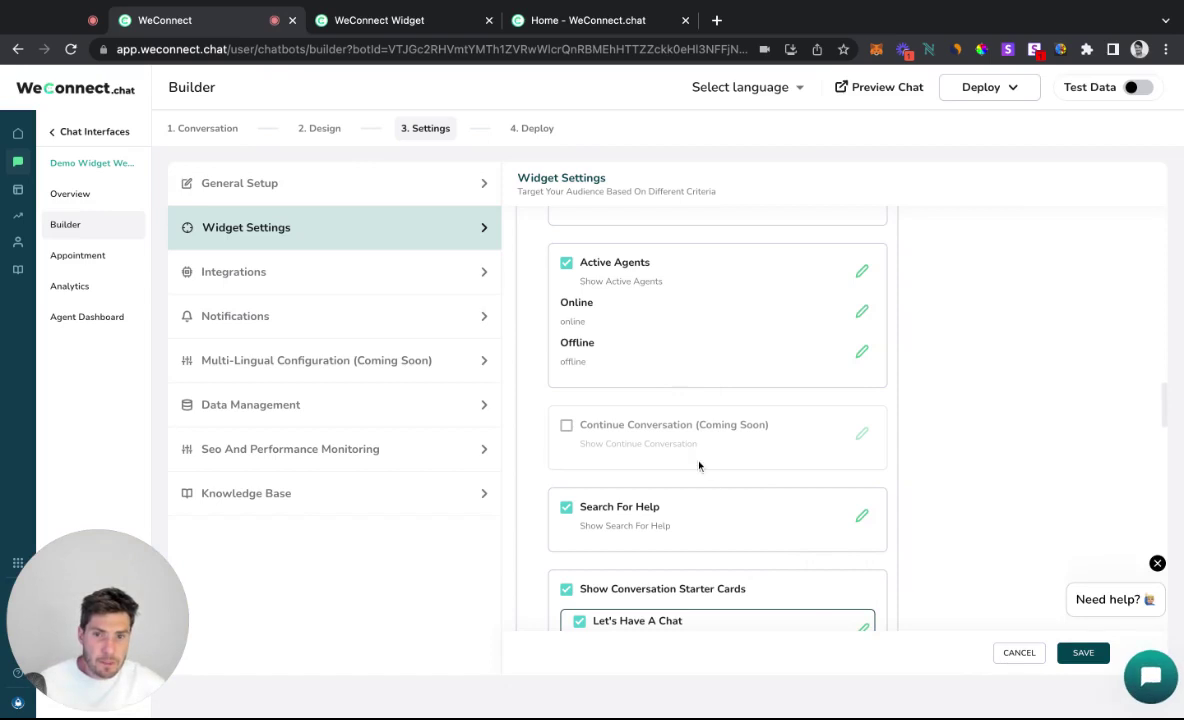
scroll(696, 454, "down", 3)
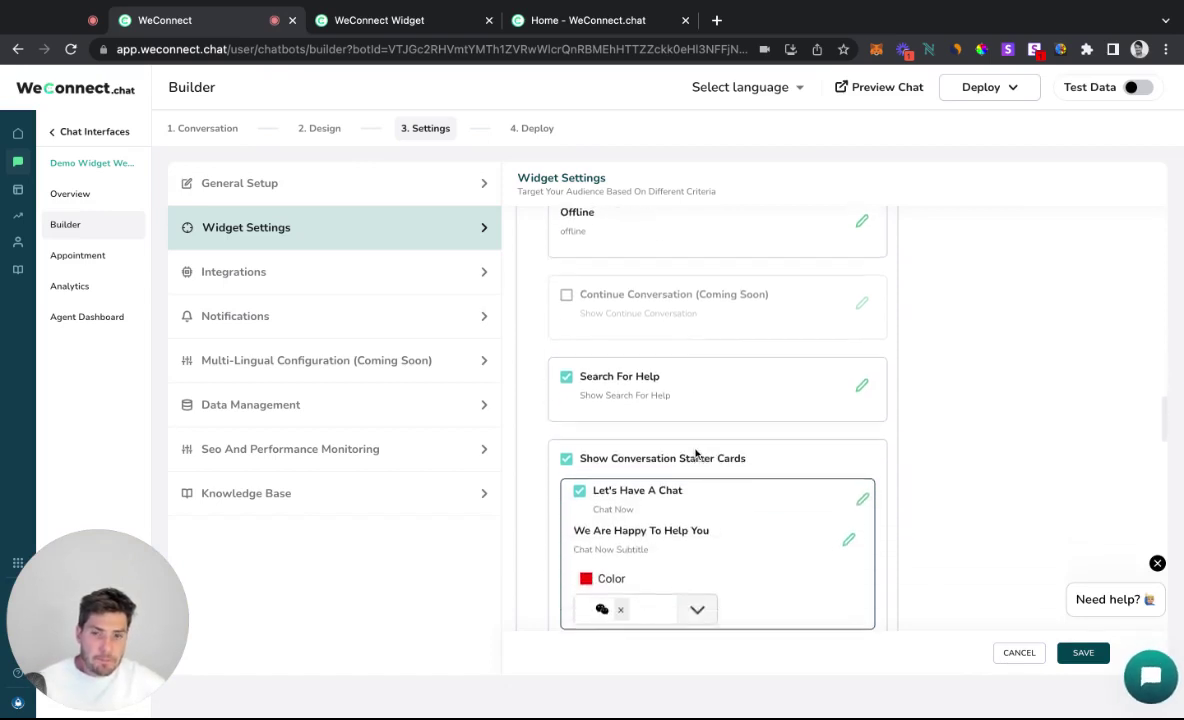
scroll(717, 420, "down", 1)
scroll(673, 305, "up", 2)
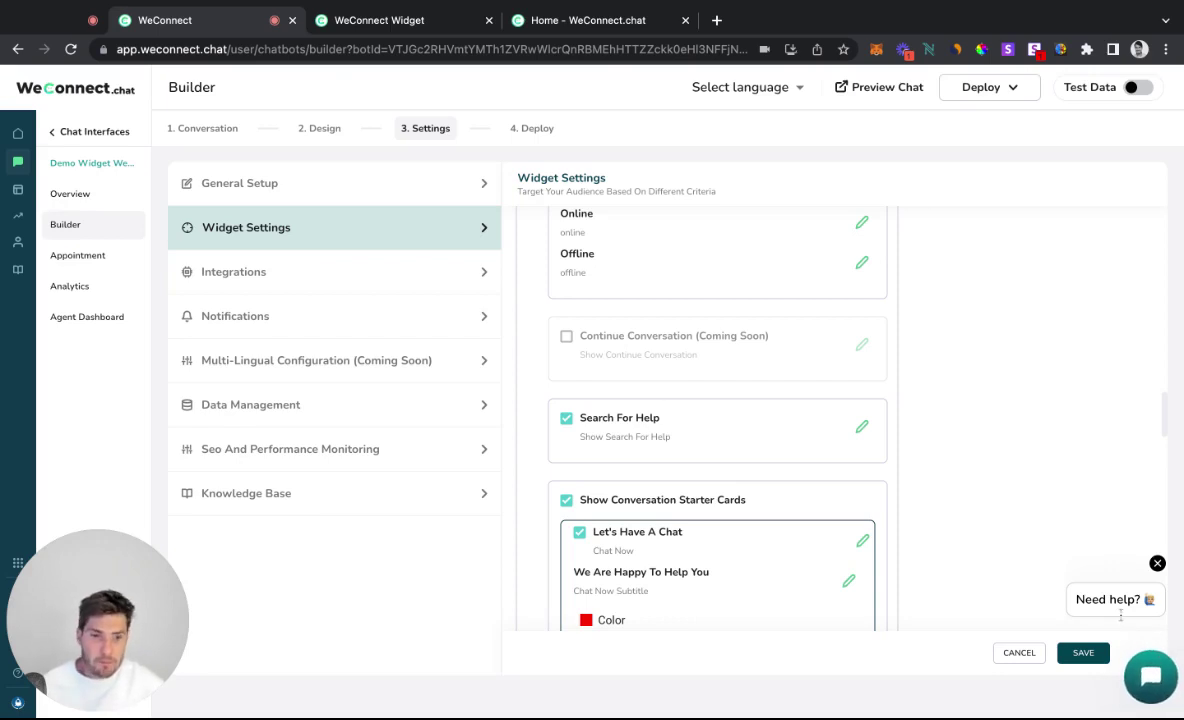
left_click(1151, 676)
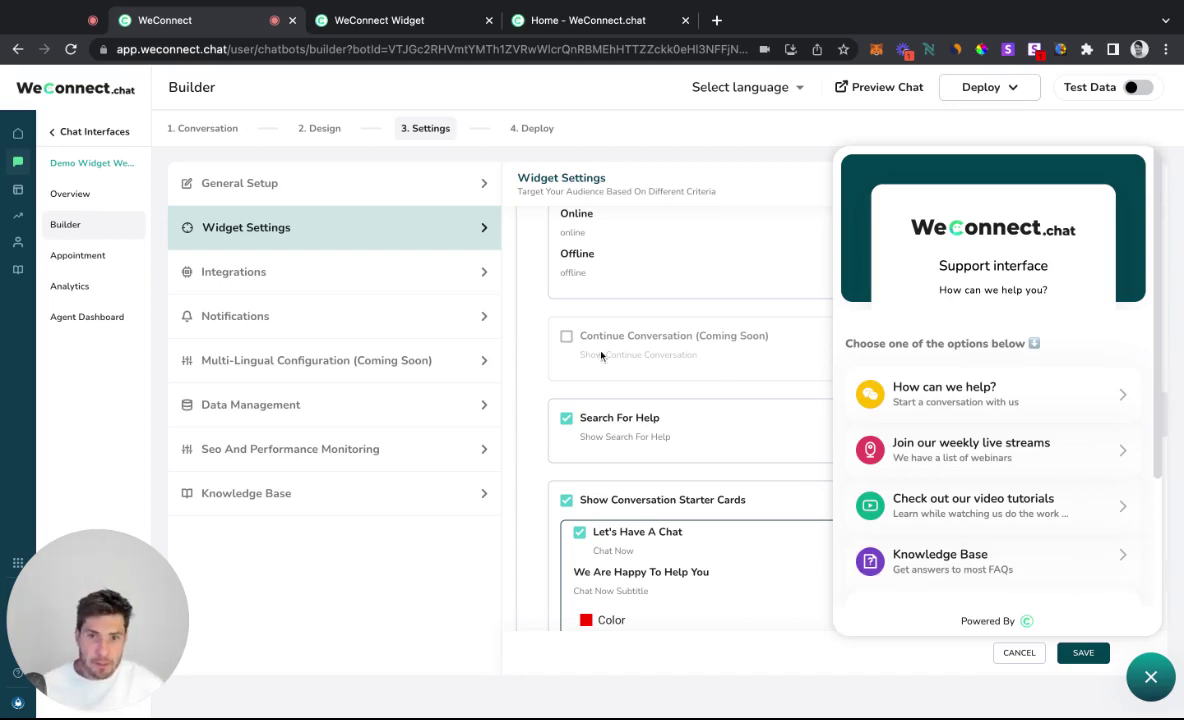
left_click(1152, 679)
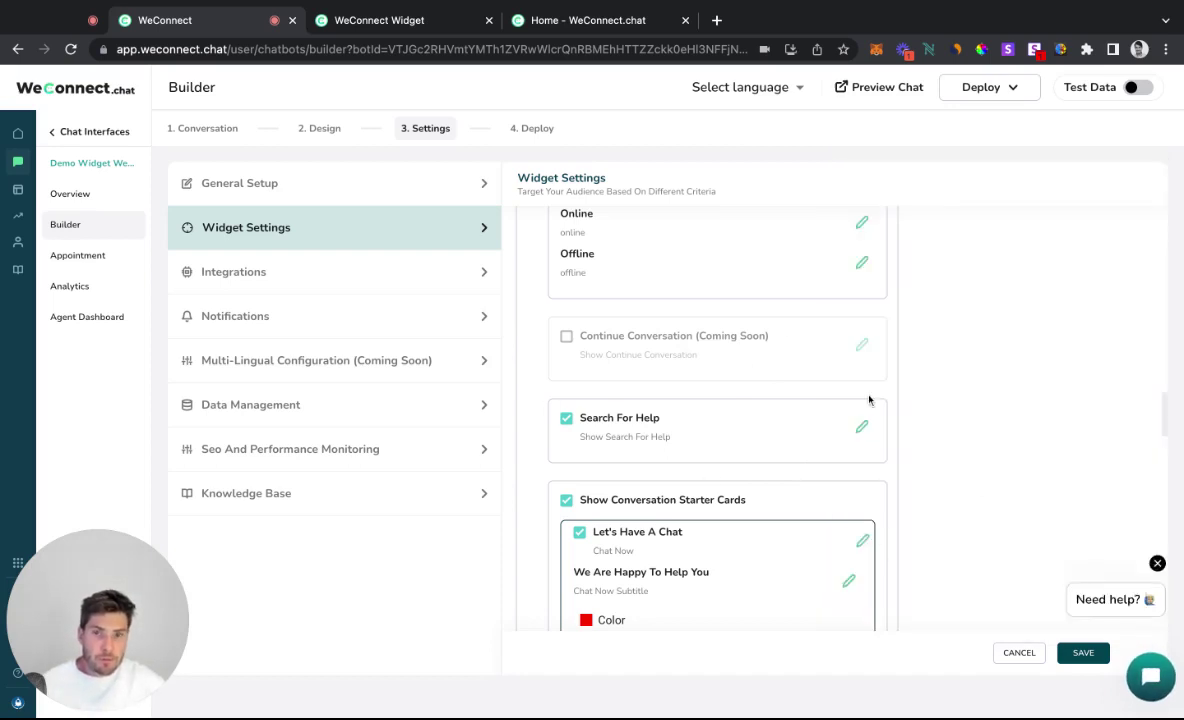
Highlight the Search for help and Suggested articles headings in the widget preview.
left_click(389, 20)
scroll(1022, 513, "down", 5)
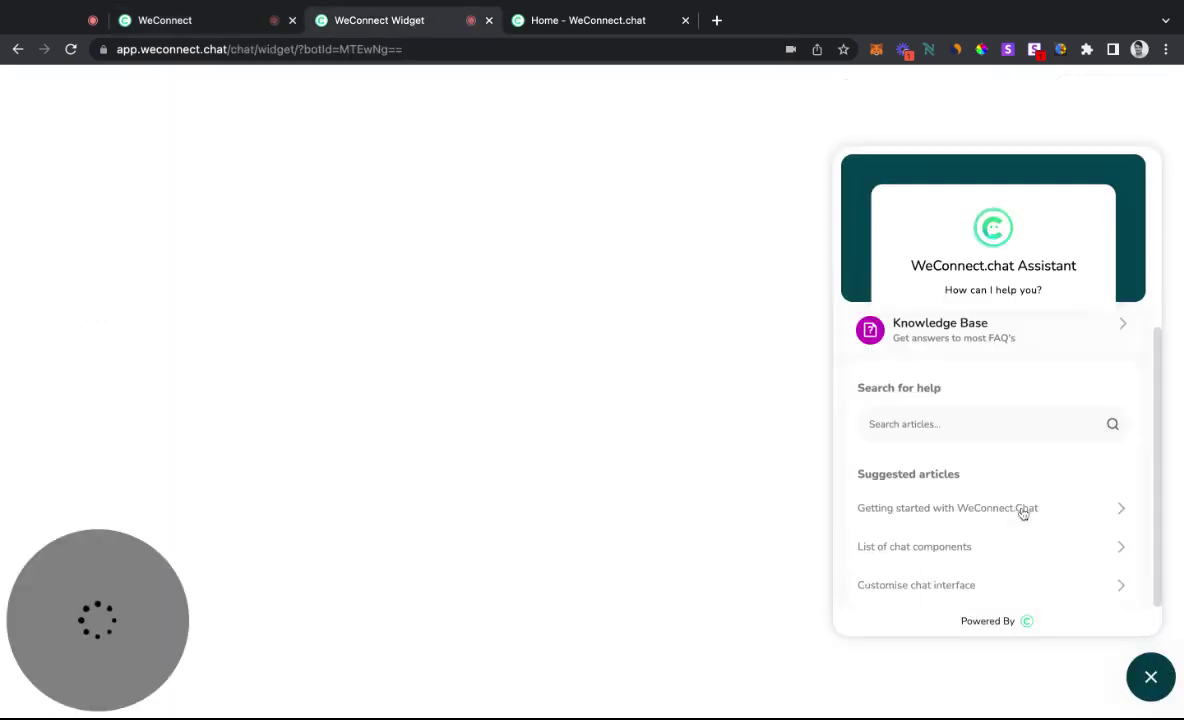
left_click_drag(870, 388, 971, 396)
left_click(989, 398)
triple_click(971, 397)
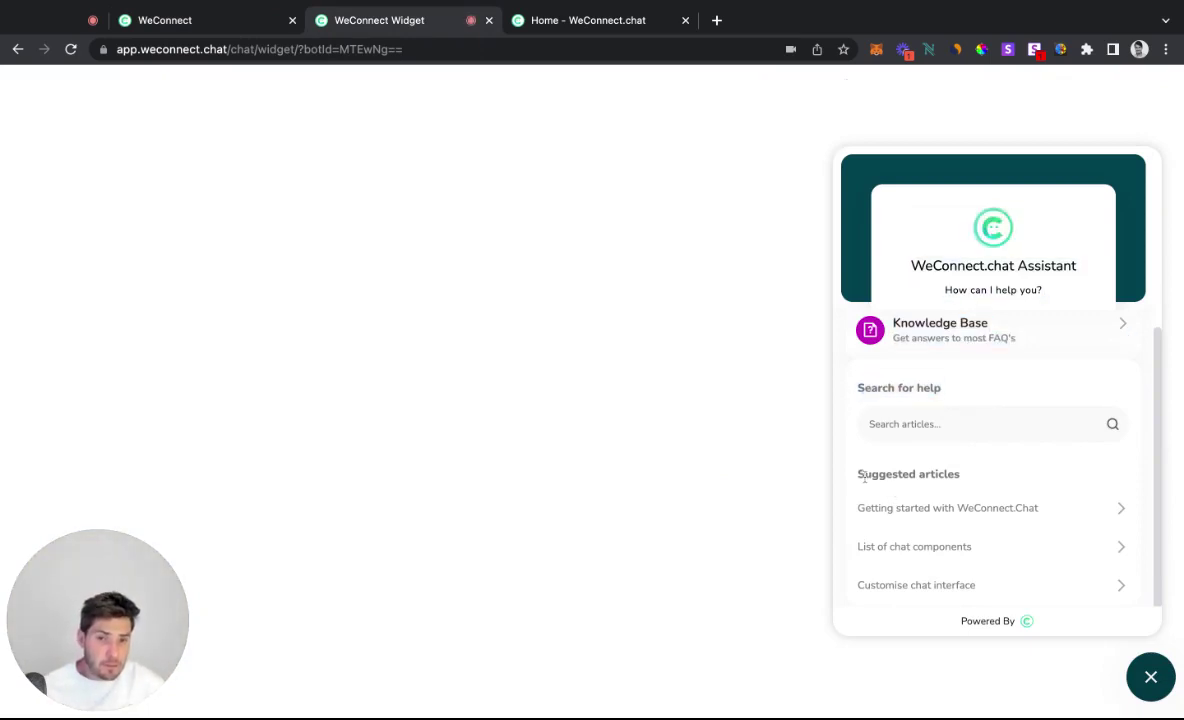
left_click_drag(961, 474, 864, 474)
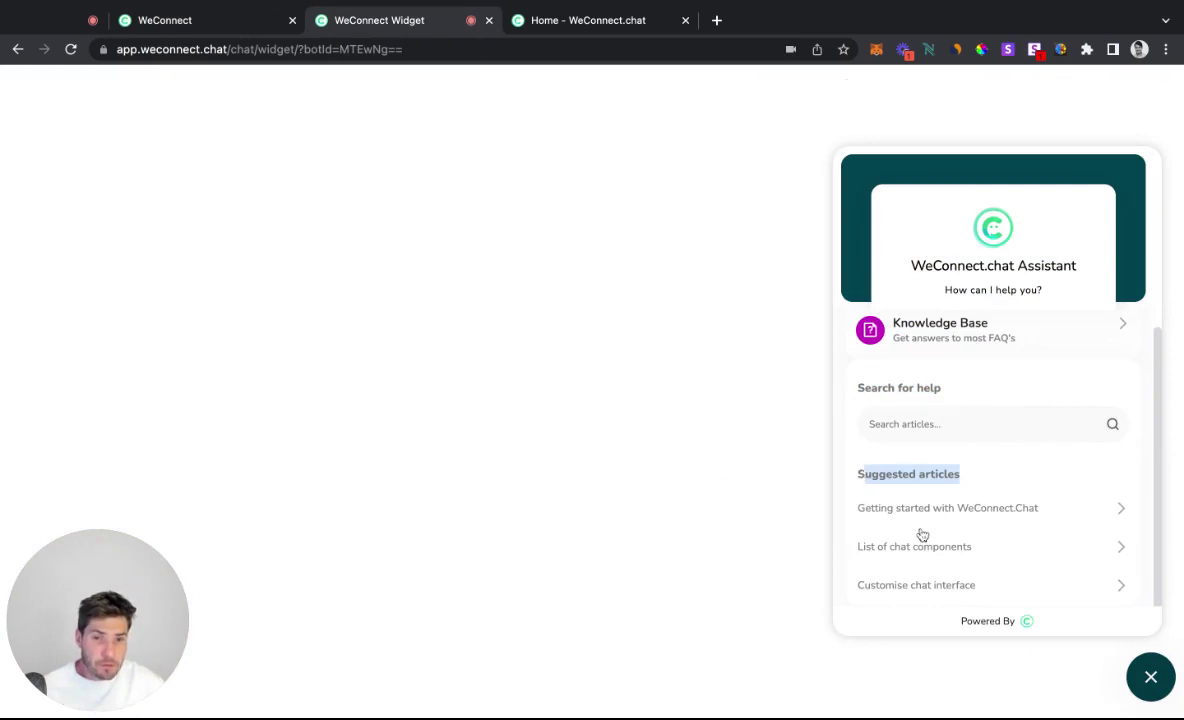
Open the article search page from Search for help in the widget preview and go back to the welcome screen.
left_click(217, 20)
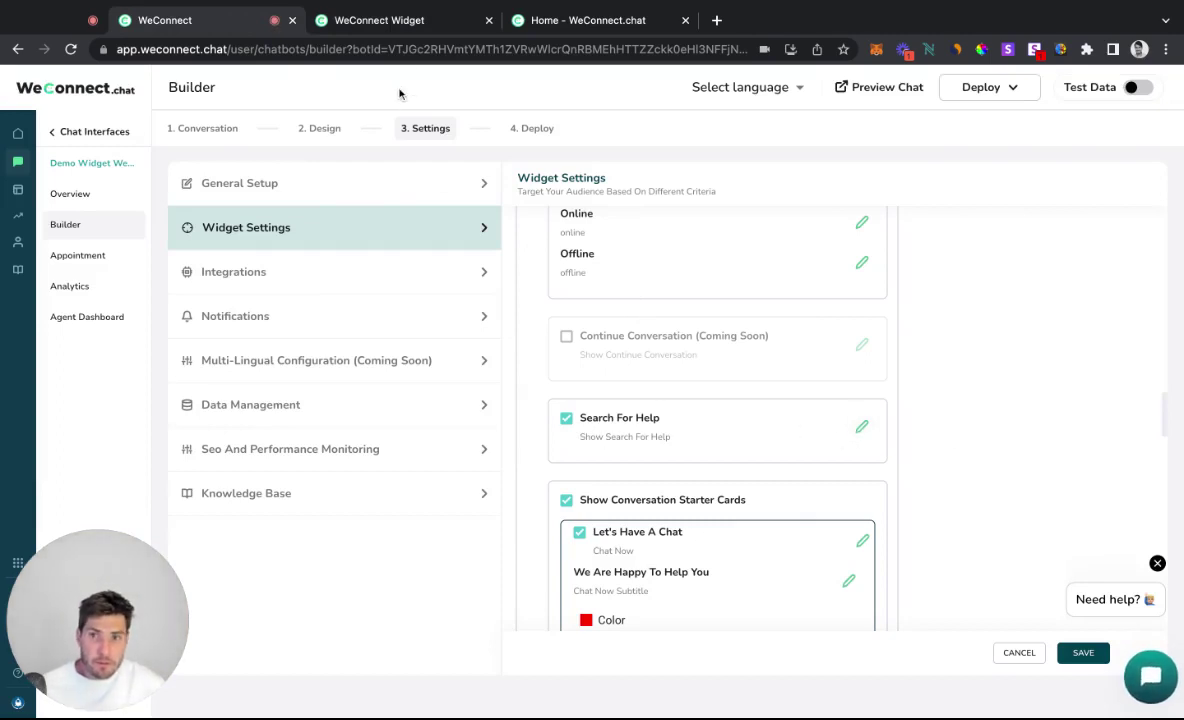
left_click(391, 22)
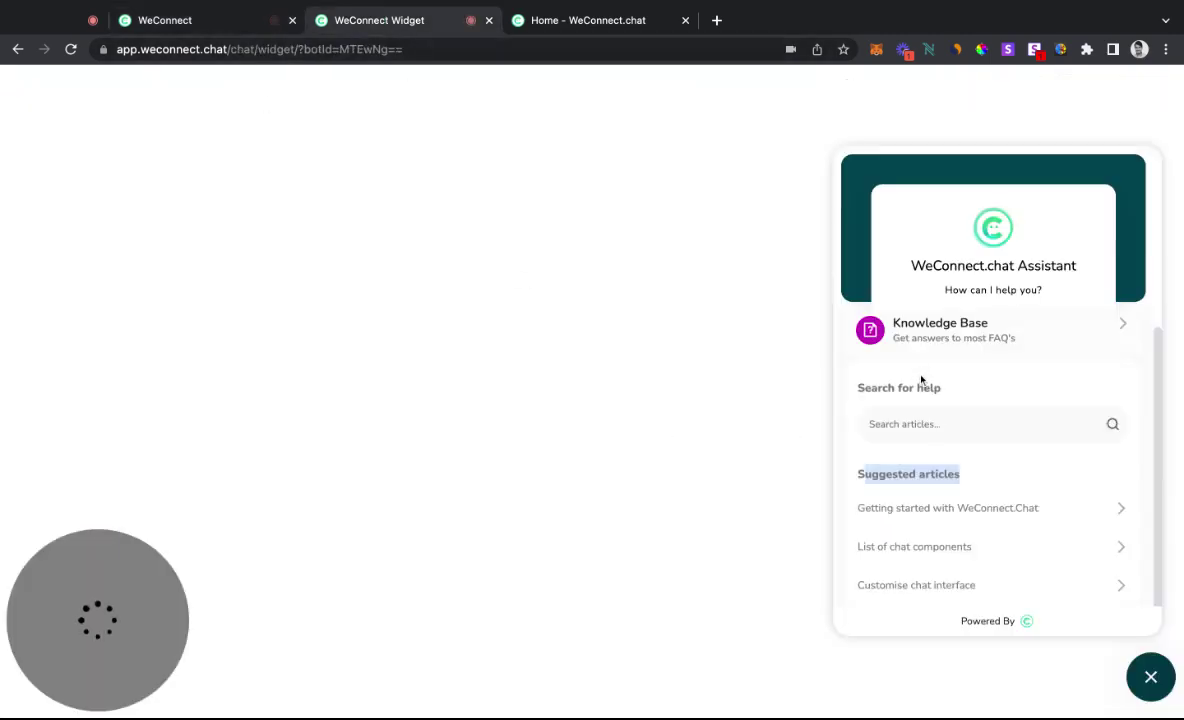
left_click(930, 405)
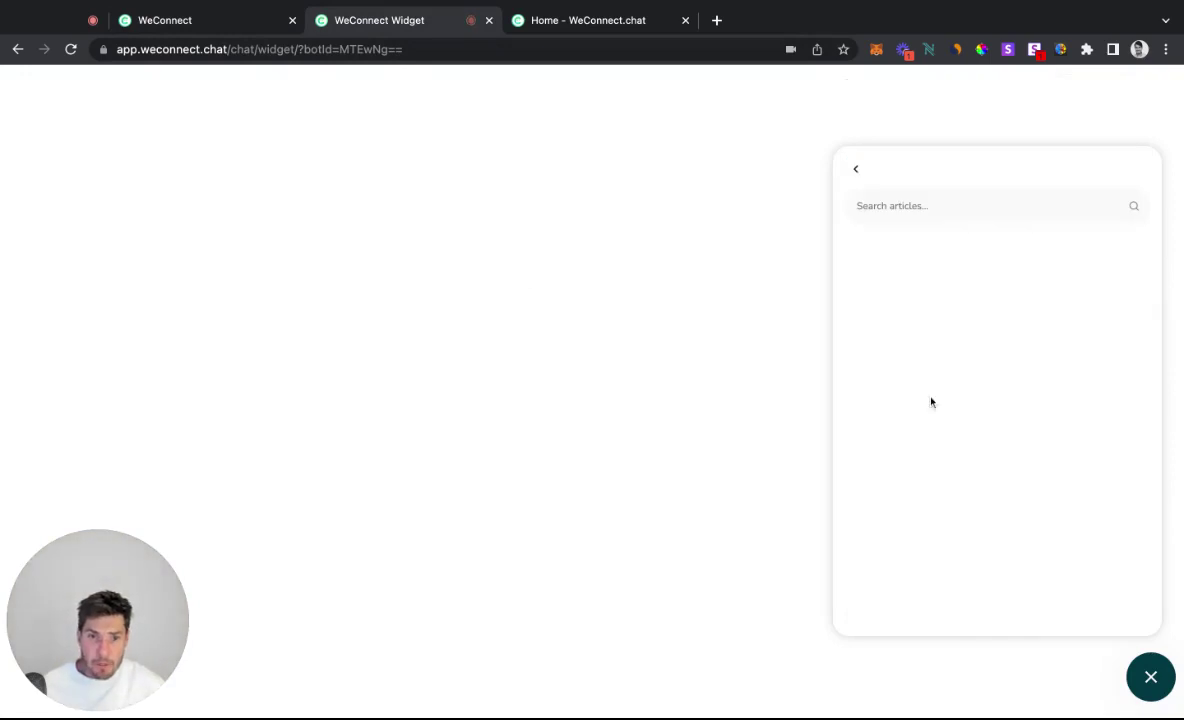
left_click(856, 178)
scroll(956, 446, "down", 3)
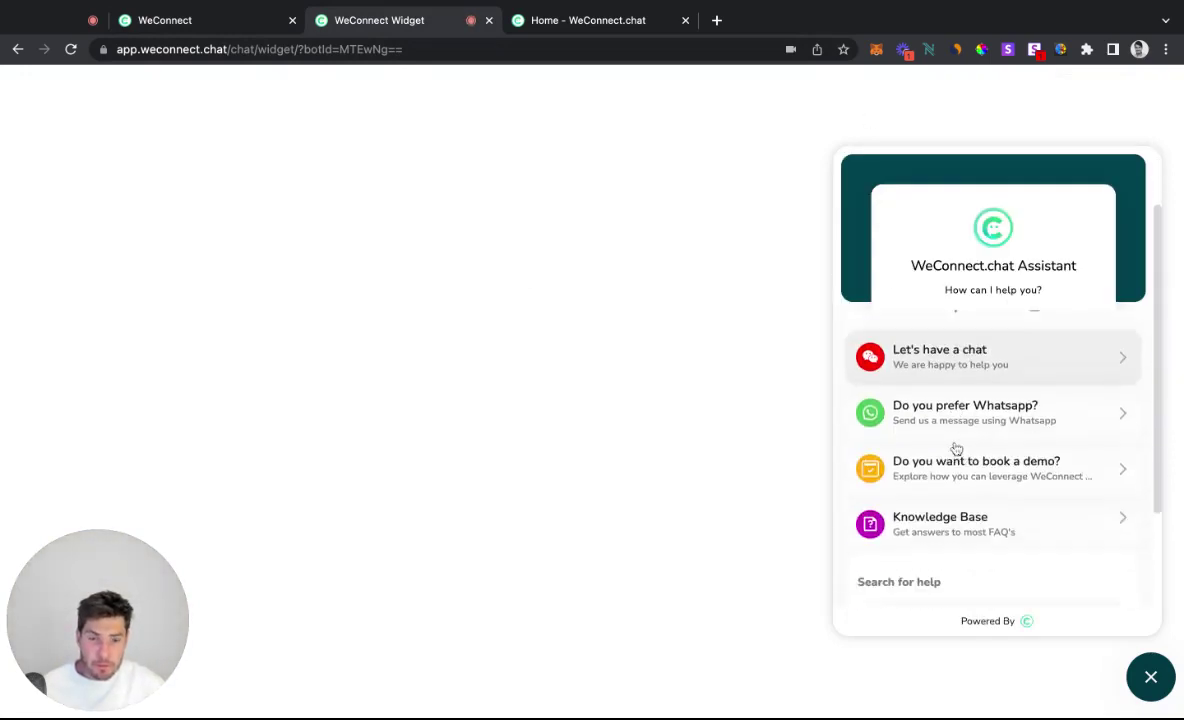
Find Show Conversation Starter Cards in the Widget Settings and compare it with the option cards in the widget preview.
left_click(232, 40)
left_click(205, 20)
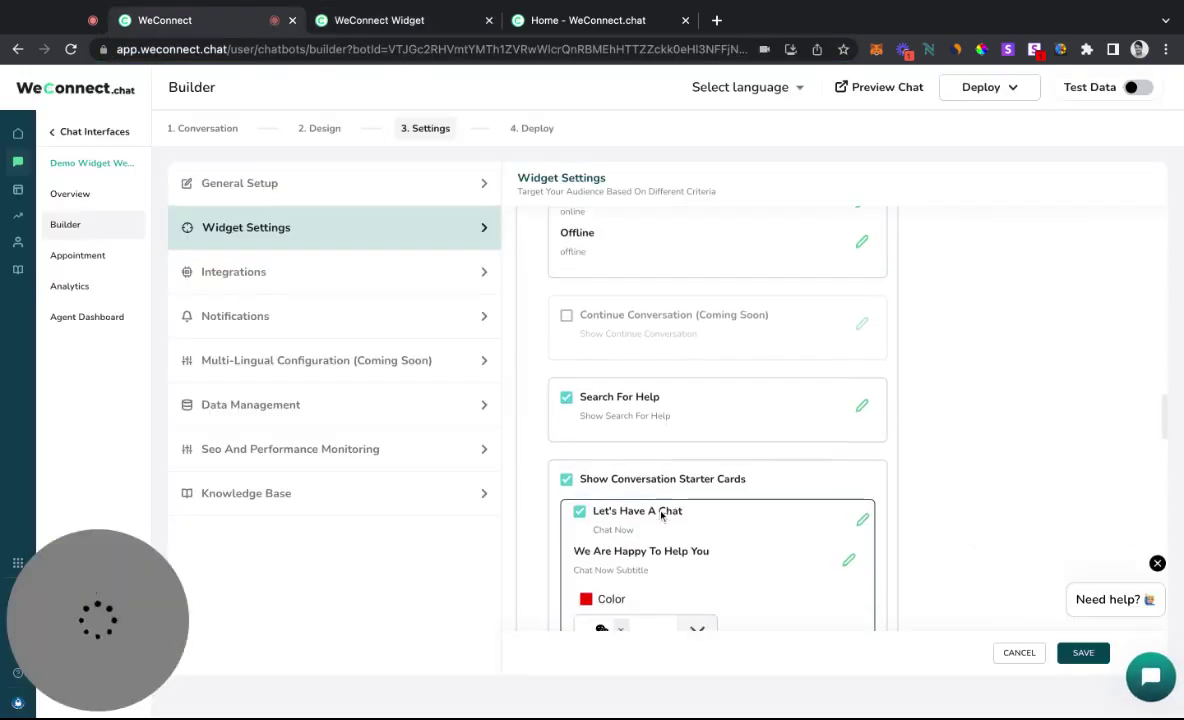
scroll(661, 515, "down", 2)
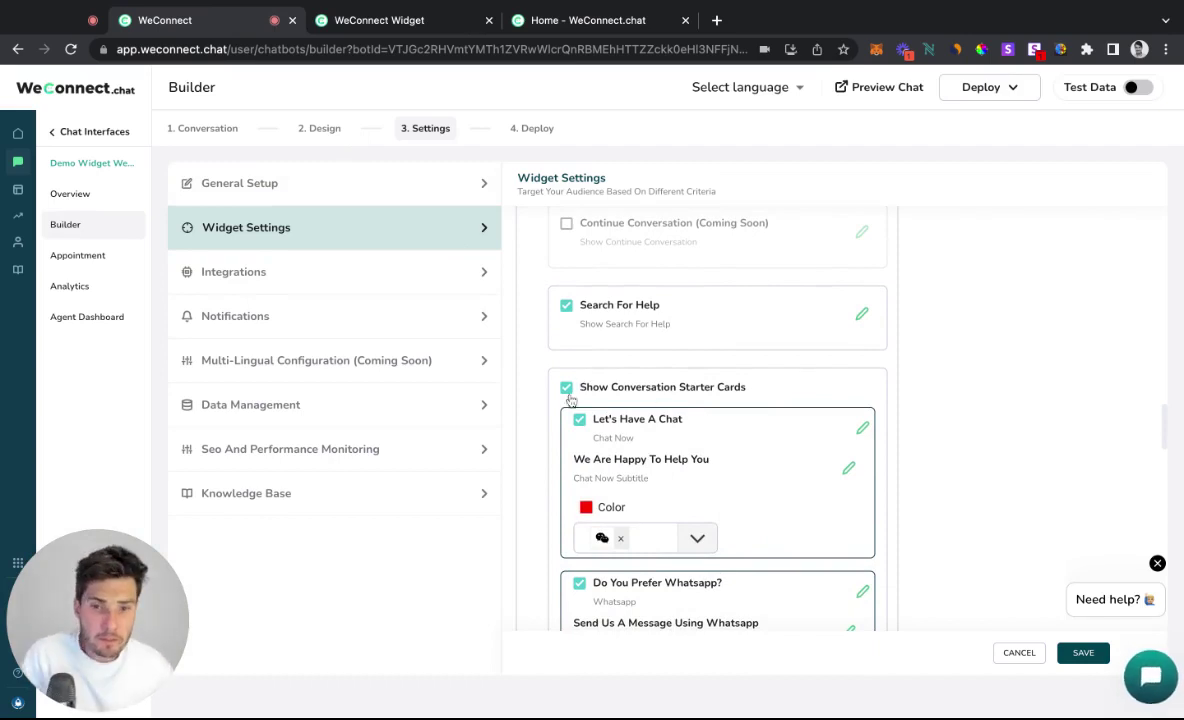
left_click(405, 20)
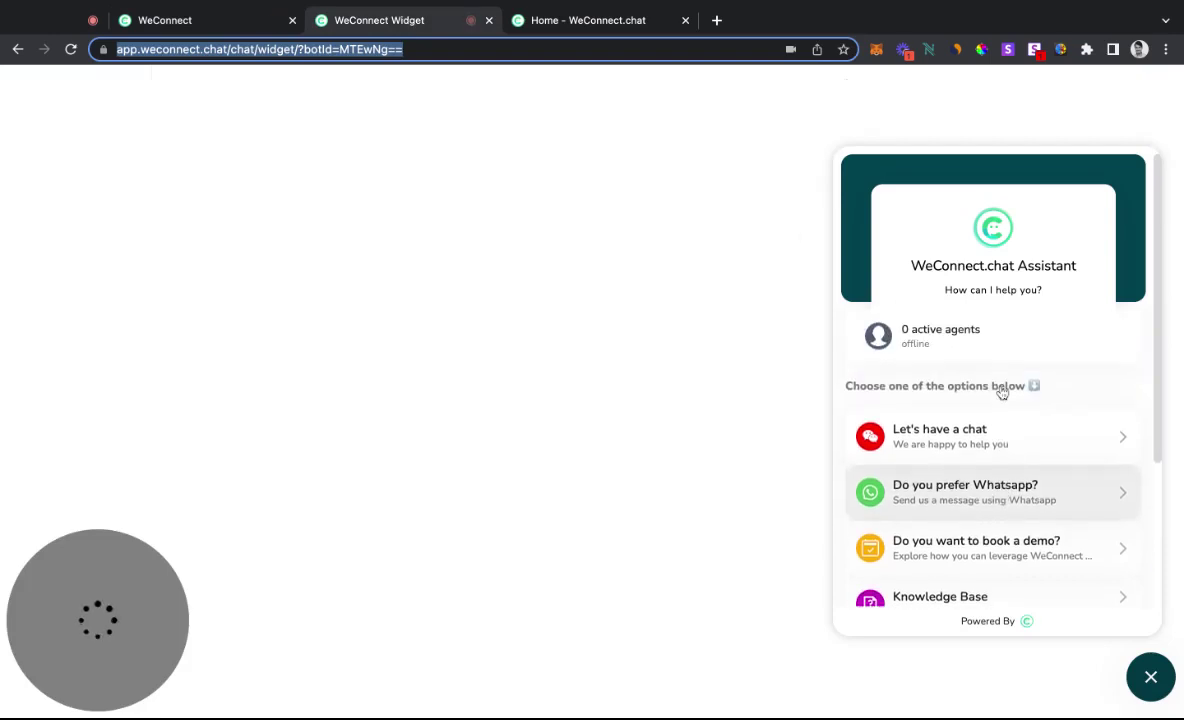
scroll(951, 547, "down", 2)
scroll(944, 510, "up", 3)
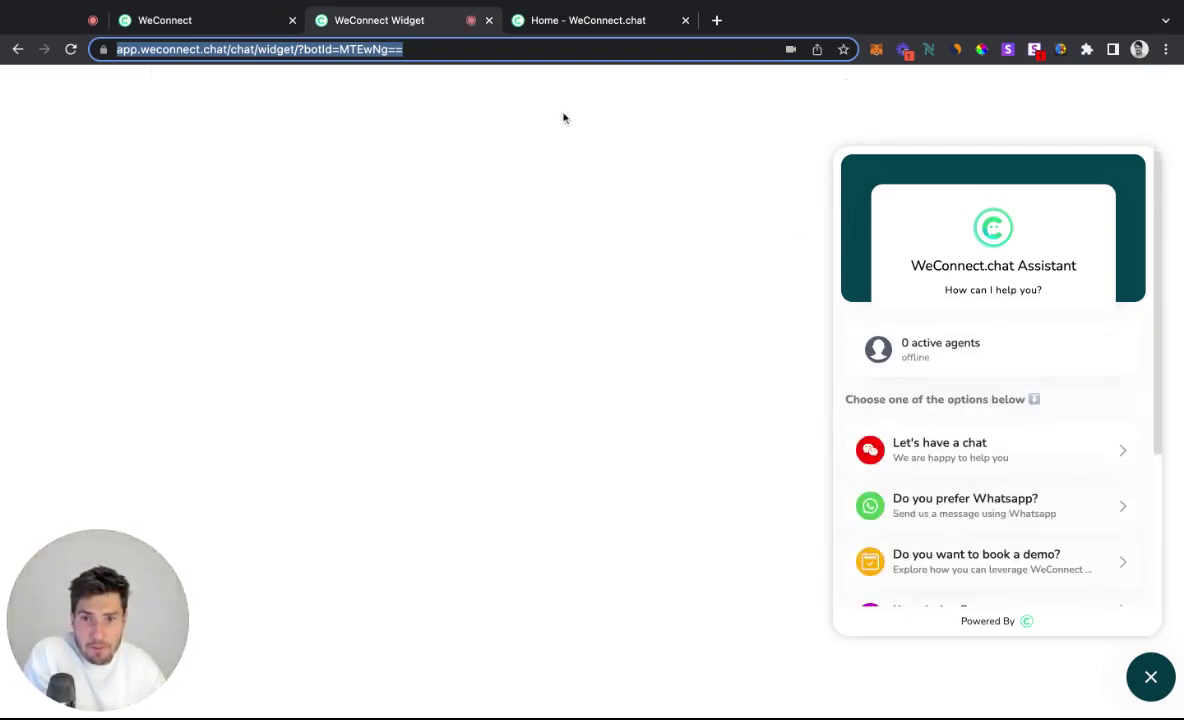
Turn the Let's Have A Chat conversation starter card off and back on in the Widget Settings.
left_click(192, 22)
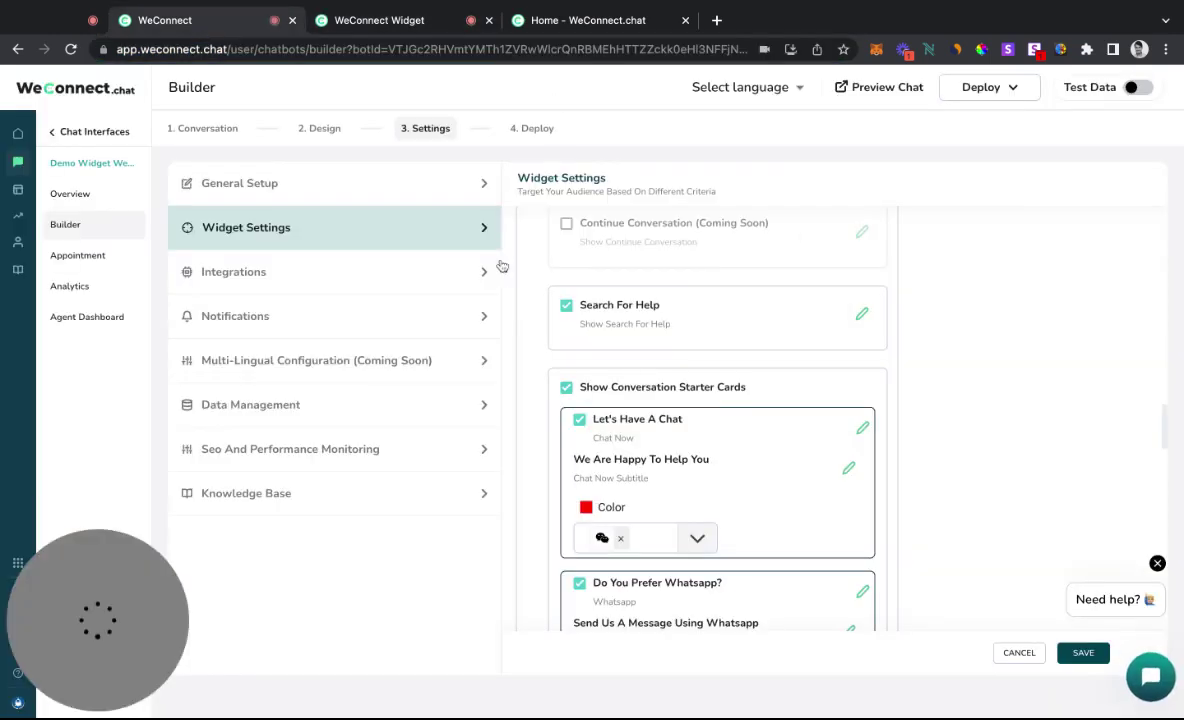
left_click(580, 421)
left_click(580, 421)
scroll(638, 497, "down", 1)
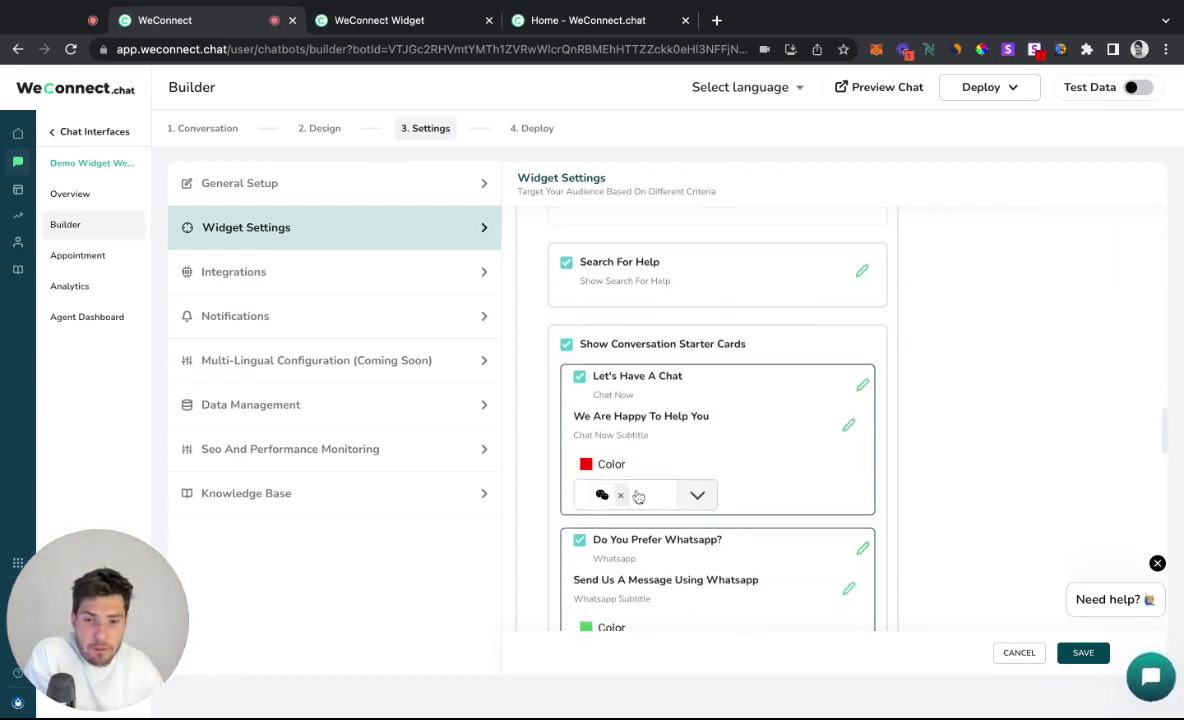
Review the Do You Prefer Whatsapp? starter card and highlight its Page URL.
scroll(638, 497, "down", 1)
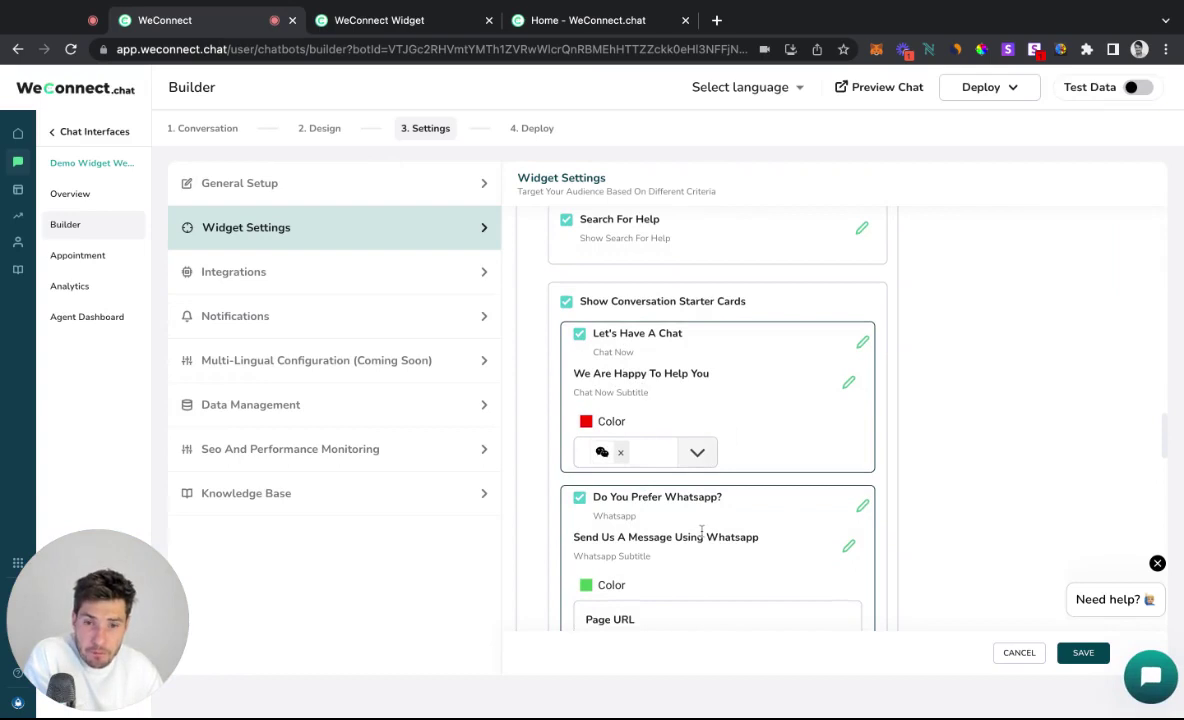
scroll(701, 530, "down", 3)
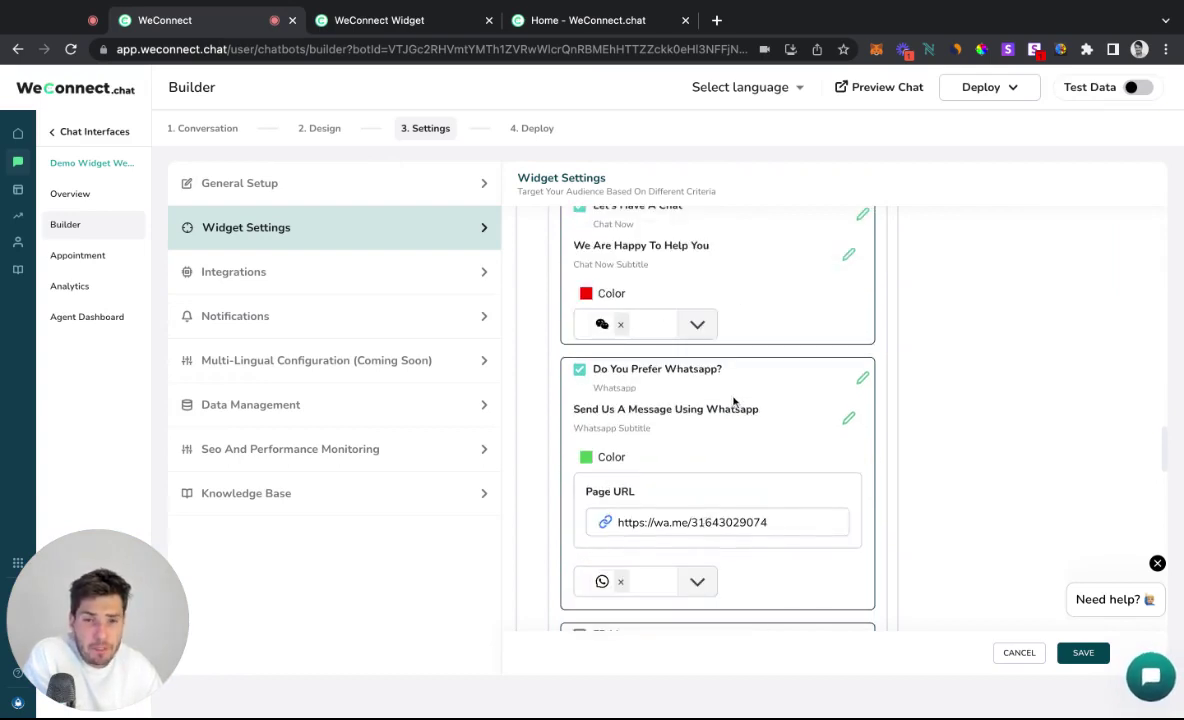
scroll(726, 409, "up", 1)
triple_click(787, 547)
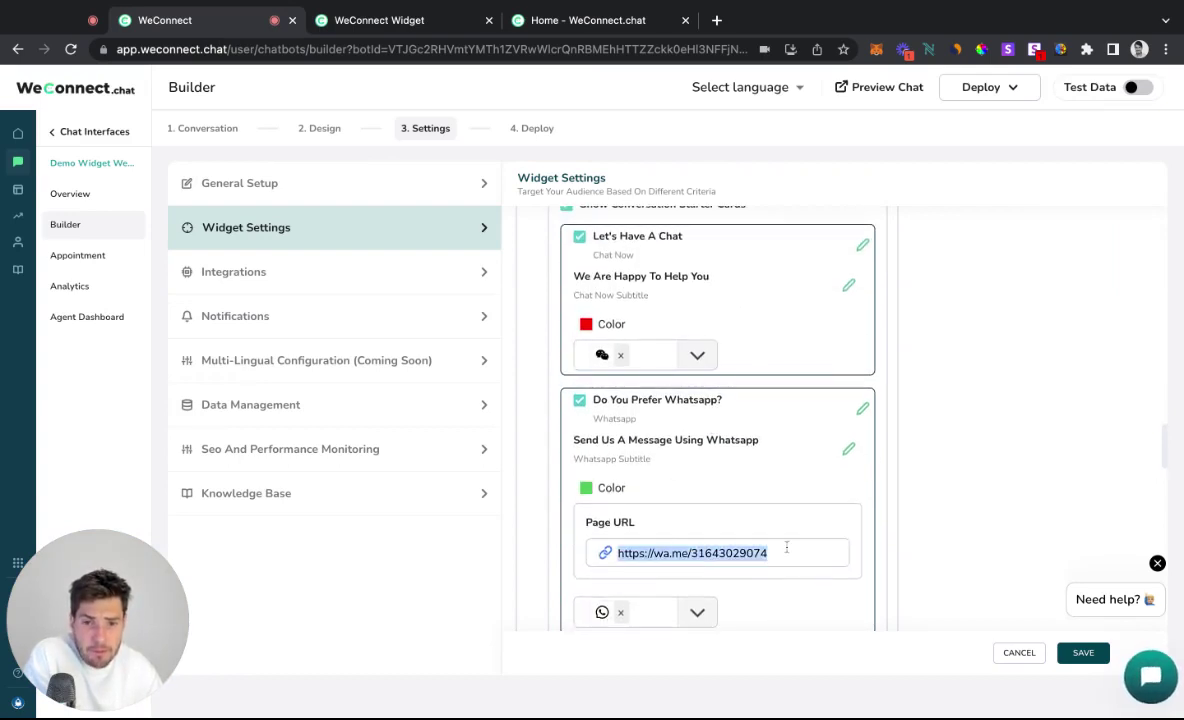
left_click(769, 480)
Enable the FB Messenger conversation starter card and look over the Instagram and Do You Want To Book A Demo? cards.
scroll(800, 490, "down", 4)
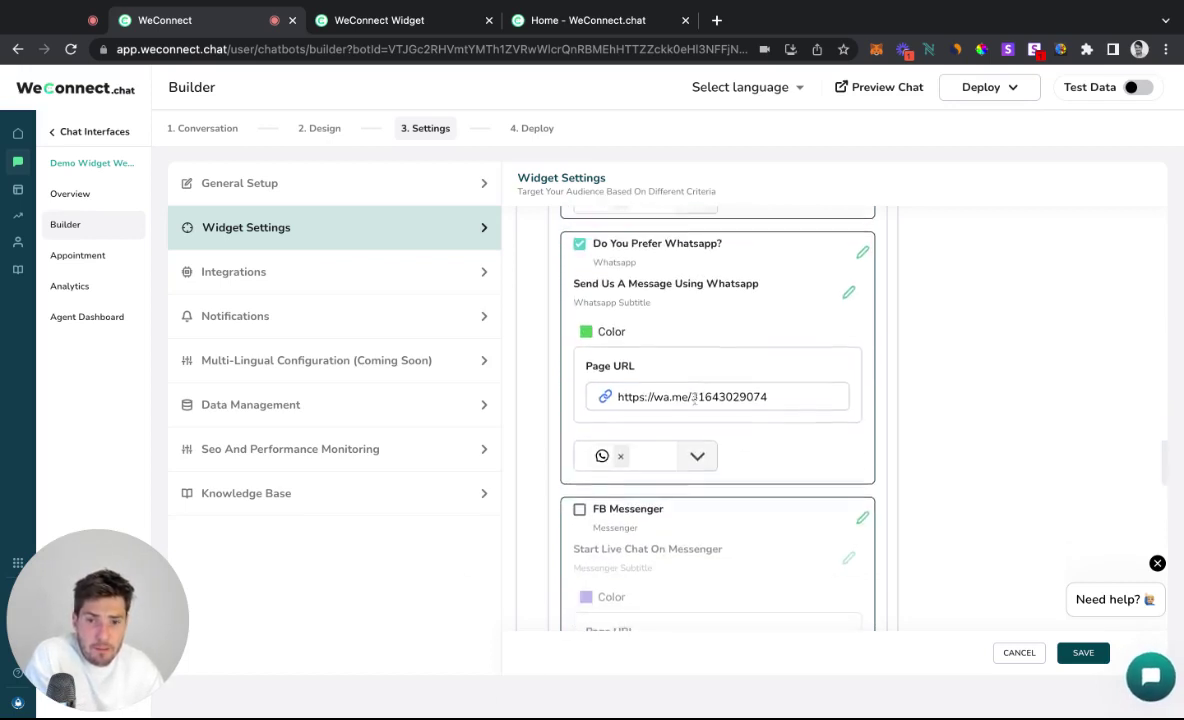
left_click(579, 504)
scroll(660, 520, "down", 3)
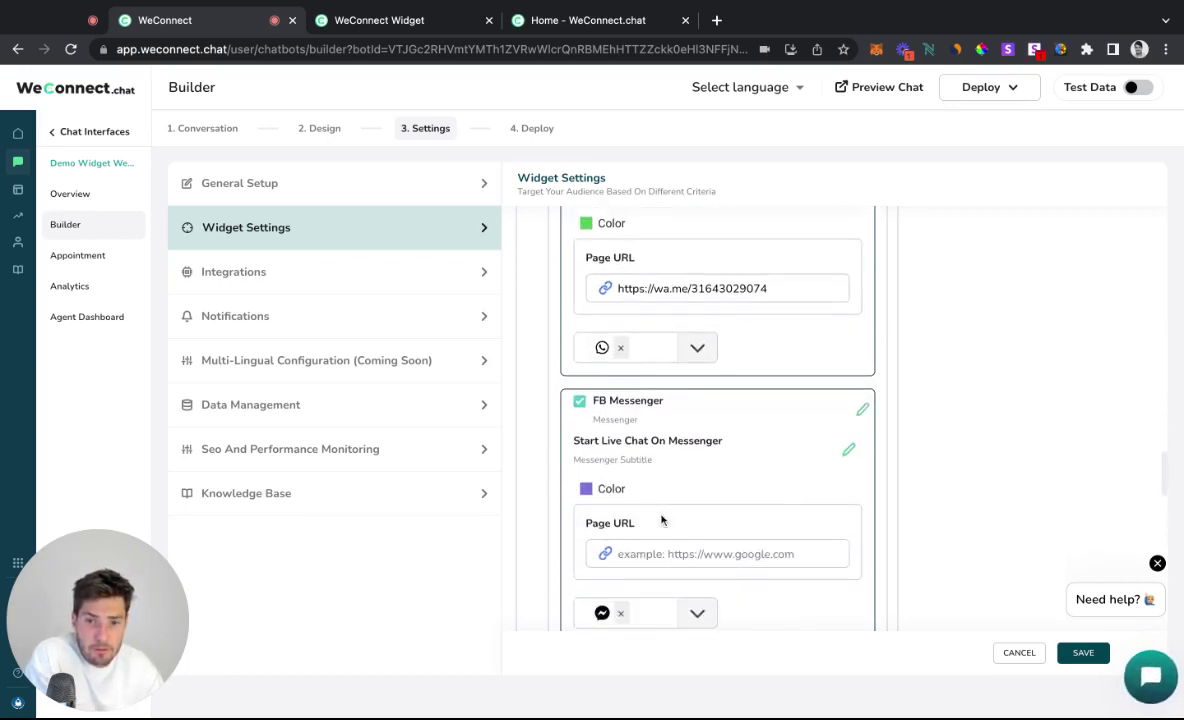
scroll(687, 512, "down", 7)
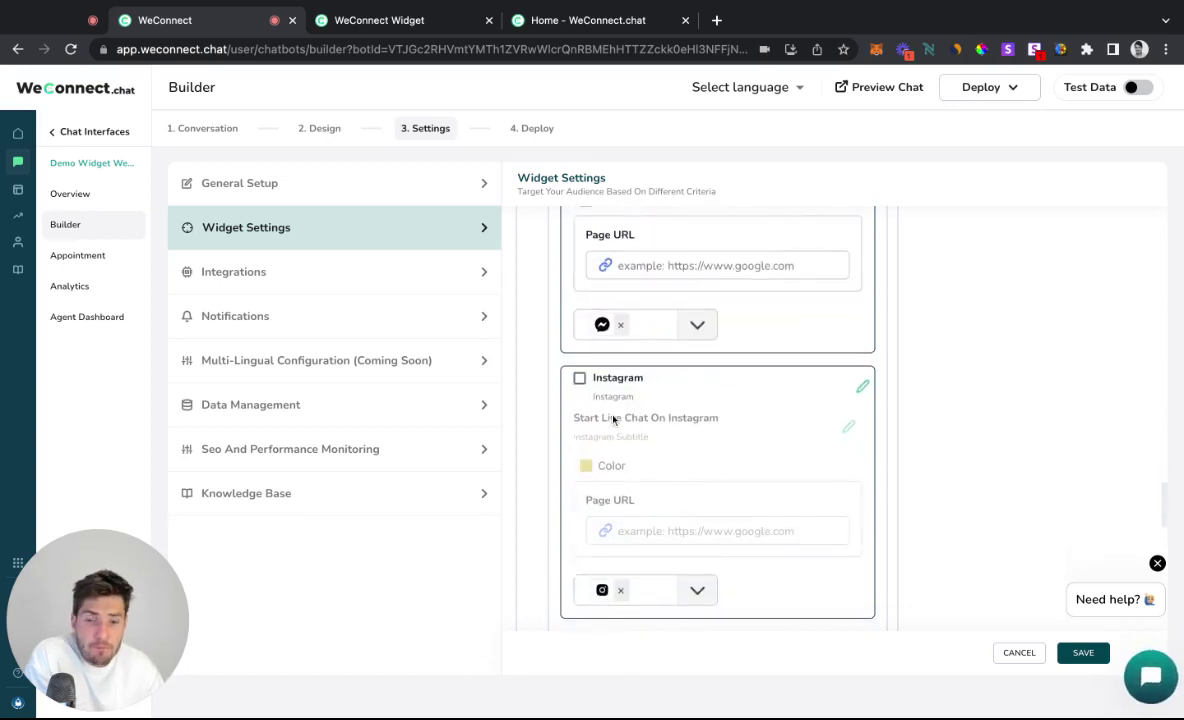
scroll(575, 392, "down", 4)
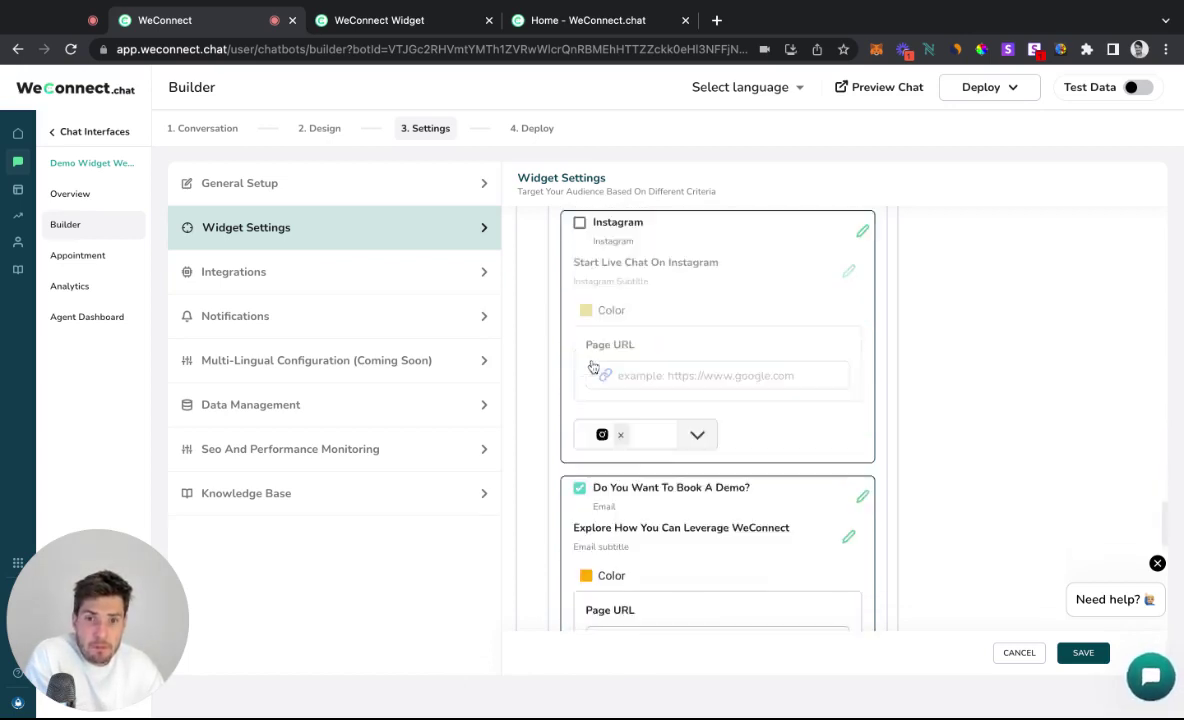
scroll(586, 247, "up", 1)
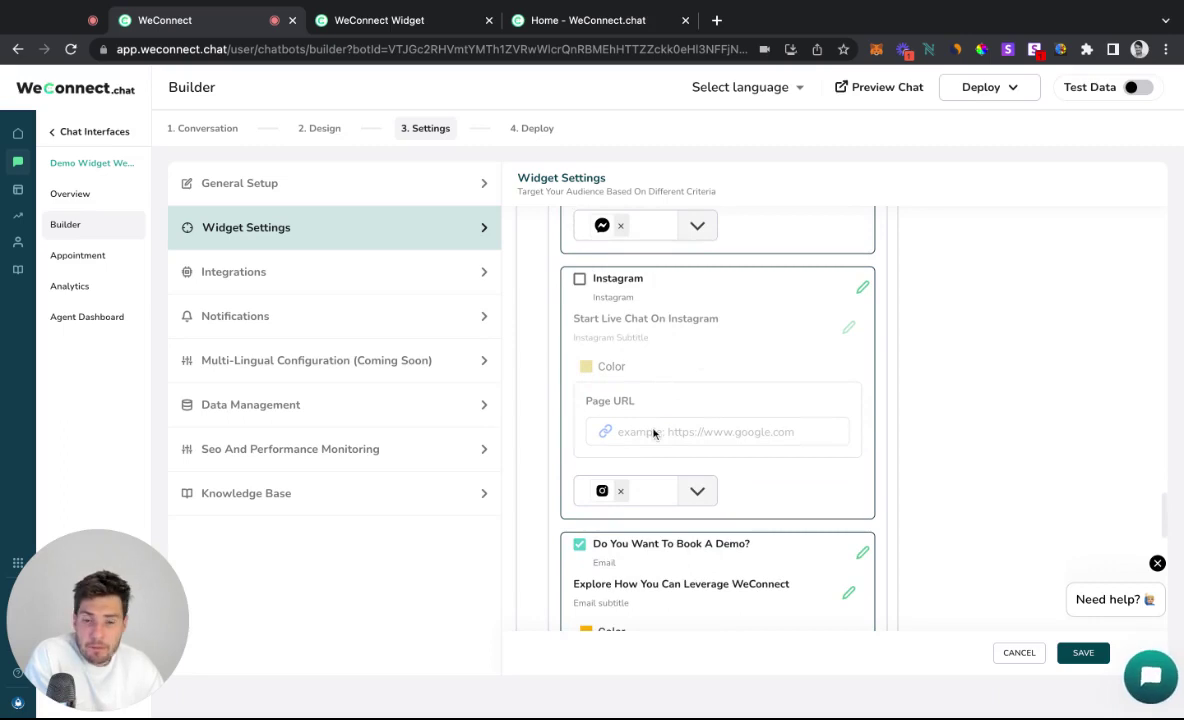
scroll(653, 432, "down", 2)
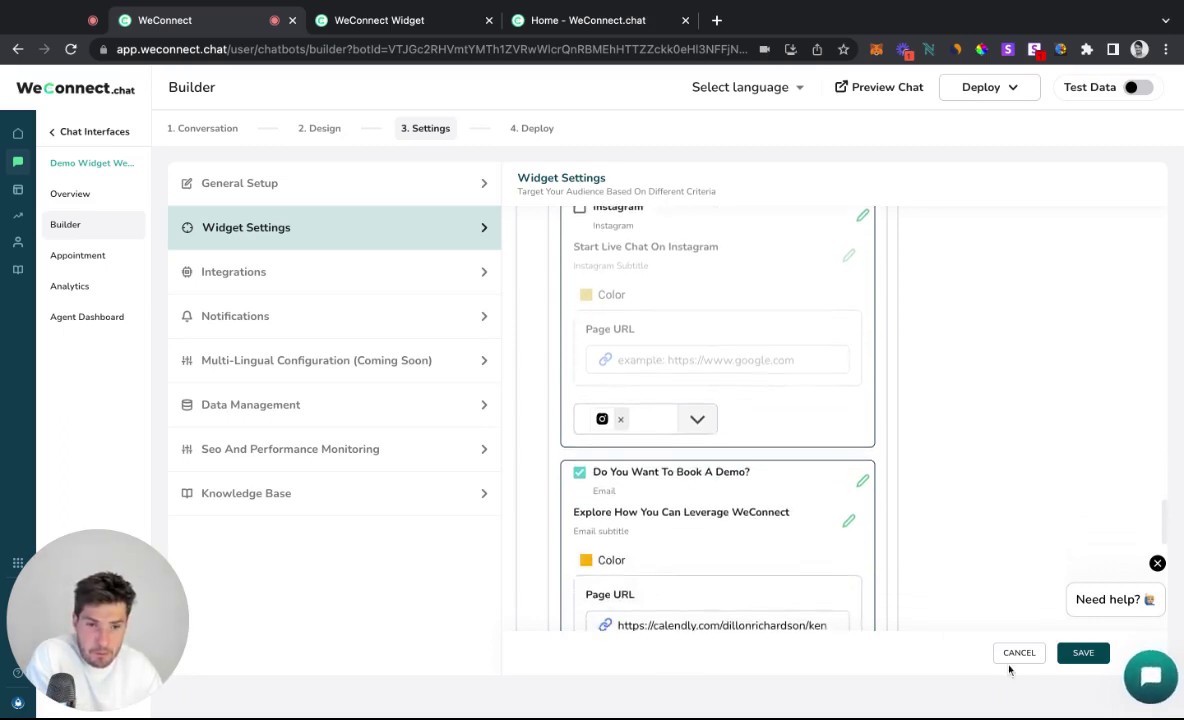
Try the Join Our Weekly Live Streams and Check Out Our Video Tutorials cards in the builder's support widget, closing each page they open.
left_click(1163, 684)
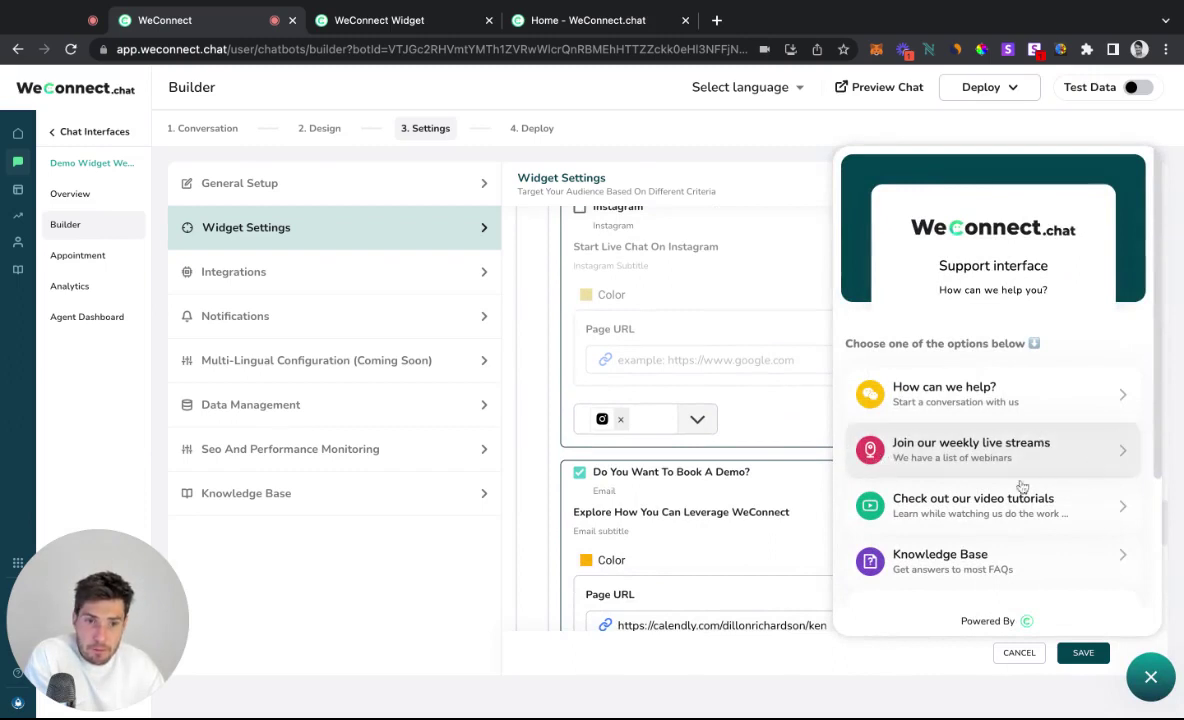
left_click(948, 456)
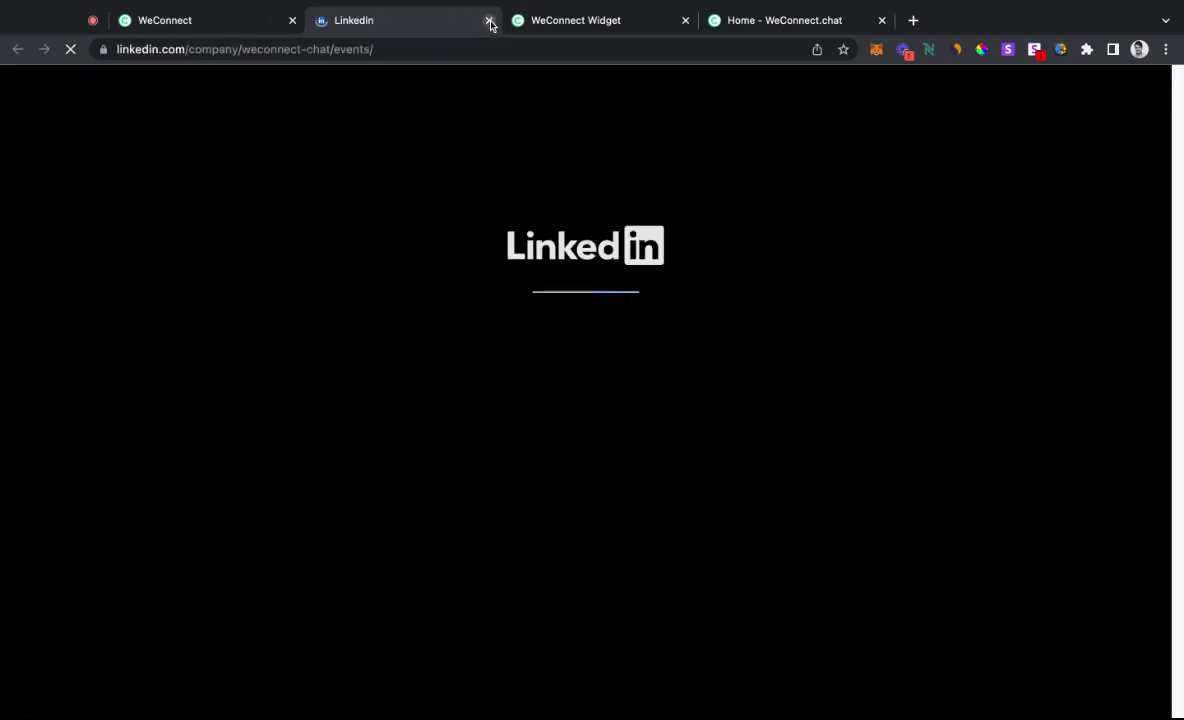
left_click(490, 23)
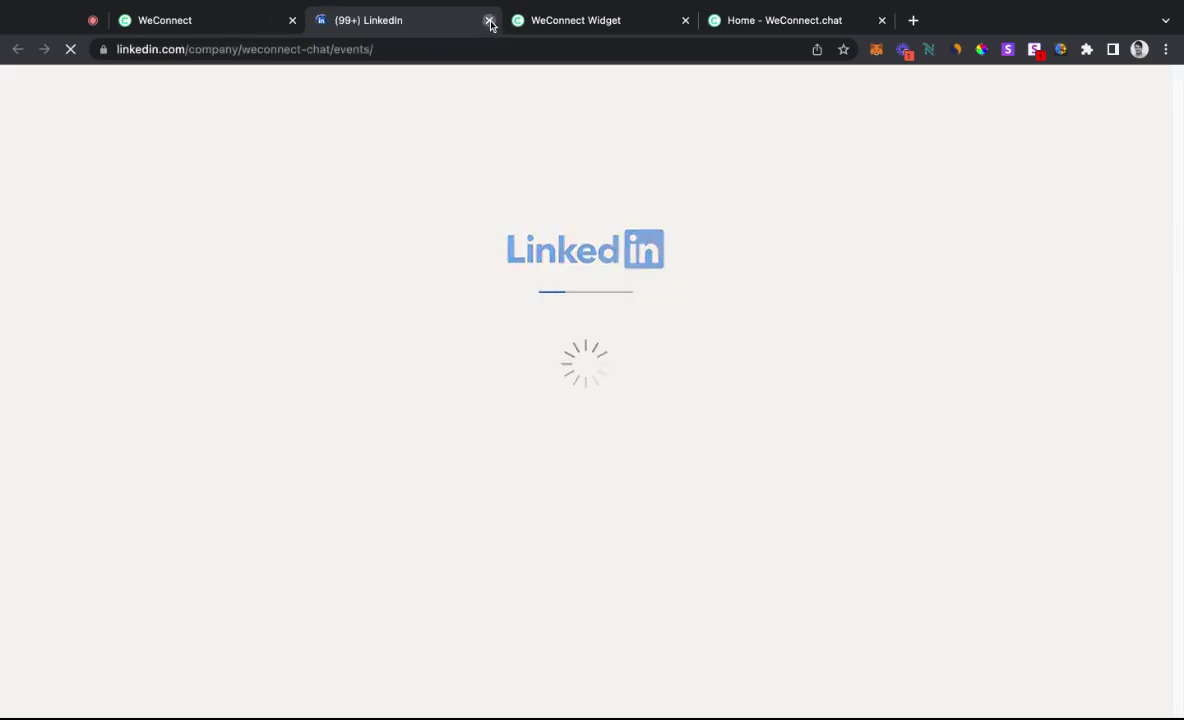
left_click(230, 25)
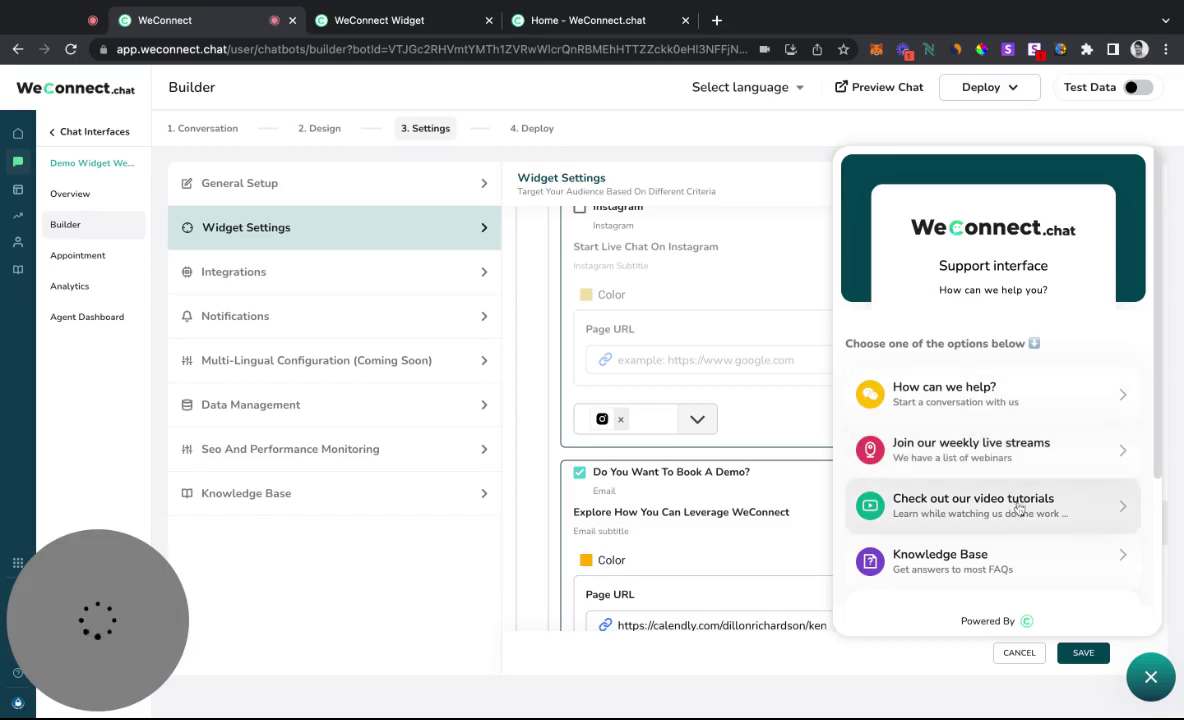
left_click(872, 502)
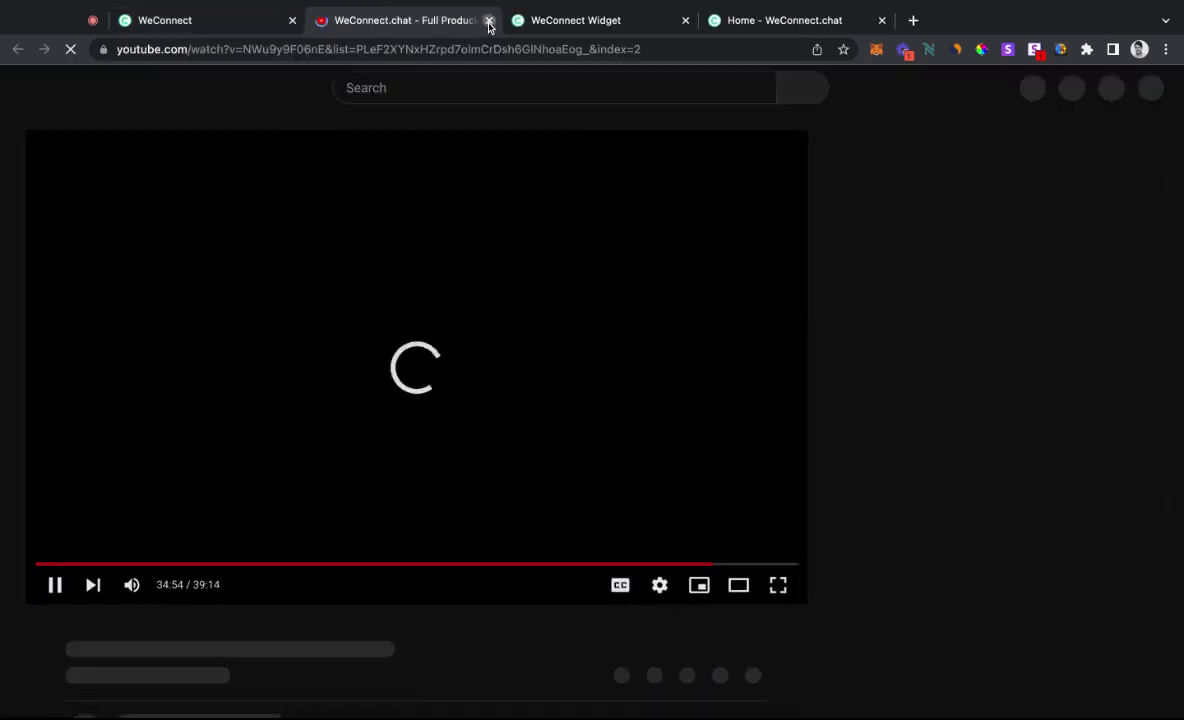
left_click(488, 21)
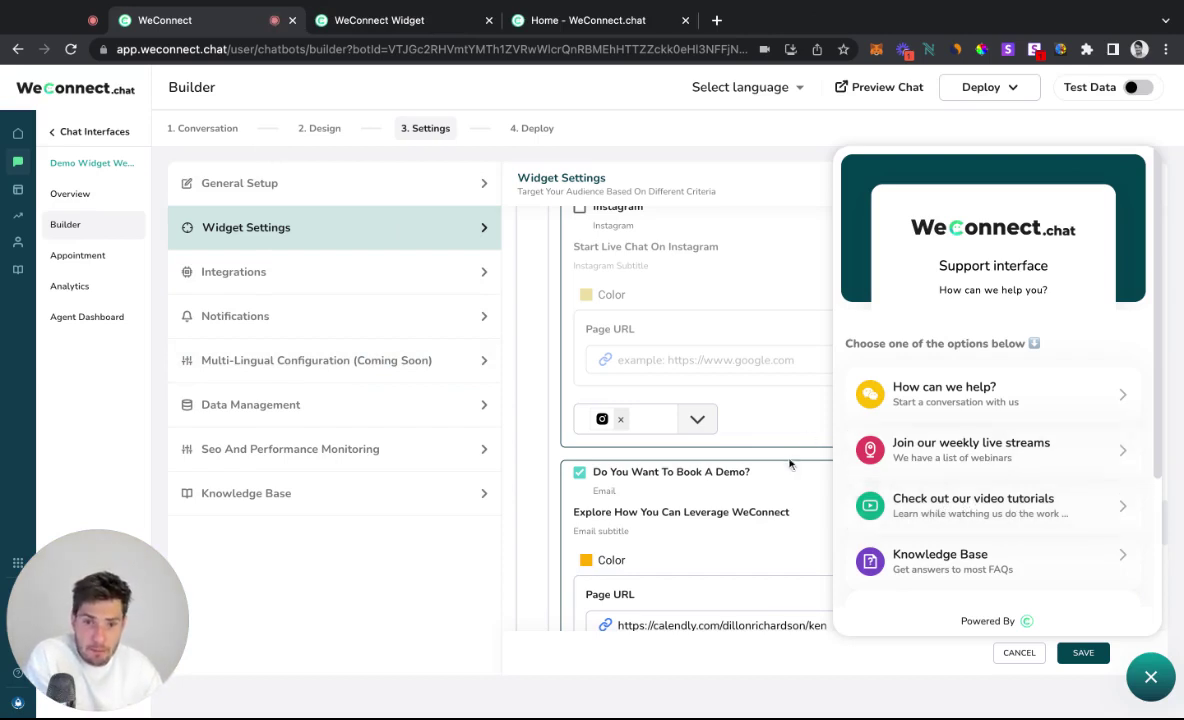
Close the support widget and compare the Whatsapp, FB Messenger, Instagram and Book A Demo starter cards in the Widget Settings.
scroll(660, 475, "up", 5)
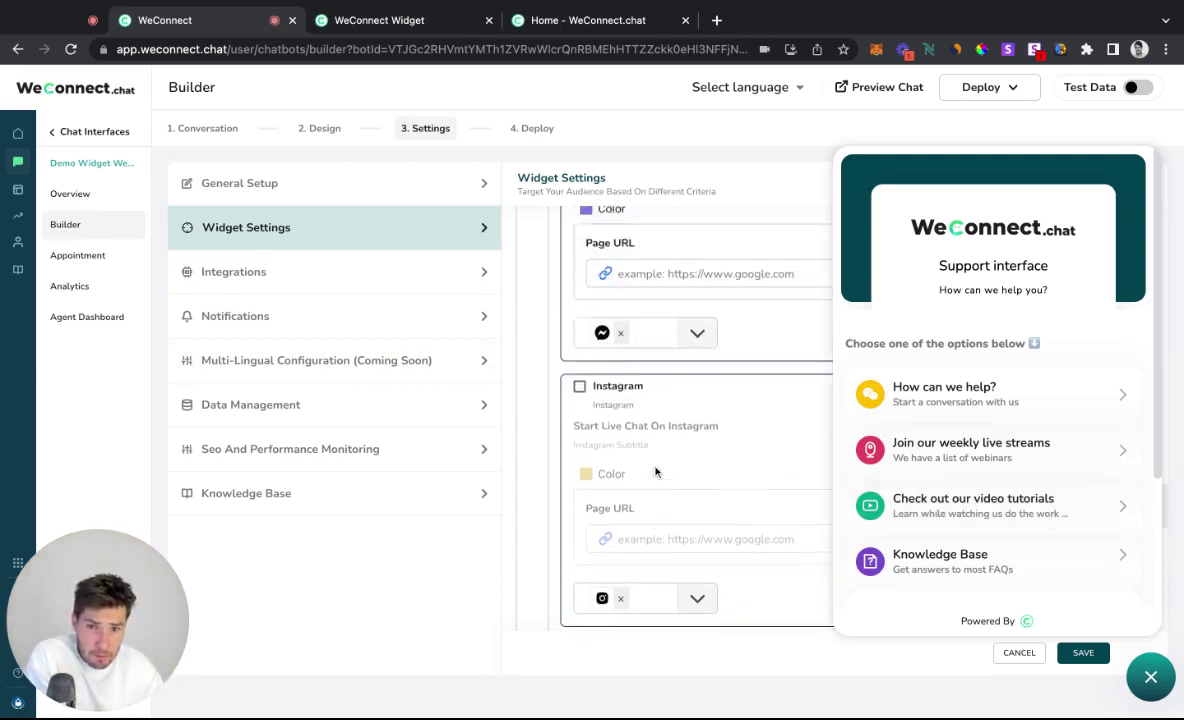
scroll(719, 486, "up", 5)
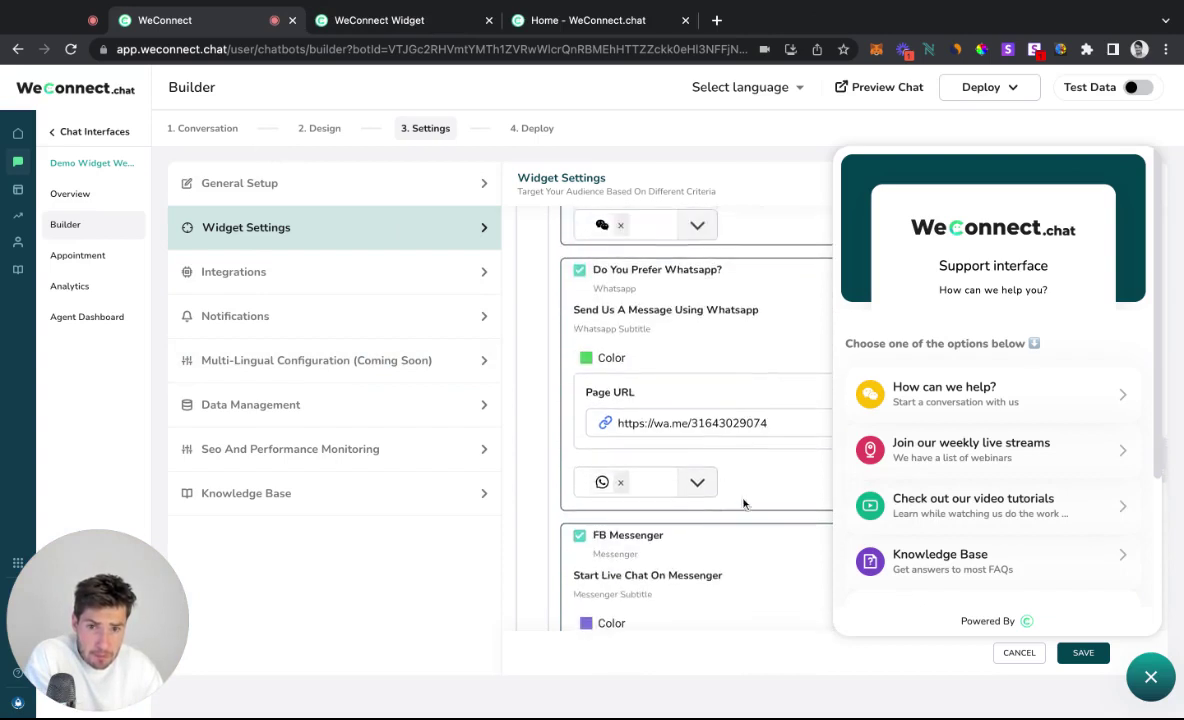
left_click(1158, 678)
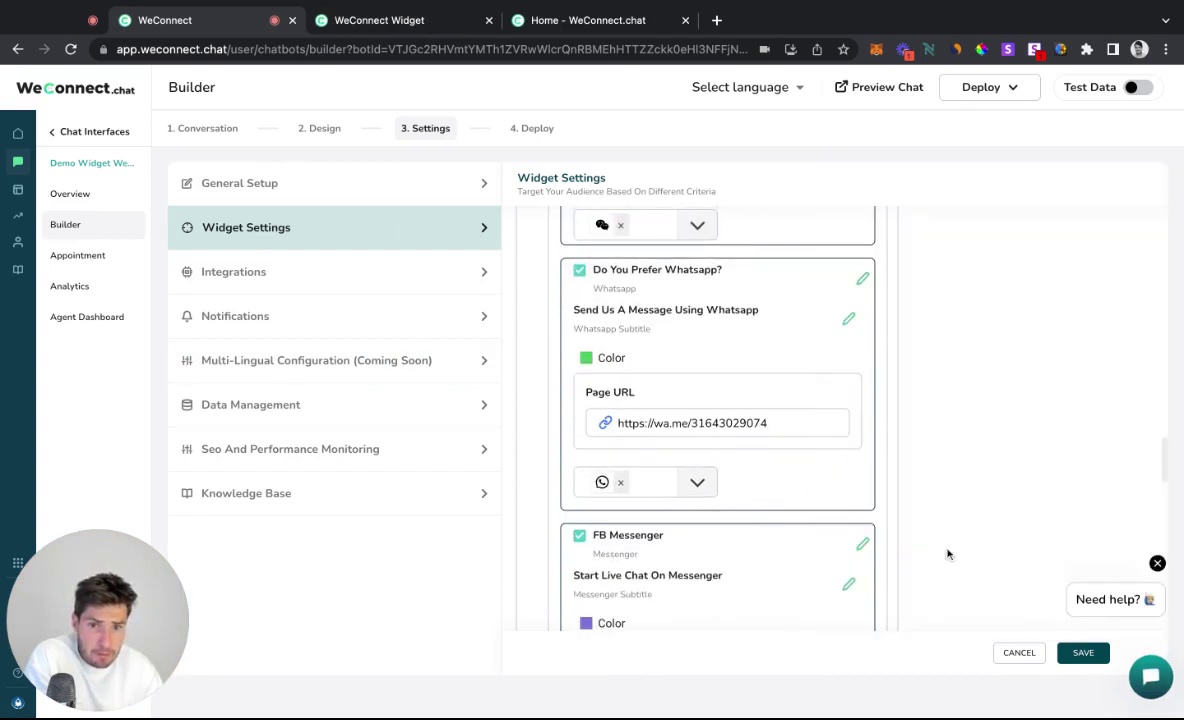
scroll(721, 403, "down", 3)
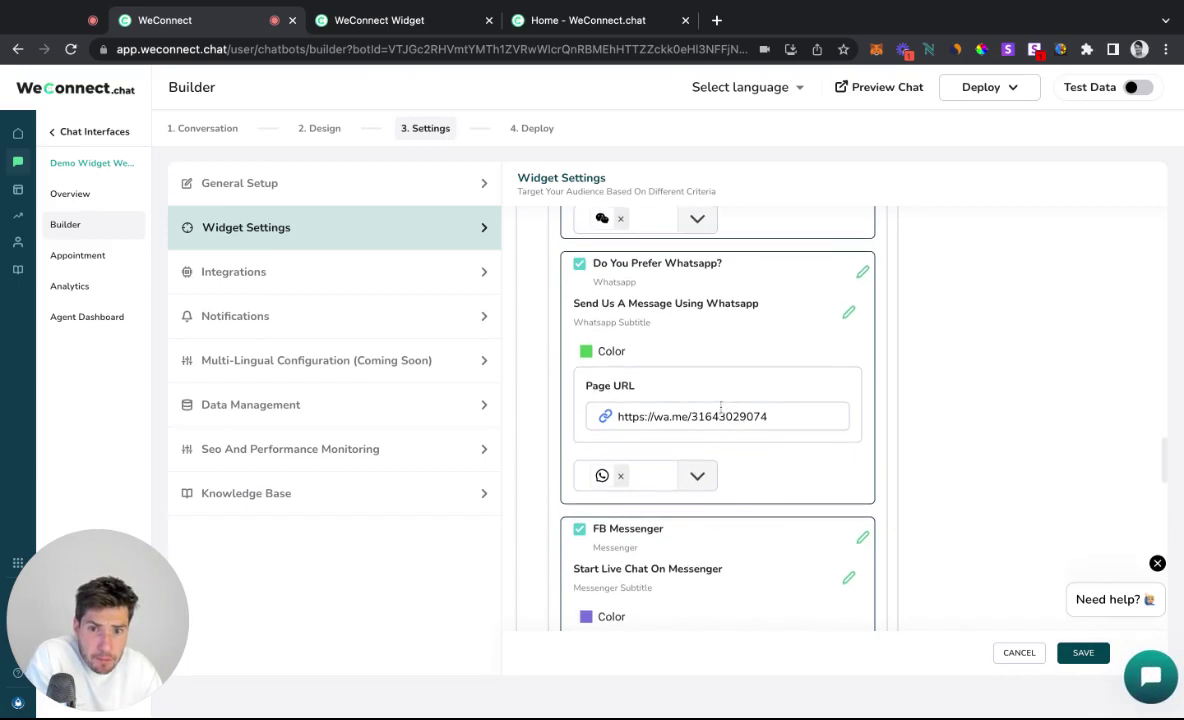
scroll(711, 410, "down", 9)
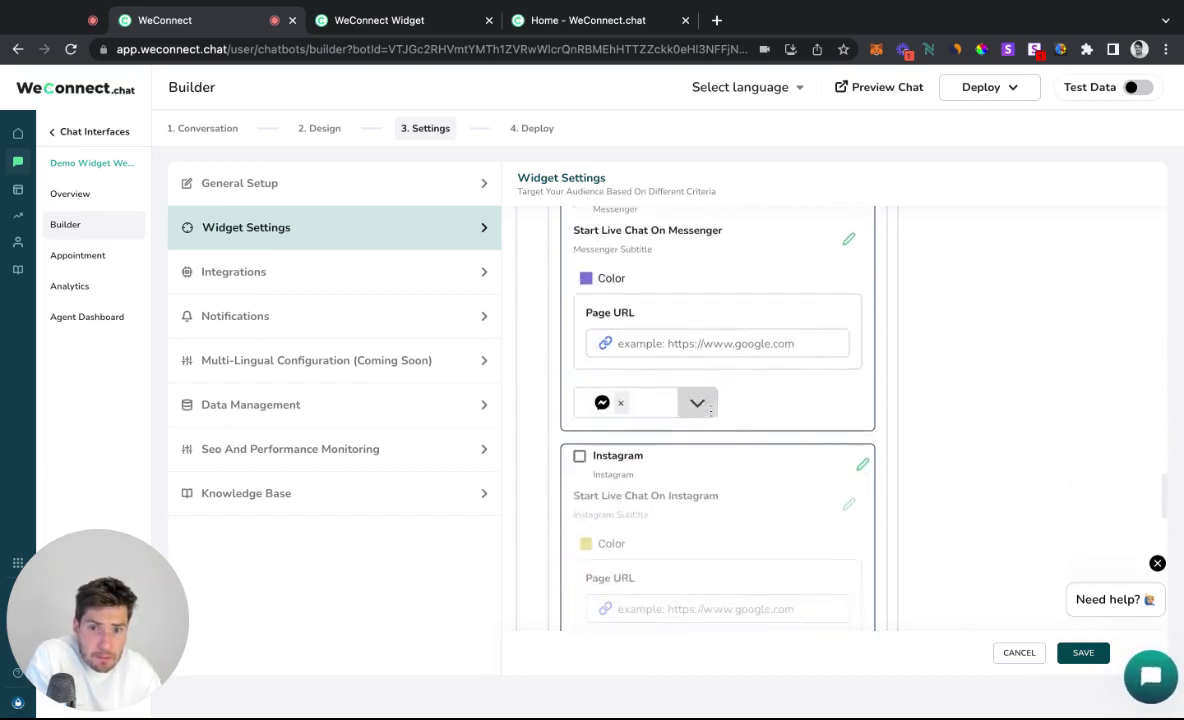
scroll(711, 415, "down", 6)
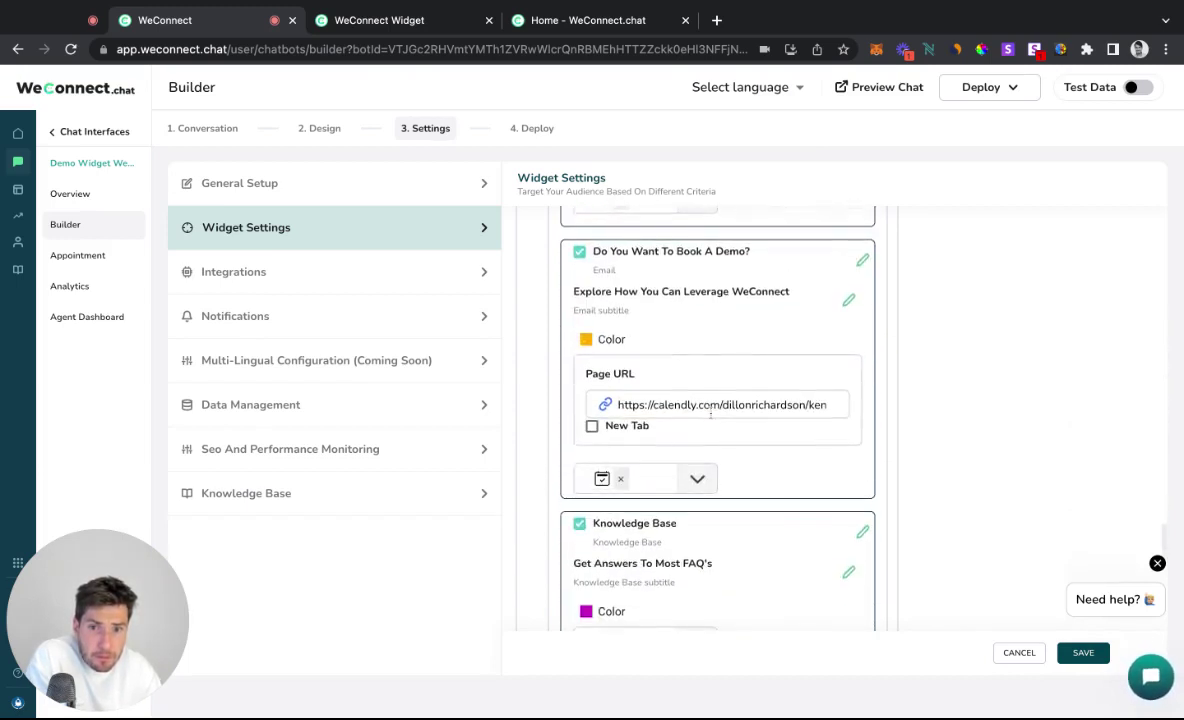
scroll(614, 431, "up", 9)
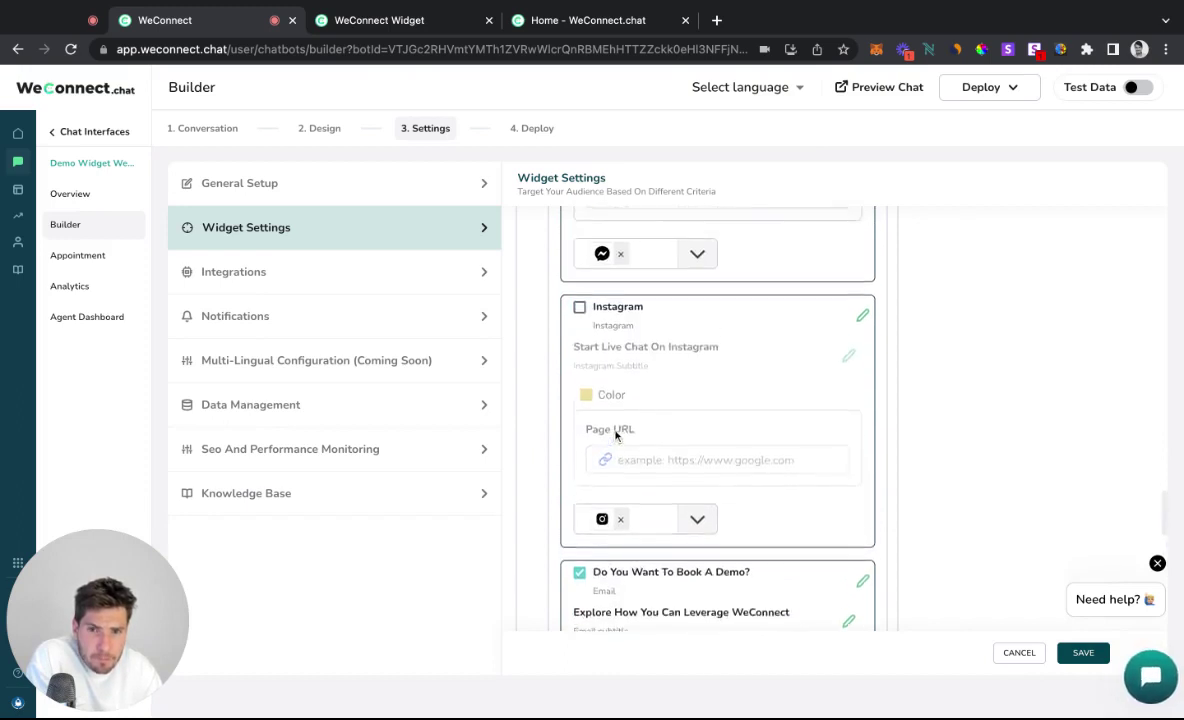
scroll(631, 549, "up", 6)
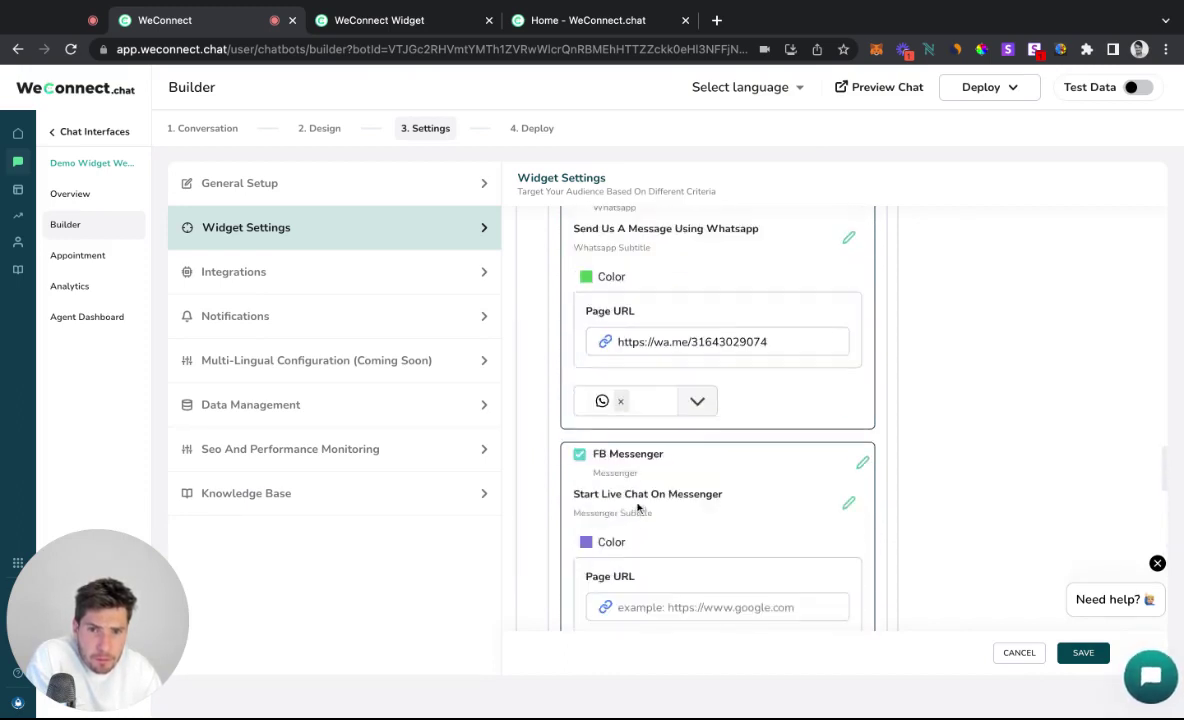
scroll(626, 549, "down", 1)
scroll(635, 420, "up", 3)
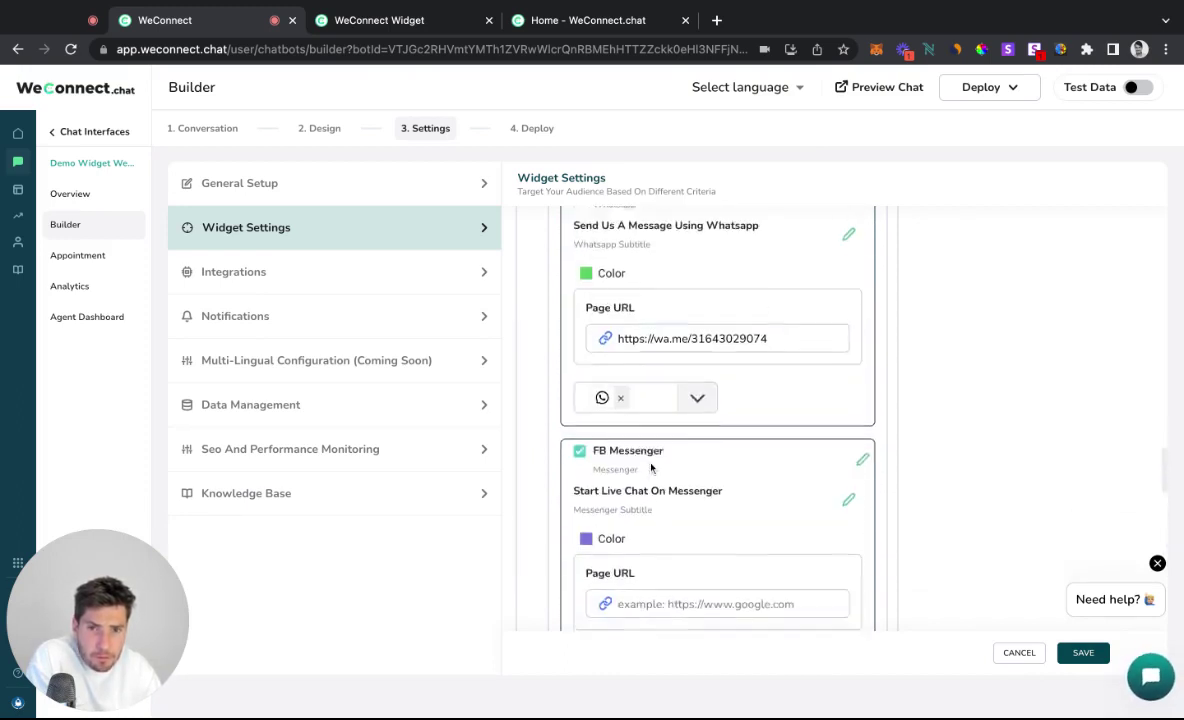
scroll(640, 305, "up", 2)
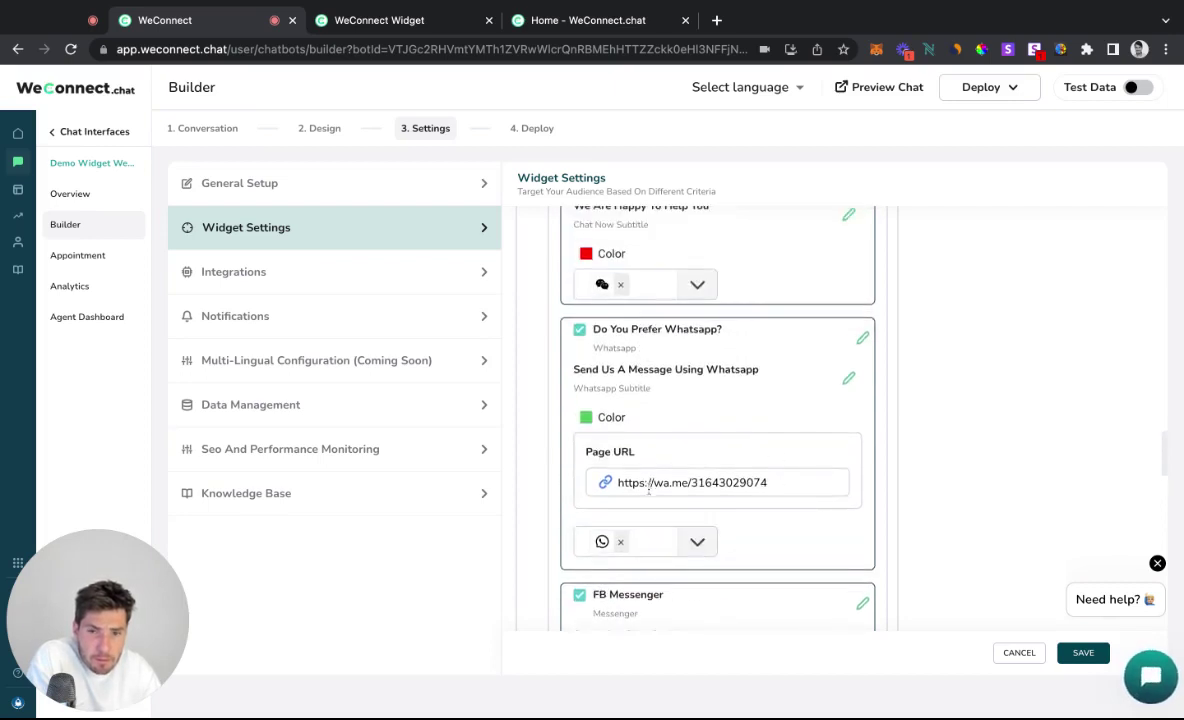
Find the Do You Want To Book A Demo? starter card and inspect its full Calendly Page URL.
scroll(651, 492, "down", 17)
scroll(651, 492, "down", 1)
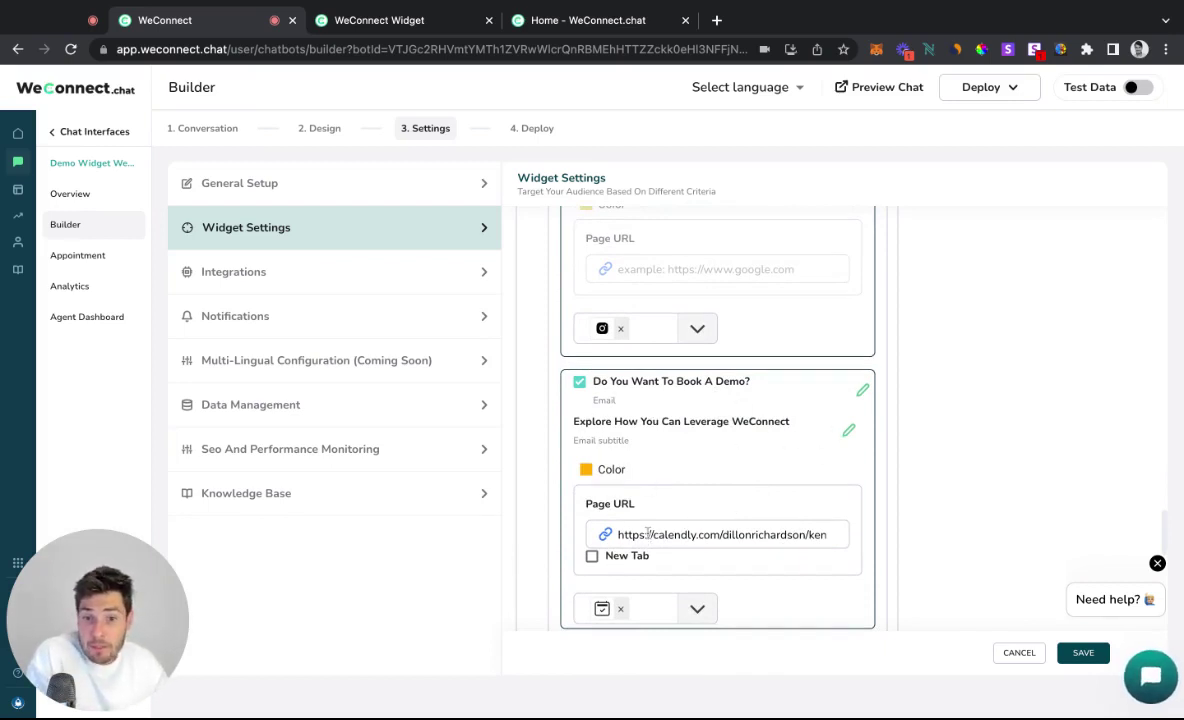
triple_click(619, 535)
left_click(765, 543)
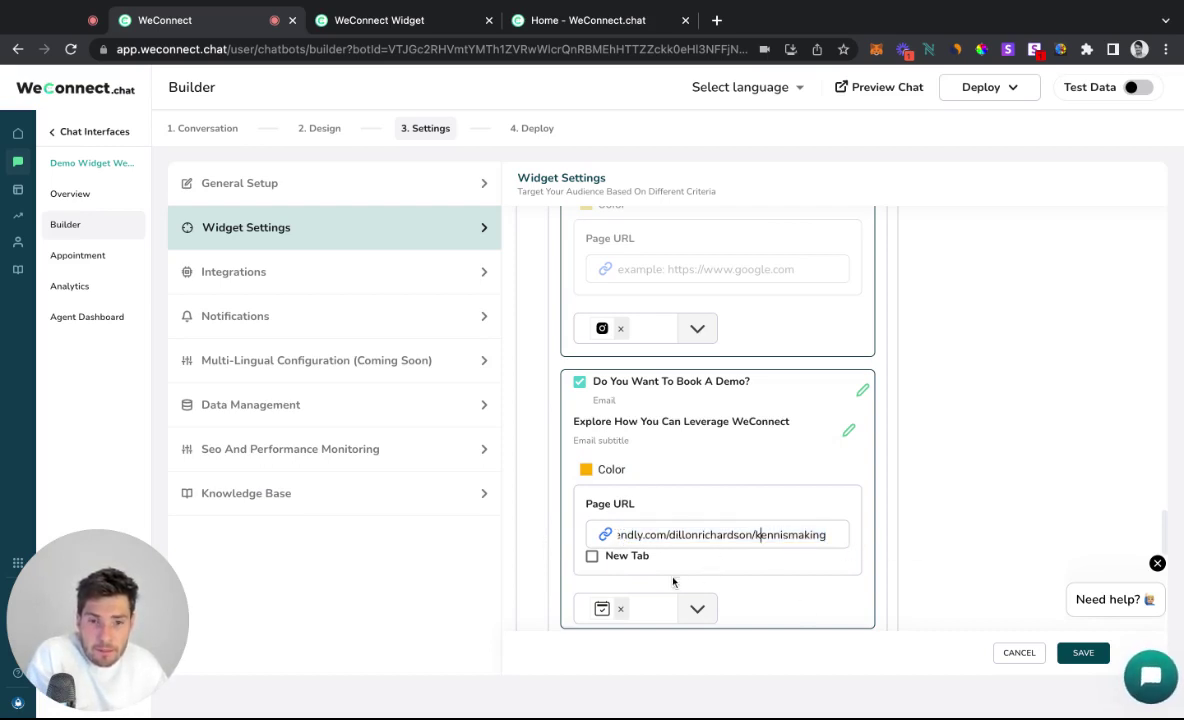
left_click(976, 590)
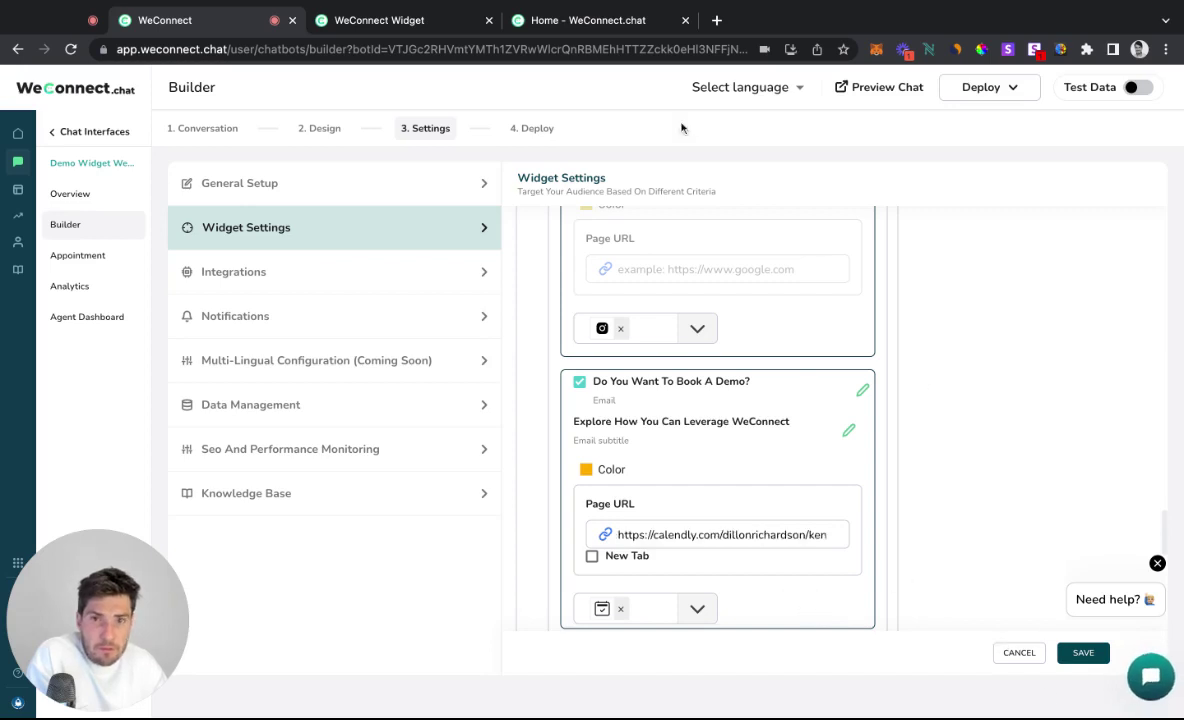
Switch to the widget preview, open the Do You Want To Book A Demo? card's Calendly calendar and return to the welcome screen.
left_click(378, 22)
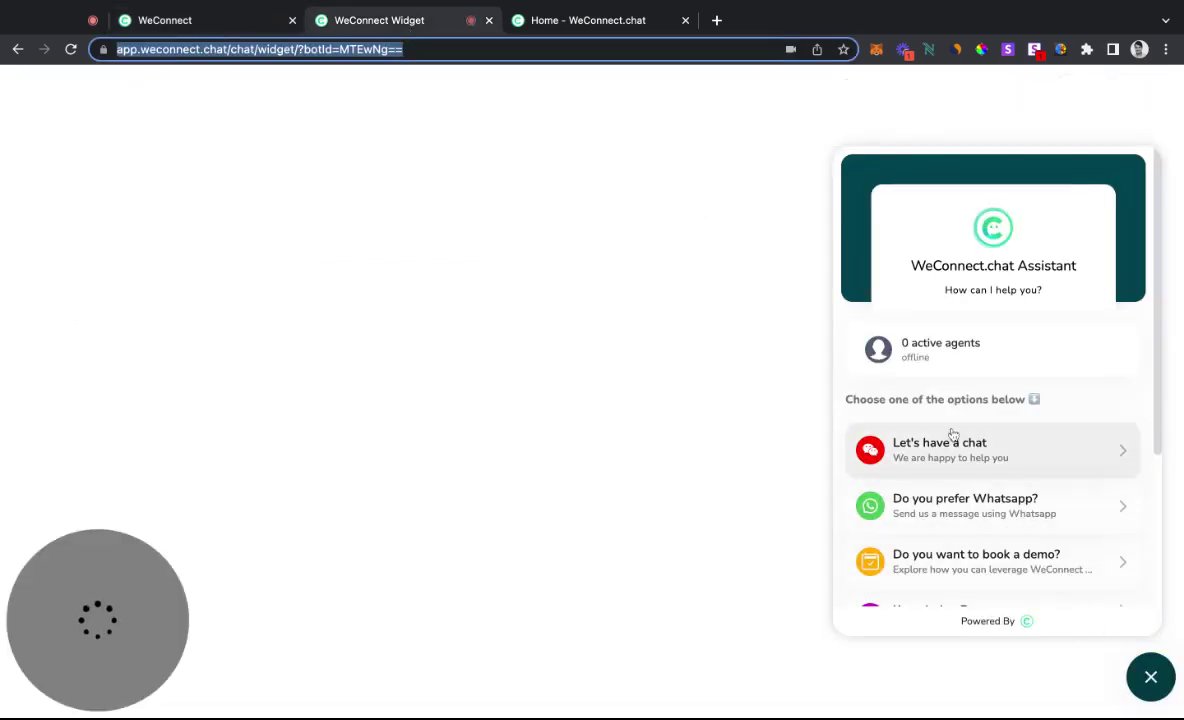
scroll(900, 465, "down", 1)
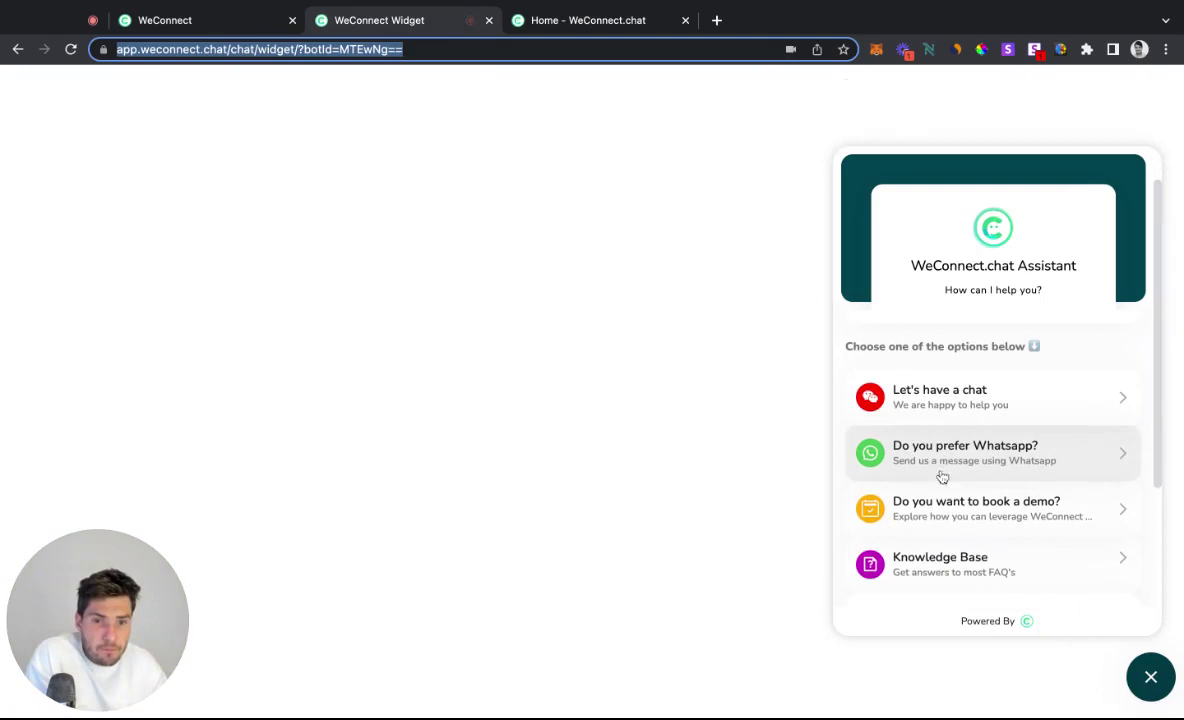
left_click(924, 526)
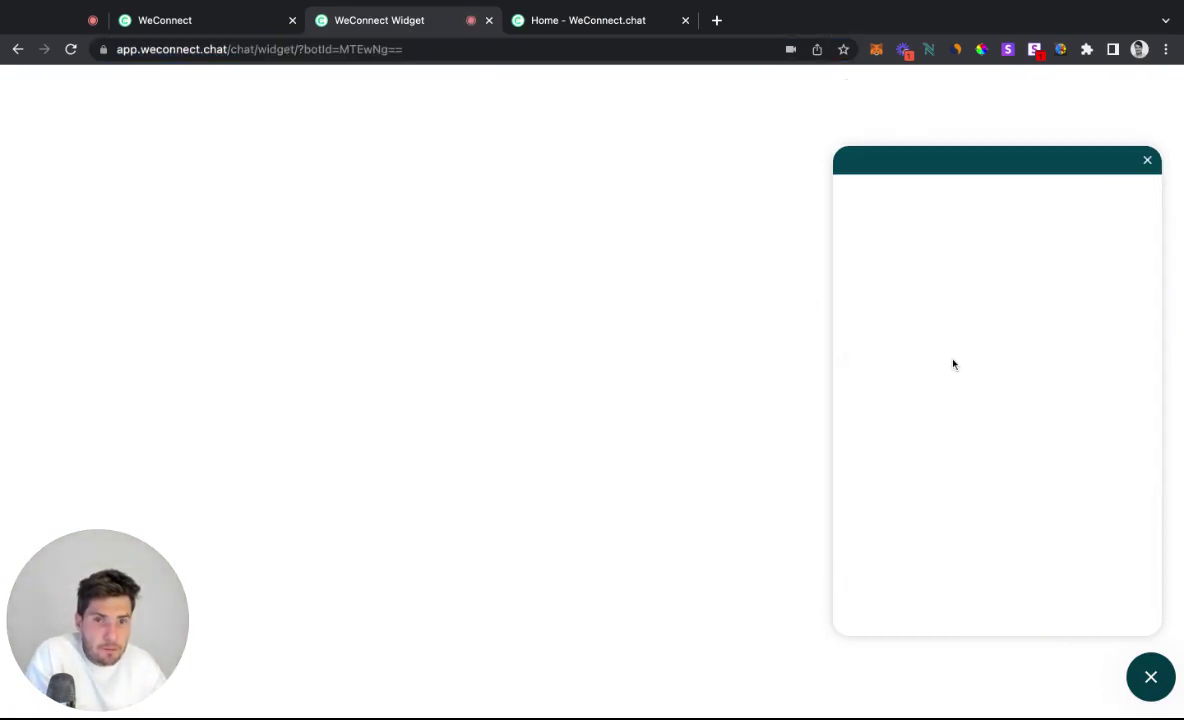
scroll(955, 370, "down", 3)
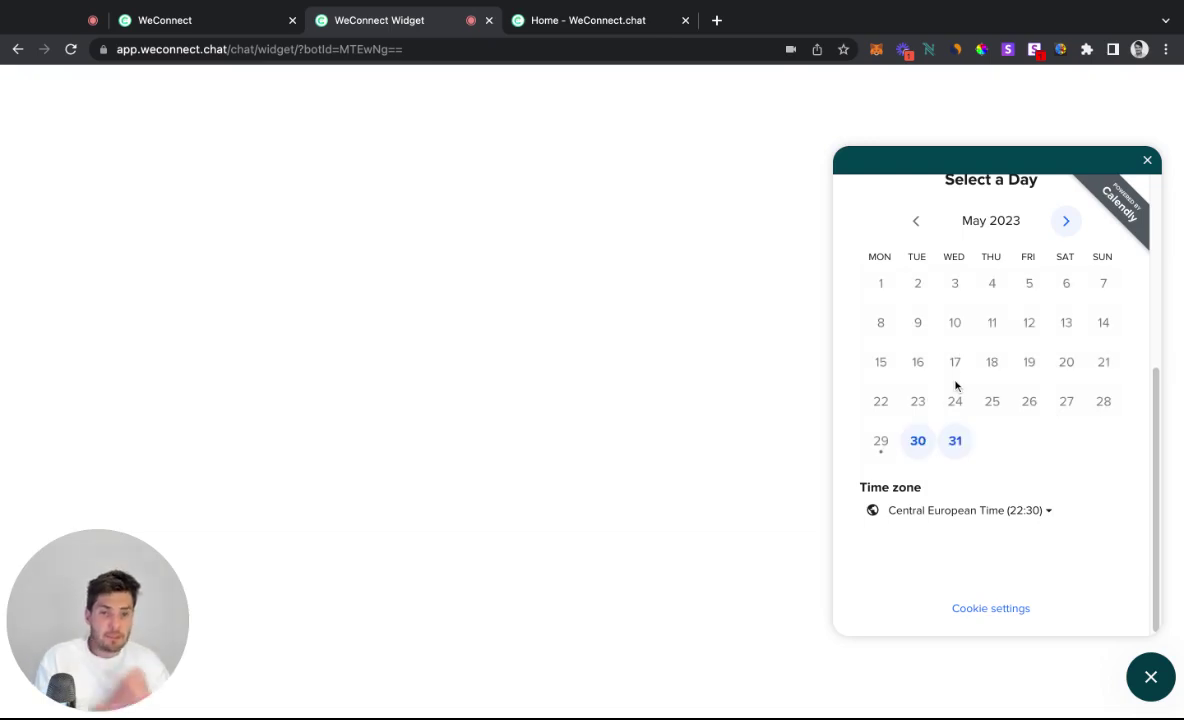
left_click(1147, 161)
scroll(980, 526, "down", 1)
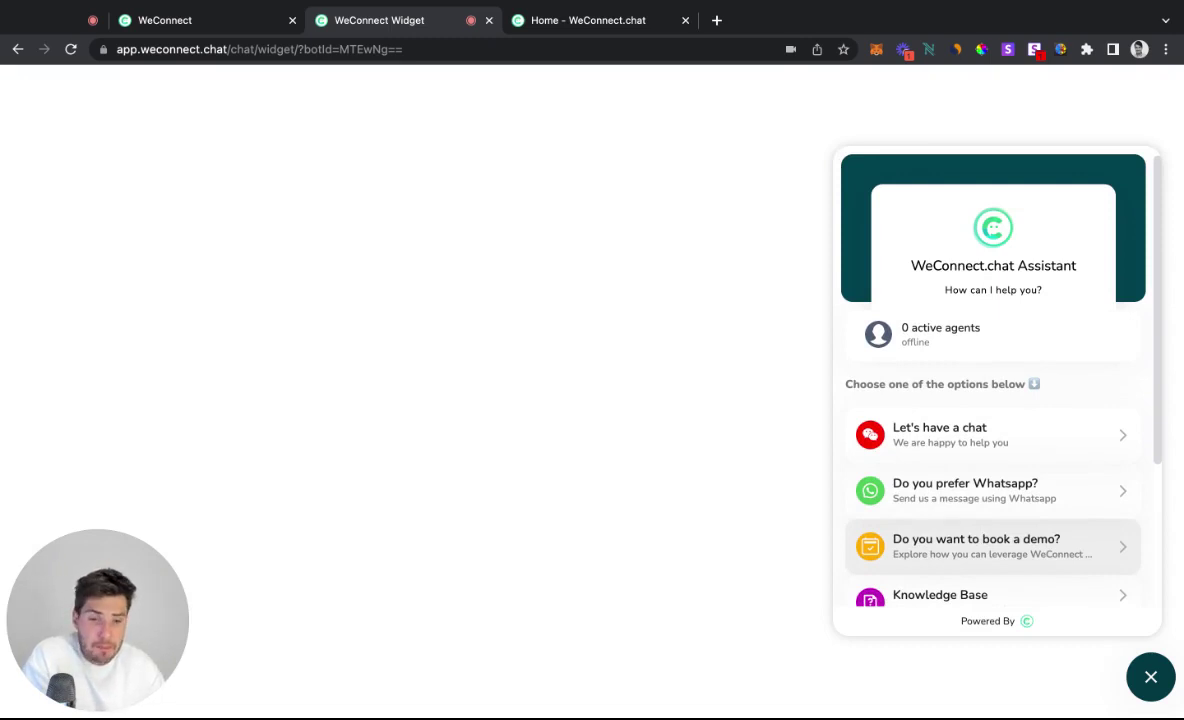
scroll(978, 532, "down", 1)
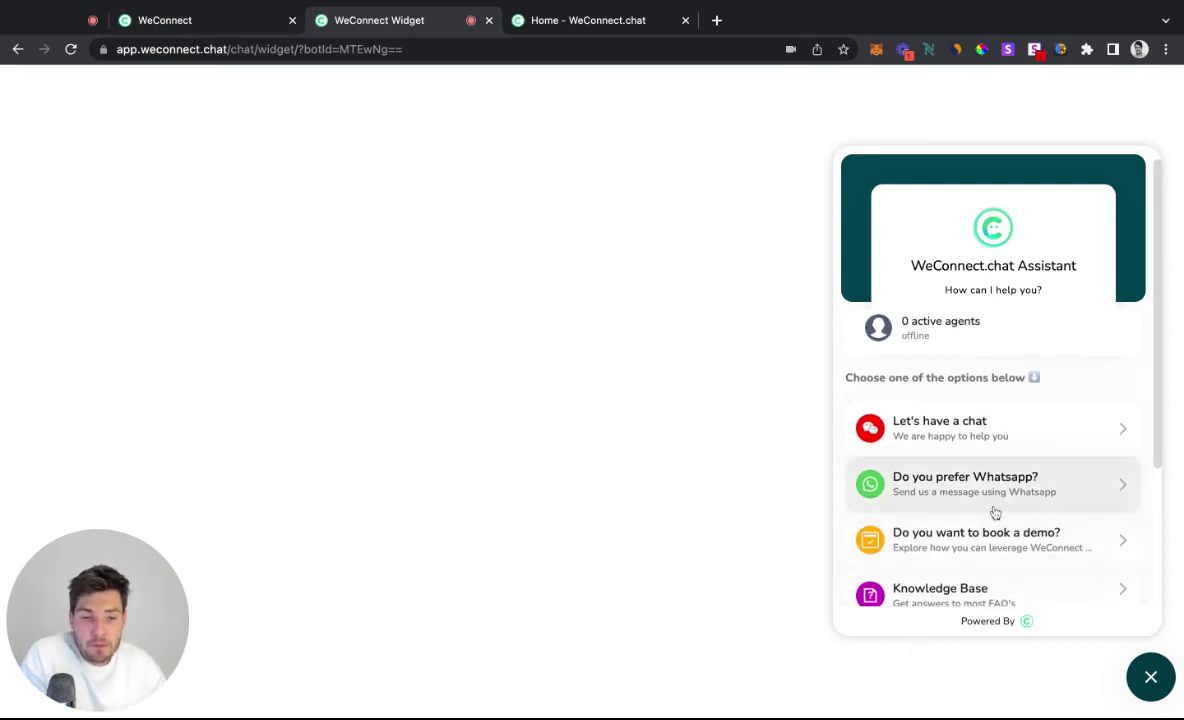
Check the starter cards in the live widget on the WeConnect.chat home page and return to the builder.
left_click(605, 24)
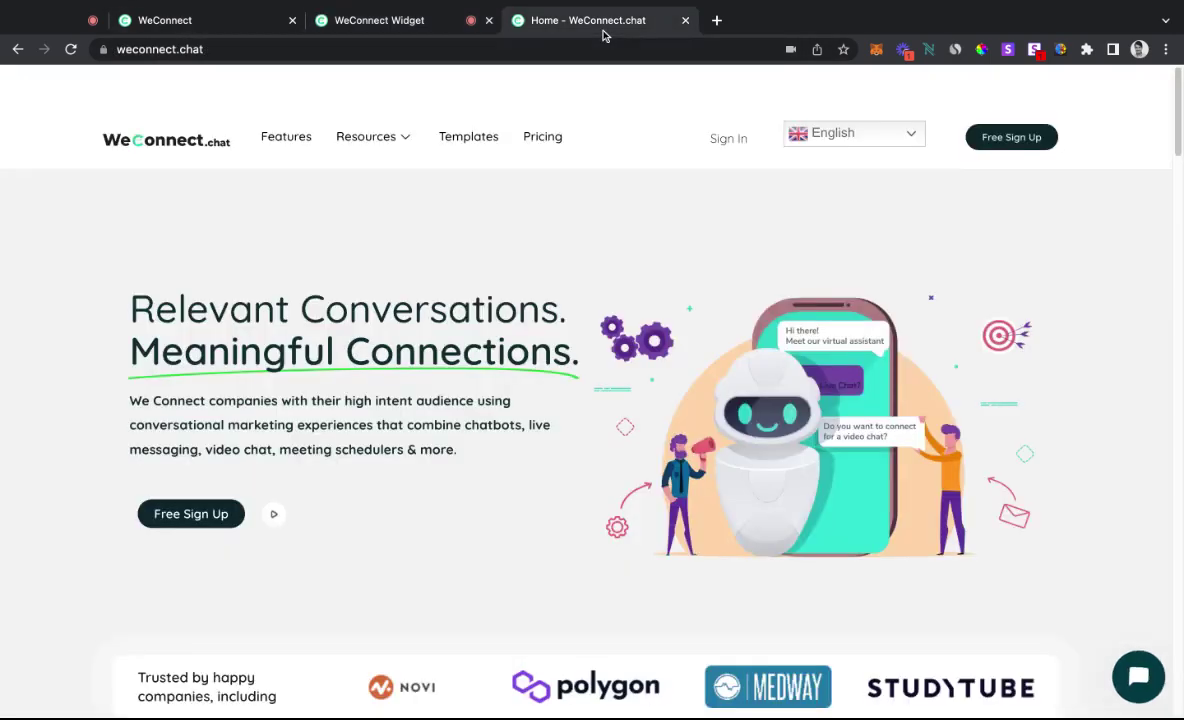
scroll(930, 256, "down", 6)
left_click(1150, 690)
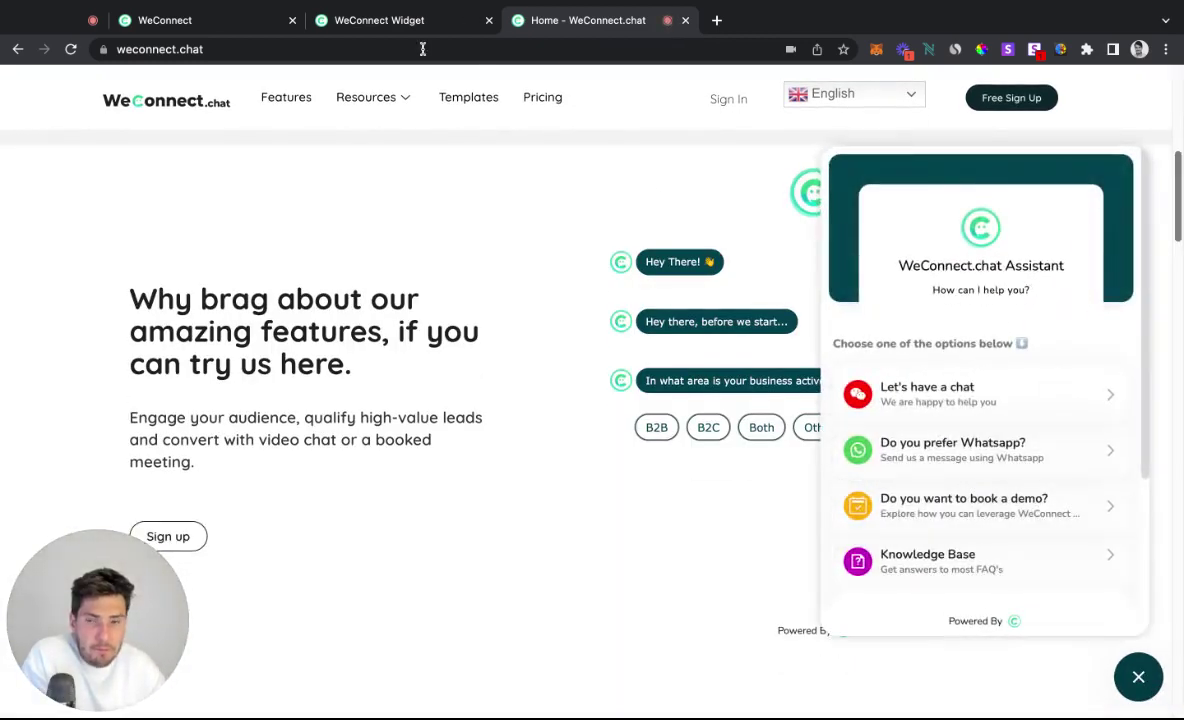
left_click(390, 22)
left_click(233, 20)
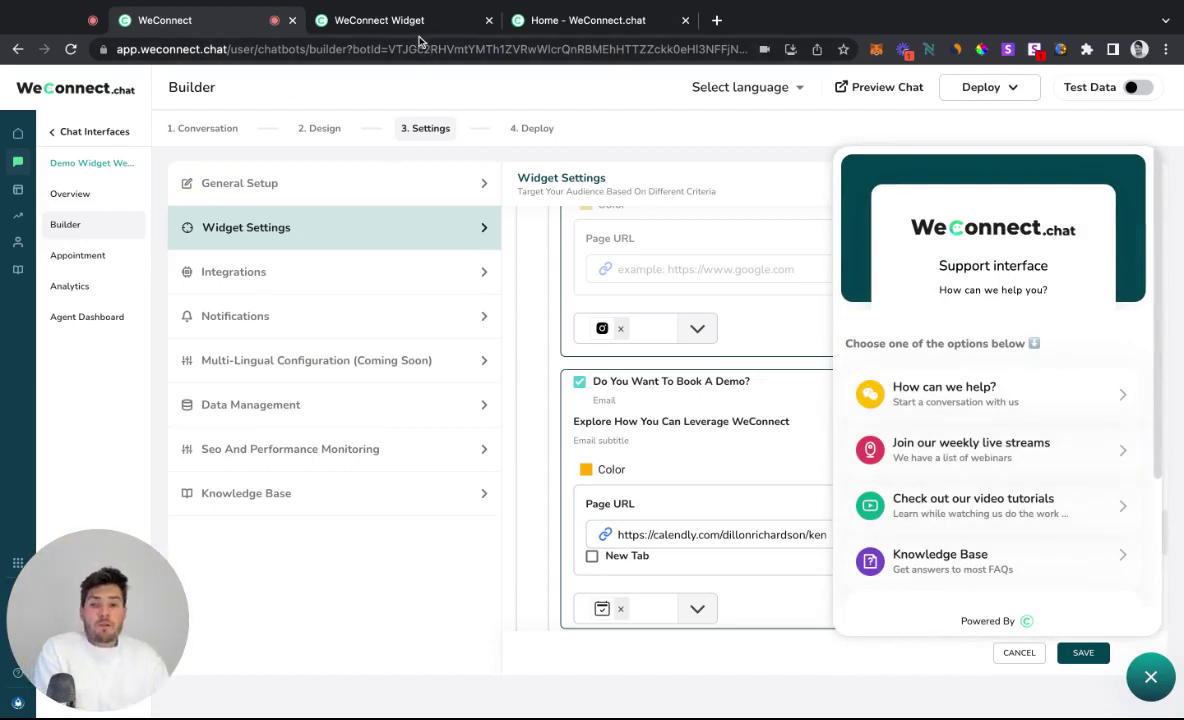
Try the How Can We Help? card in the support widget, go back to its welcome screen and close the widget.
scroll(740, 436, "down", 1)
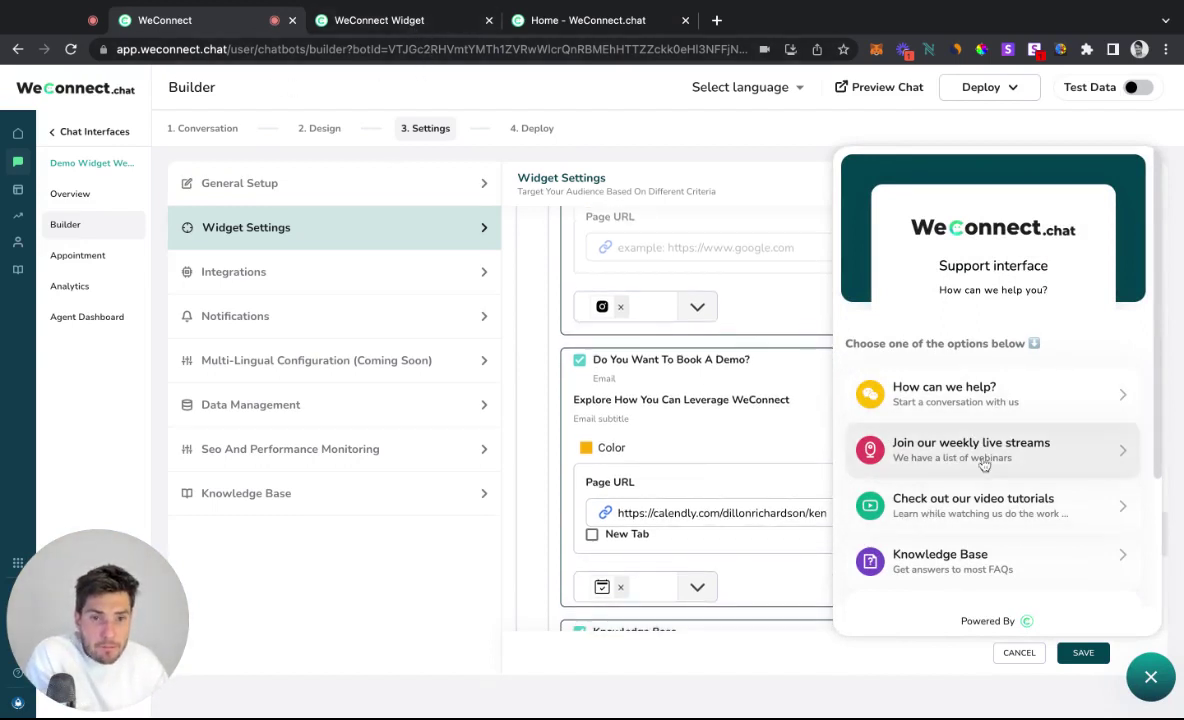
left_click(1141, 680)
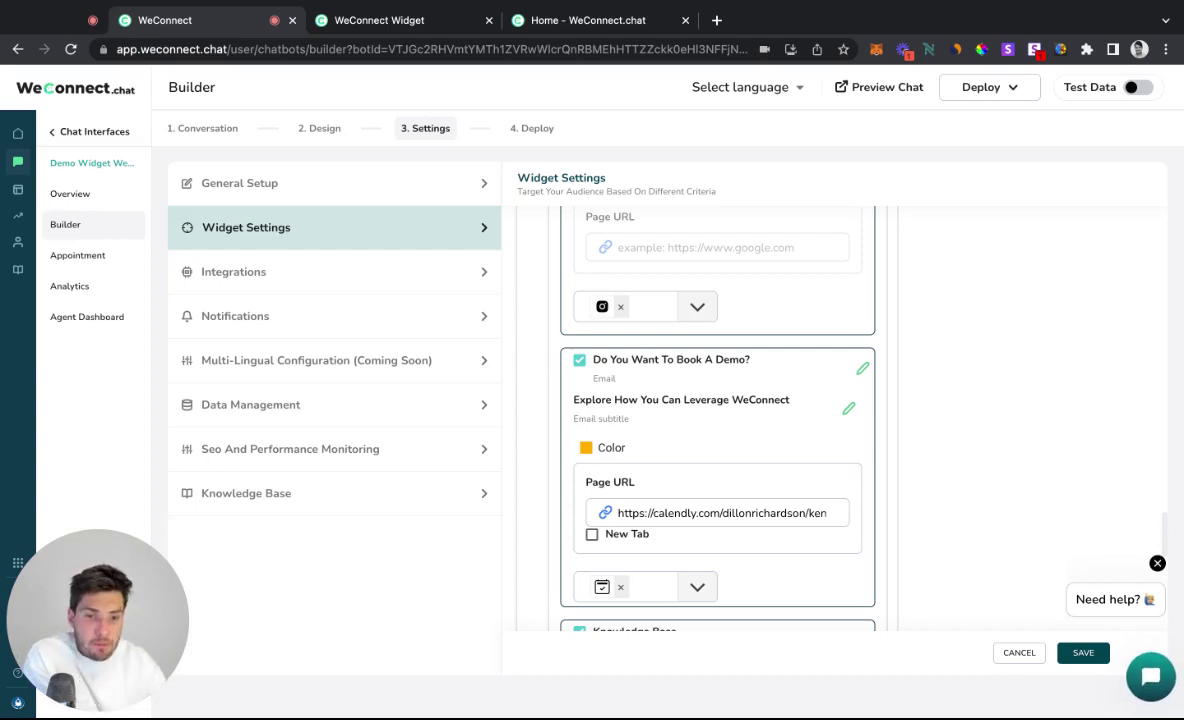
left_click(1150, 679)
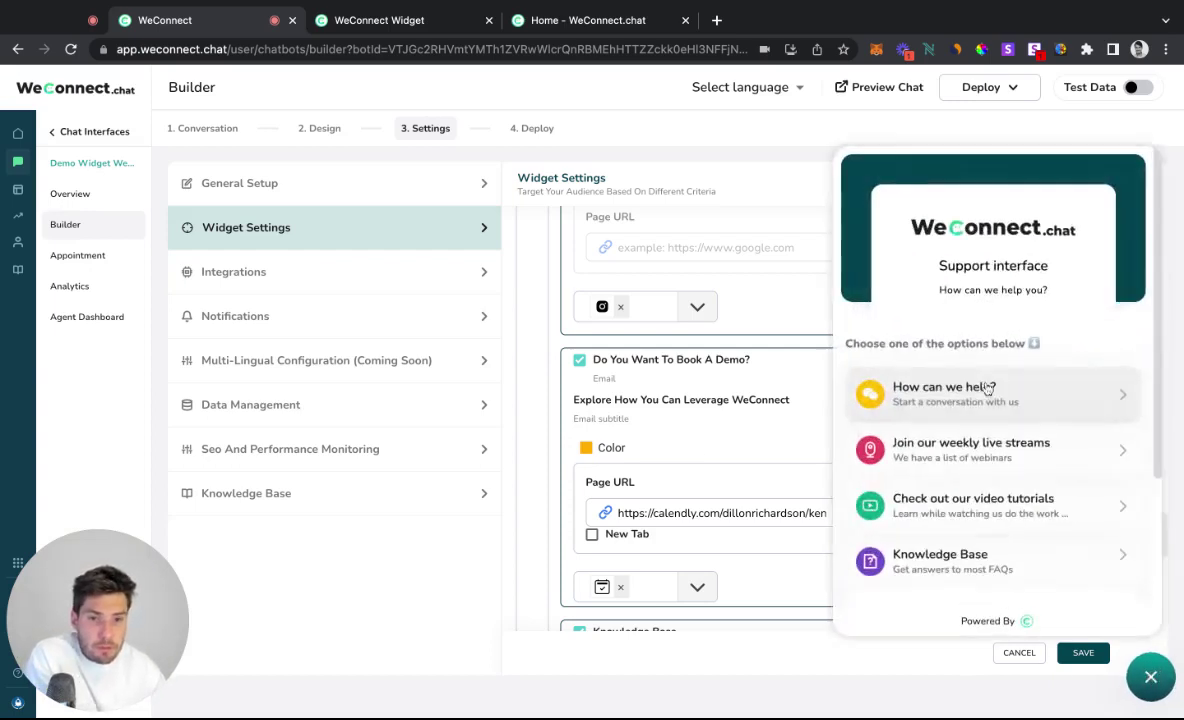
left_click(973, 395)
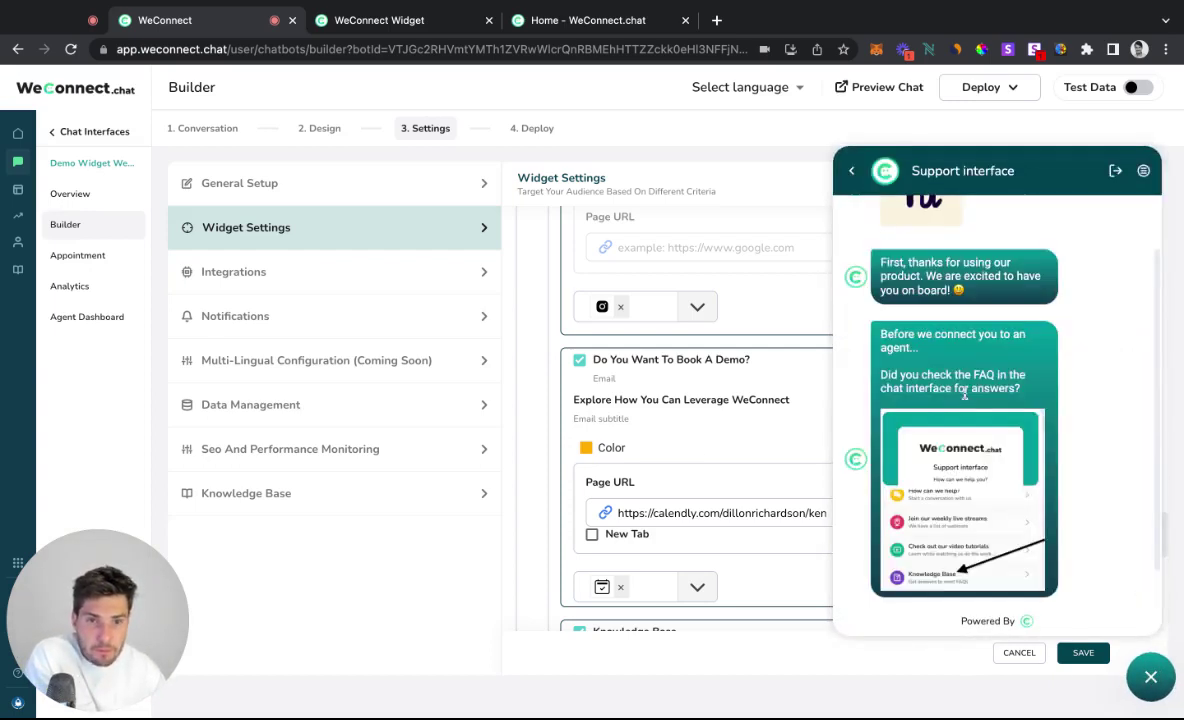
scroll(971, 431, "up", 2)
left_click(852, 171)
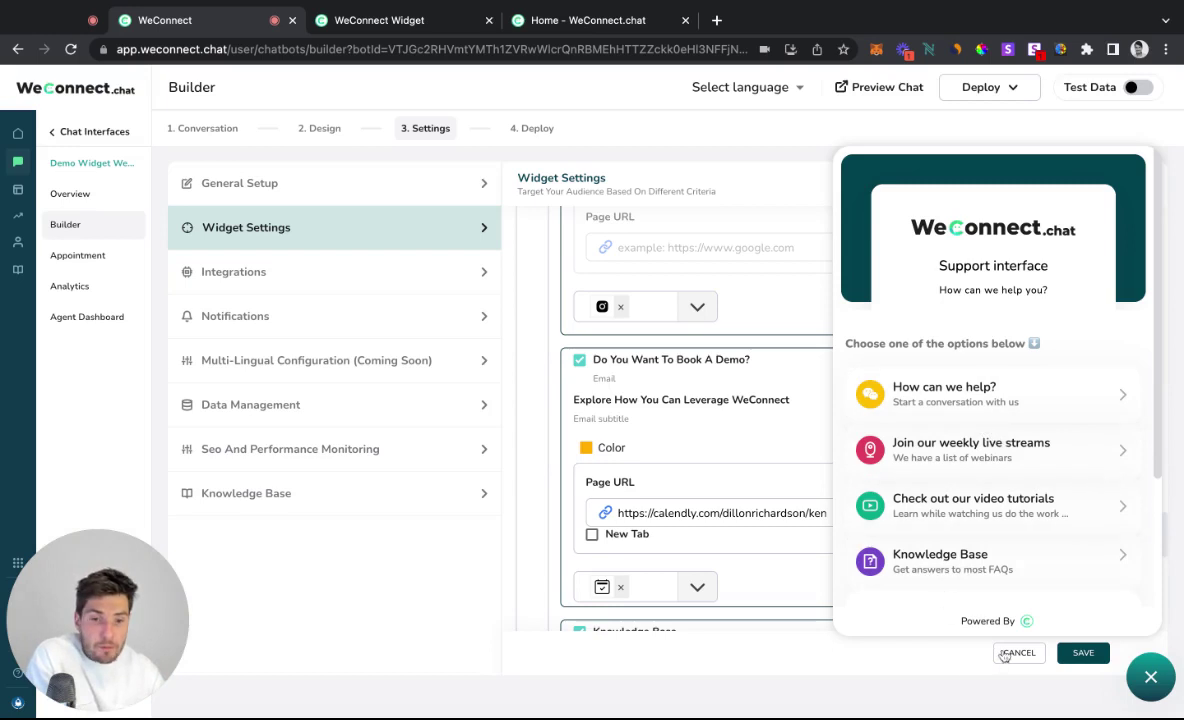
left_click(1151, 677)
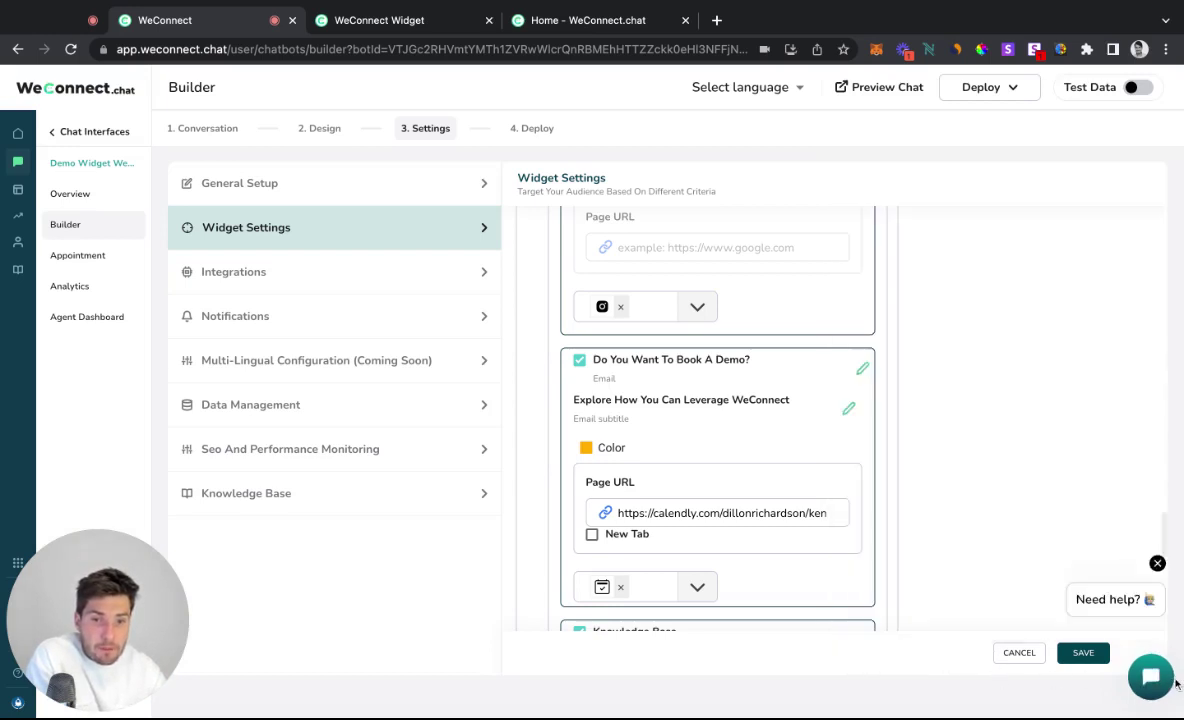
Examine the Knowledge Base starter card and compare it with the cards in the support widget and the widget preview, returning to the builder.
scroll(886, 475, "down", 10)
scroll(941, 516, "up", 5)
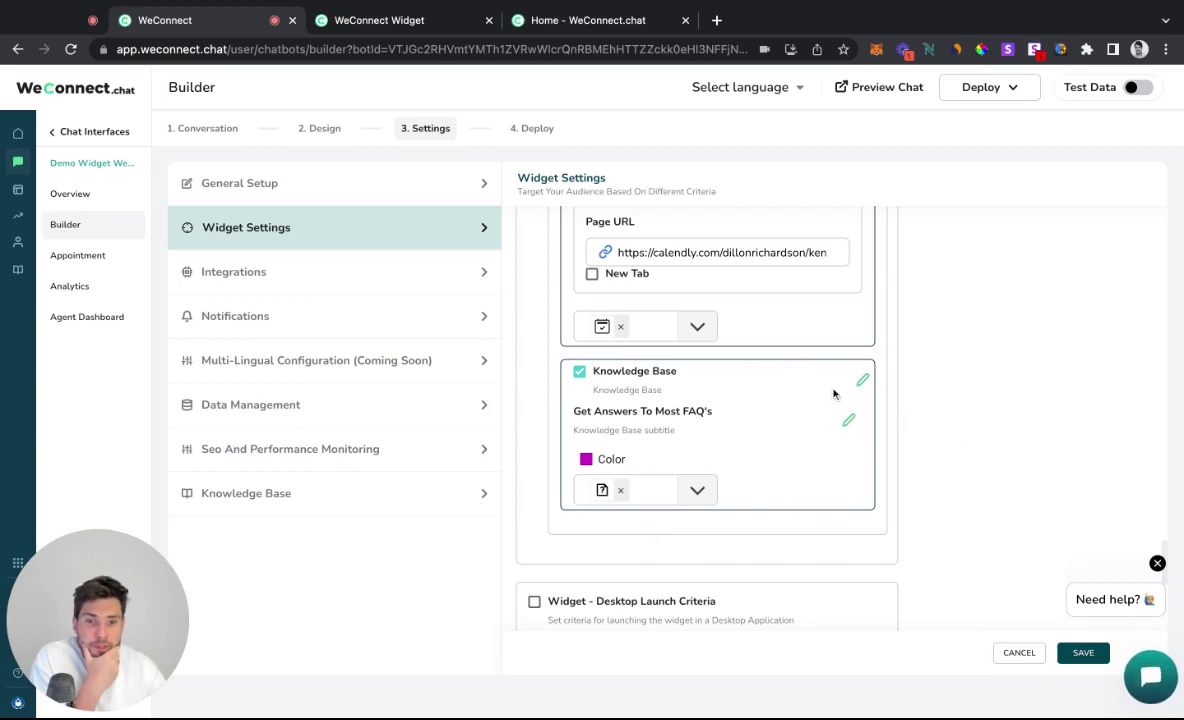
left_click(1150, 677)
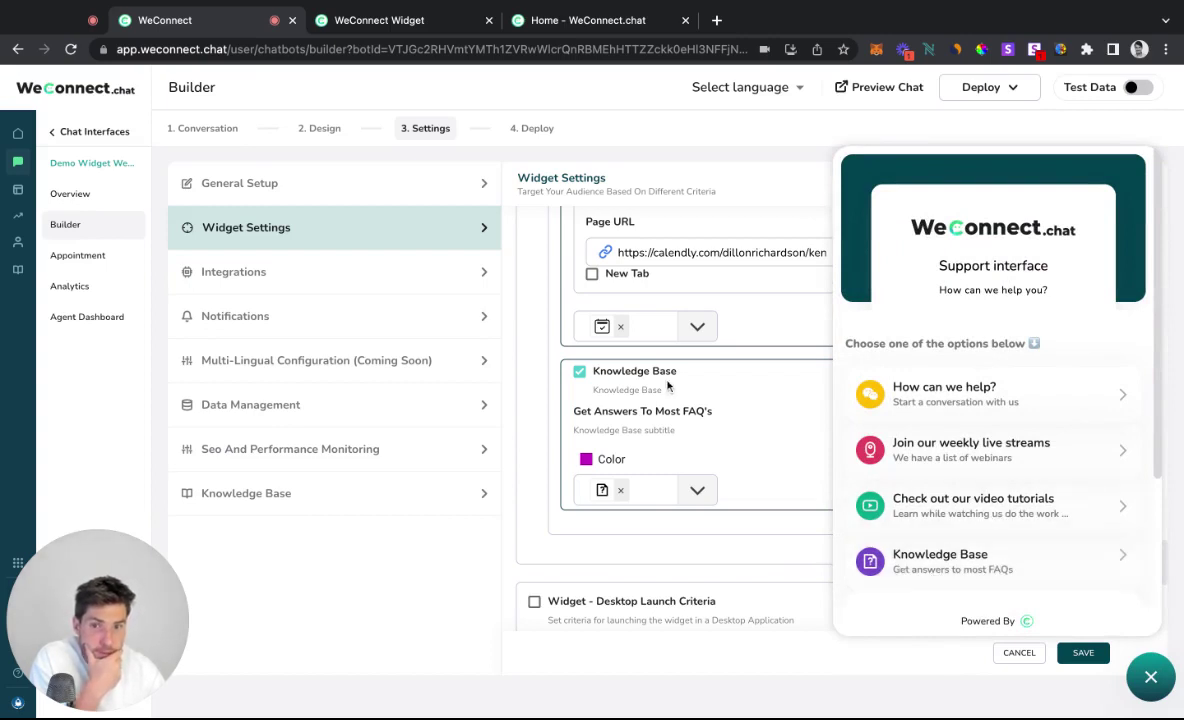
left_click(430, 22)
scroll(1000, 530, "down", 2)
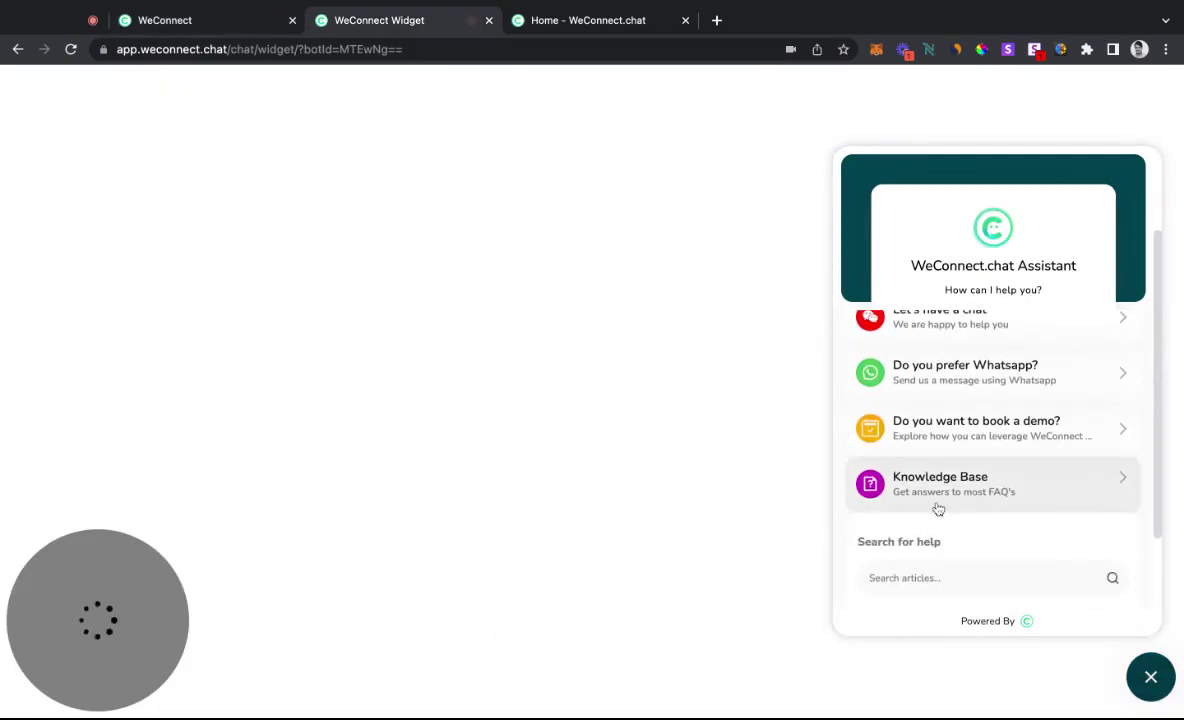
left_click(252, 16)
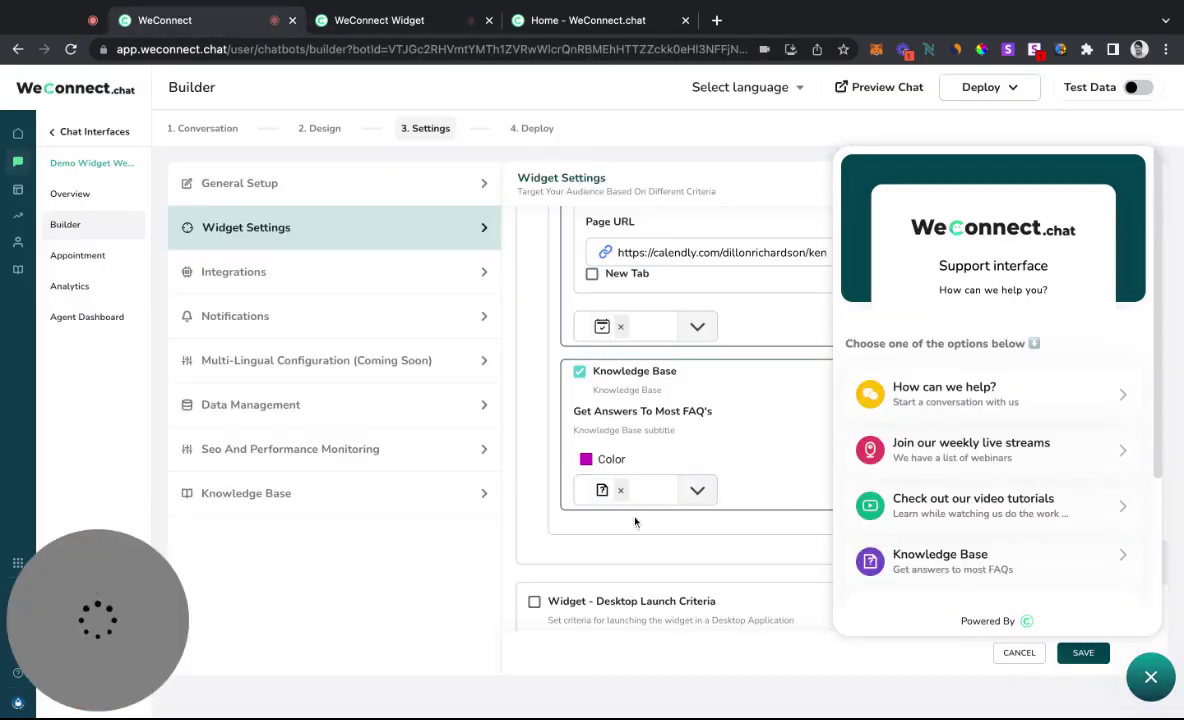
Check the icon choices of the FB Messenger starter card, leave the icon list and close the support widget.
scroll(624, 373, "up", 8)
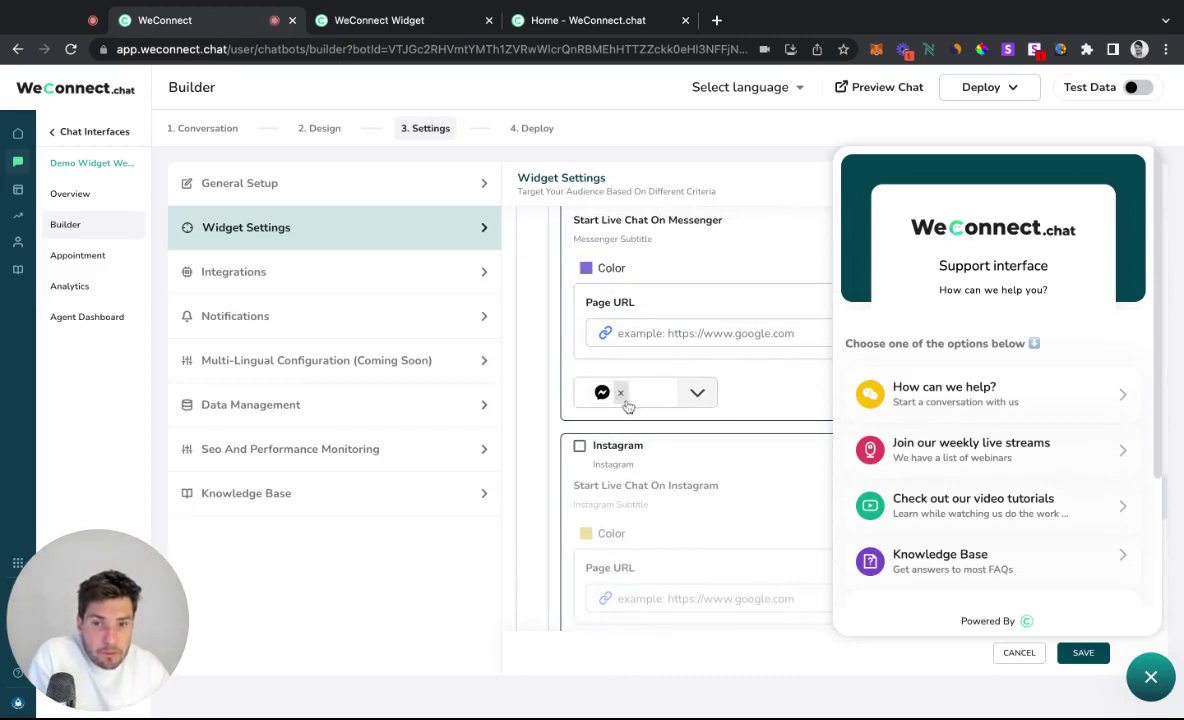
left_click(697, 392)
left_click(890, 388)
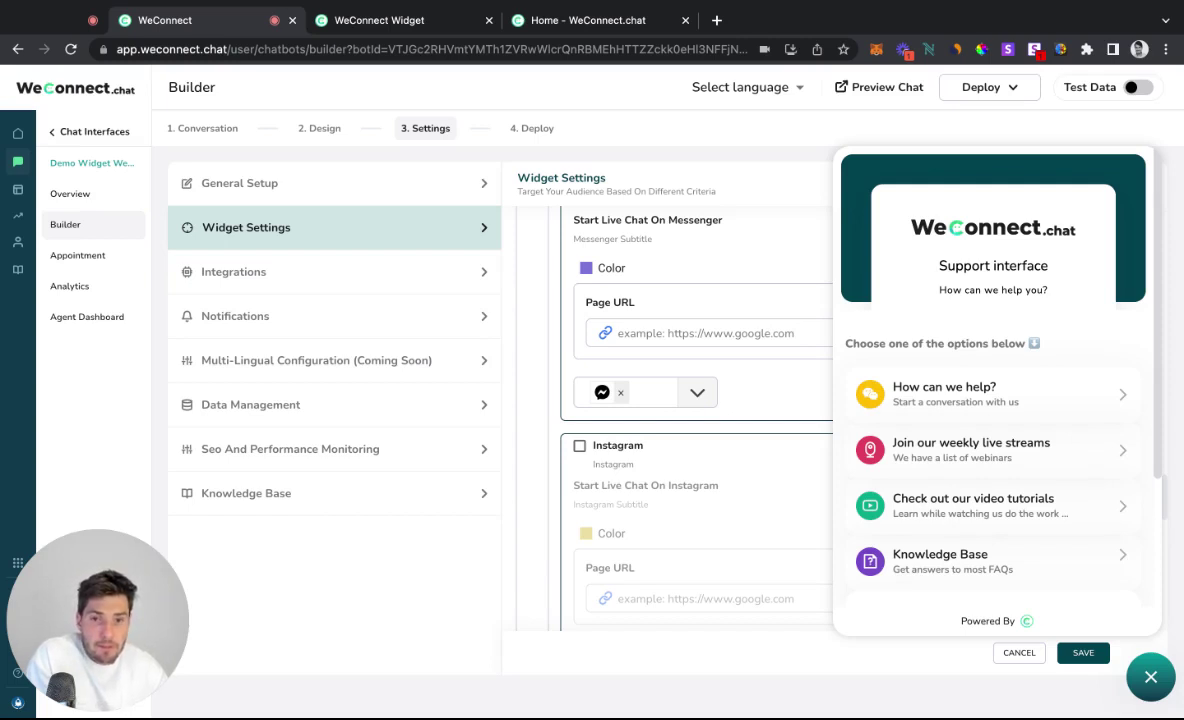
left_click(1150, 678)
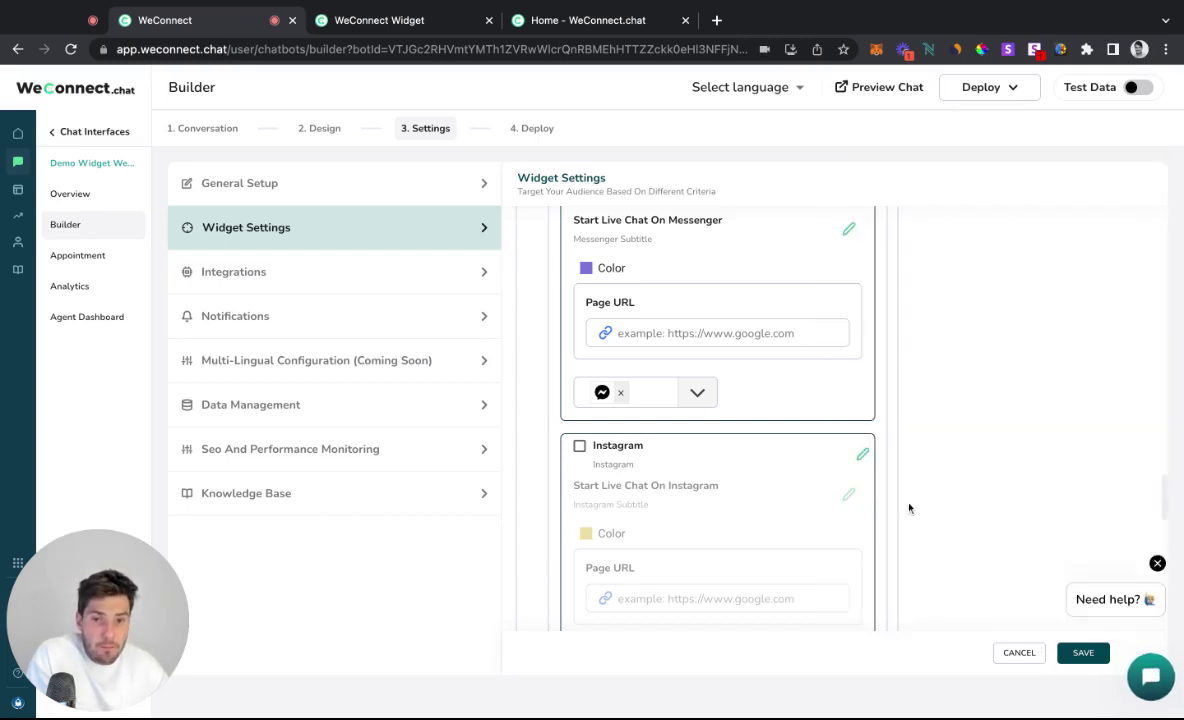
Review the starter cards from Do You Prefer Whatsapp? to Knowledge Base, examining which are enabled and their page URLs, colors and icons.
scroll(875, 500, "down", 10)
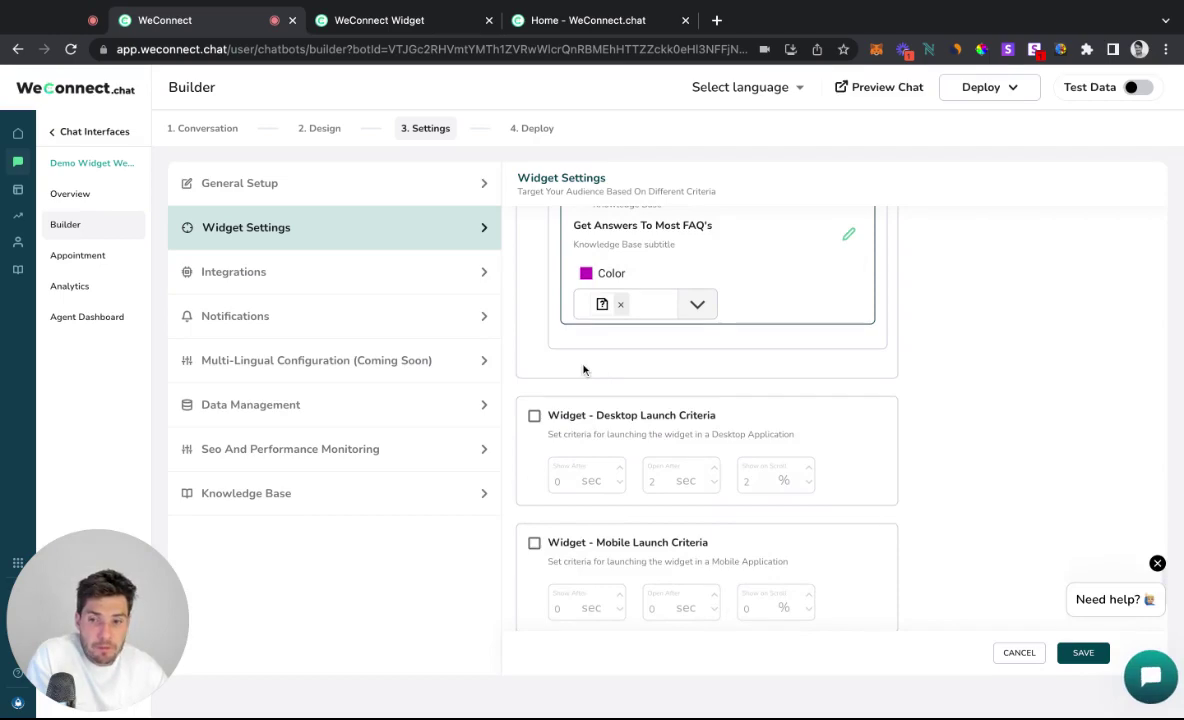
scroll(648, 345, "up", 15)
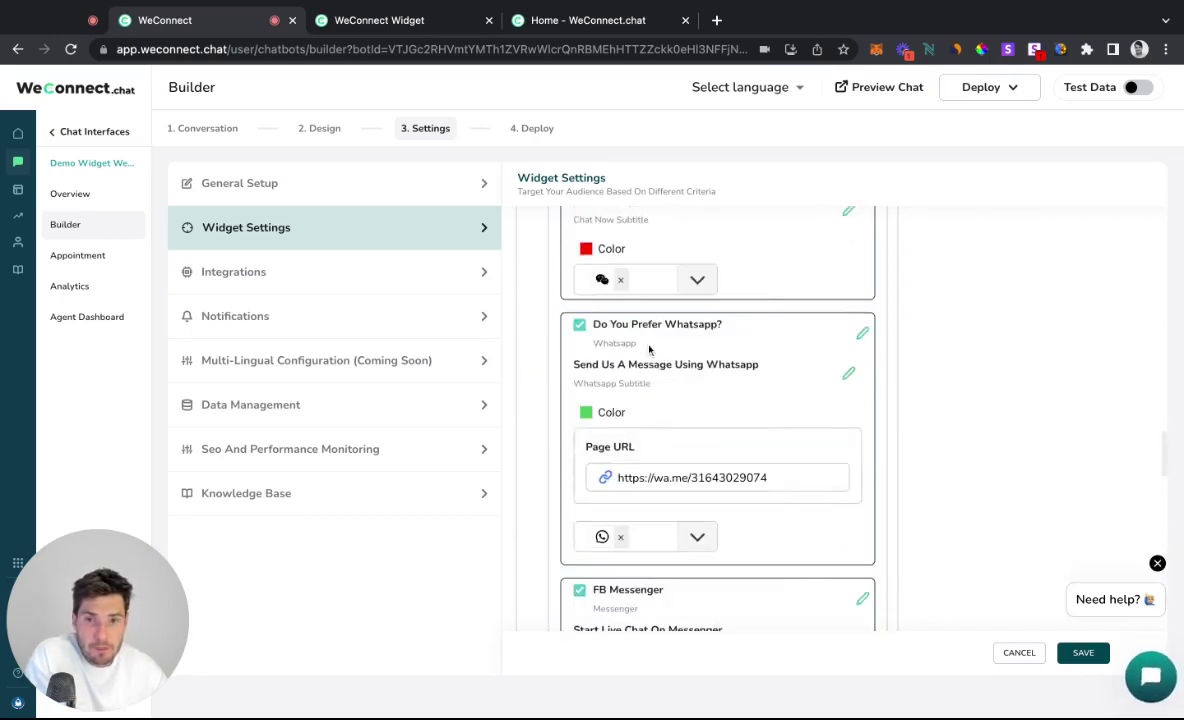
scroll(648, 349, "down", 6)
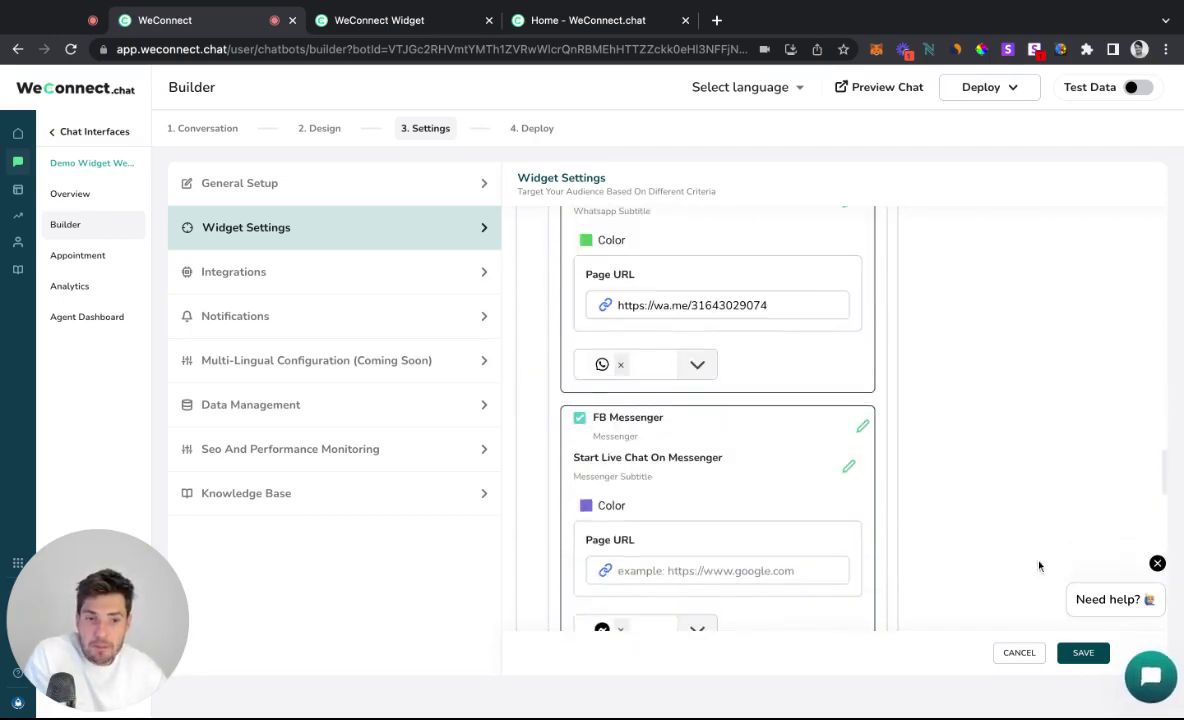
scroll(891, 562, "down", 8)
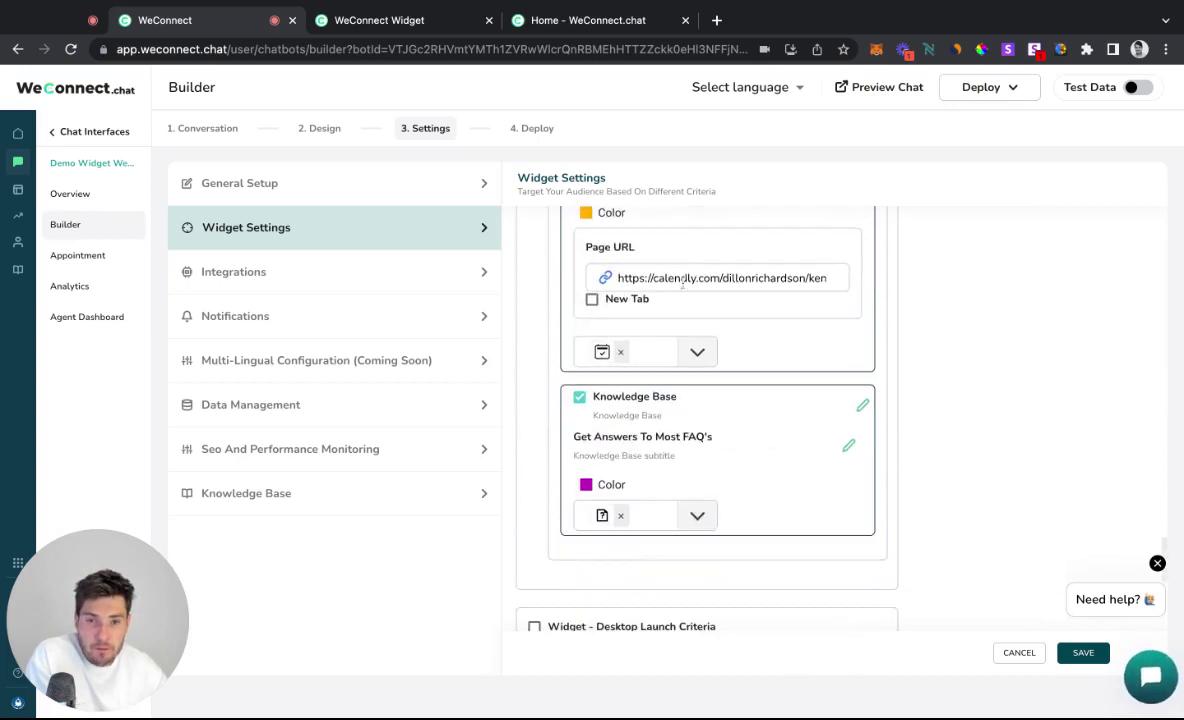
scroll(620, 430, "up", 3)
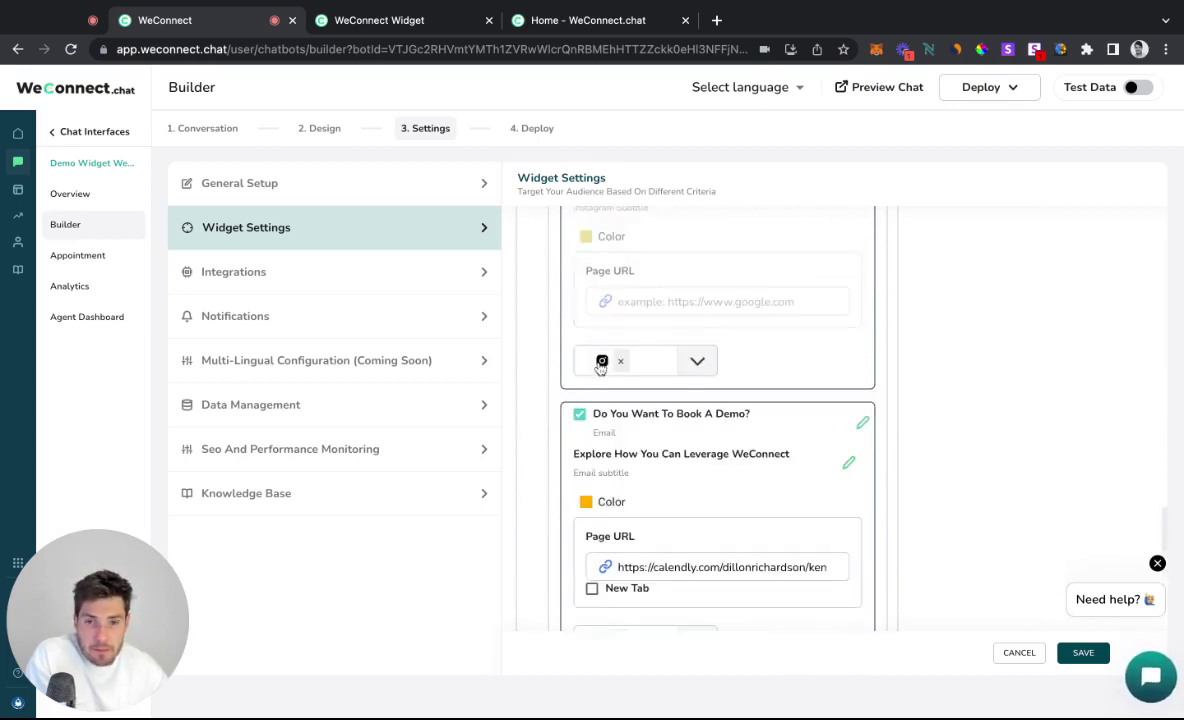
scroll(584, 442, "up", 10)
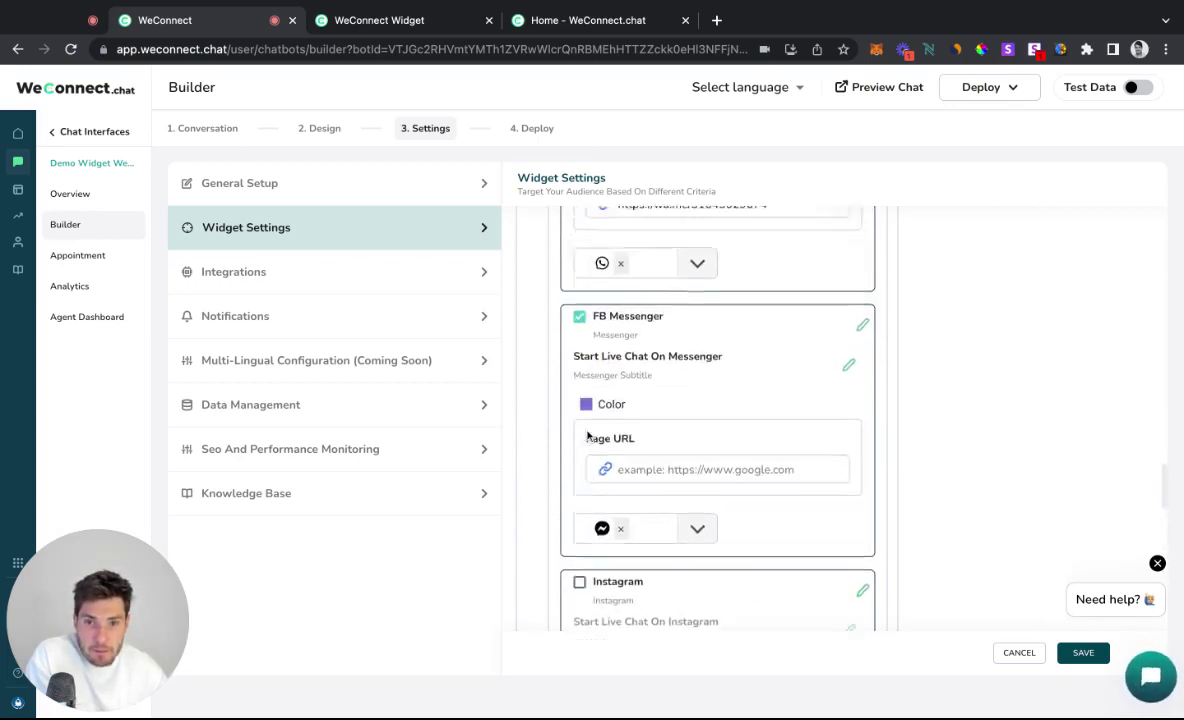
scroll(588, 433, "down", 15)
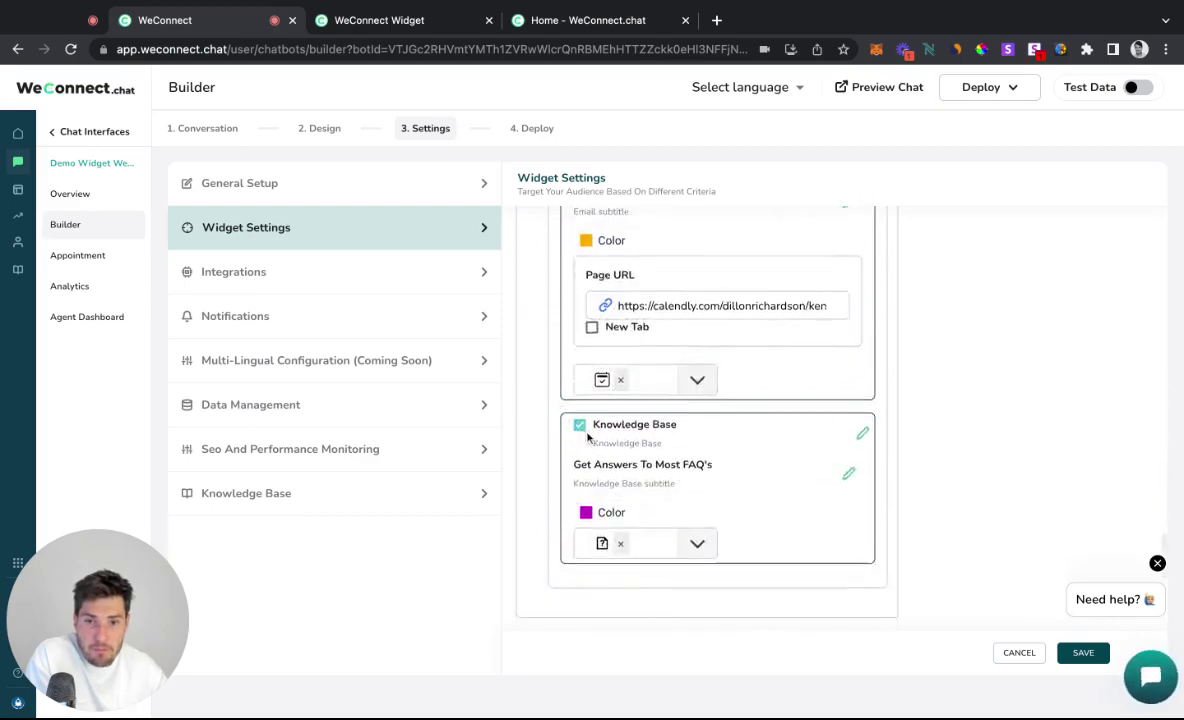
Enable the widget's desktop launch criteria with Show After 2 sec, Open After 4 sec and Show on Scroll 0%, and save.
scroll(580, 430, "up", 1)
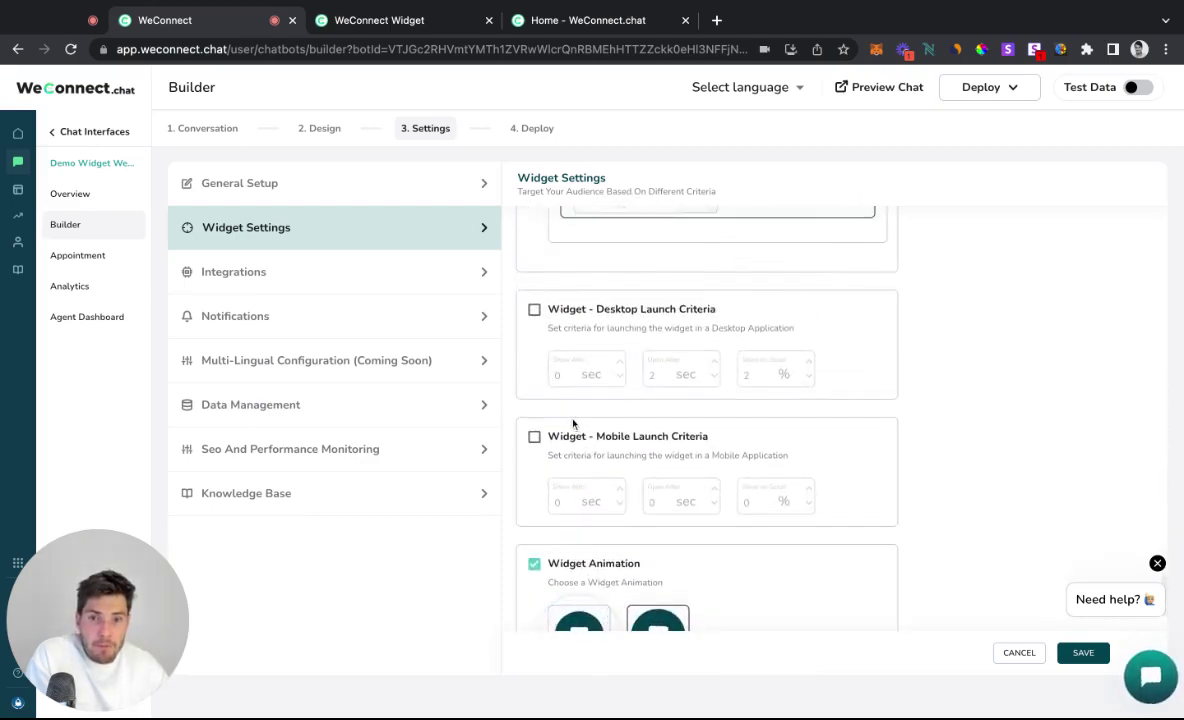
left_click(534, 310)
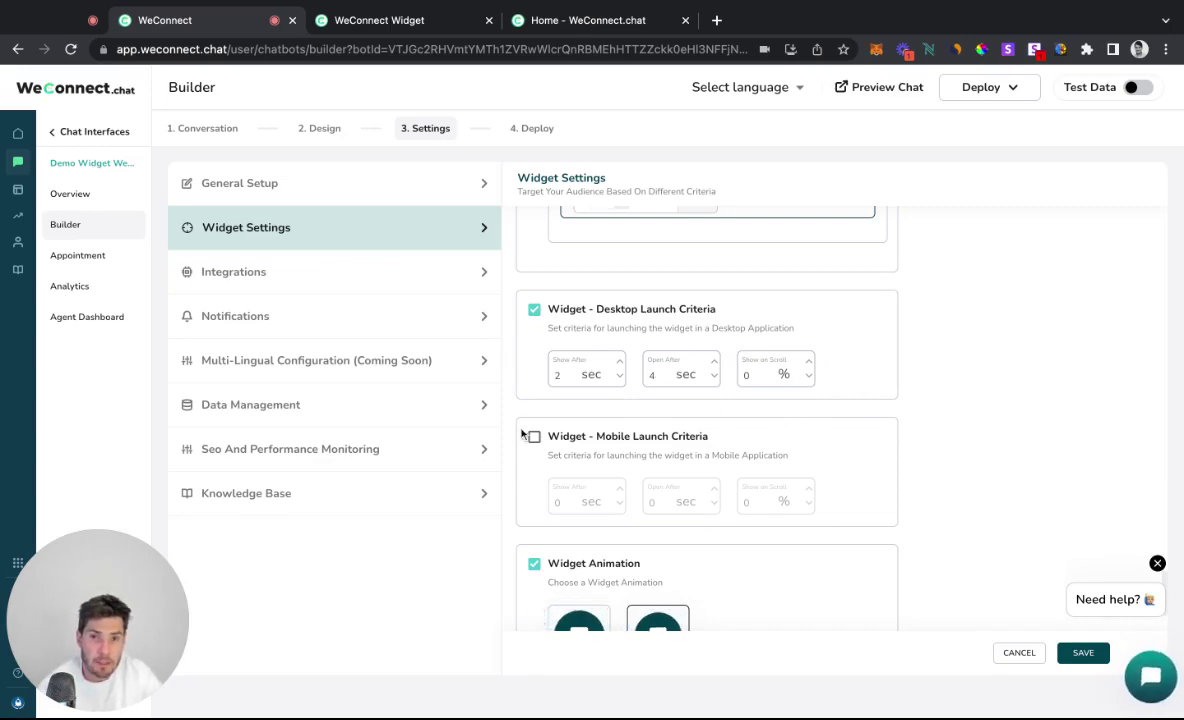
left_click(1083, 652)
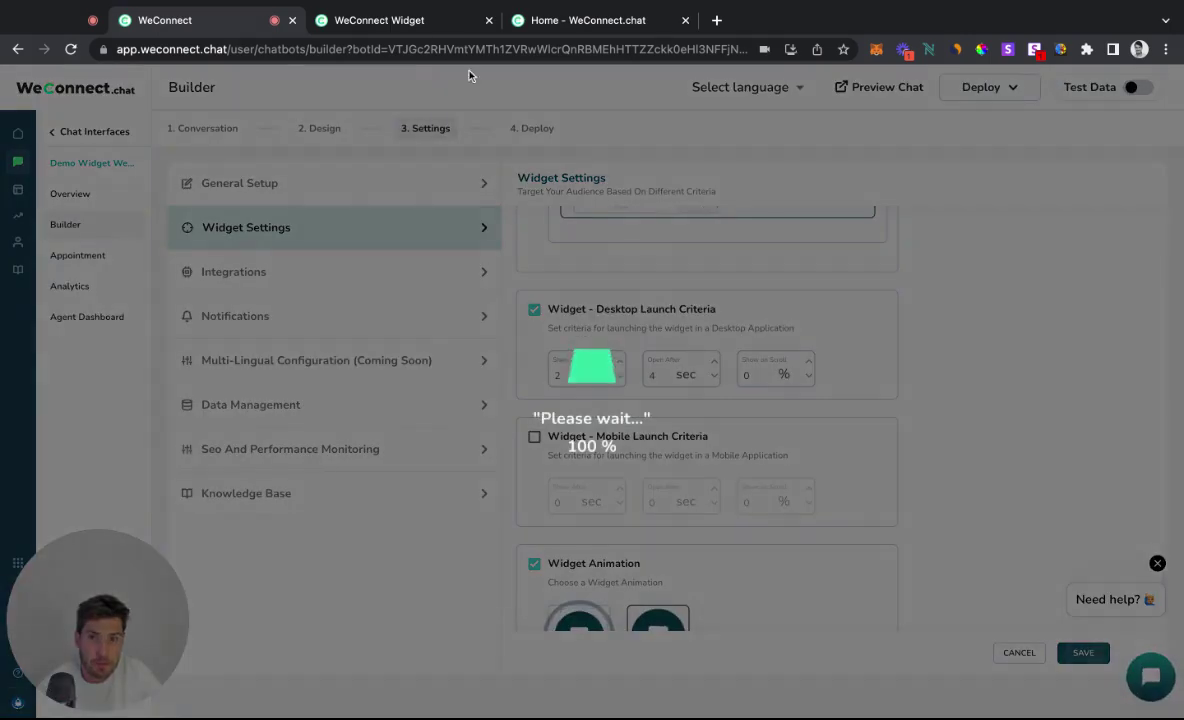
Test the desktop launch timing by reloading the live widget page and opening and closing the chat widget.
left_click(413, 22)
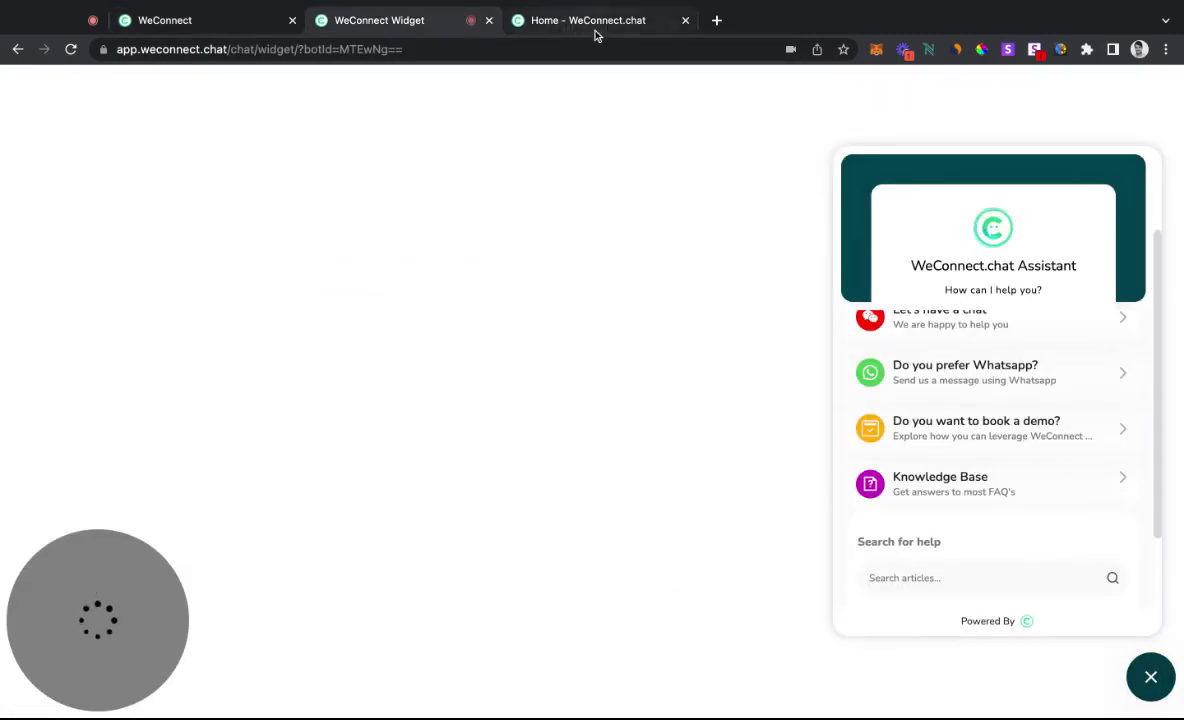
left_click(1165, 687)
key("super+r")
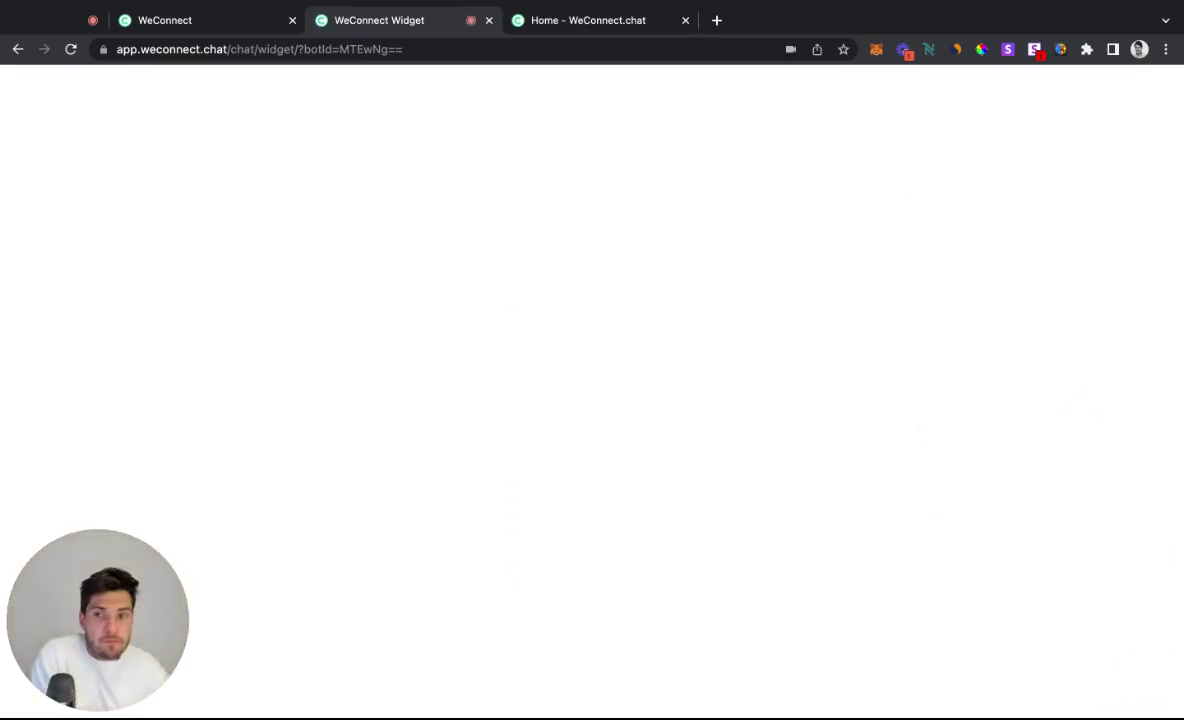
left_click(1150, 677)
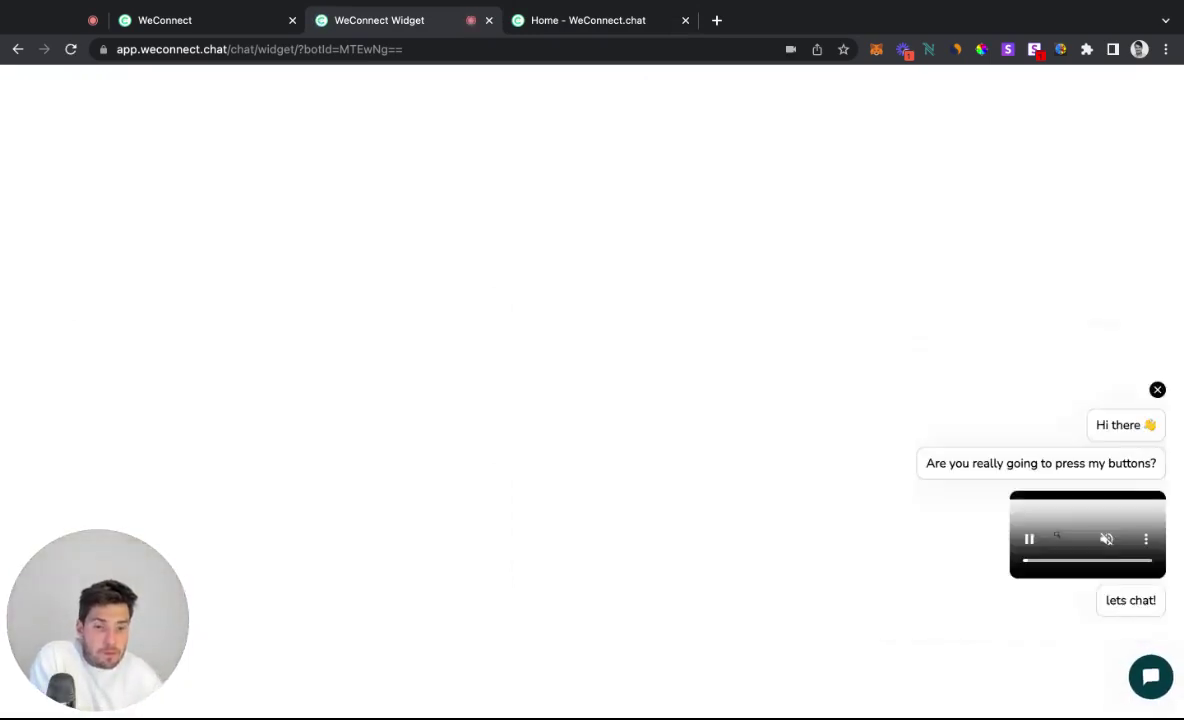
left_click(1150, 677)
key("super+r")
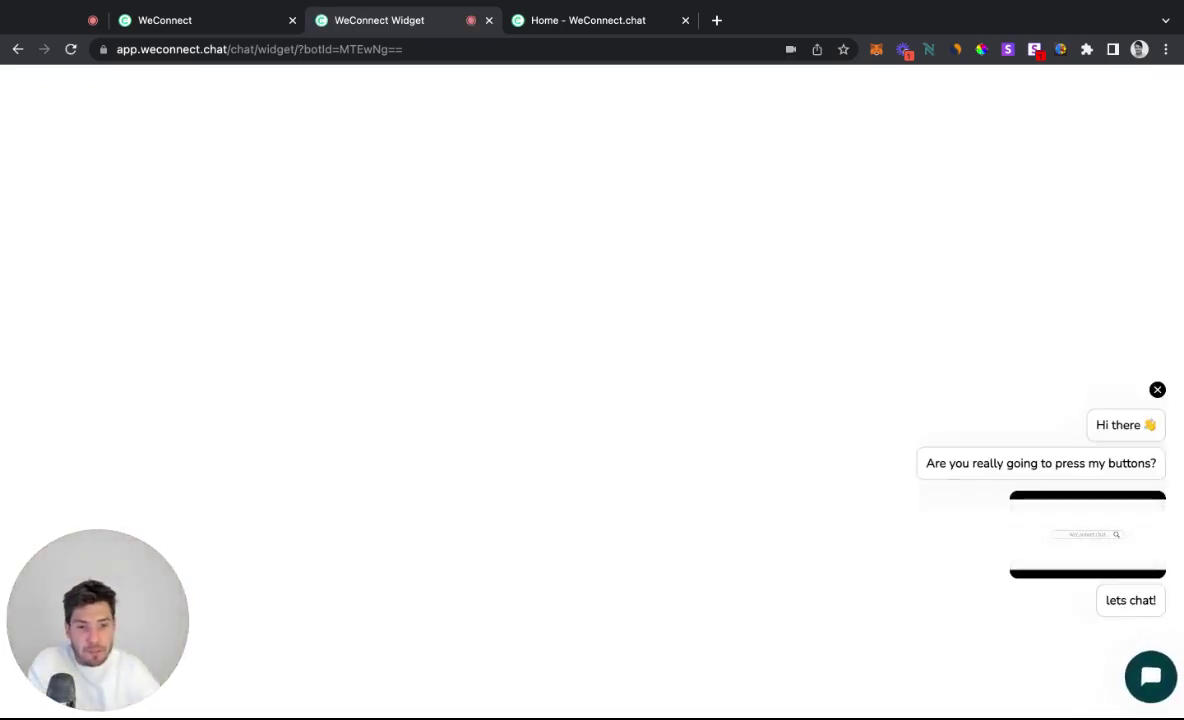
left_click(1150, 677)
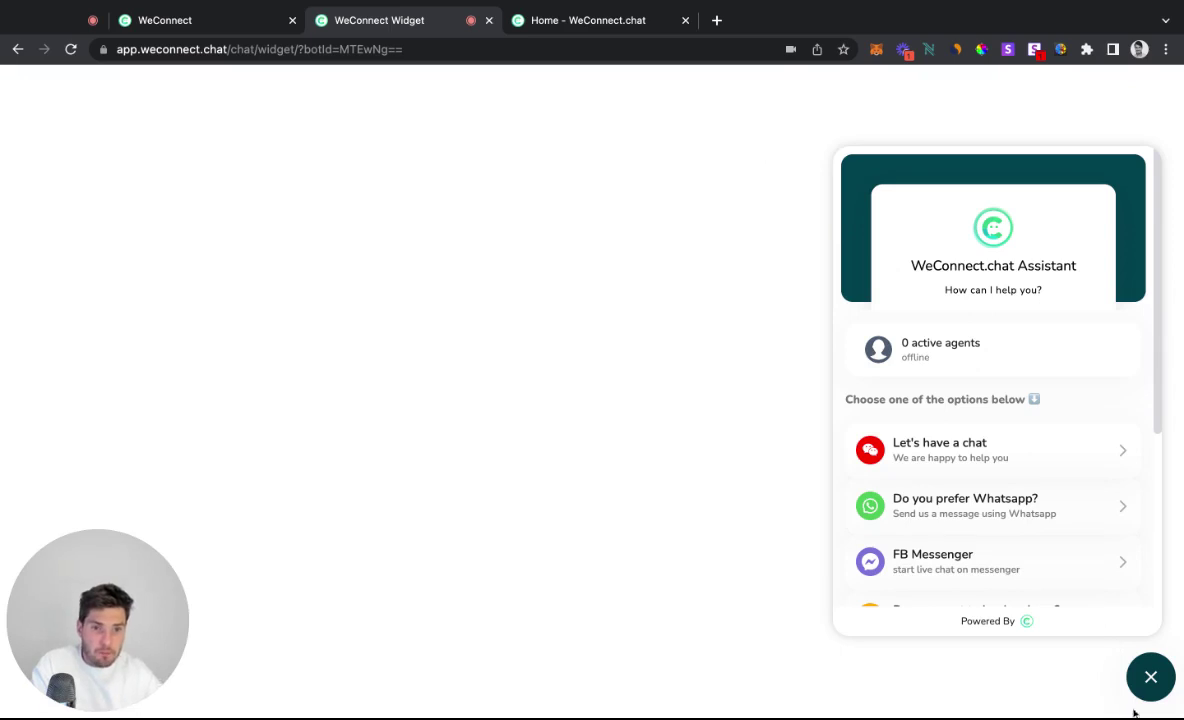
left_click(1148, 672)
Return to the builder's widget settings and disable the desktop launch criteria.
left_click(240, 22)
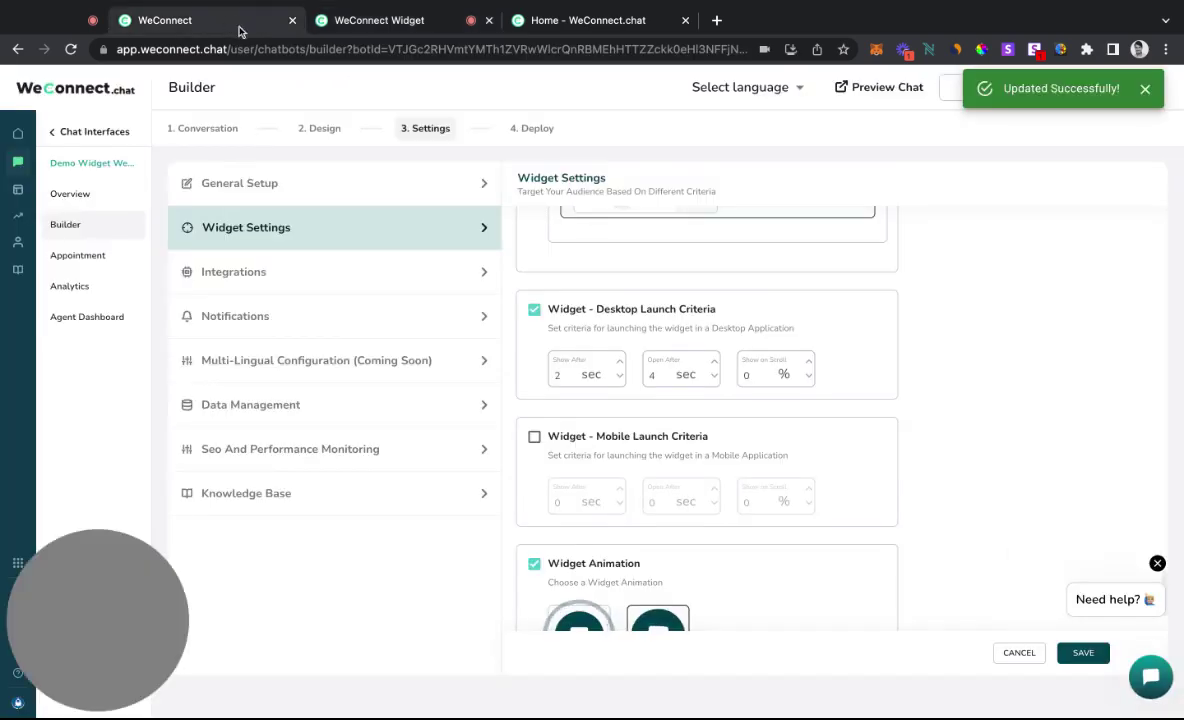
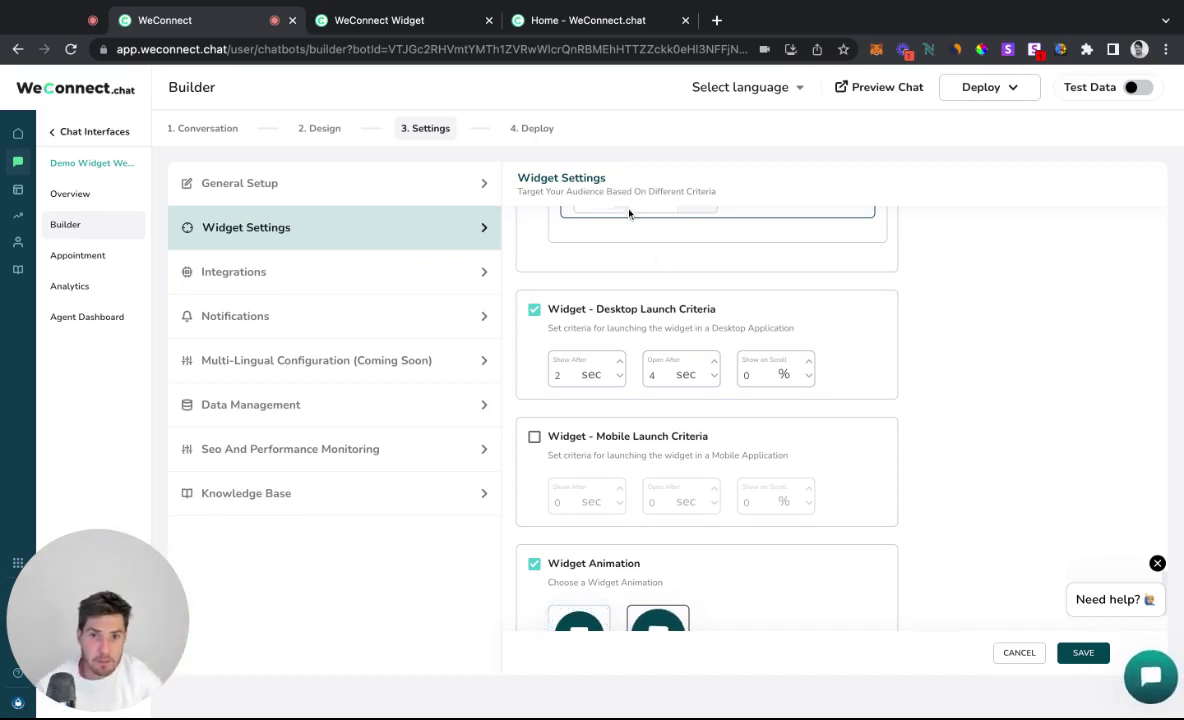
left_click(535, 310)
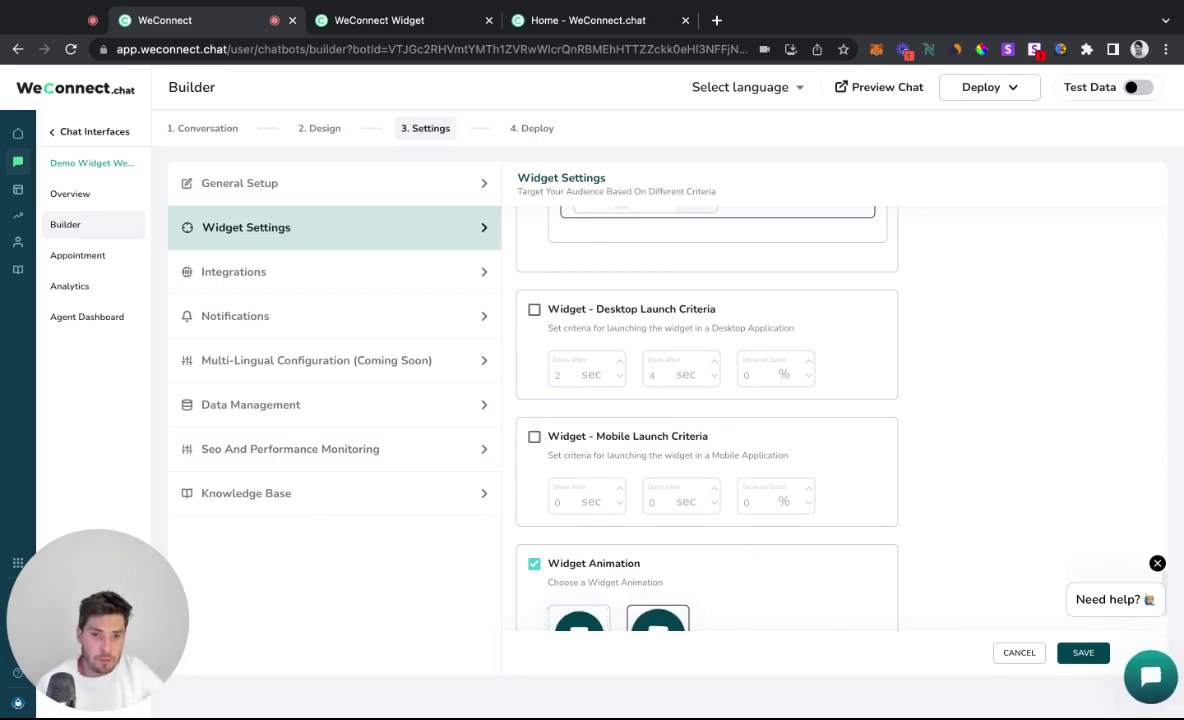
View the support interface's chat options in the builder's help widget and close it.
left_click(1158, 678)
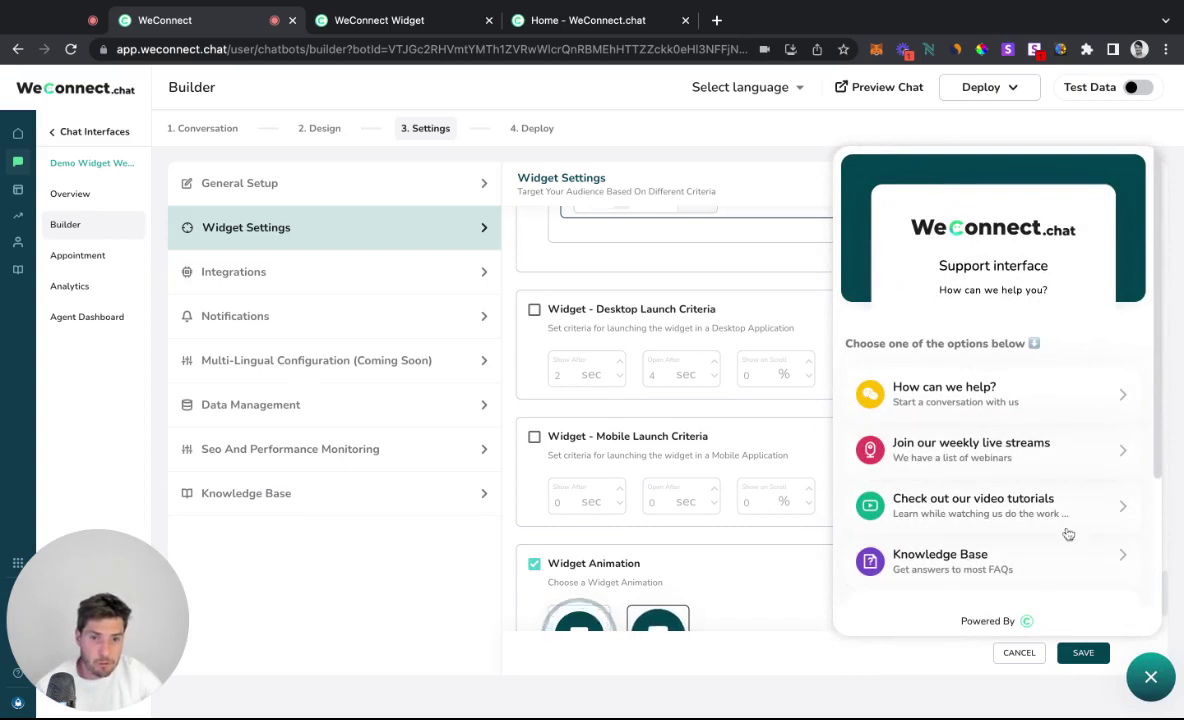
left_click(1152, 679)
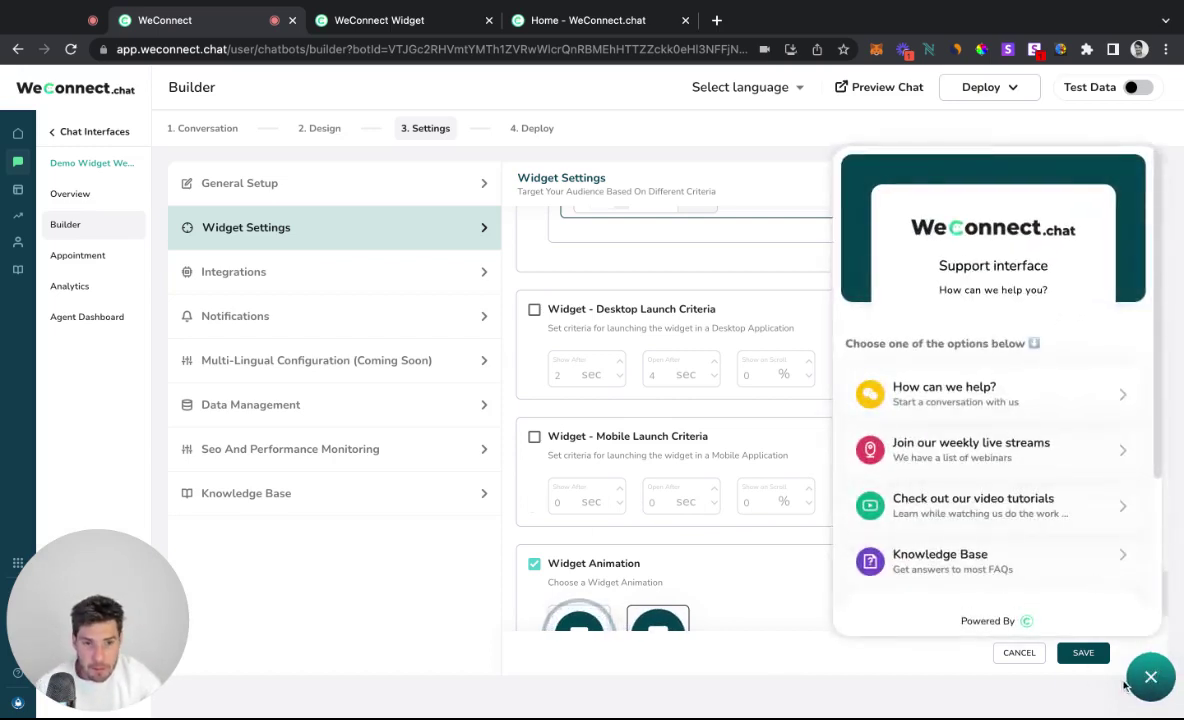
left_click(1172, 682)
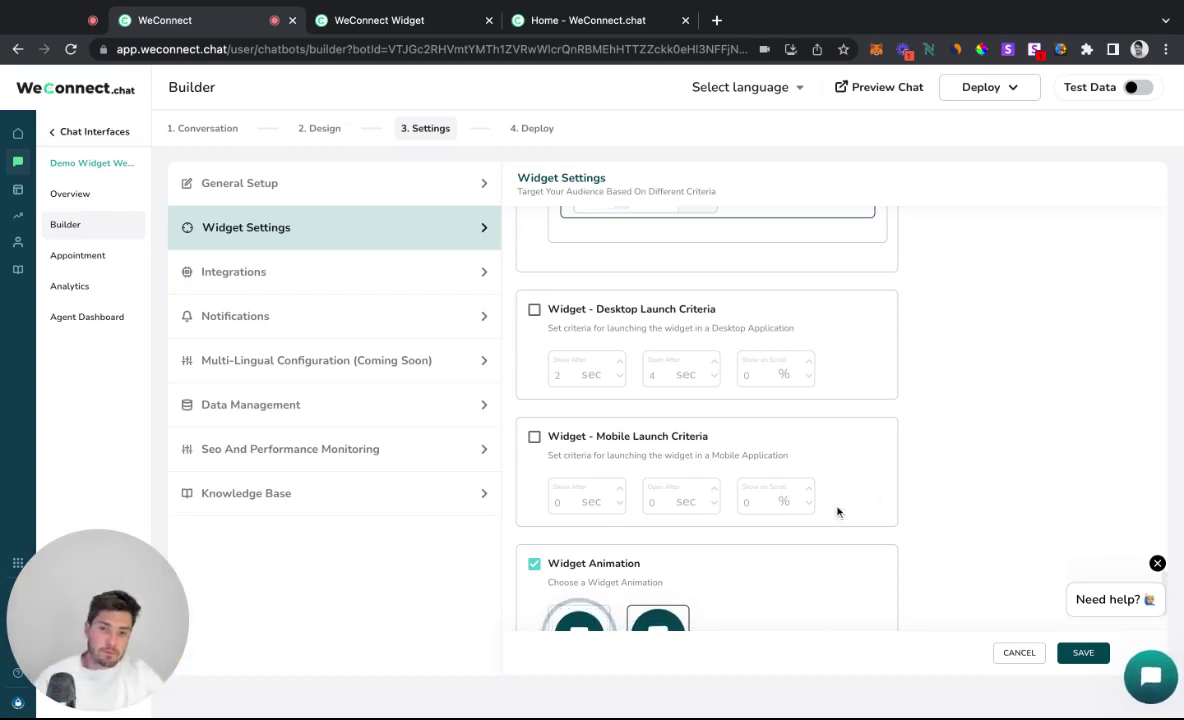
Save Ripple as the widget animation and check it on the reloaded live widget page.
scroll(775, 535, "down", 1)
scroll(775, 535, "down", 3)
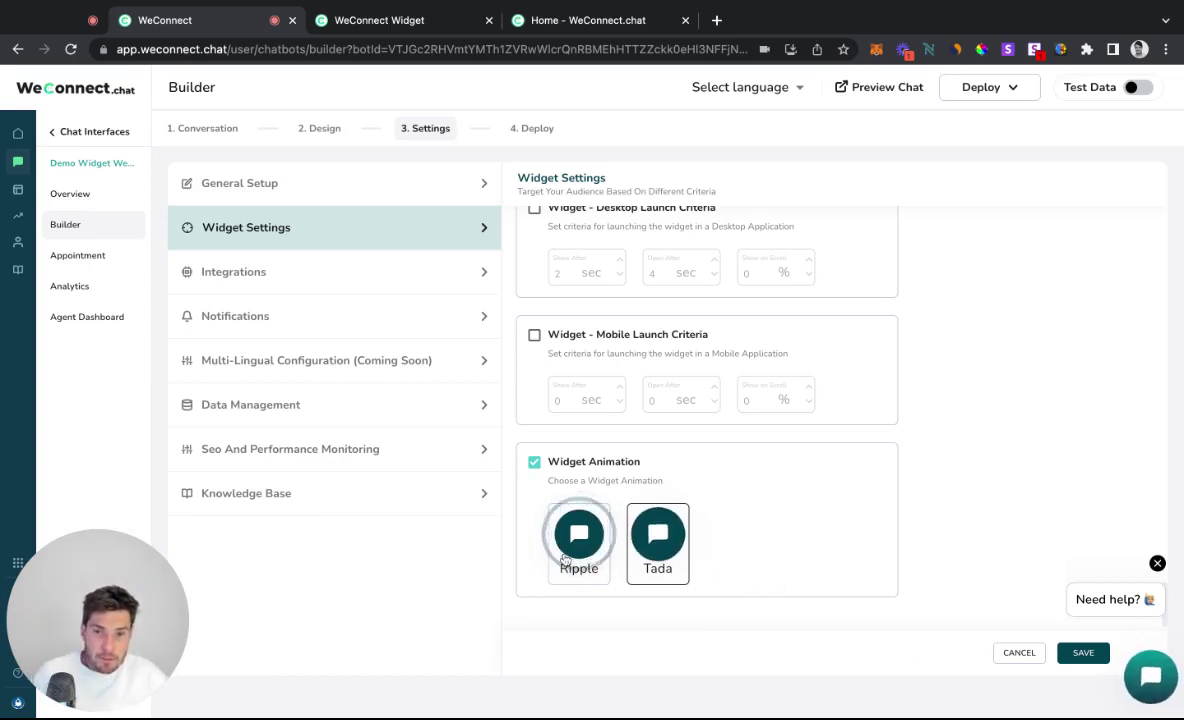
left_click(595, 540)
left_click(640, 543)
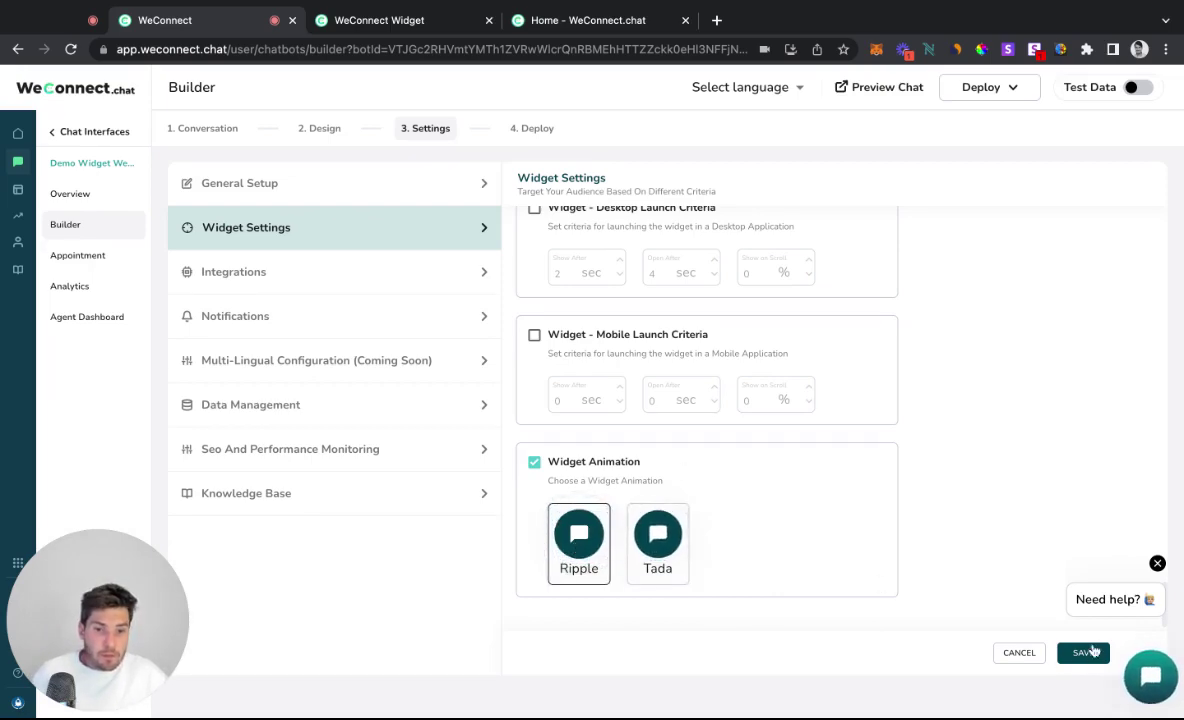
left_click(1083, 652)
left_click(443, 22)
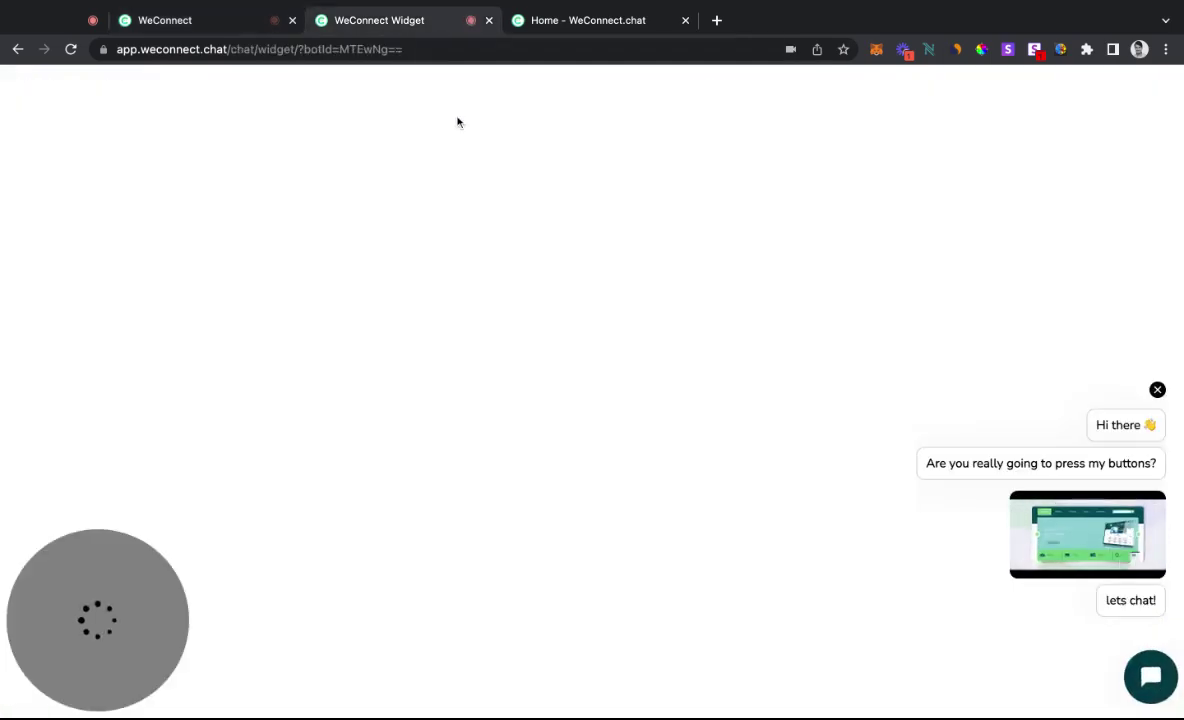
key("super+r")
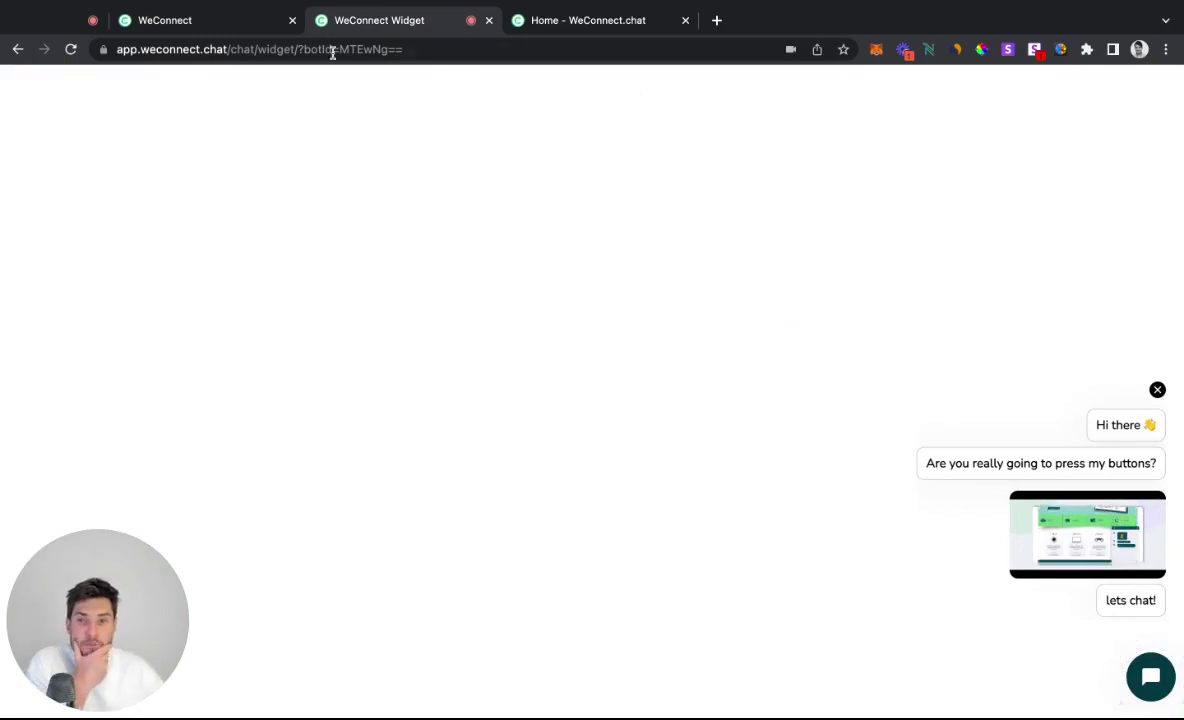
Return to the builder and review the widget settings, from the audience targeting and welcome messages to the channels and animation.
left_click(148, 24)
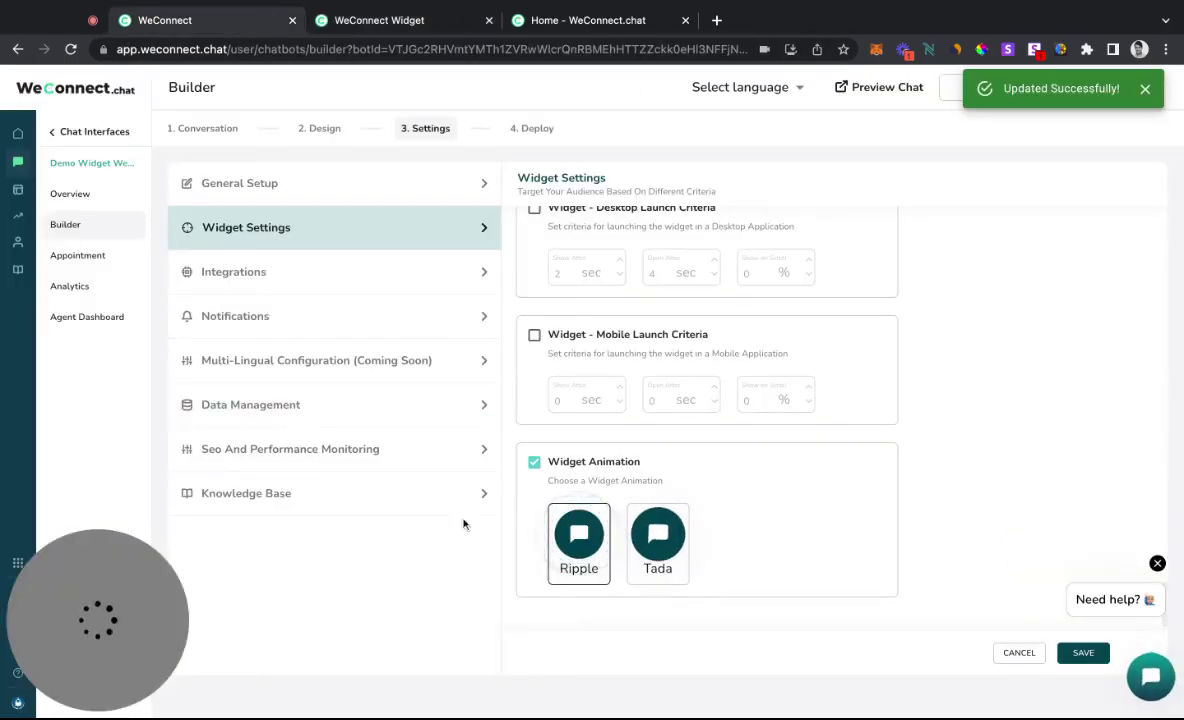
scroll(671, 463, "up", 1)
scroll(671, 463, "down", 10)
scroll(671, 463, "down", 15)
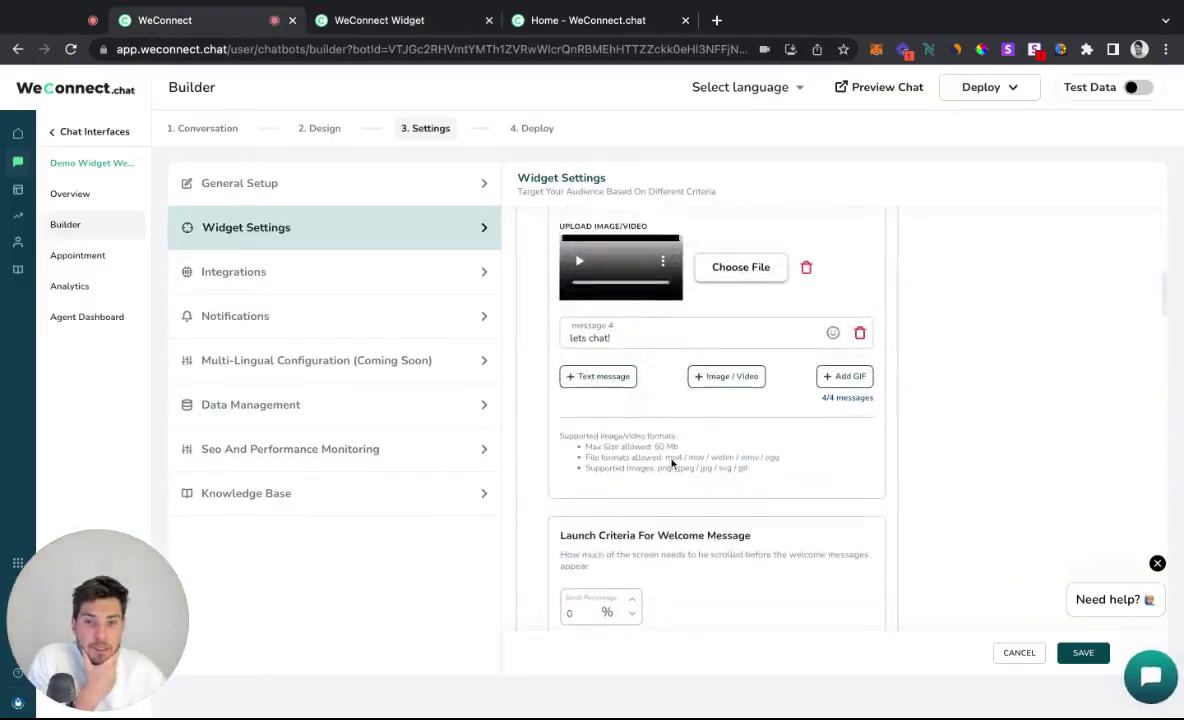
scroll(574, 543, "up", 15)
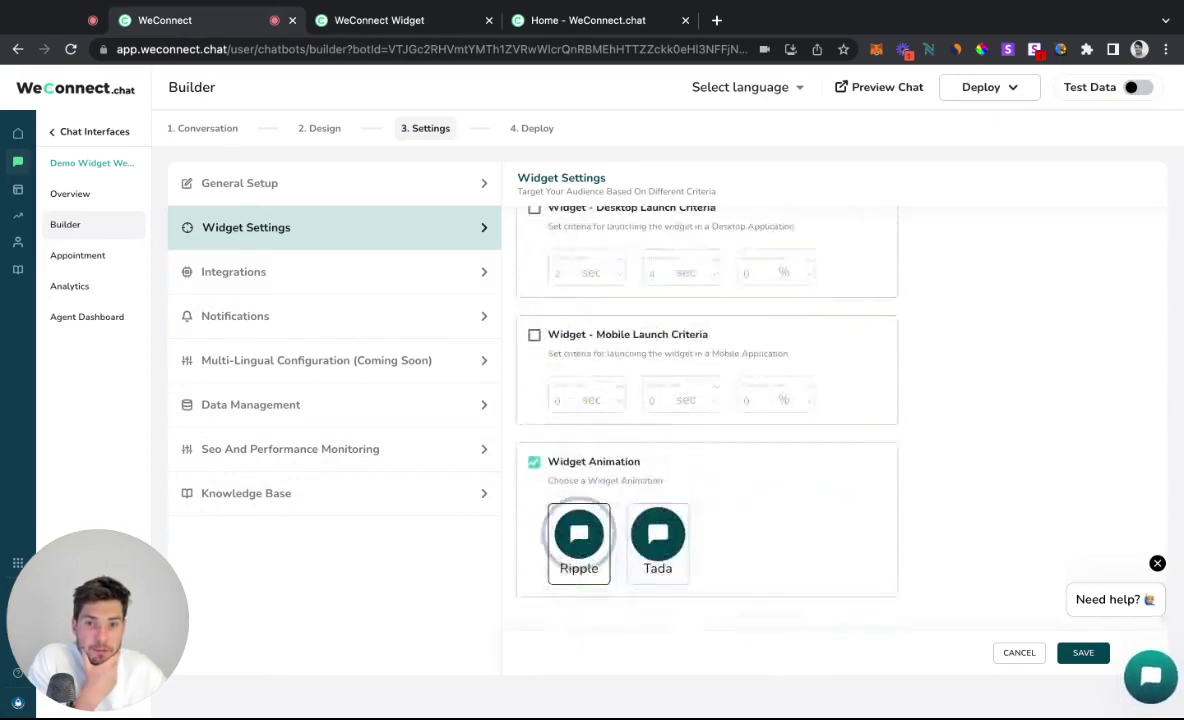
scroll(673, 377, "up", 1)
scroll(1052, 391, "down", 15)
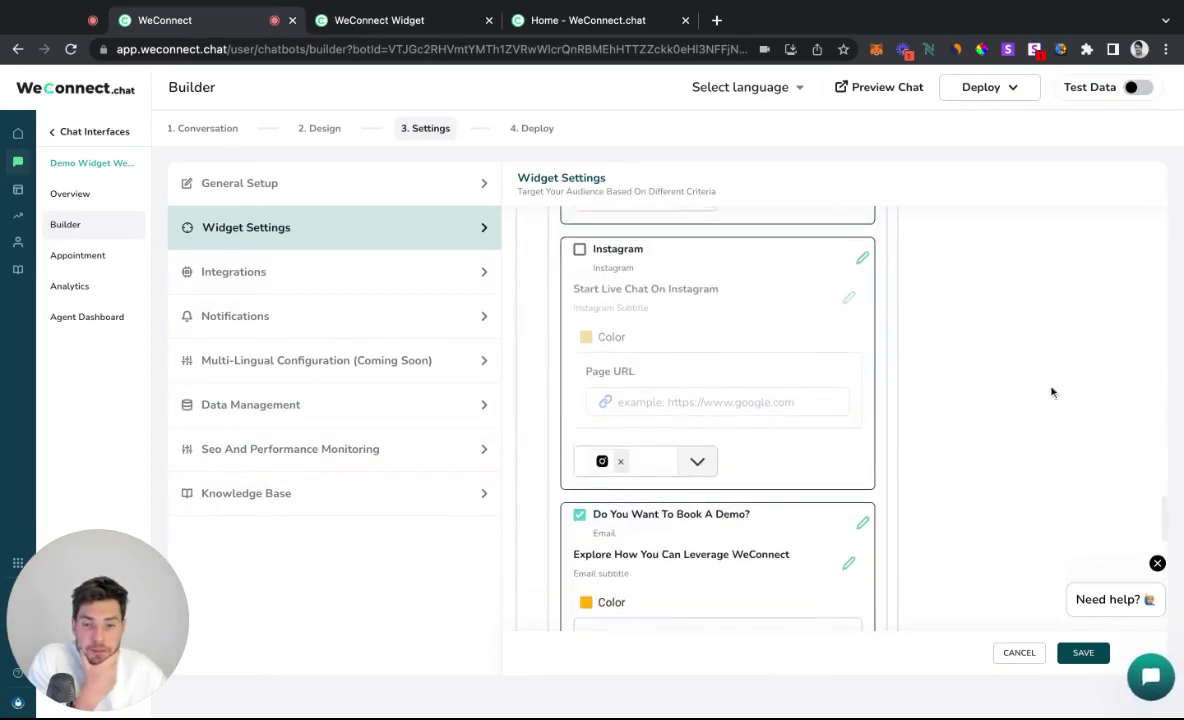
scroll(1017, 415, "up", 8)
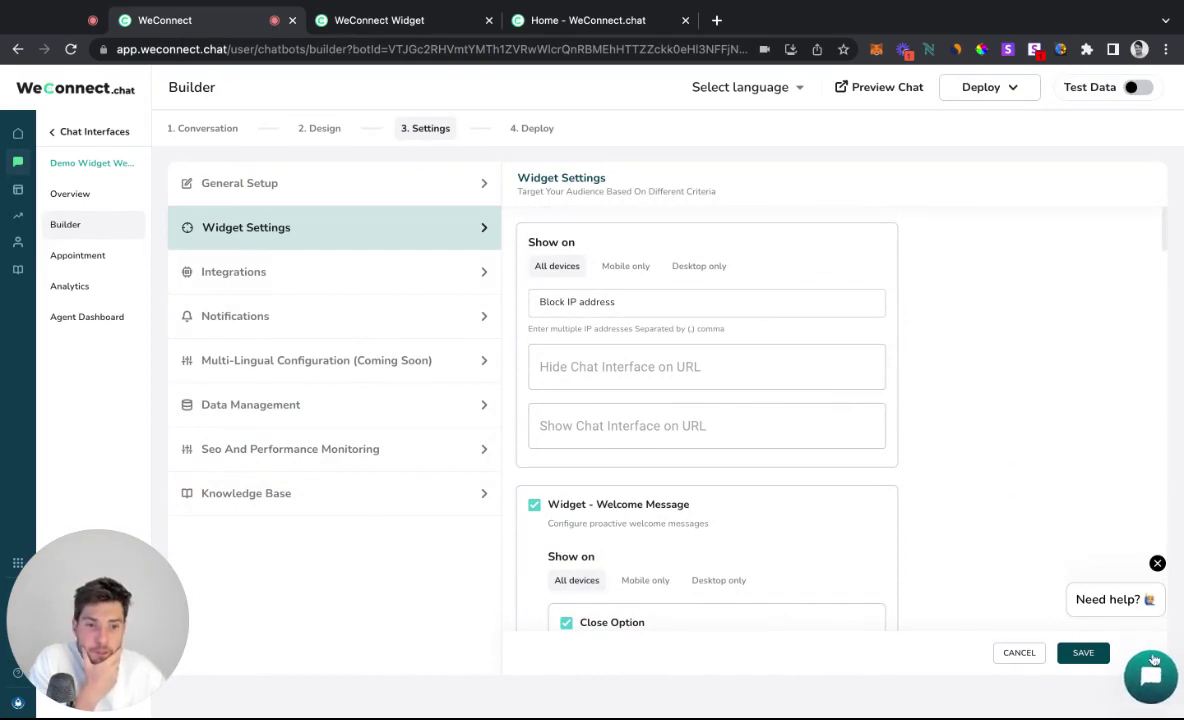
scroll(939, 604, "down", 5)
scroll(735, 450, "up", 5)
scroll(700, 400, "down", 3)
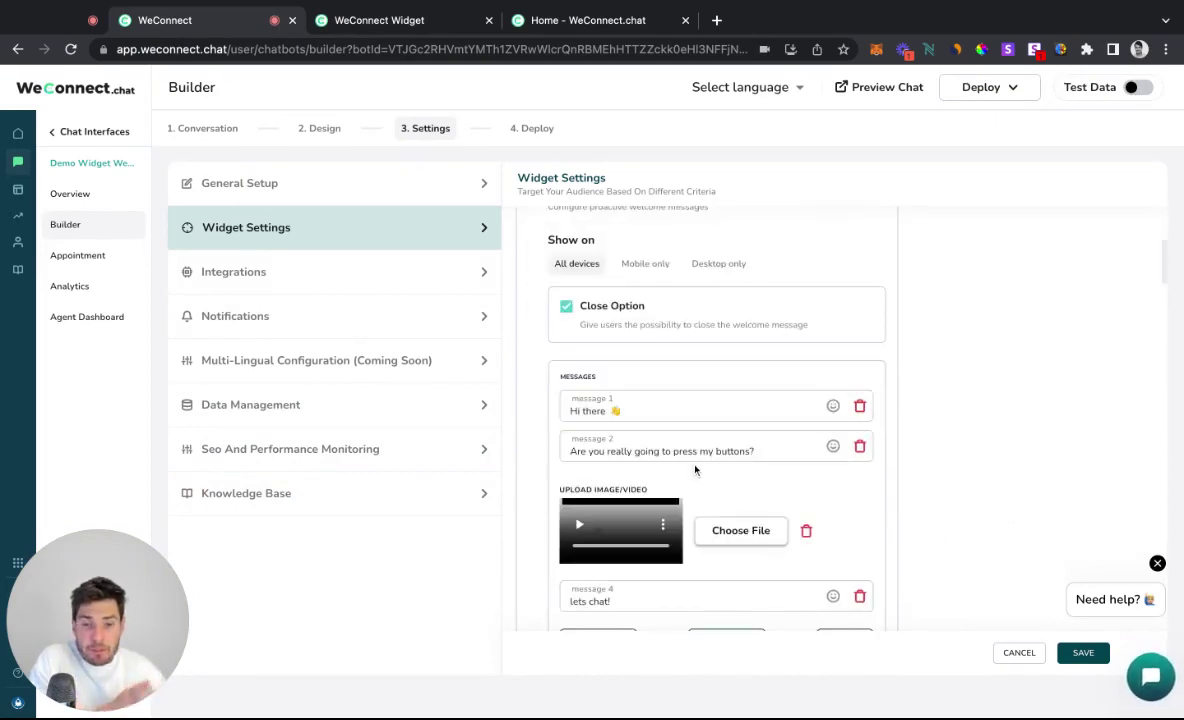
Examine the support widget's options, article search and suggested articles as an example of a finished chat interface.
left_click(1150, 675)
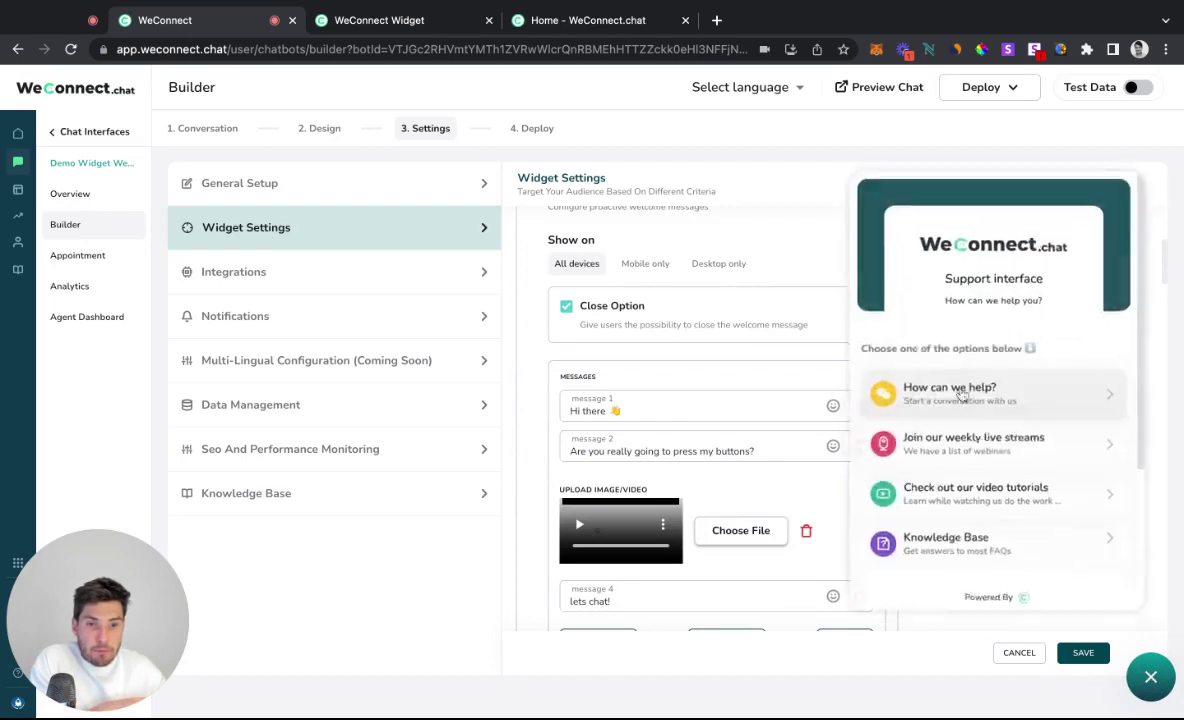
left_click(1148, 680)
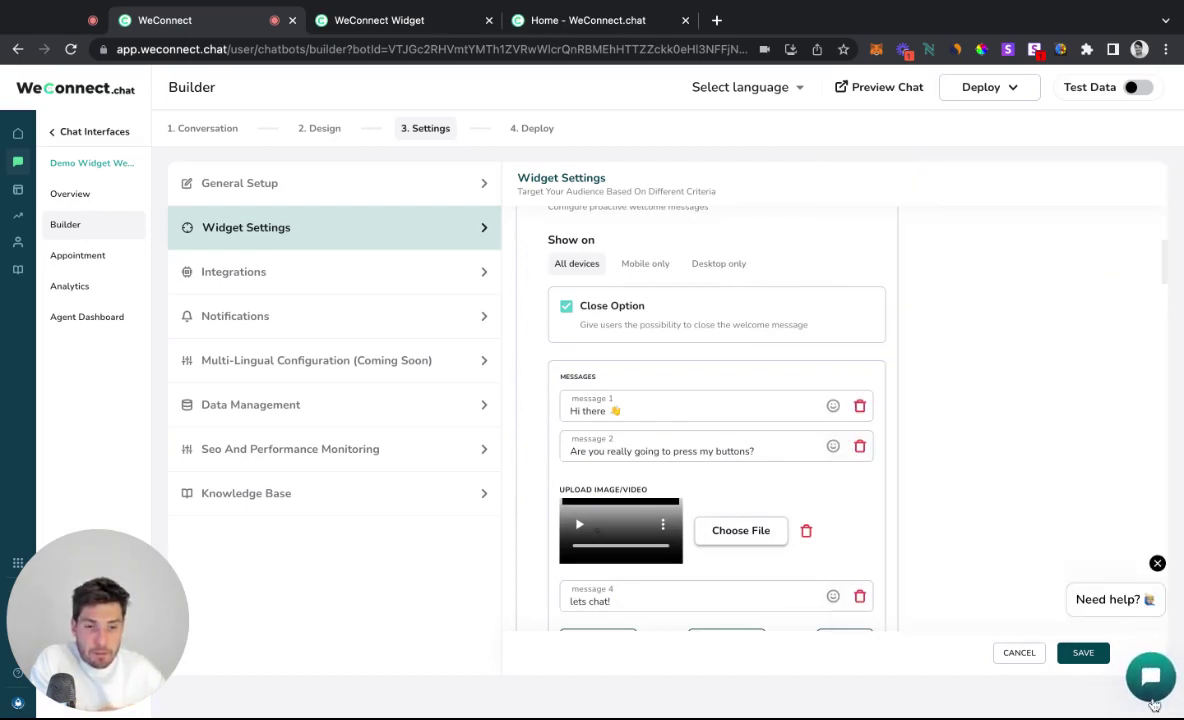
left_click(1152, 694)
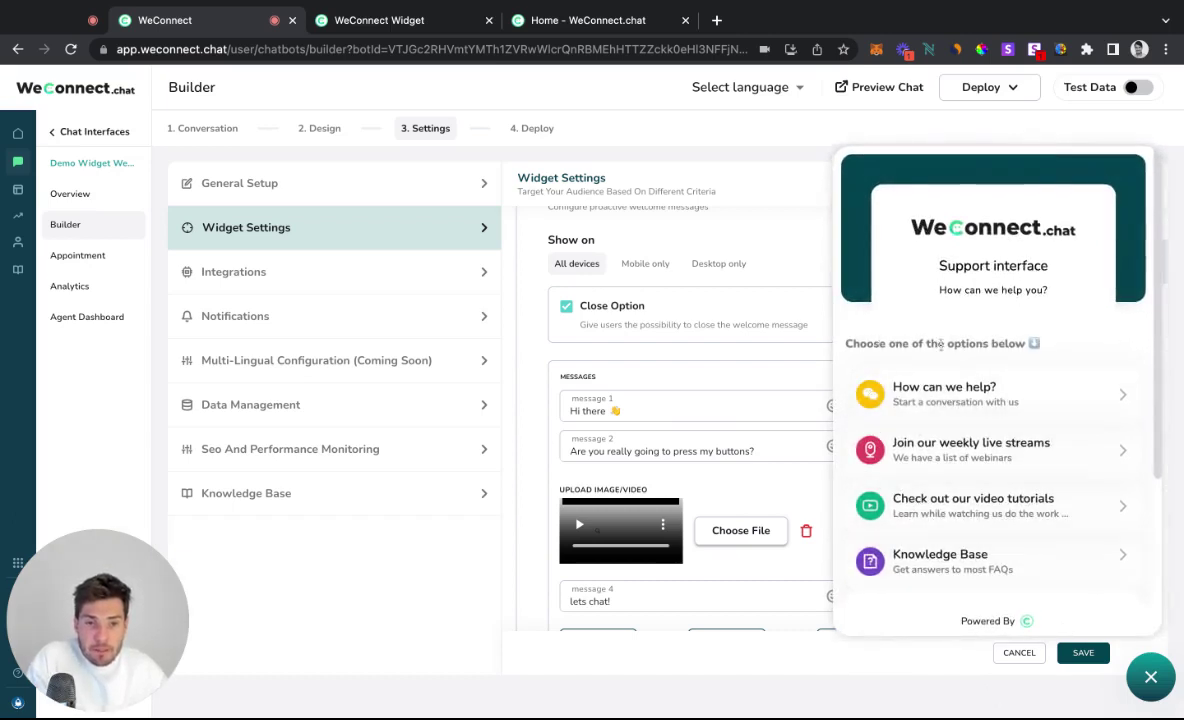
scroll(940, 345, "down", 3)
scroll(943, 423, "up", 1)
scroll(935, 440, "down", 1)
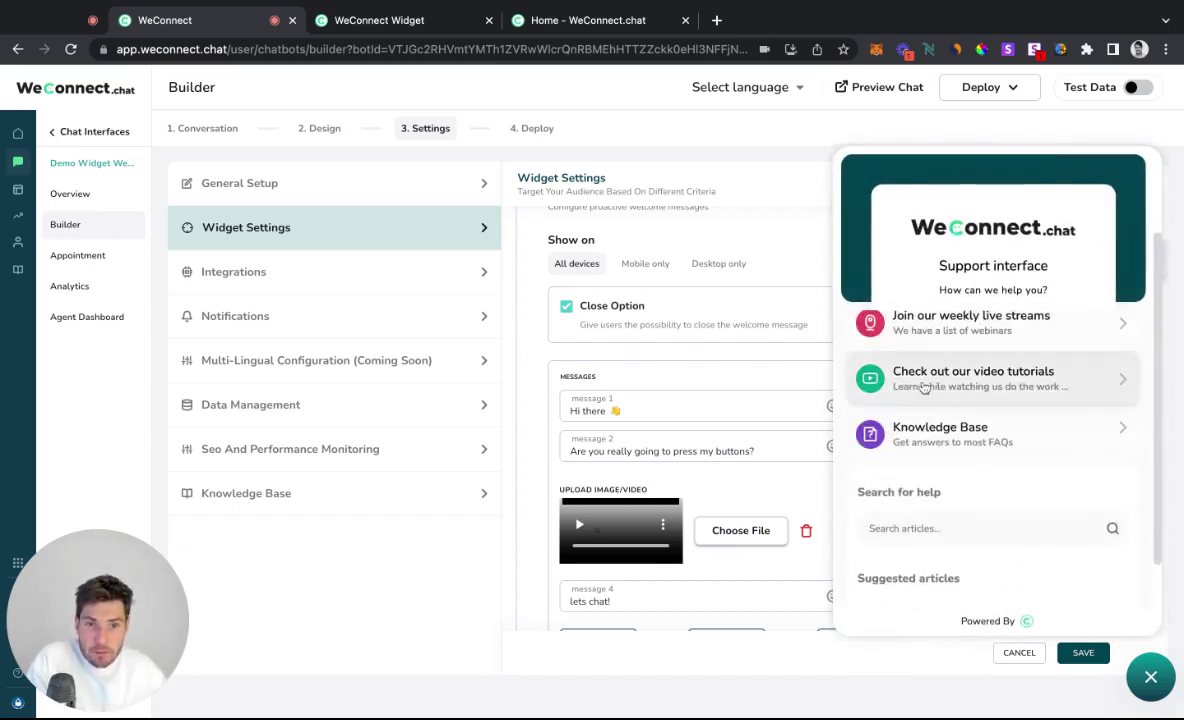
scroll(925, 387, "up", 1)
scroll(936, 423, "down", 3)
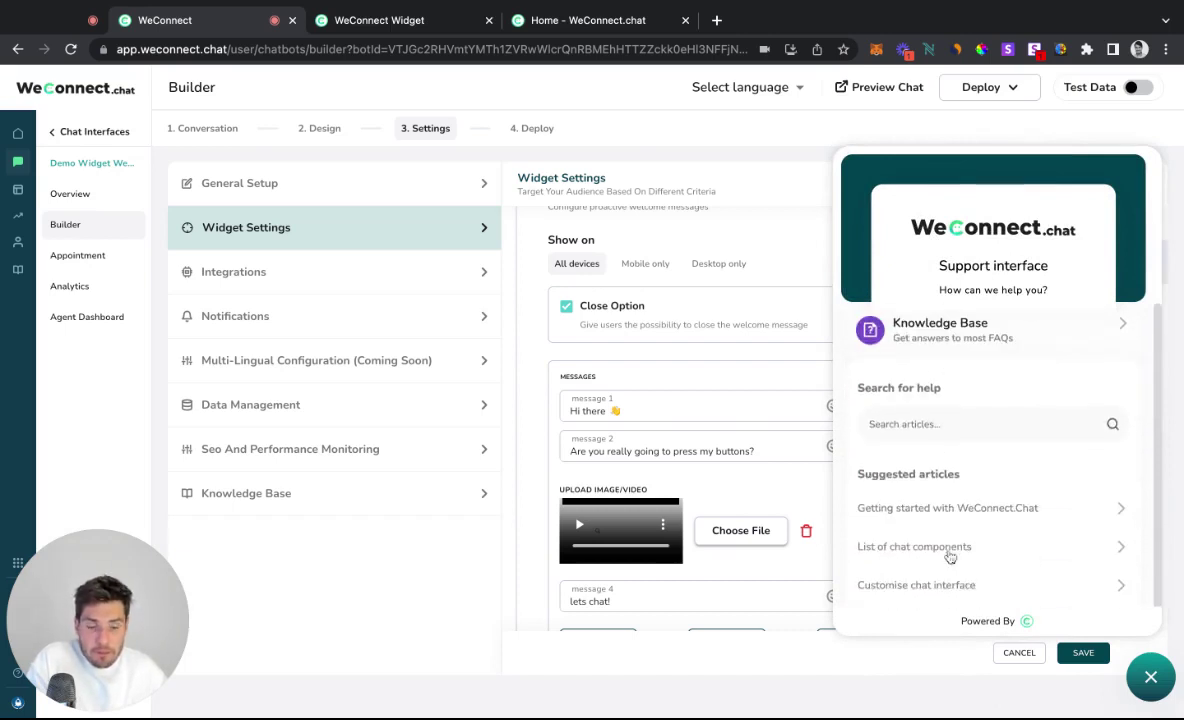
left_click(1152, 677)
scroll(827, 437, "down", 10)
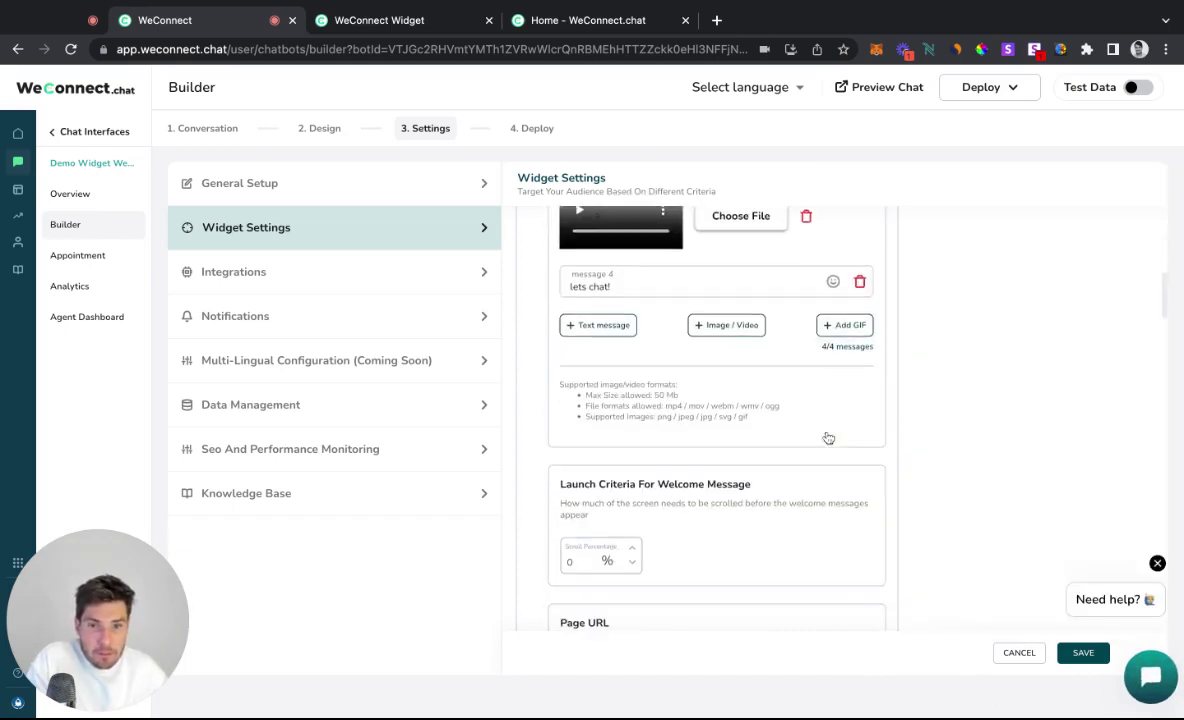
Set the widget's design layout to option 3, the page's lower-left corner, and save it.
left_click(334, 138)
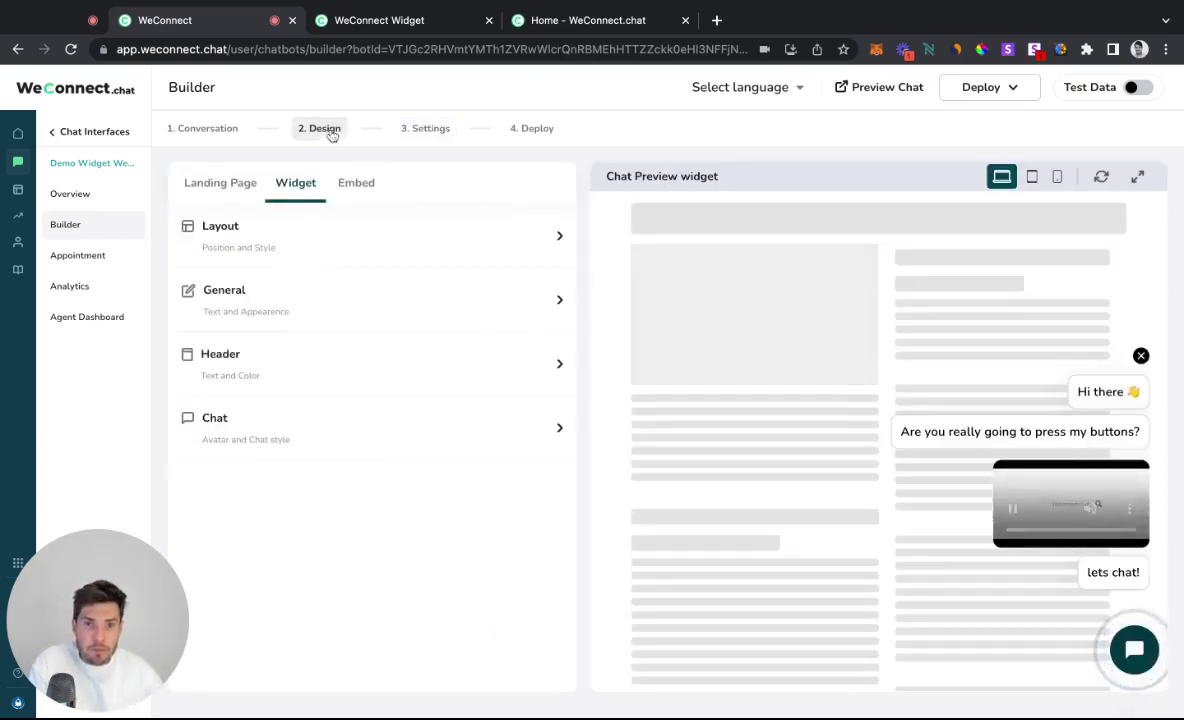
left_click(265, 241)
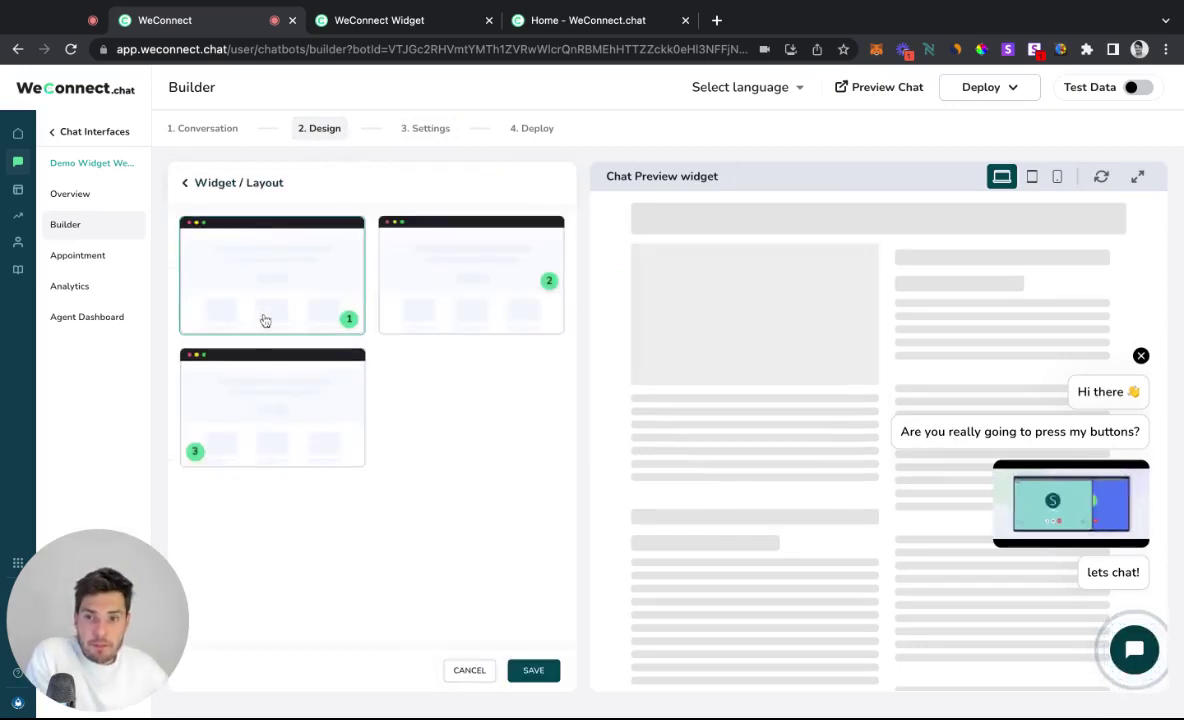
left_click(338, 392)
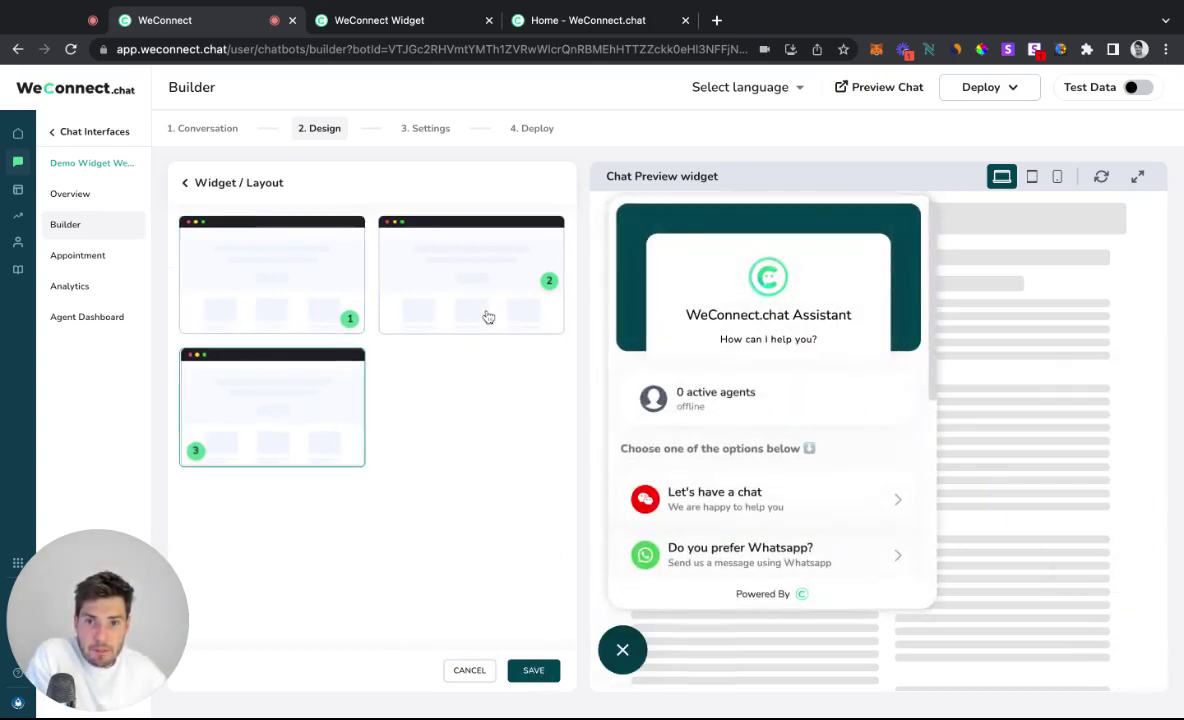
left_click(528, 668)
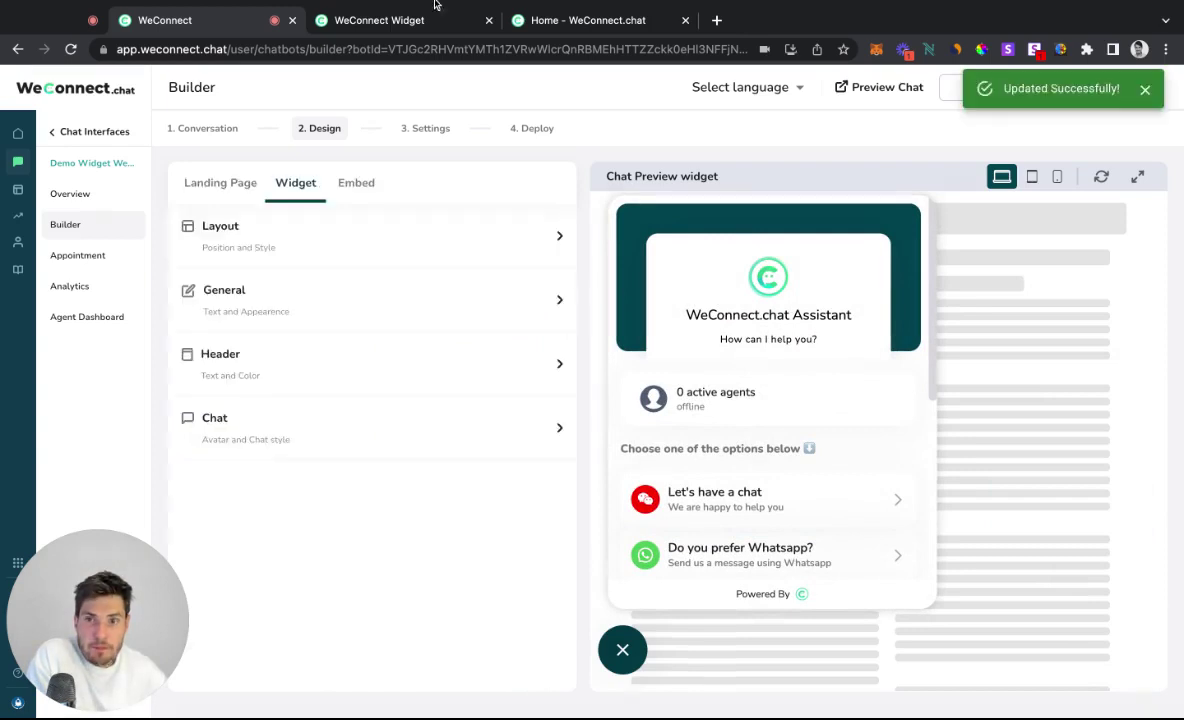
Check the widget's new position on the reloaded live page and revisit the layout options in the builder.
left_click(407, 30)
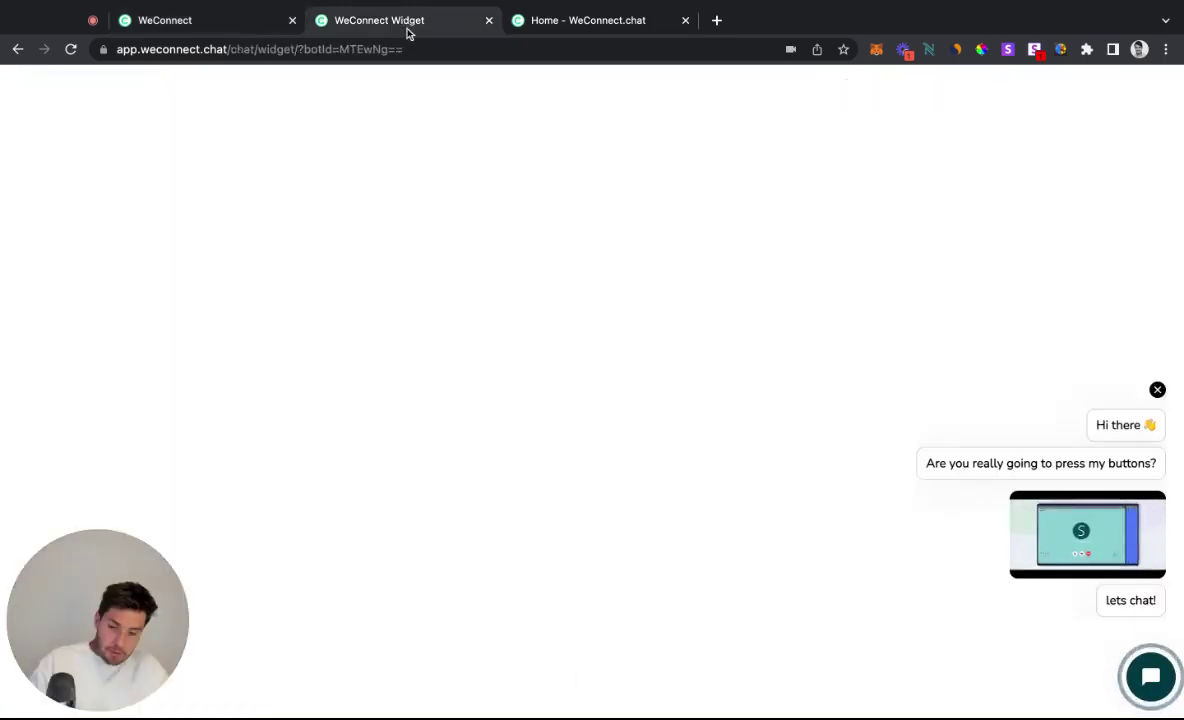
key("super+r")
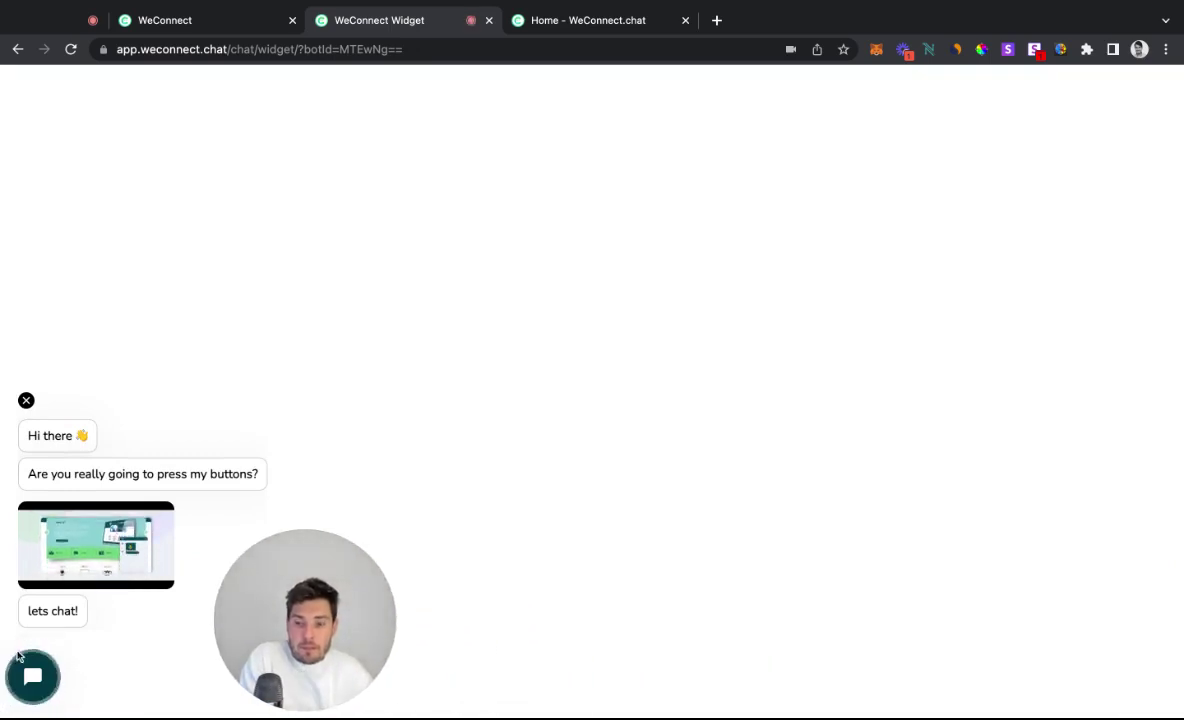
left_click(165, 20)
left_click(250, 231)
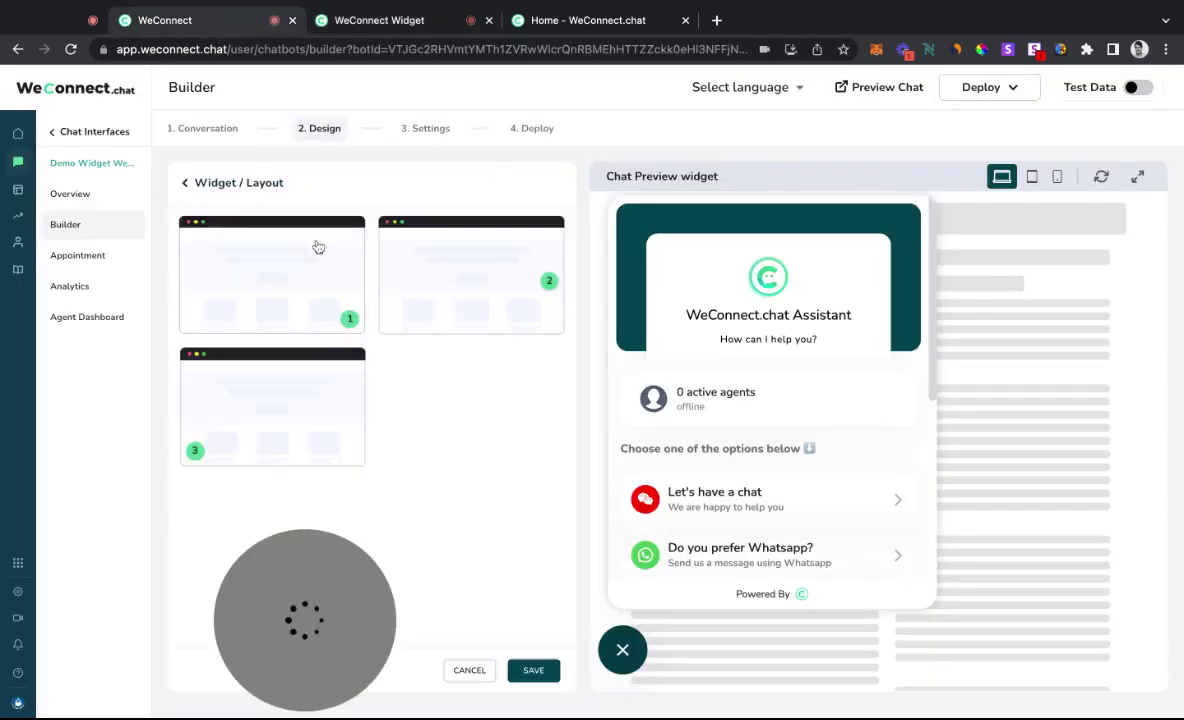
left_click(187, 184)
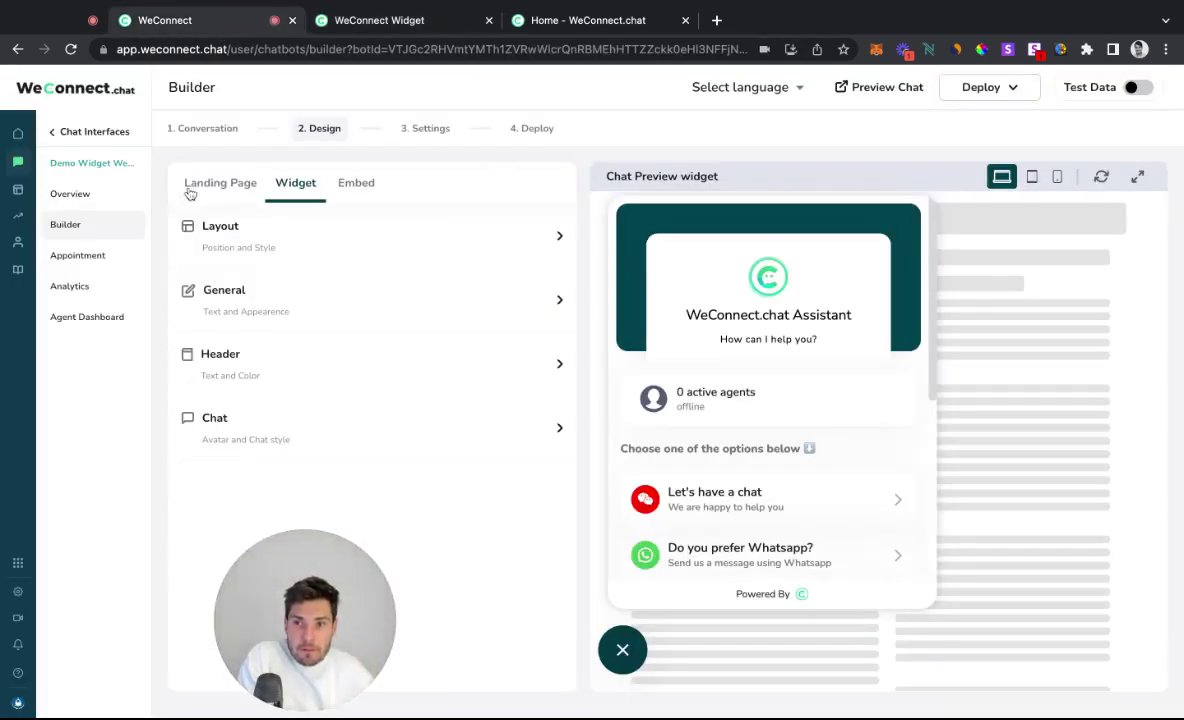
Increase the font size in the widget's General design settings and save the change.
left_click(312, 317)
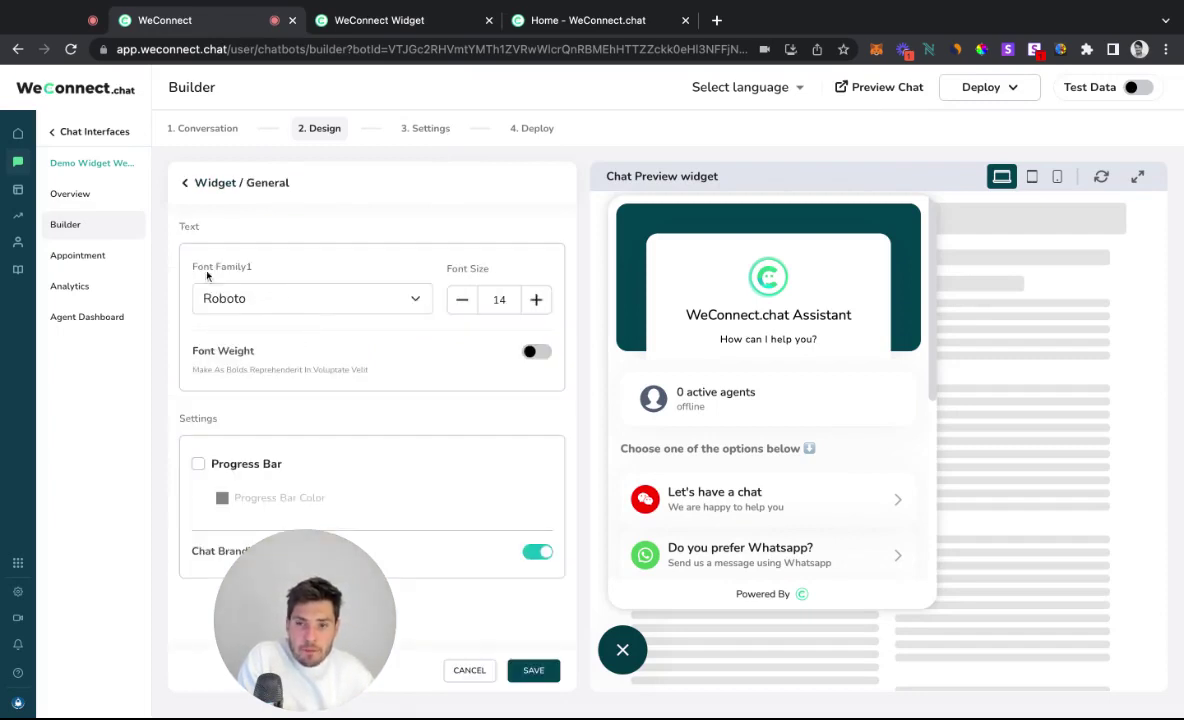
left_click(274, 310)
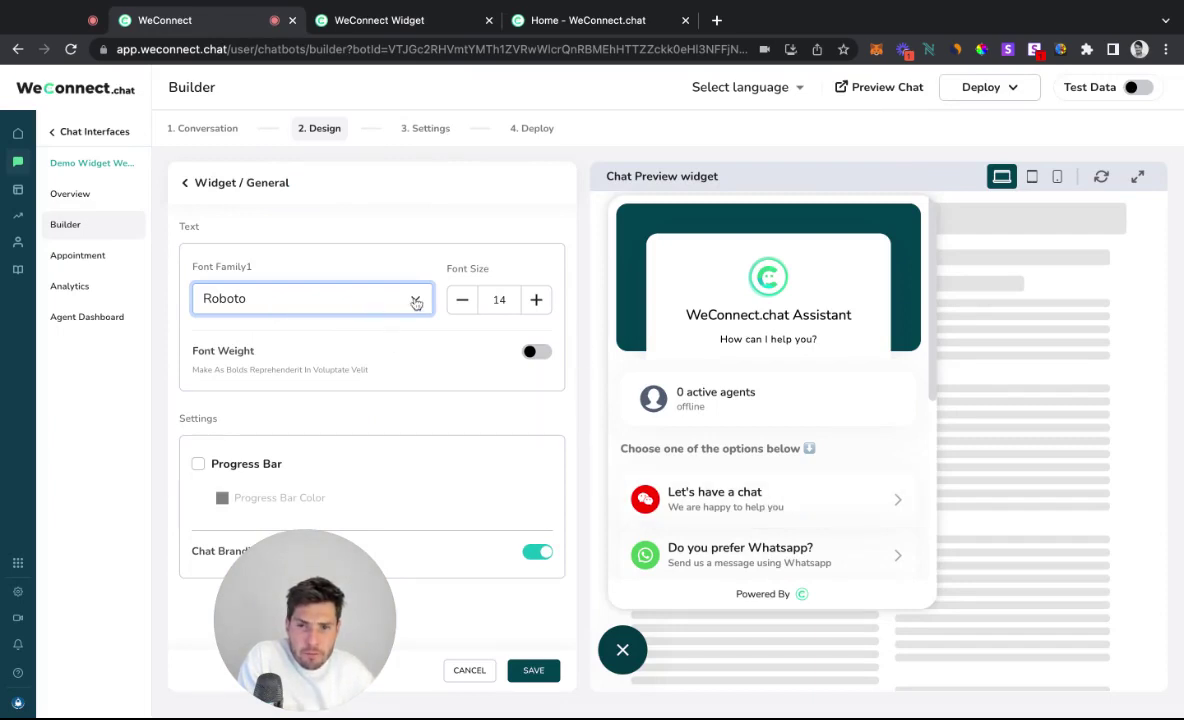
left_click(537, 300)
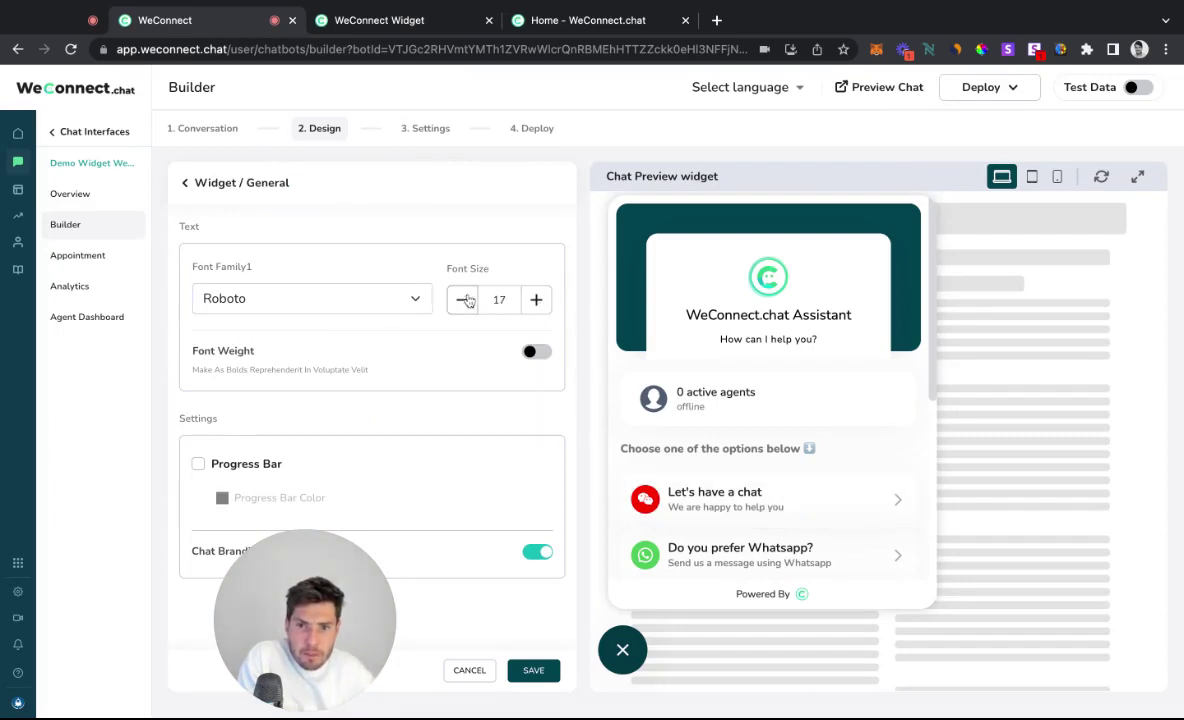
left_click(687, 490)
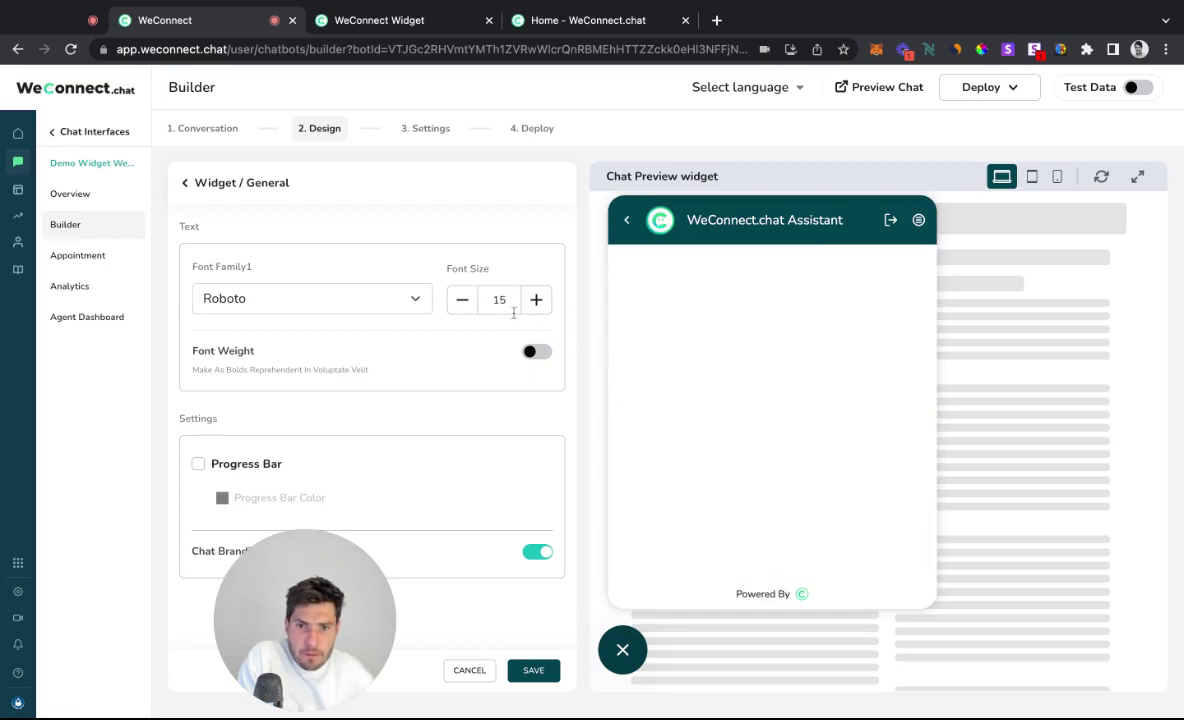
left_click(533, 670)
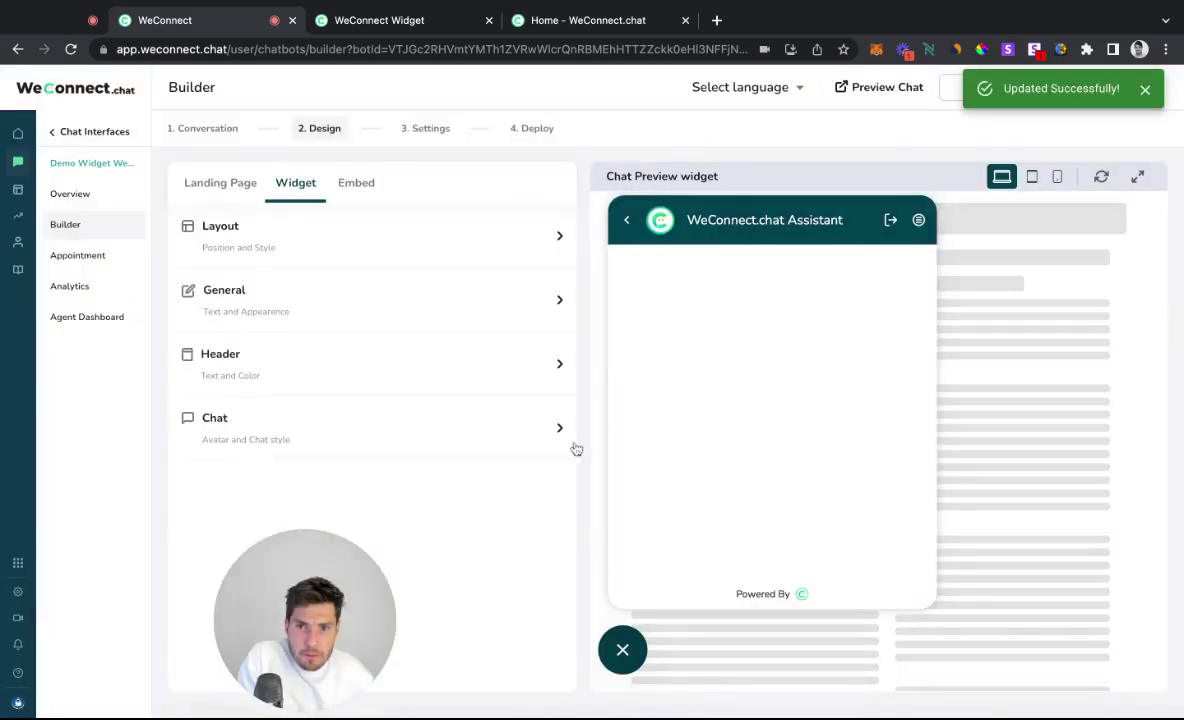
Reload the live widget page and start a chat to check the font size of the conversation.
left_click(700, 485)
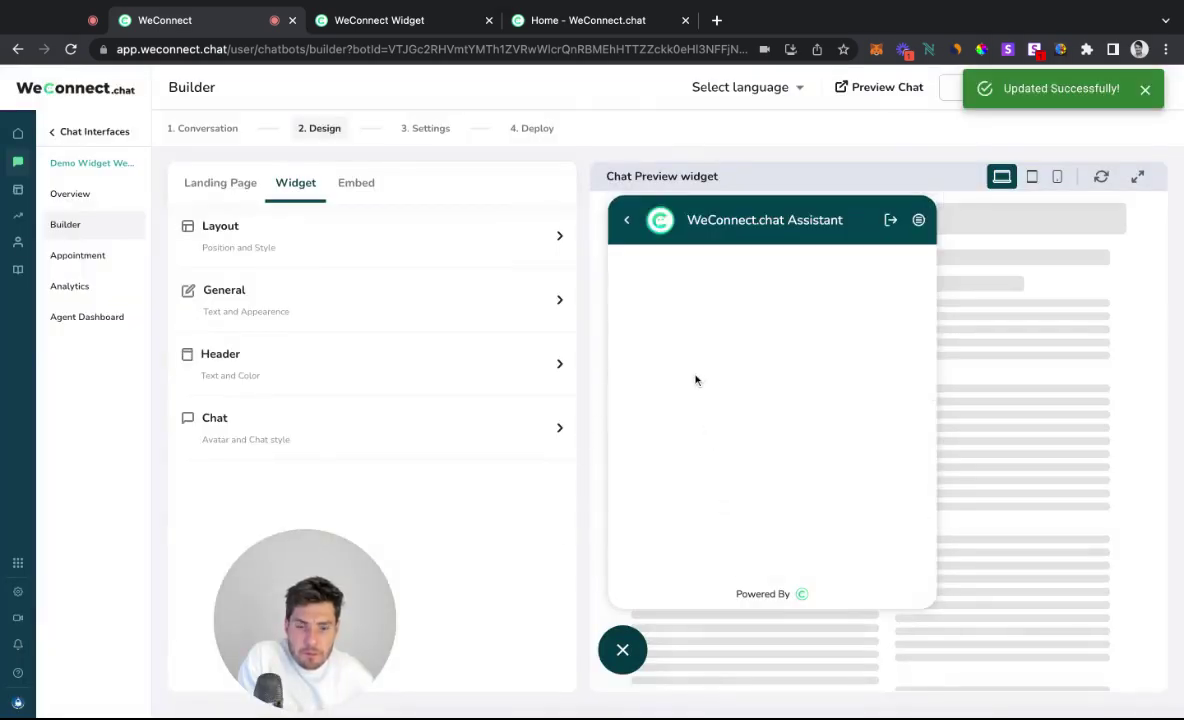
left_click(415, 20)
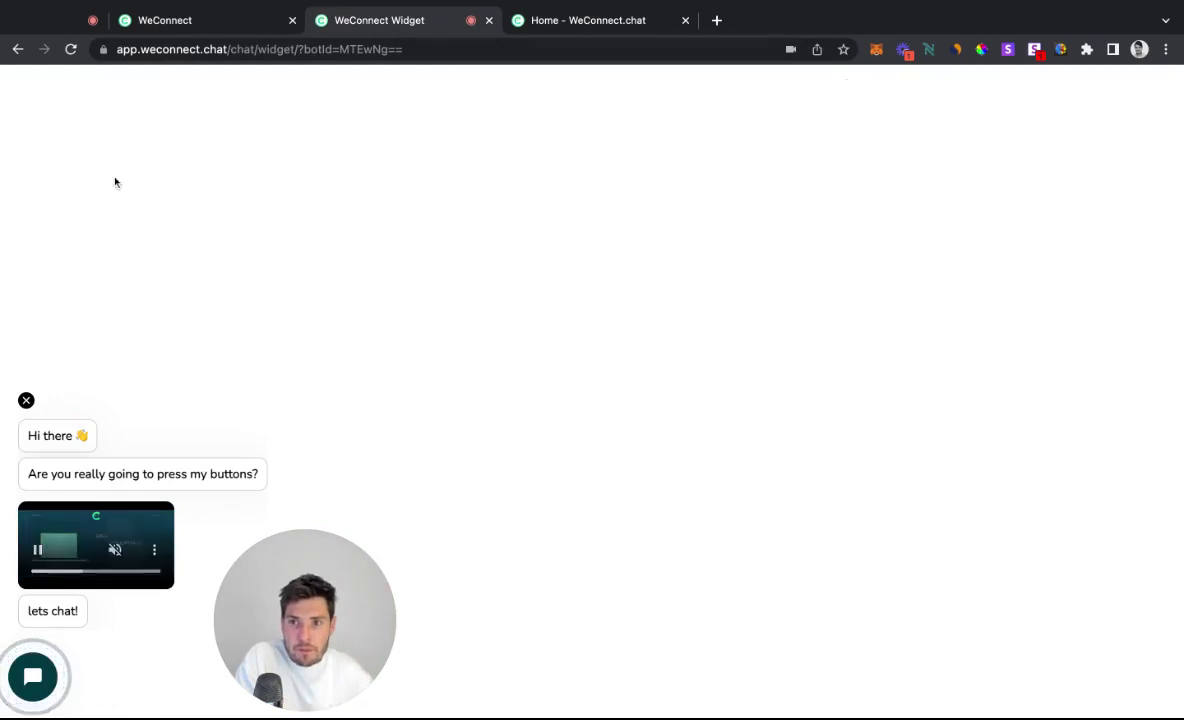
left_click(71, 49)
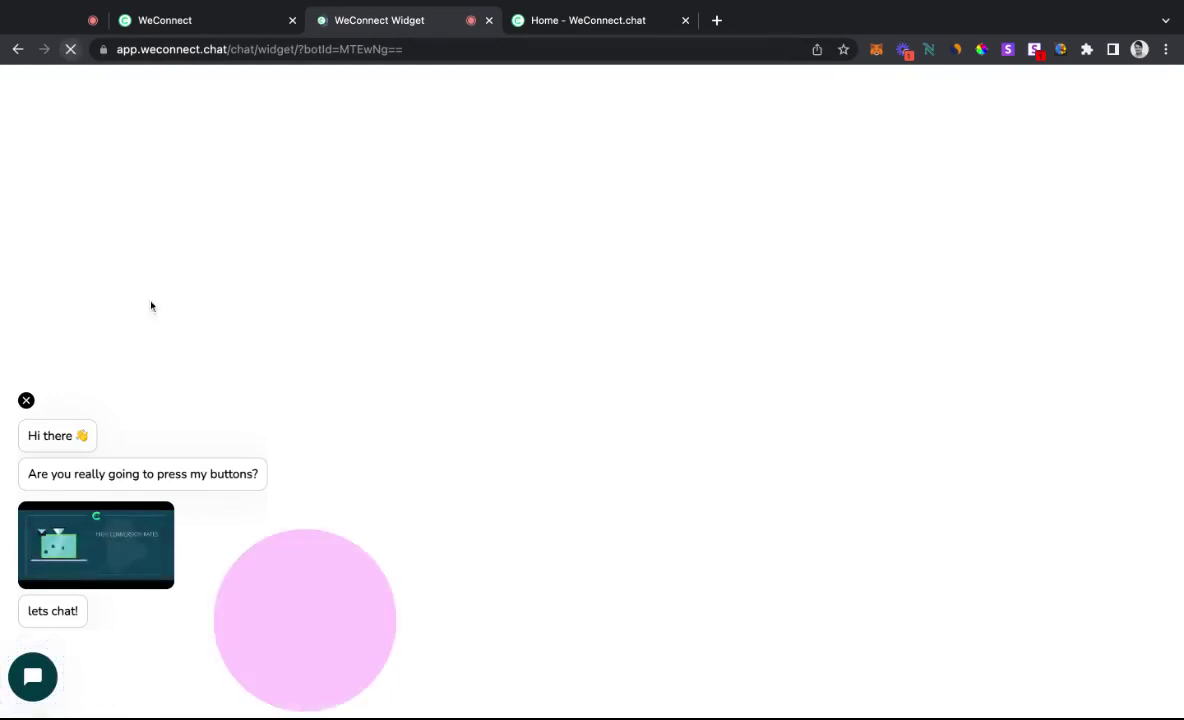
left_click(33, 677)
left_click(153, 449)
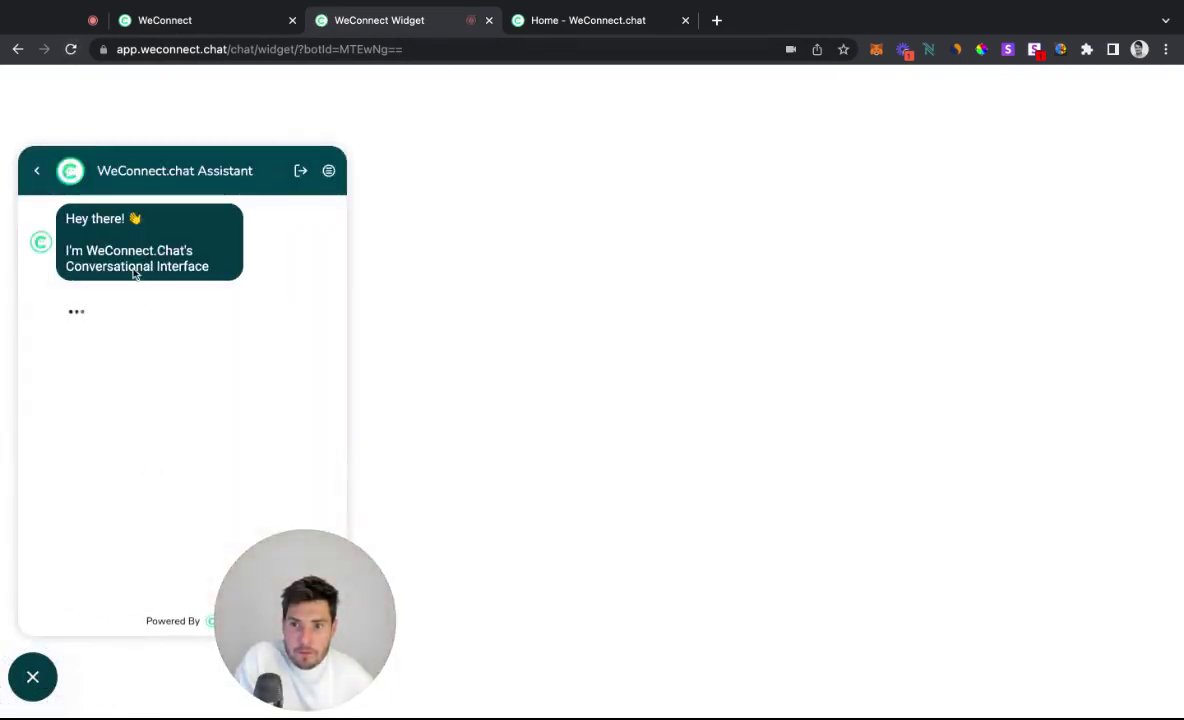
Return to the builder's General design settings and look through the contact options in the widget preview, from chat to Knowledge Base.
left_click(185, 21)
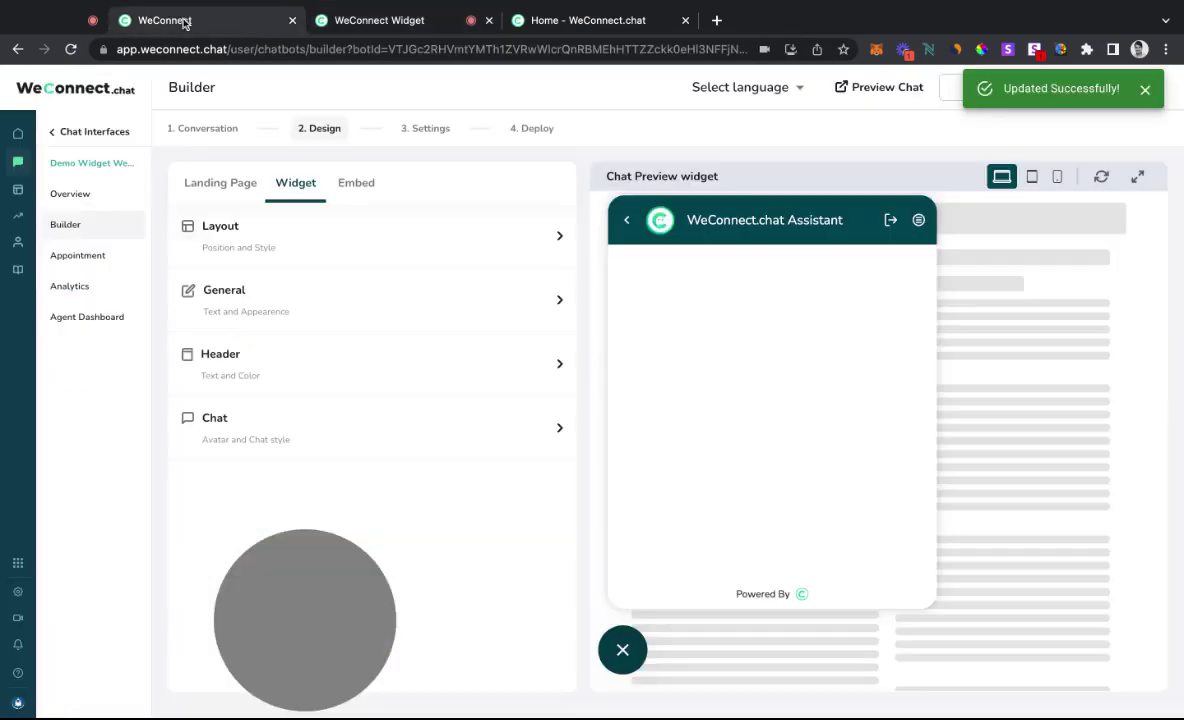
left_click(328, 303)
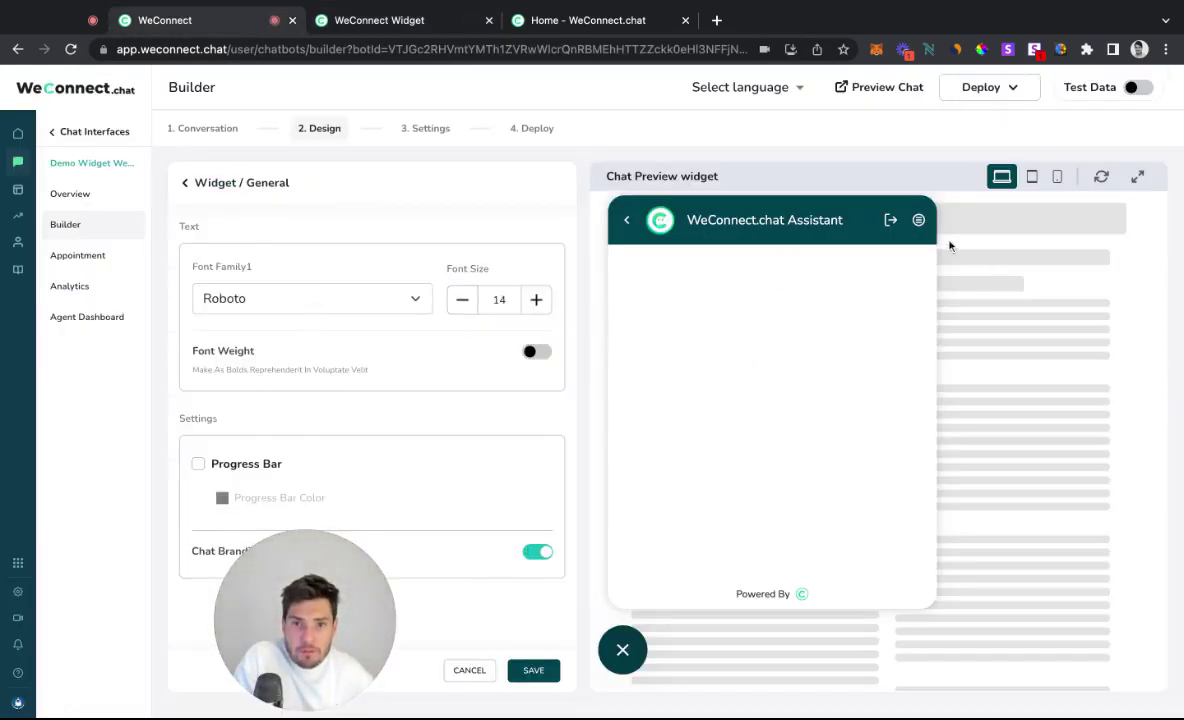
left_click(626, 229)
scroll(692, 500, "down", 3)
scroll(691, 463, "up", 1)
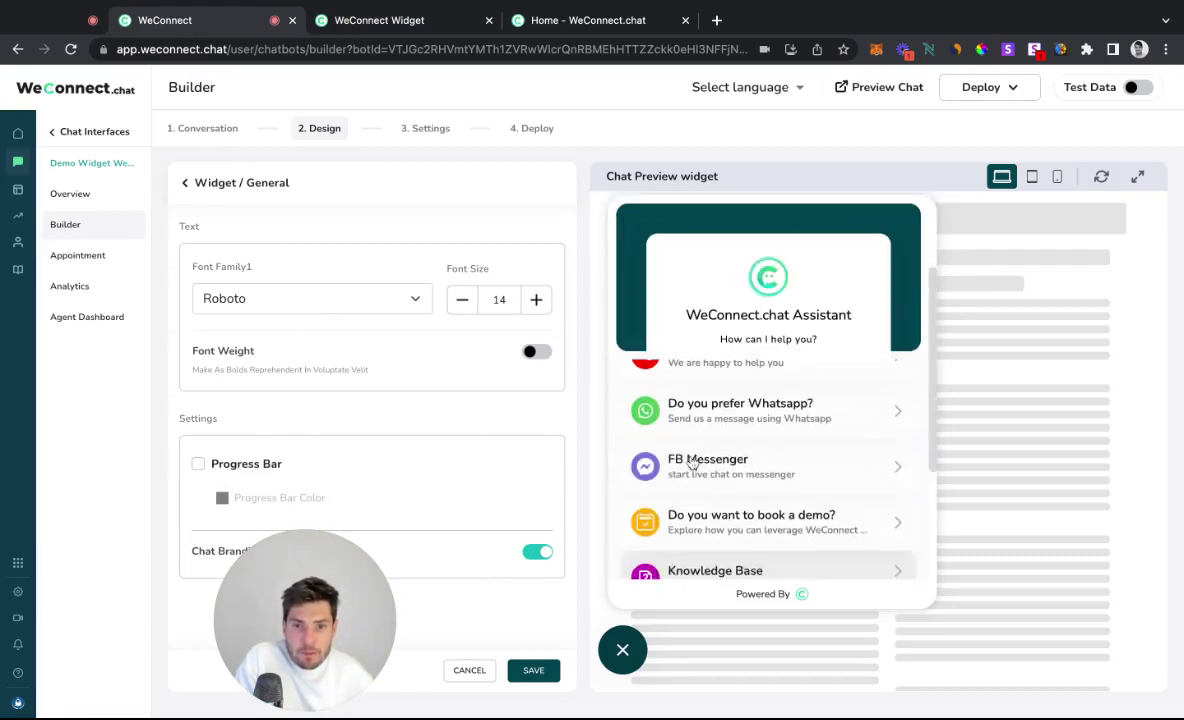
scroll(691, 463, "up", 1)
scroll(733, 470, "up", 3)
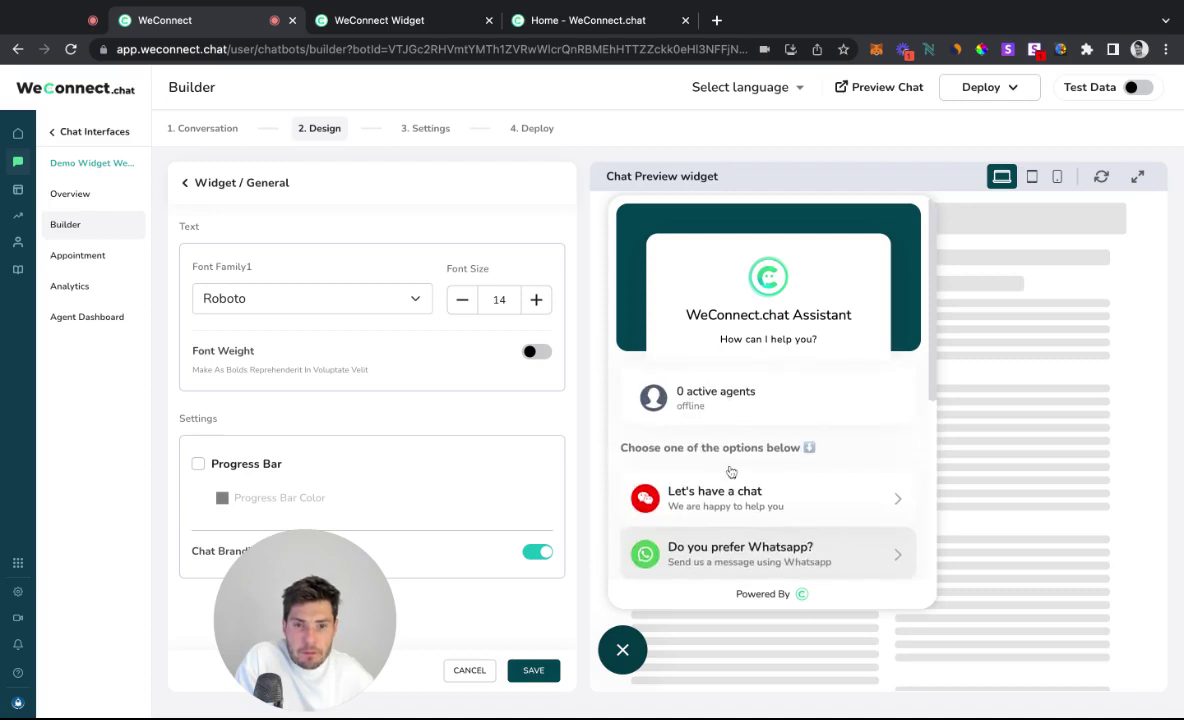
scroll(731, 472, "down", 5)
scroll(730, 472, "up", 2)
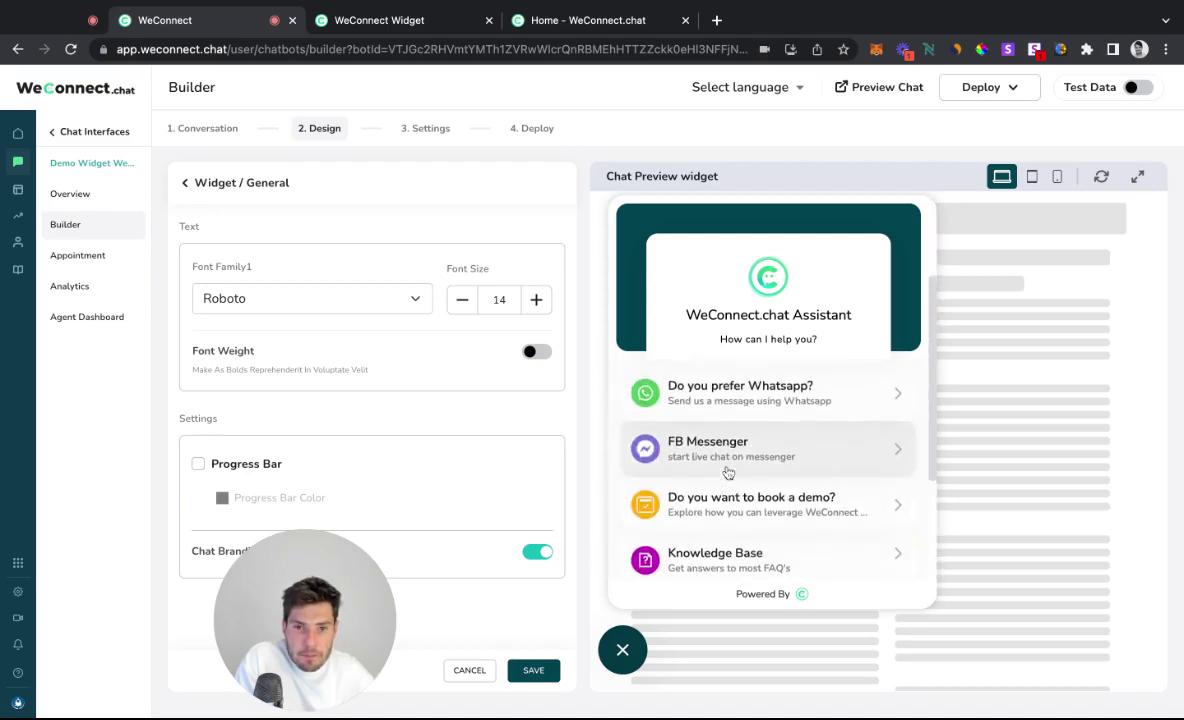
scroll(728, 472, "up", 1)
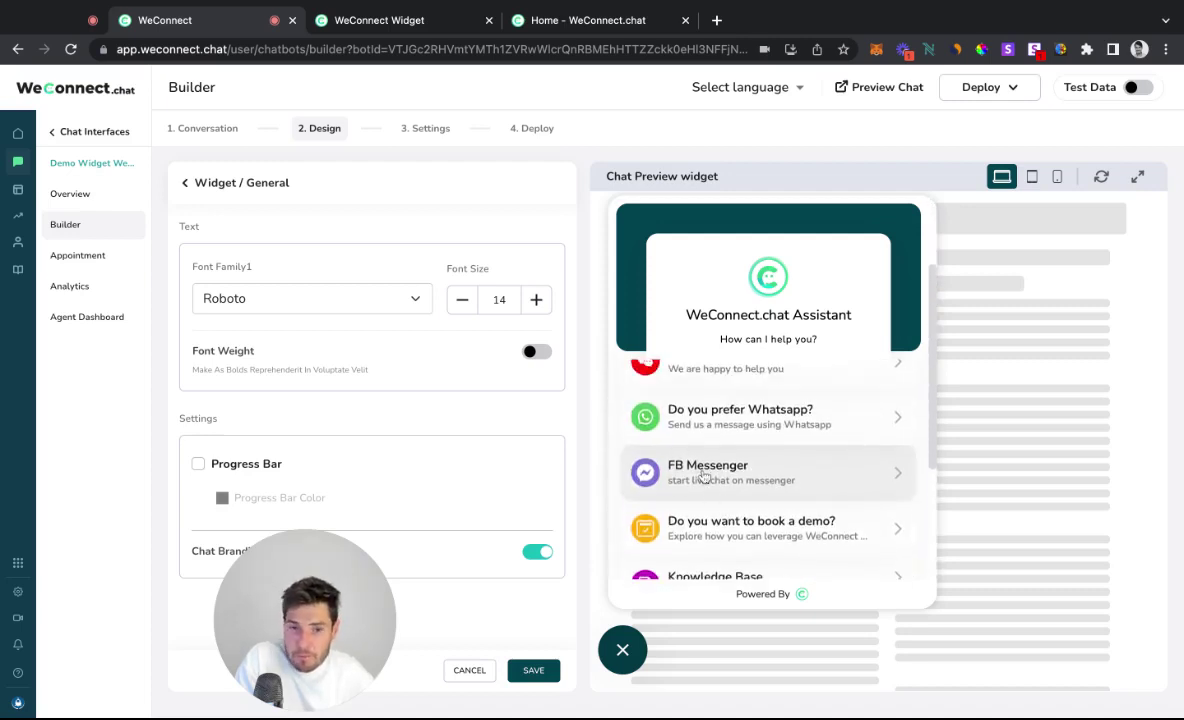
left_click(634, 654)
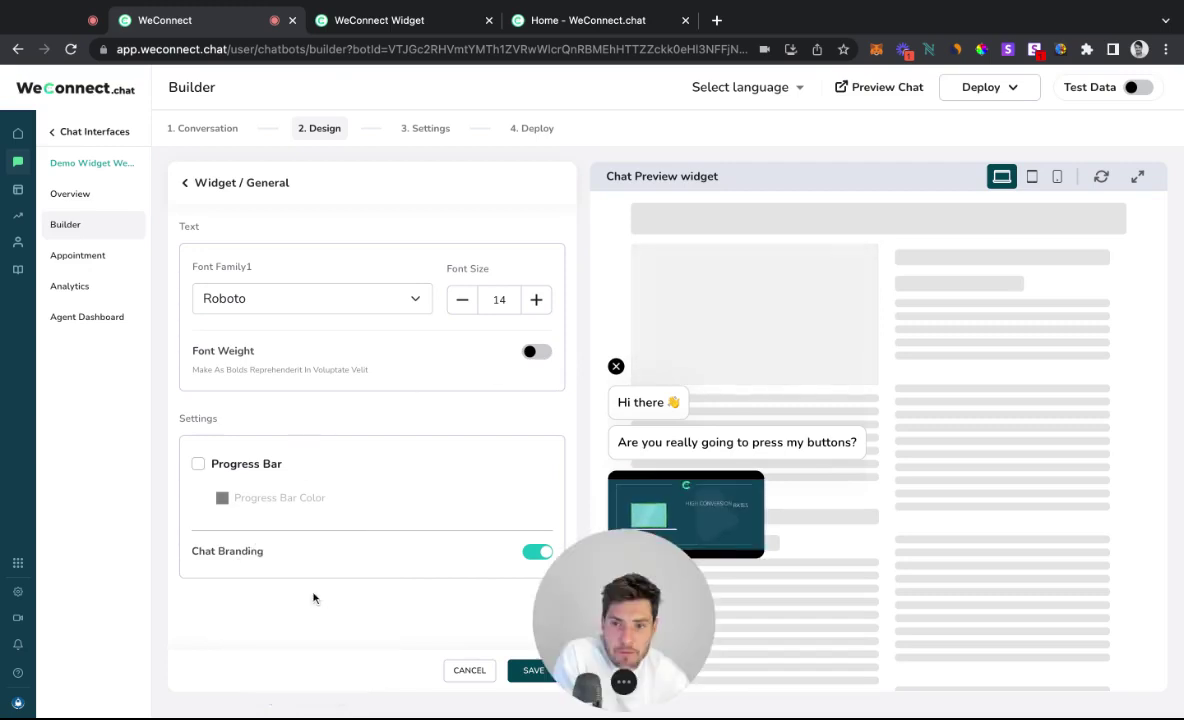
Try to save the General settings with the progress bar enabled, and save them again with it turned off.
left_click(198, 463)
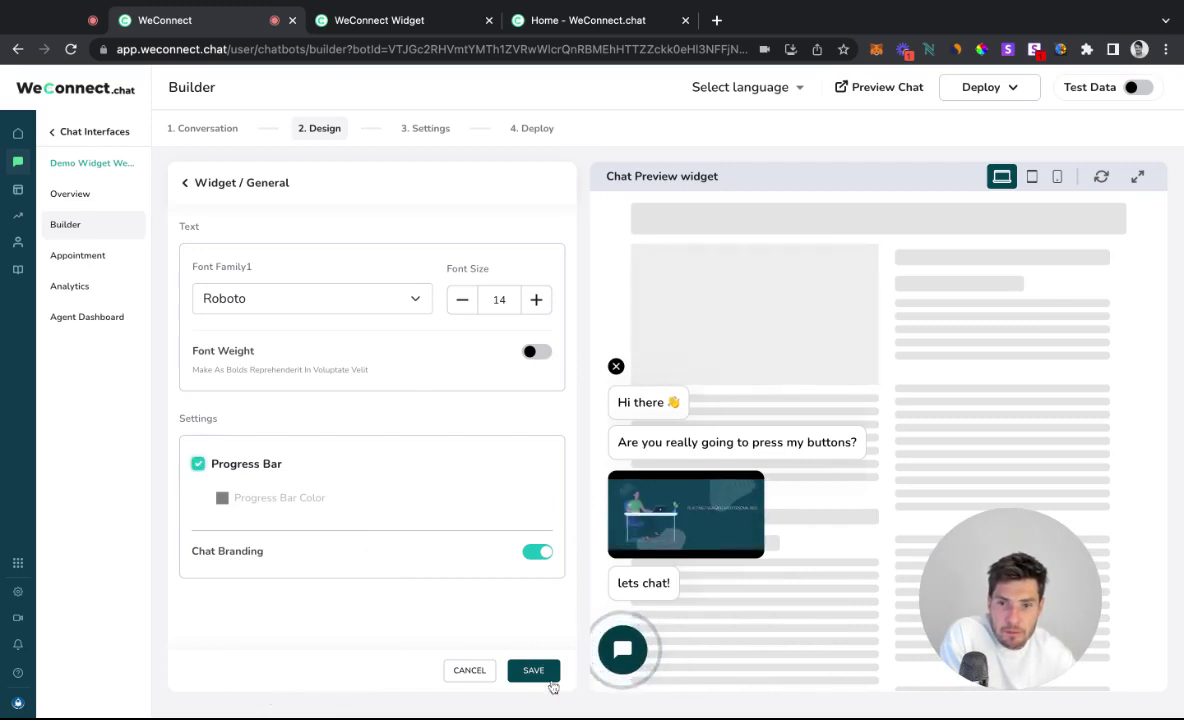
left_click(548, 675)
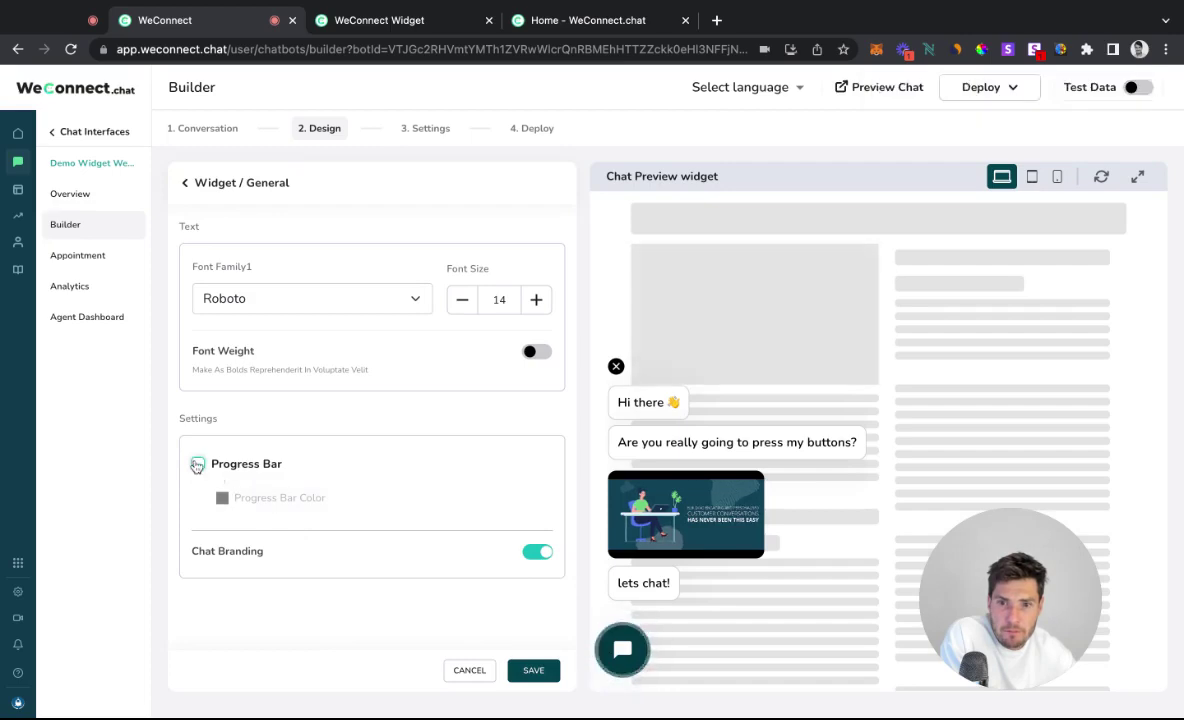
left_click(198, 463)
left_click(531, 670)
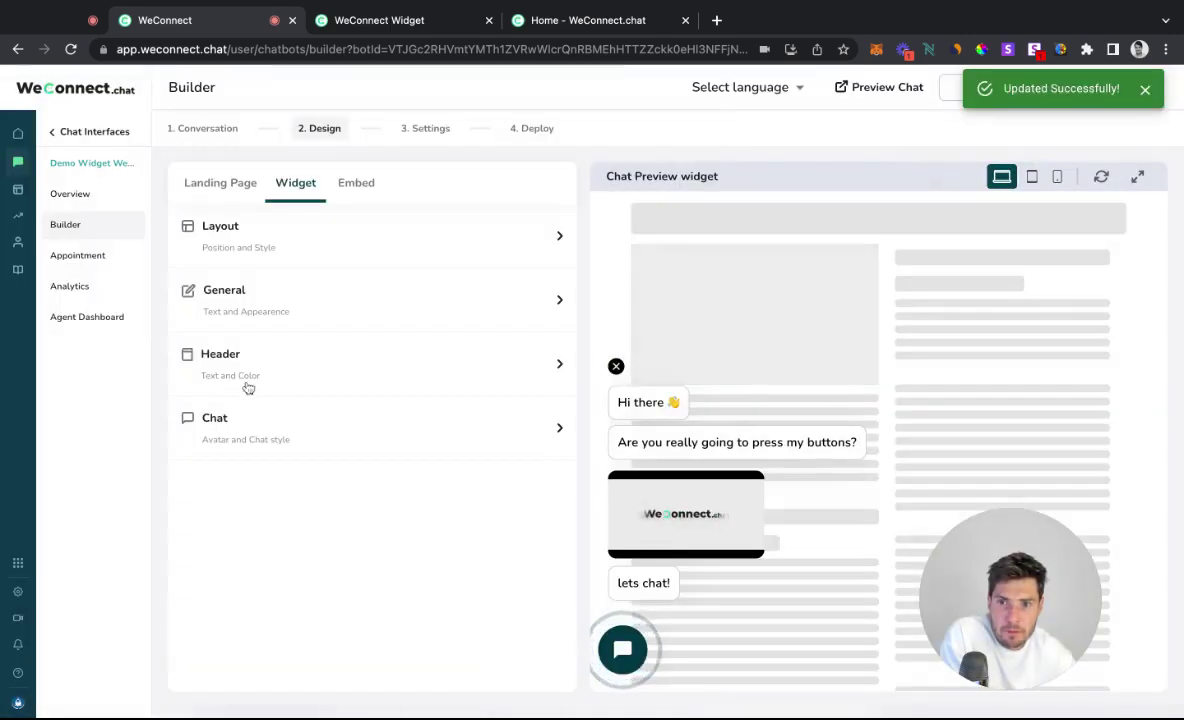
Enable the progress bar in the widget's General settings, open its colour choice and save the settings.
left_click(256, 331)
left_click(198, 463)
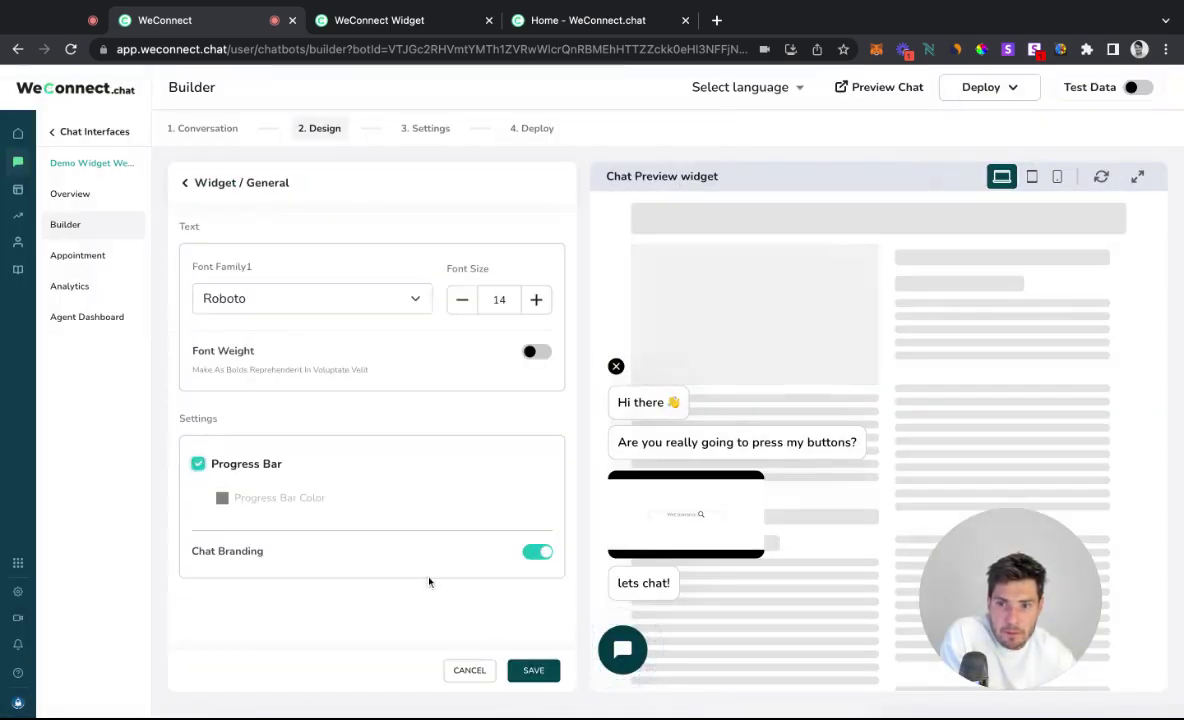
left_click(540, 673)
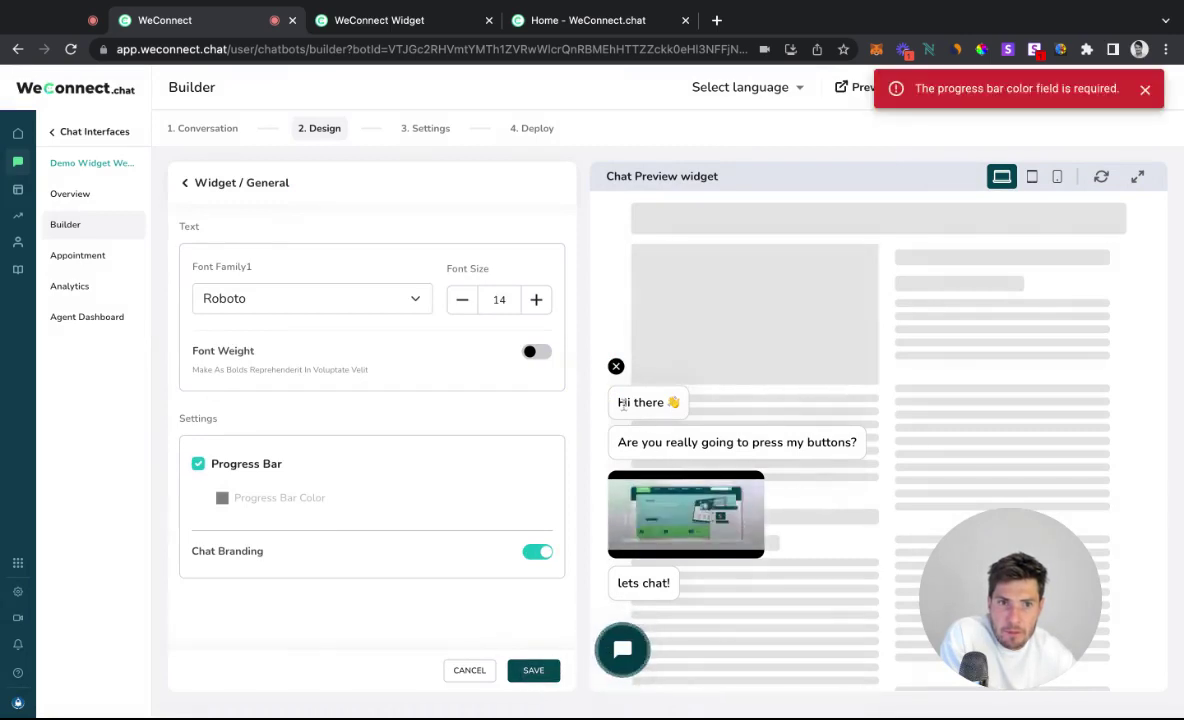
left_click(232, 497)
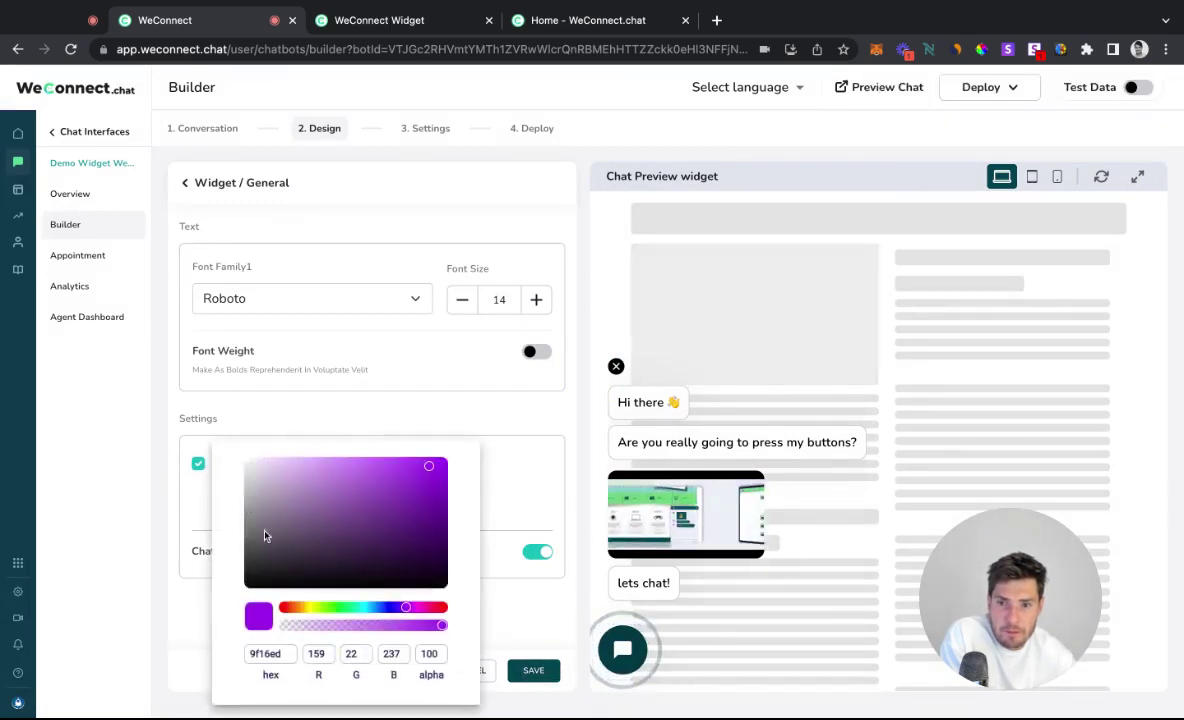
left_click(542, 676)
left_click(538, 671)
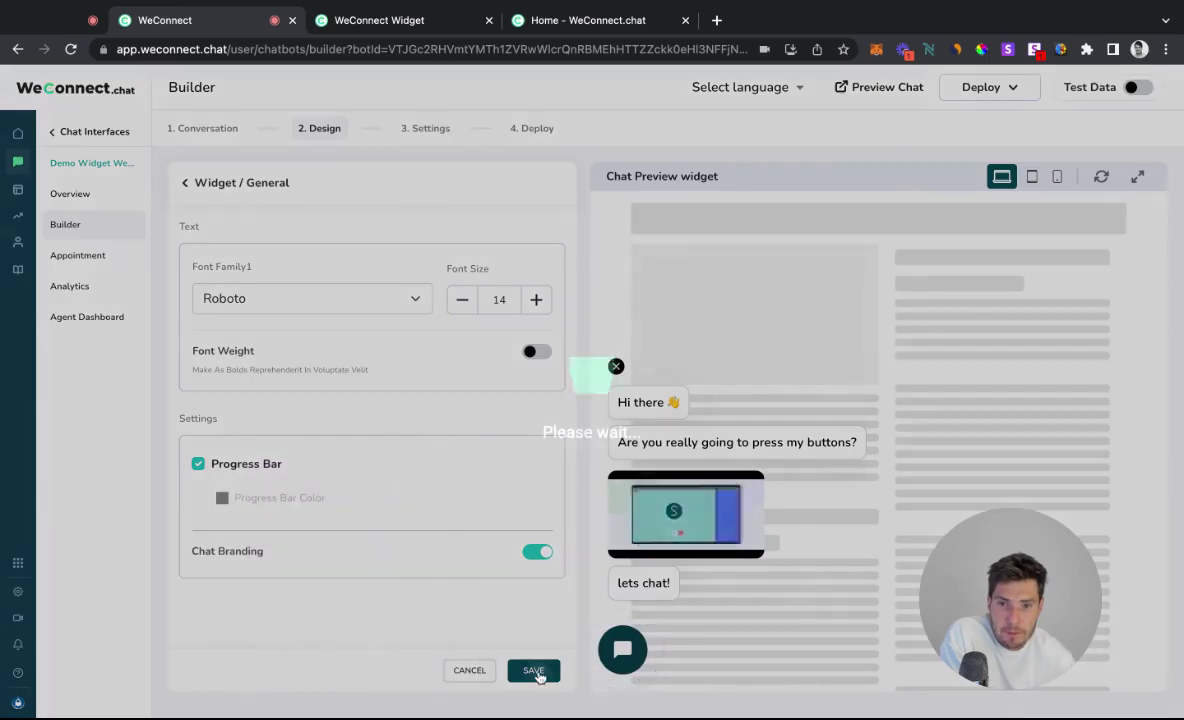
Reload the live widget page and start a chat to check the progress bar above the conversation.
left_click(622, 650)
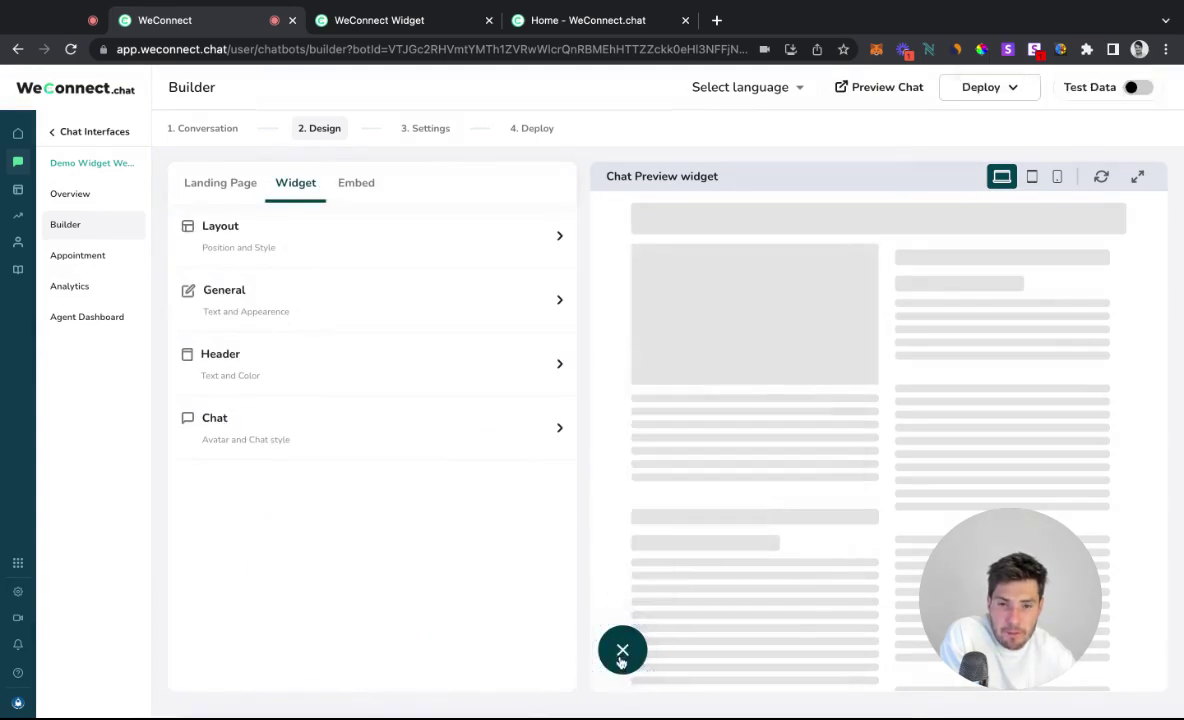
left_click(378, 20)
key("super+r")
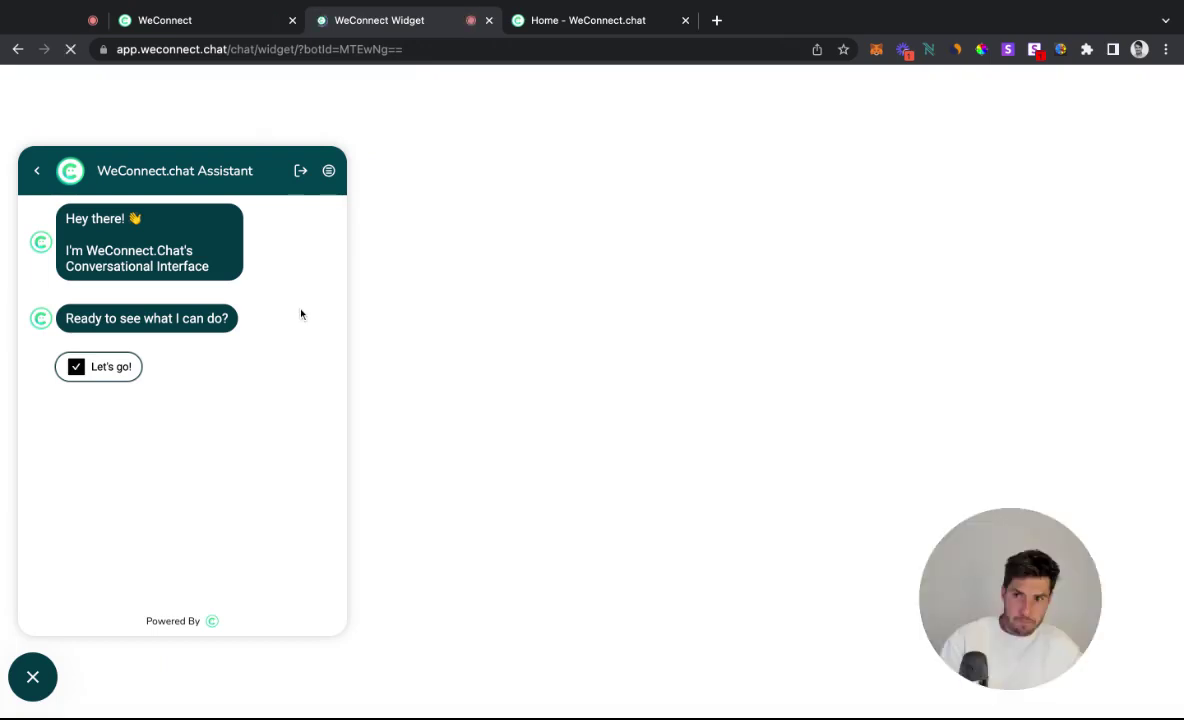
left_click(33, 676)
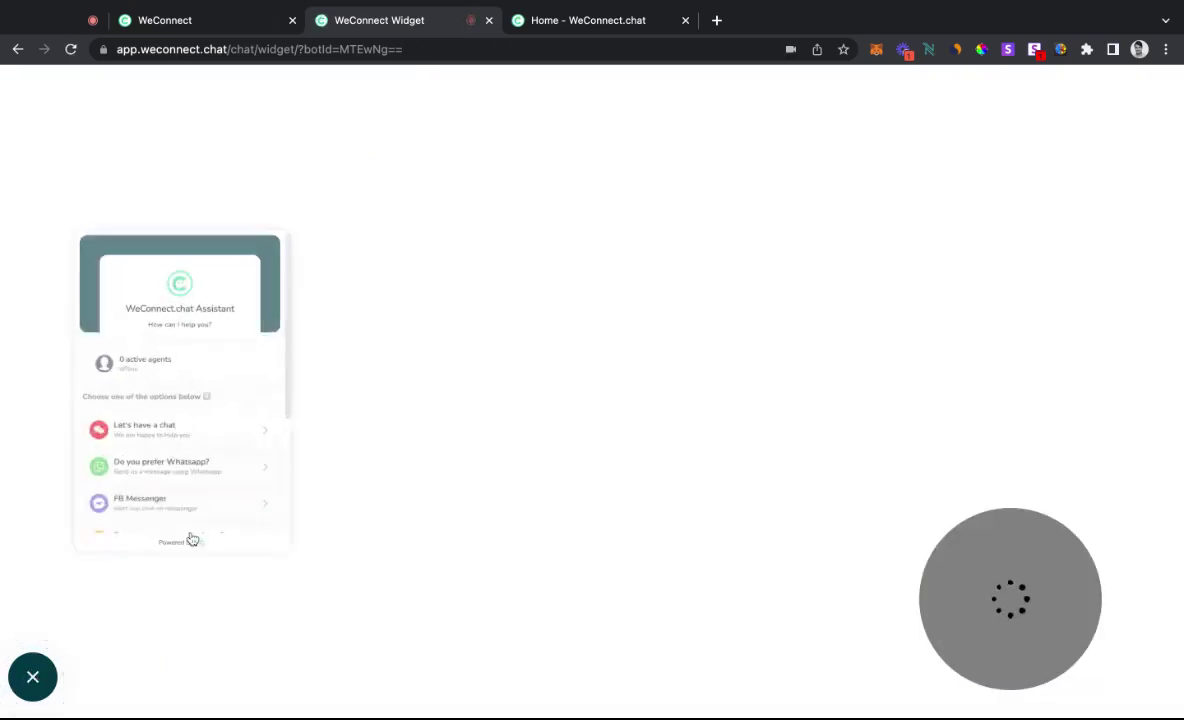
left_click(125, 455)
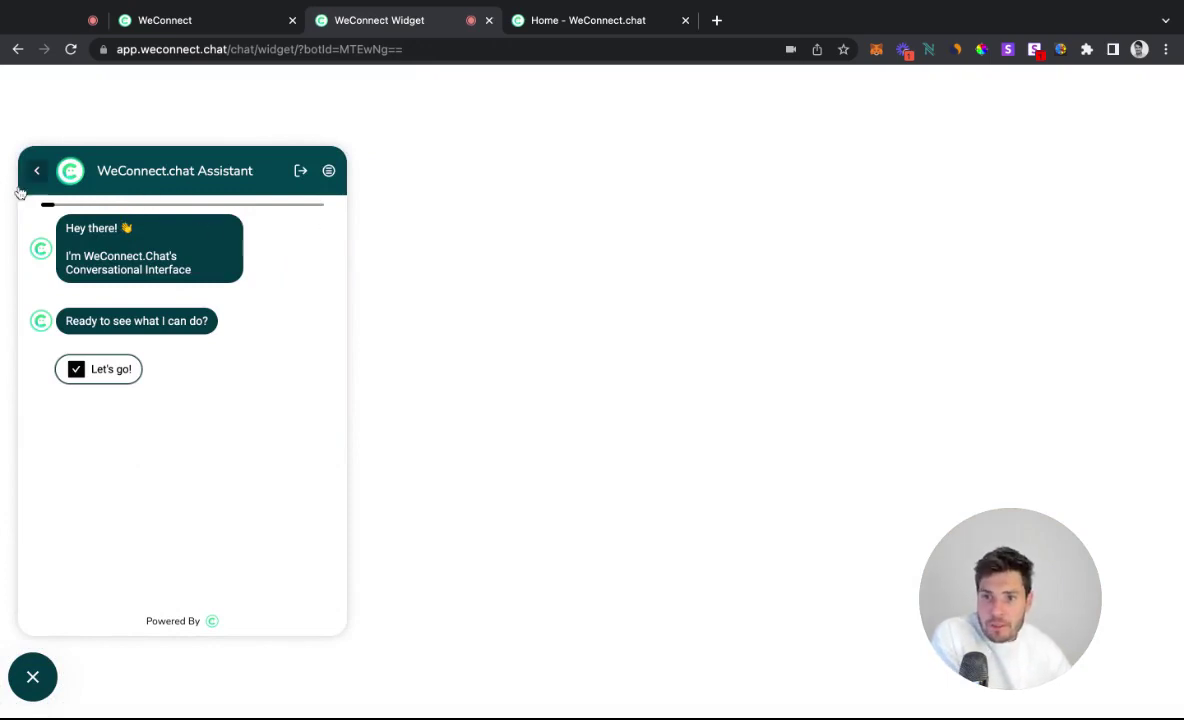
Return to the builder and review the title and colour options in the widget's Header design settings.
left_click(236, 30)
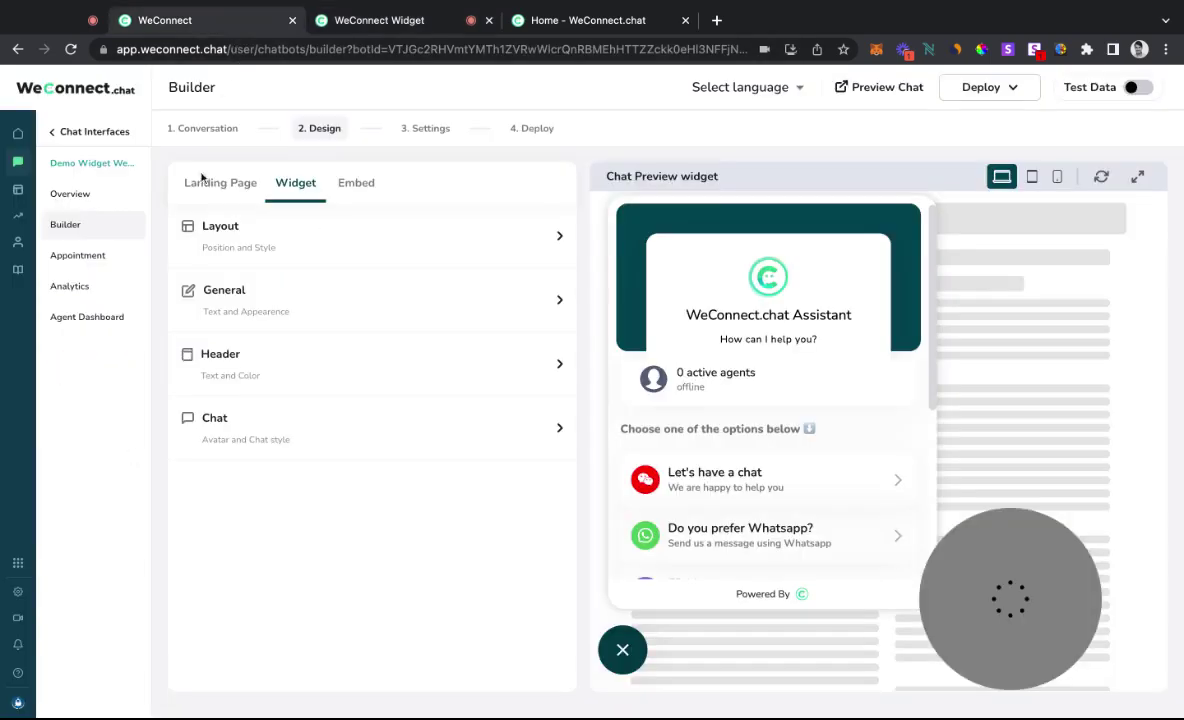
left_click(322, 357)
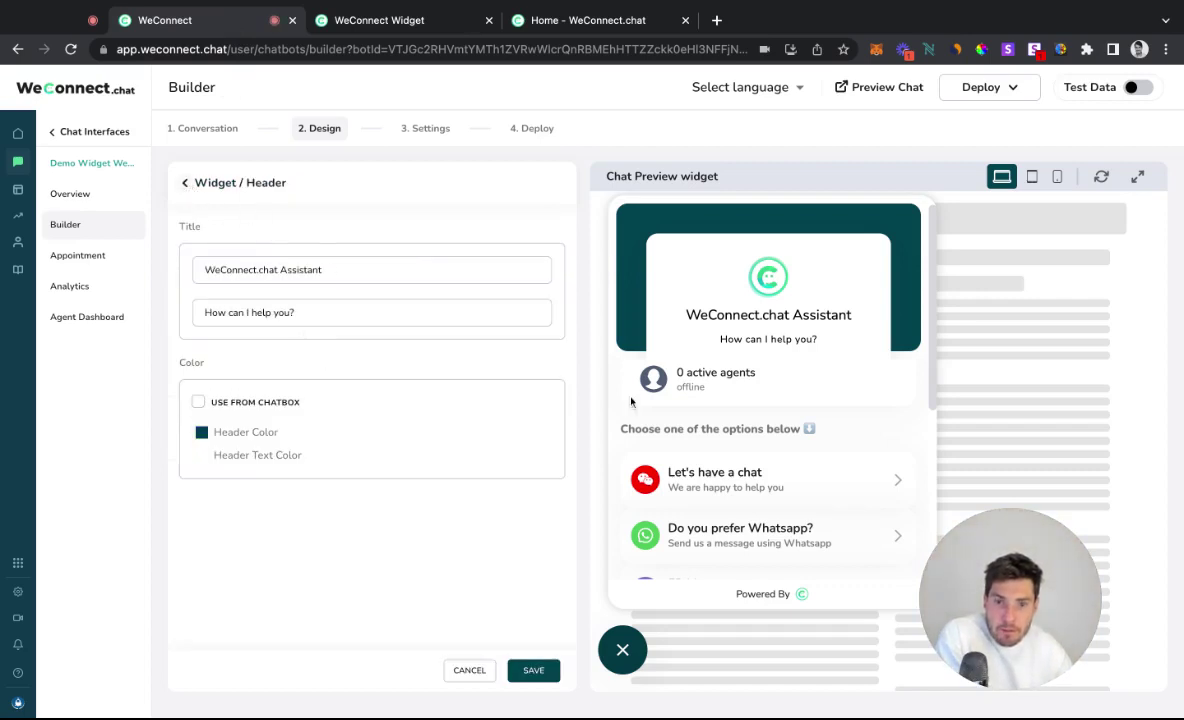
scroll(631, 402, "up", 1)
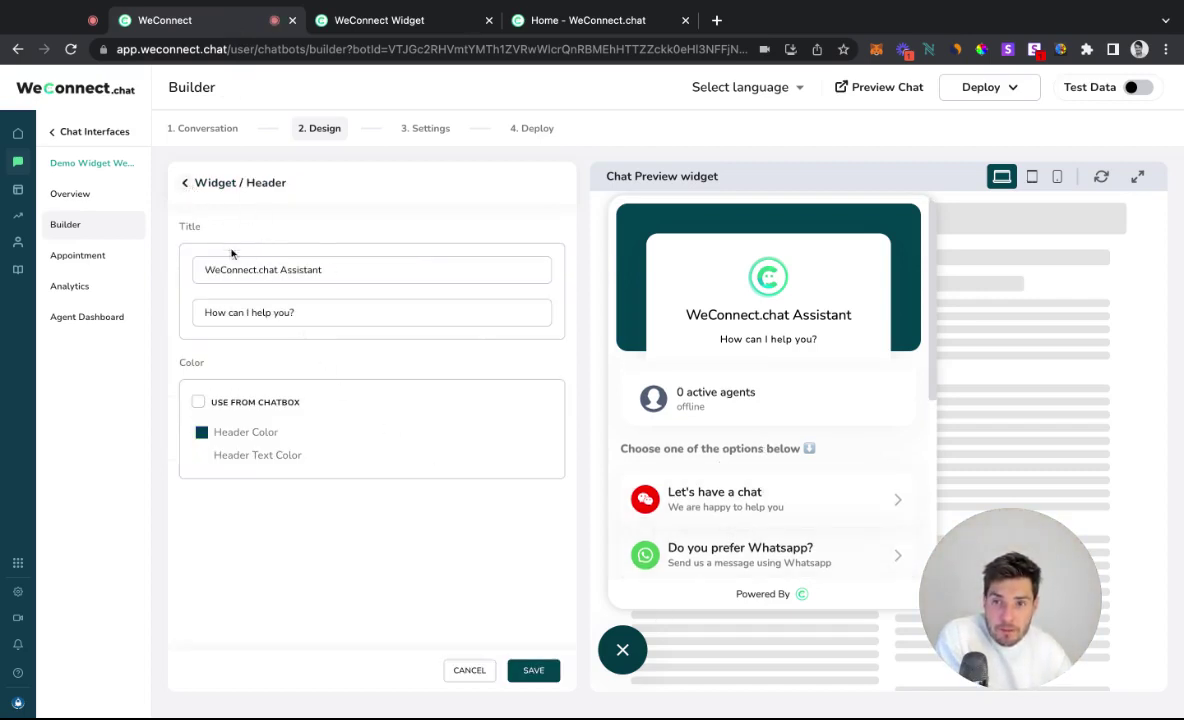
left_click(187, 184)
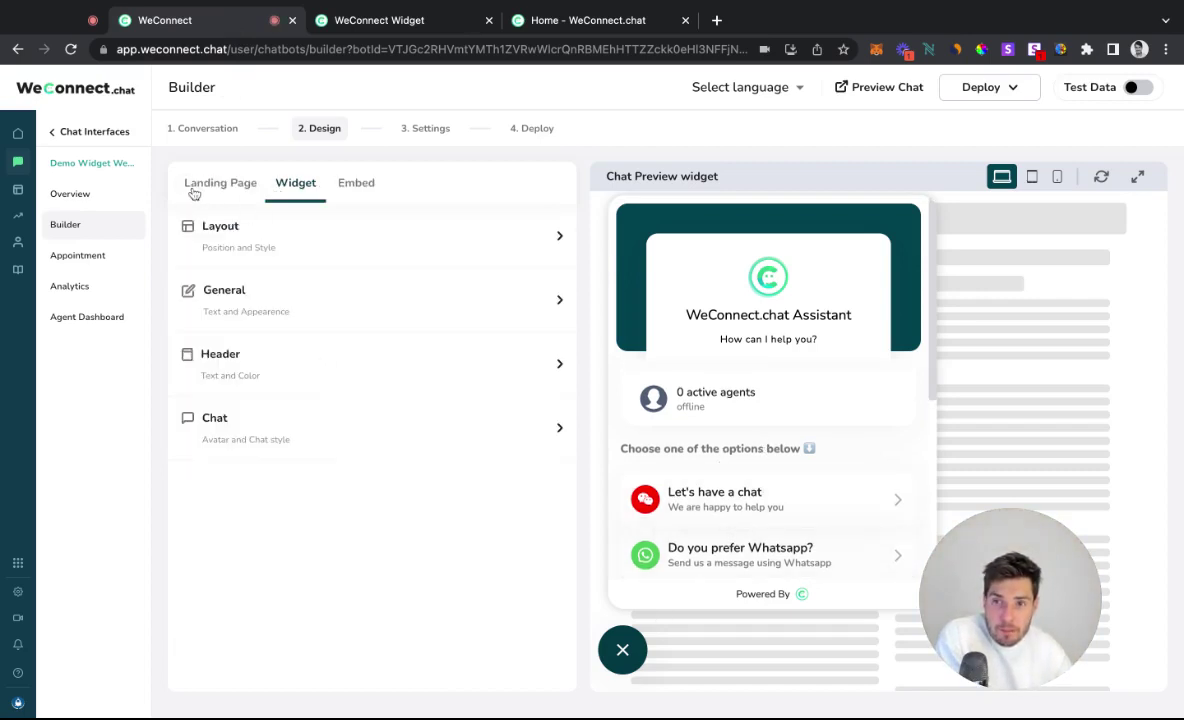
Compare the title fields in the widget's Header design settings with the title and subtitle shown in the preview.
left_click(236, 379)
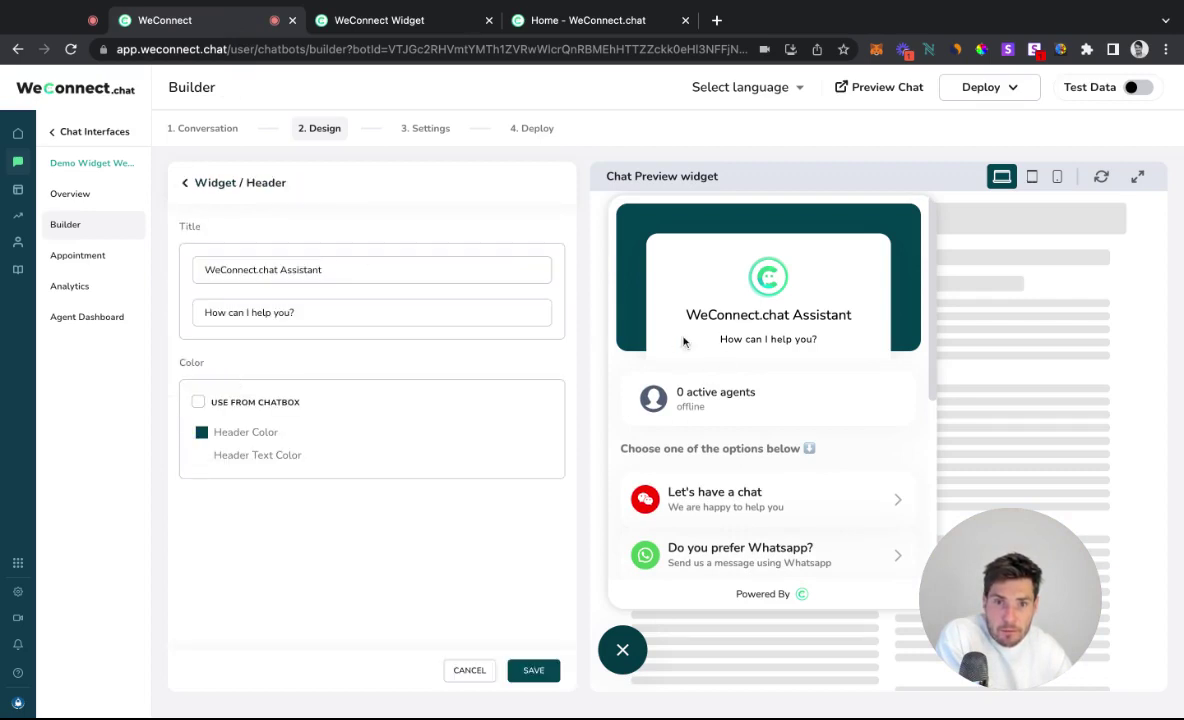
left_click_drag(756, 331, 757, 326)
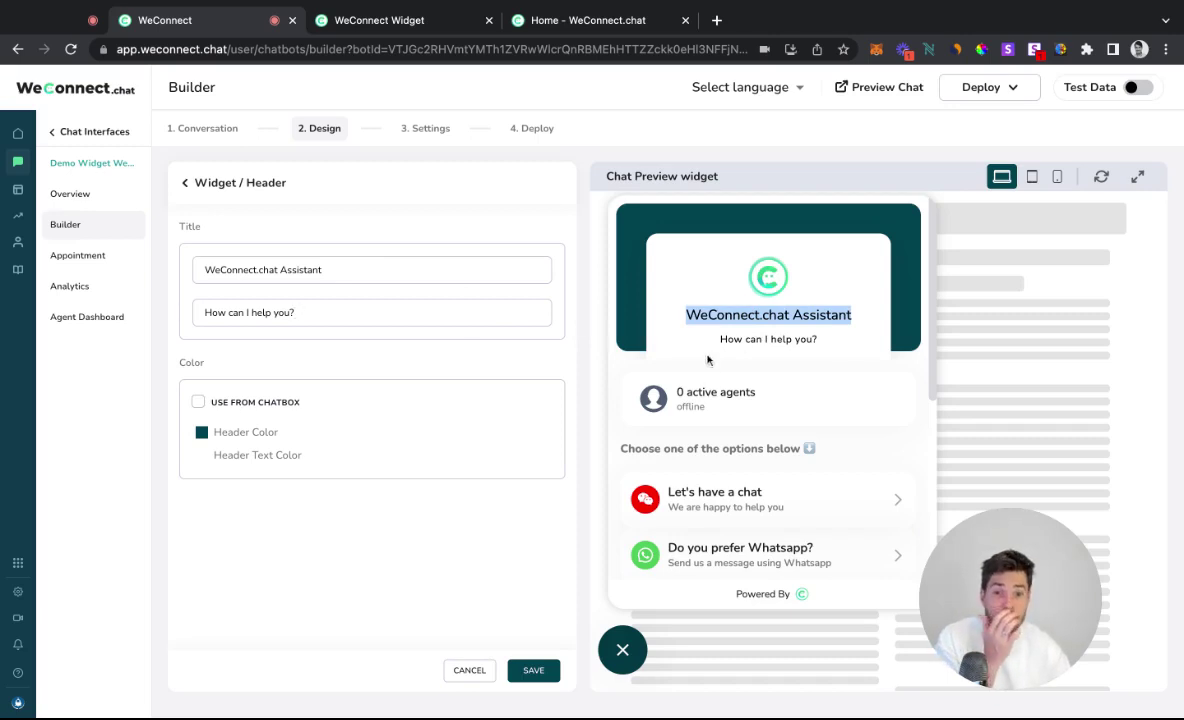
left_click_drag(745, 339, 807, 340)
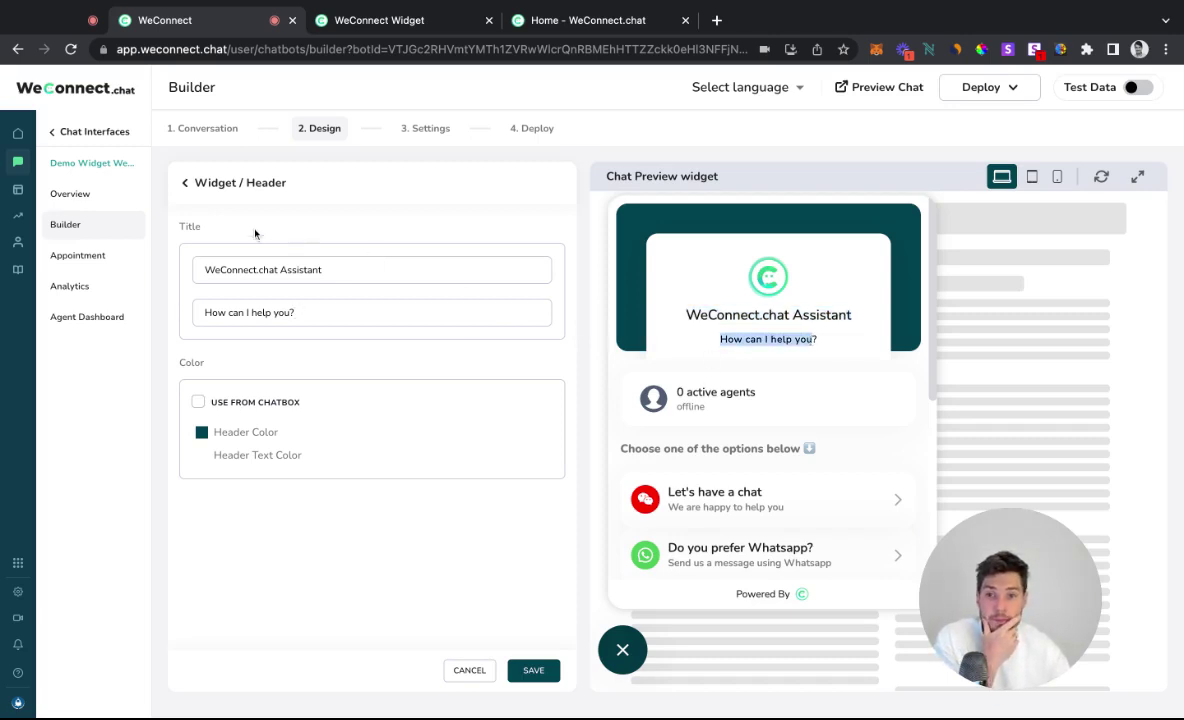
left_click(186, 184)
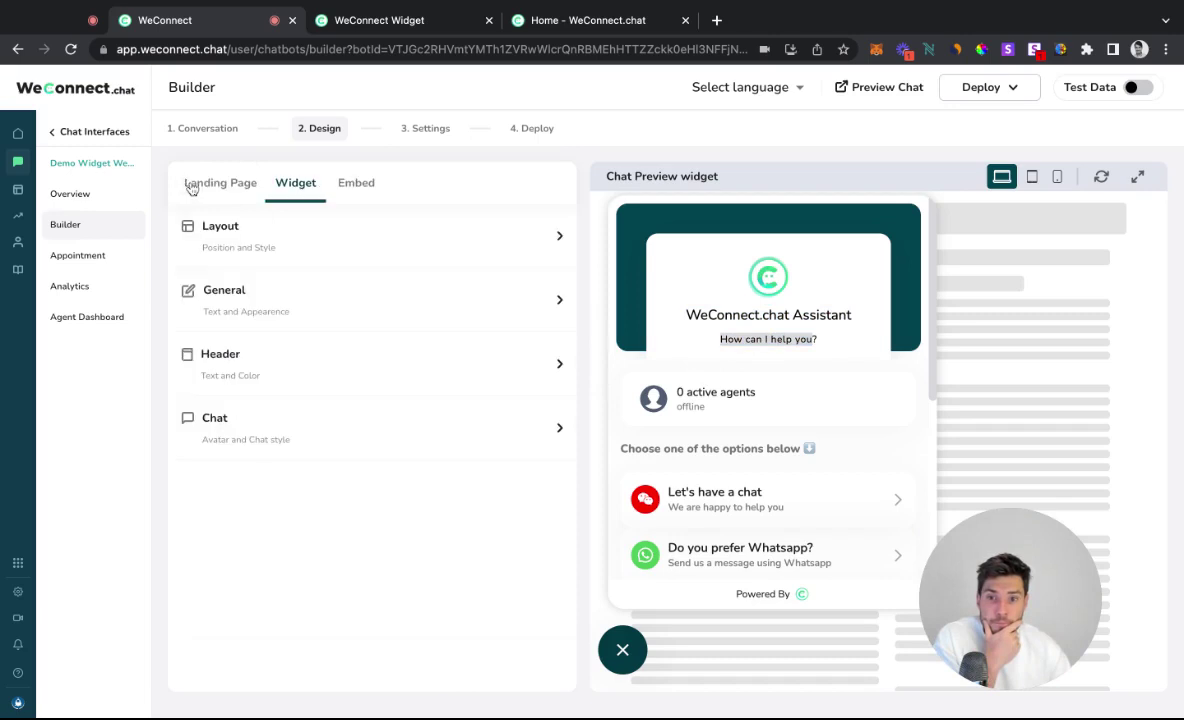
Start a chat in the preview to inspect its header title, reopen the Header settings and return the preview to its start screen.
left_click(712, 499)
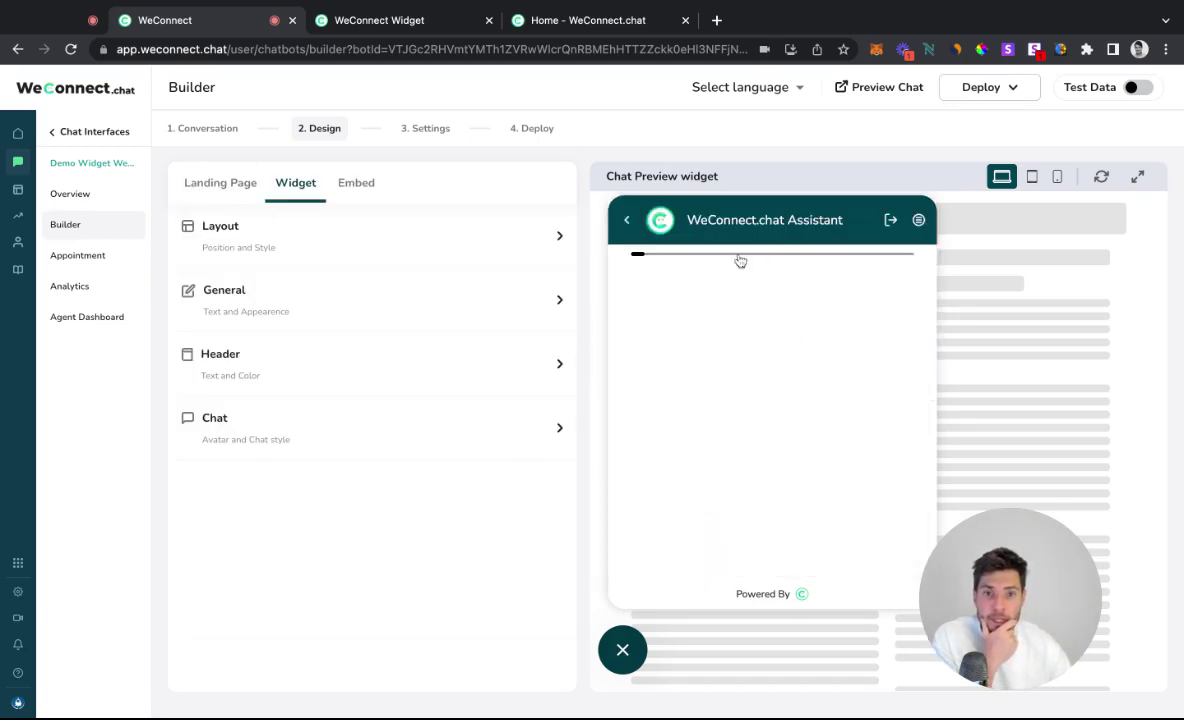
left_click_drag(697, 221, 857, 221)
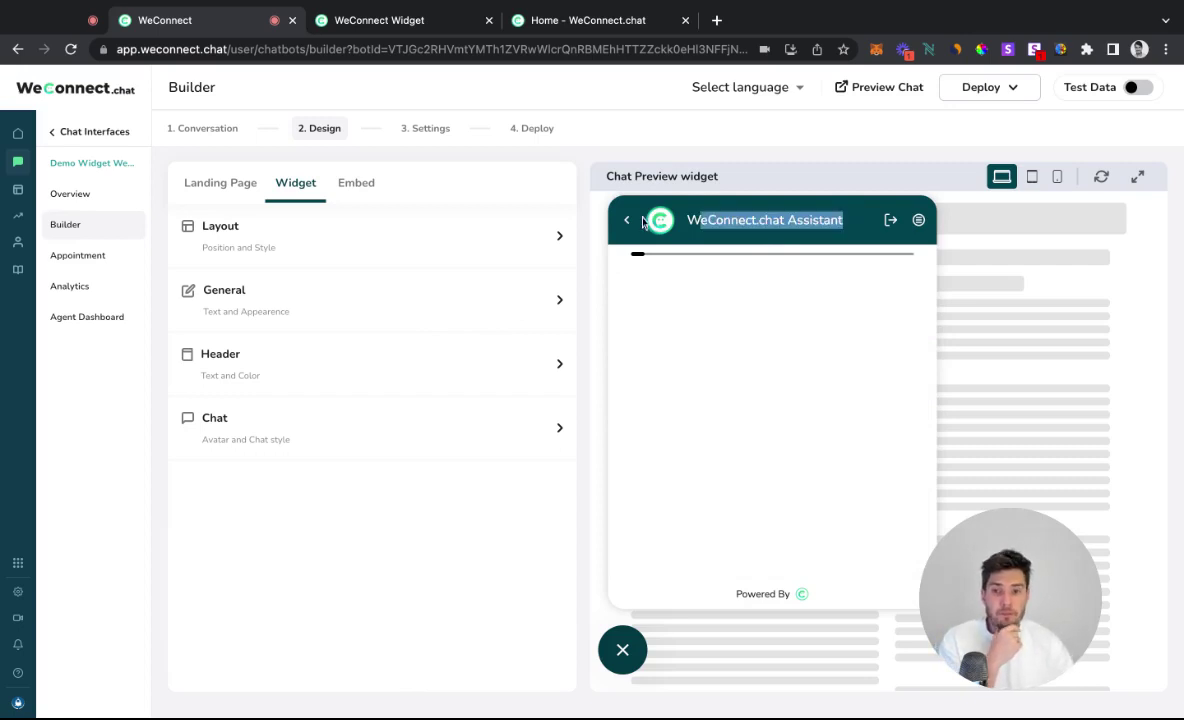
left_click(259, 360)
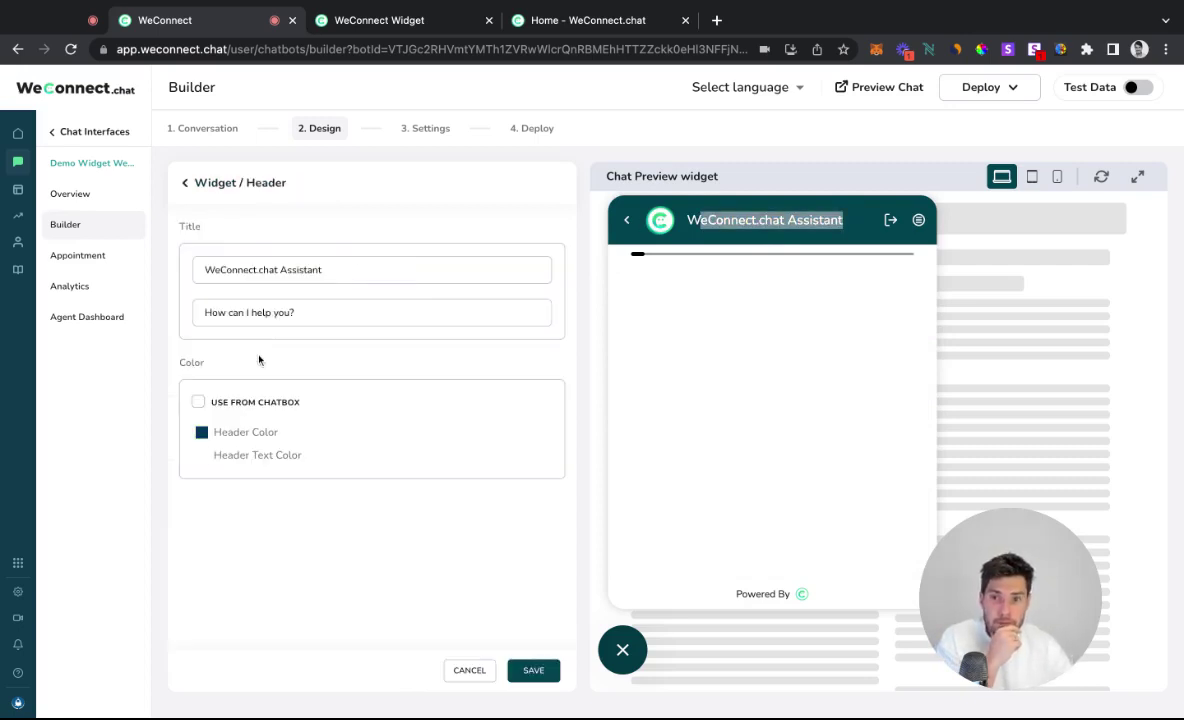
left_click(628, 220)
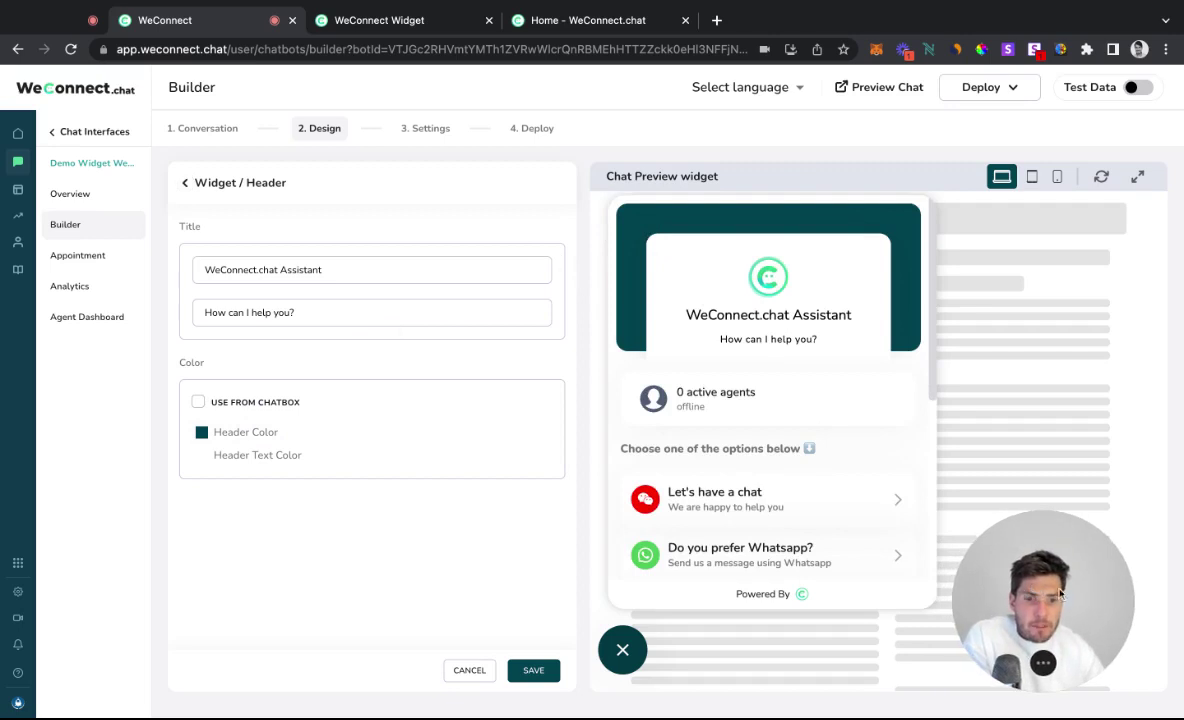
Try the header colour ad85c4 with Use From Chatbox enabled, and turn that option off again.
left_click(197, 404)
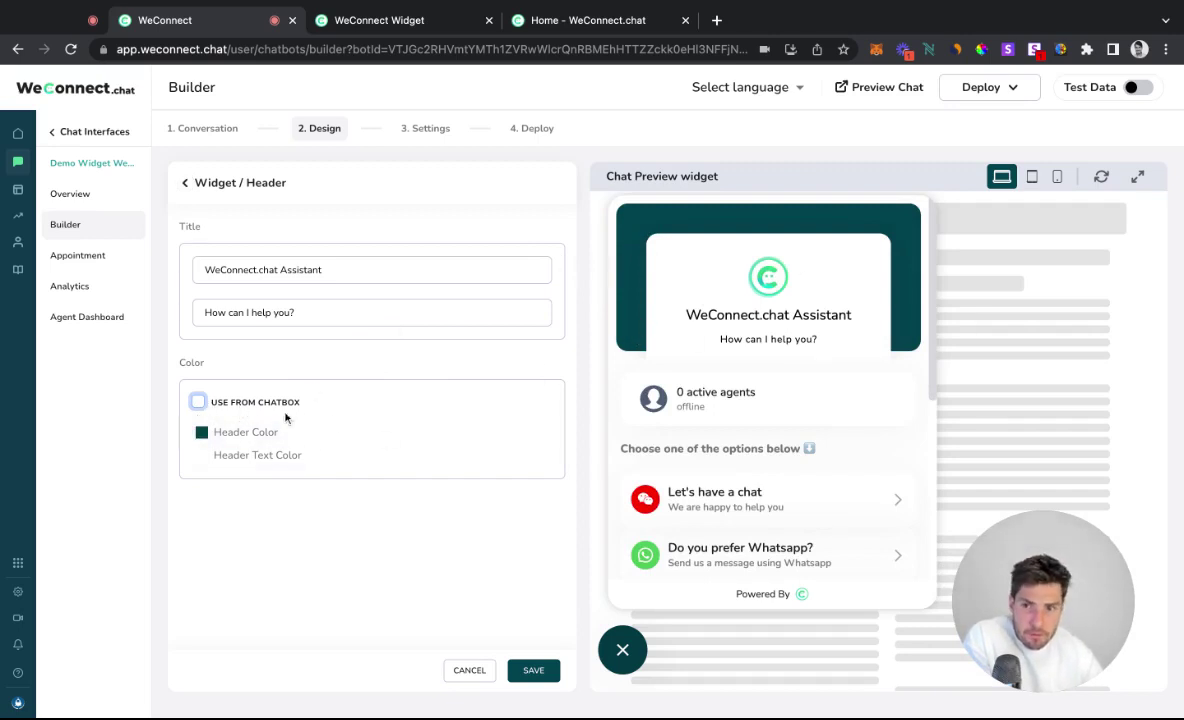
left_click(198, 402)
left_click(224, 438)
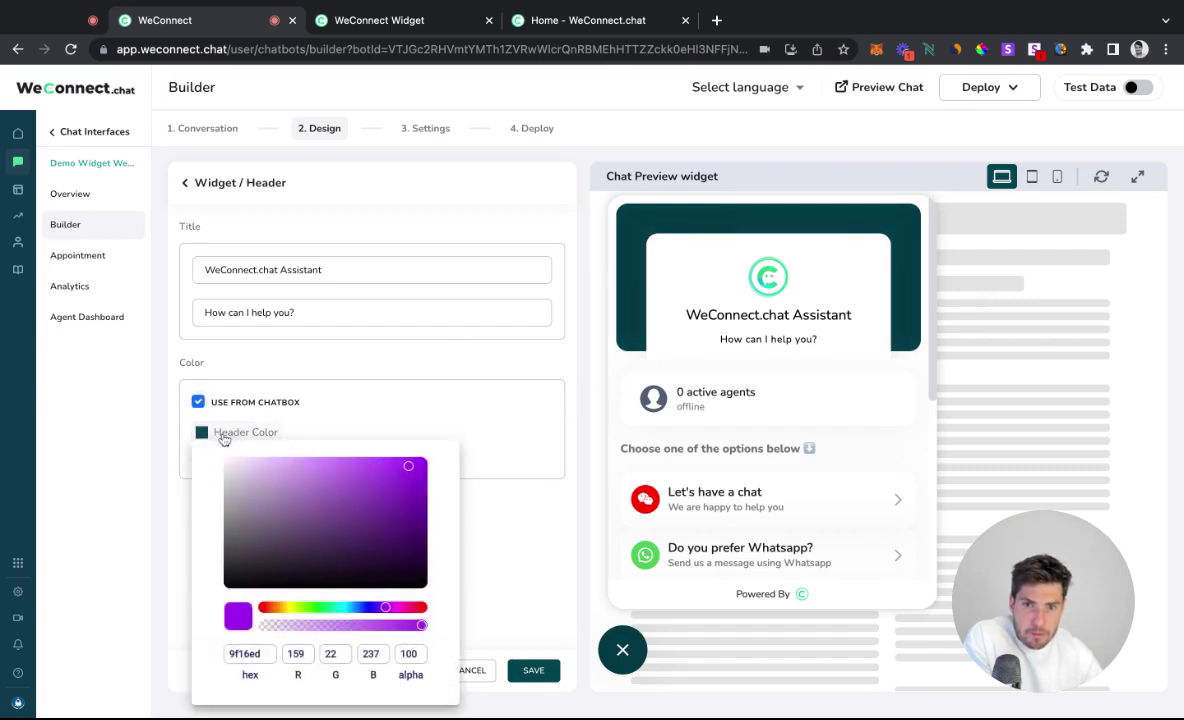
left_click(291, 489)
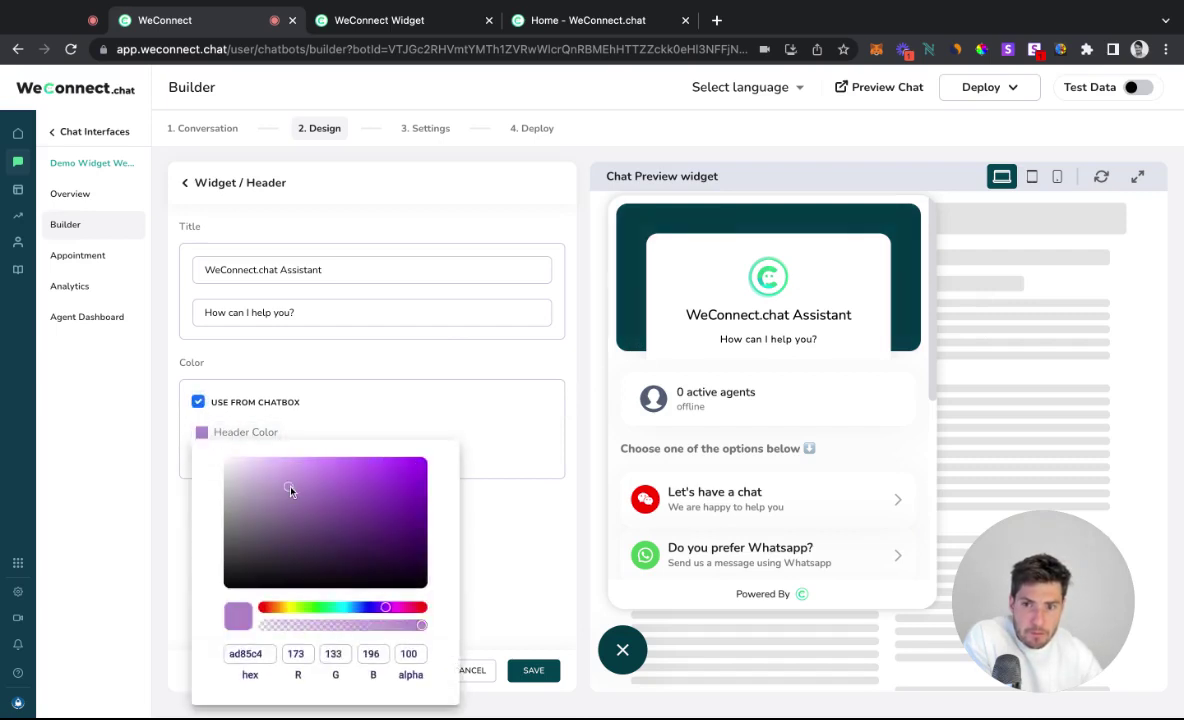
left_click(198, 402)
Set the header colour to black (000000), check it in a preview chat and save the Header settings.
left_click(256, 442)
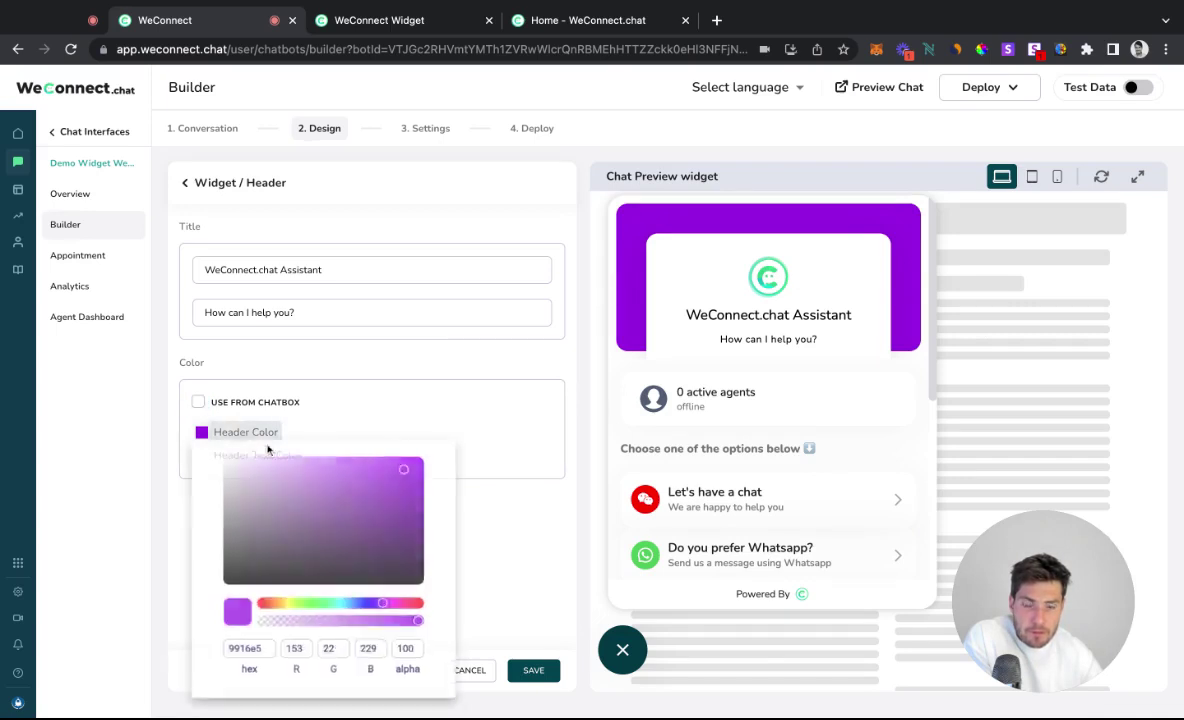
left_click_drag(305, 501, 223, 588)
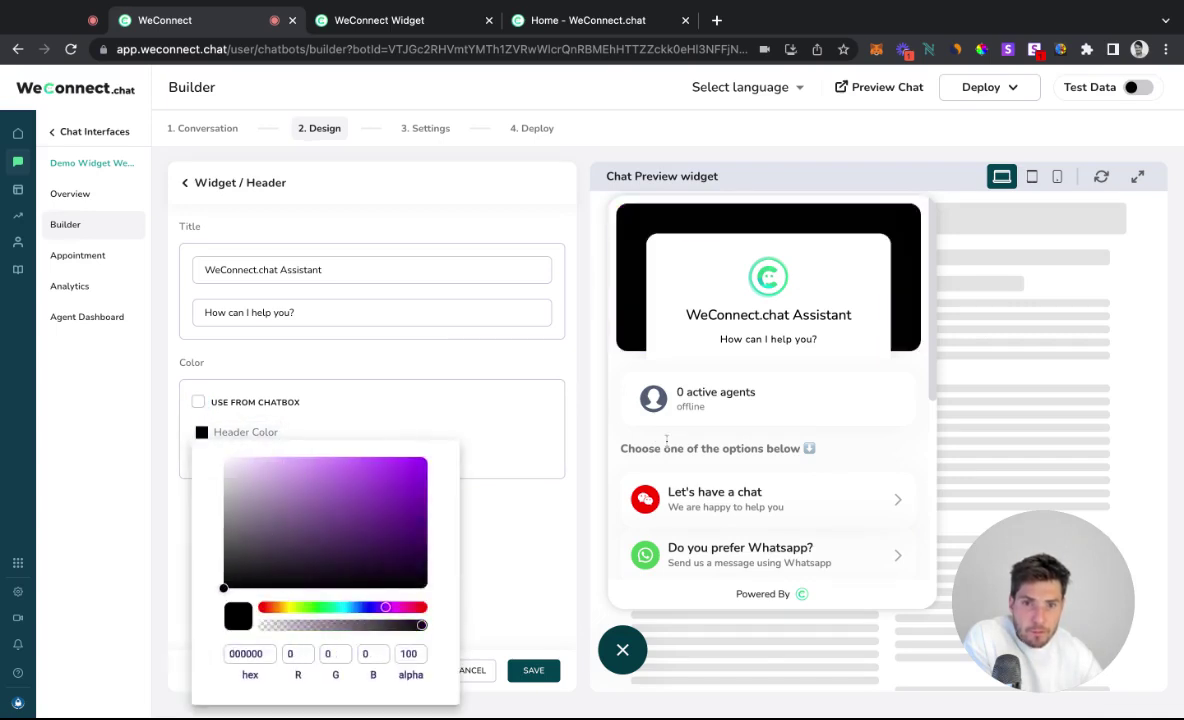
left_click(690, 500)
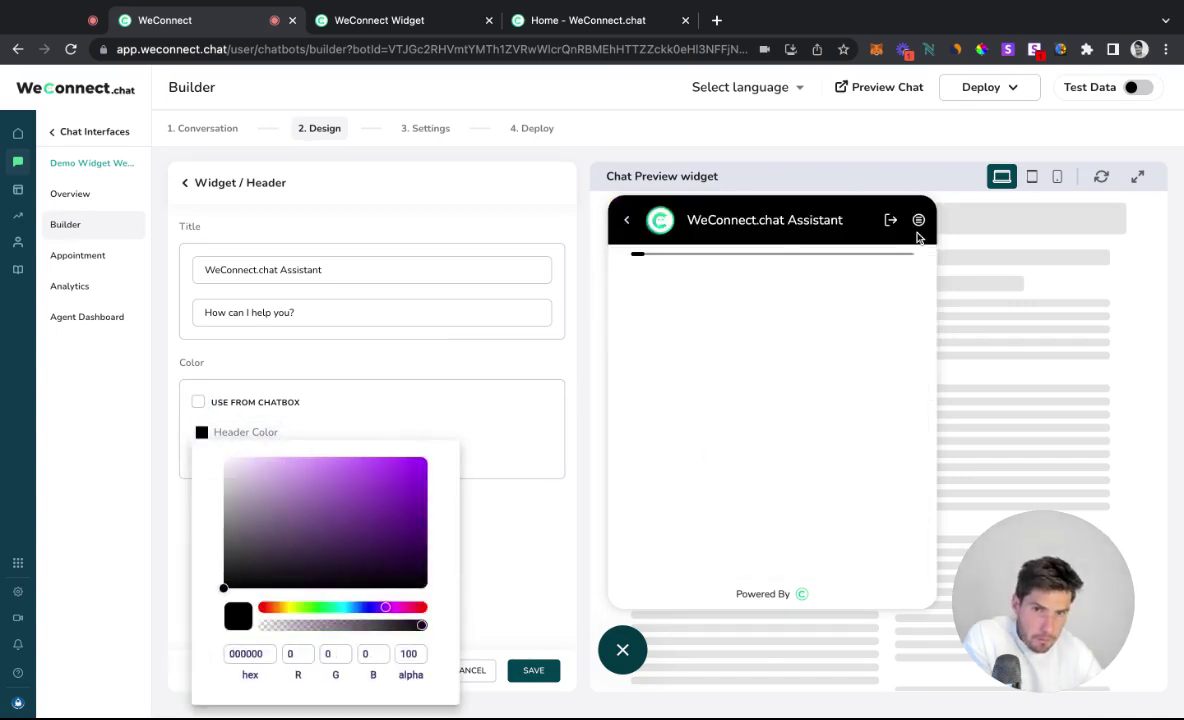
left_click(629, 221)
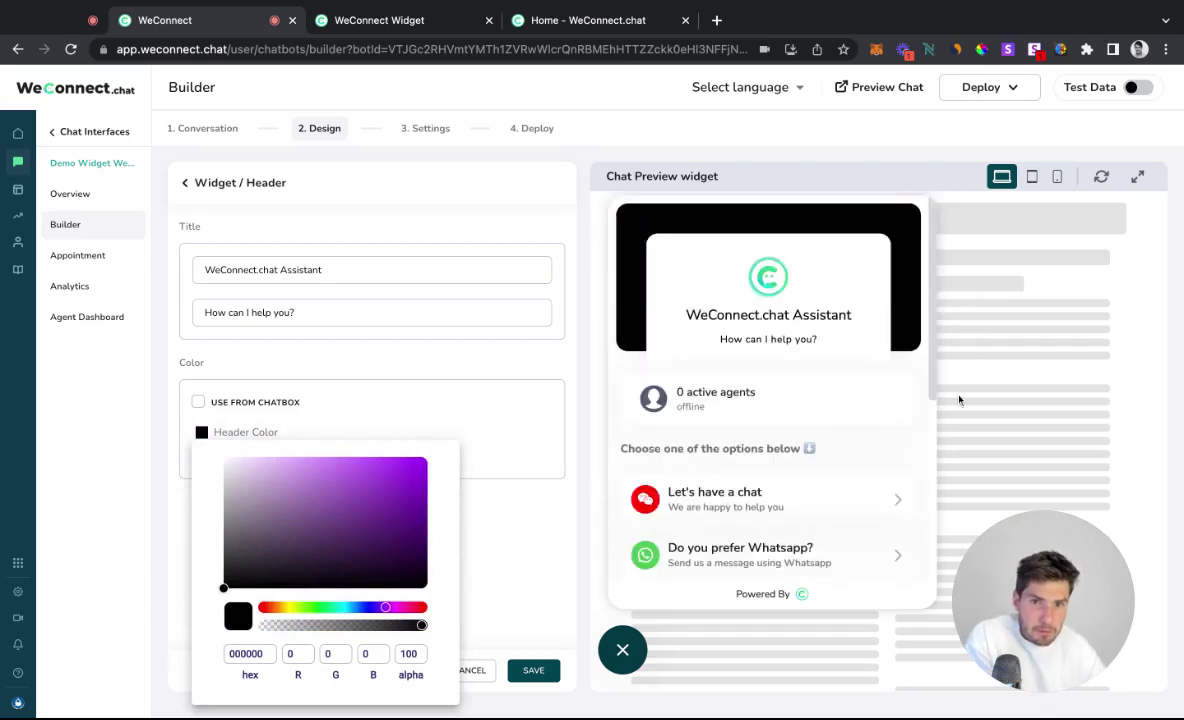
left_click(513, 556)
left_click(538, 672)
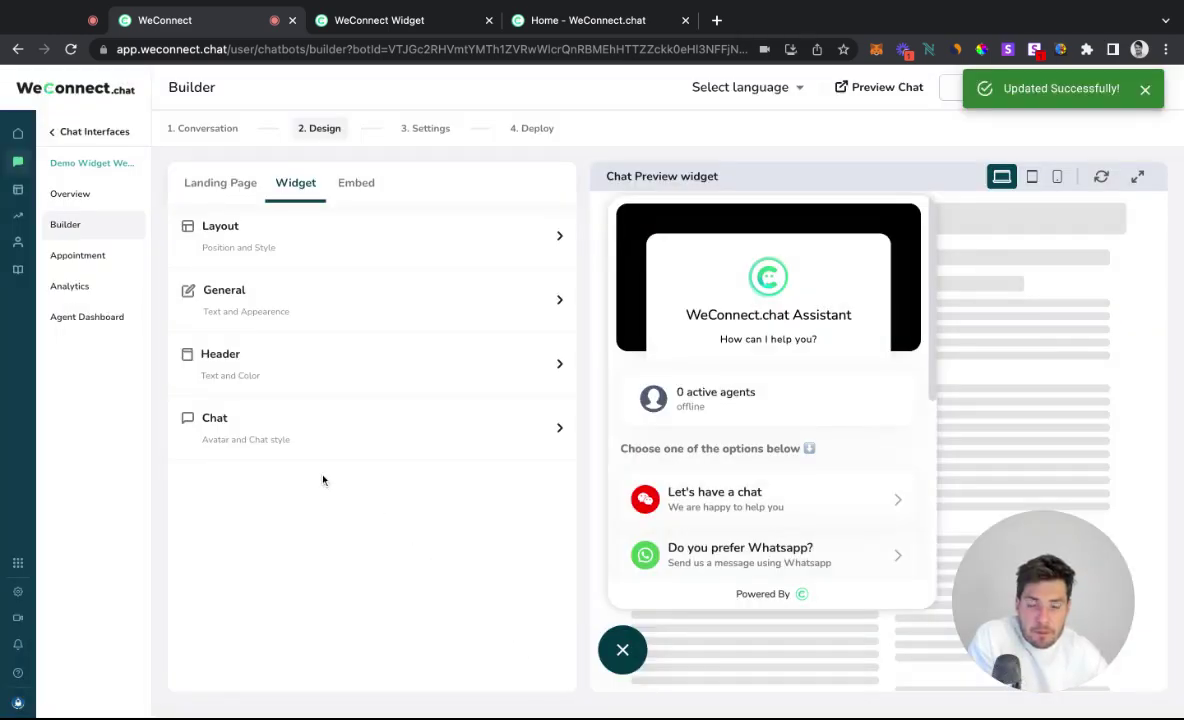
left_click(262, 395)
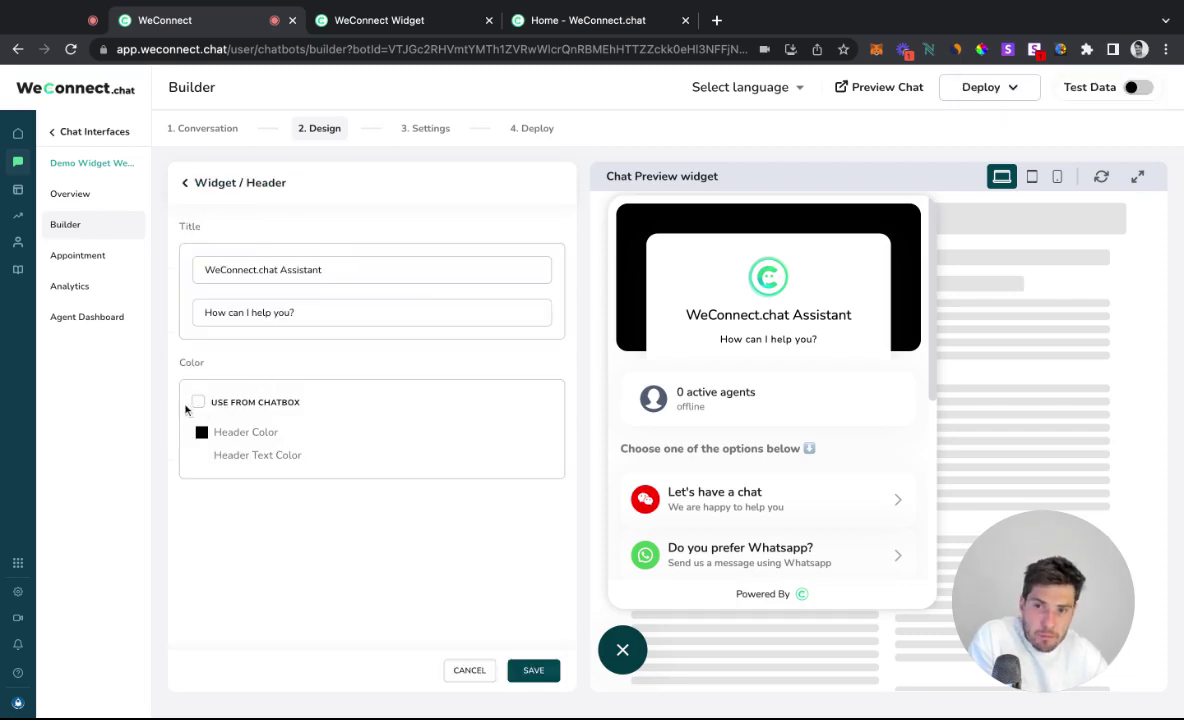
left_click(469, 671)
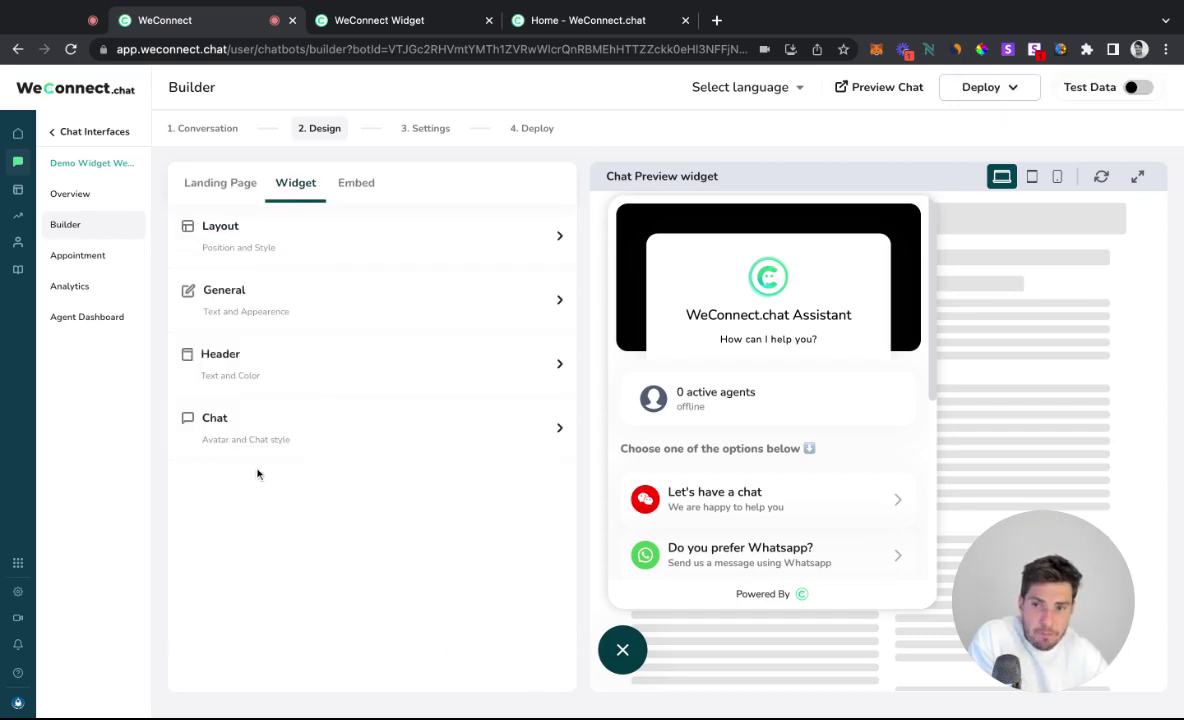
Open the widget's Chat design settings, look at the preview chat and close it, and save the settings.
left_click(275, 429)
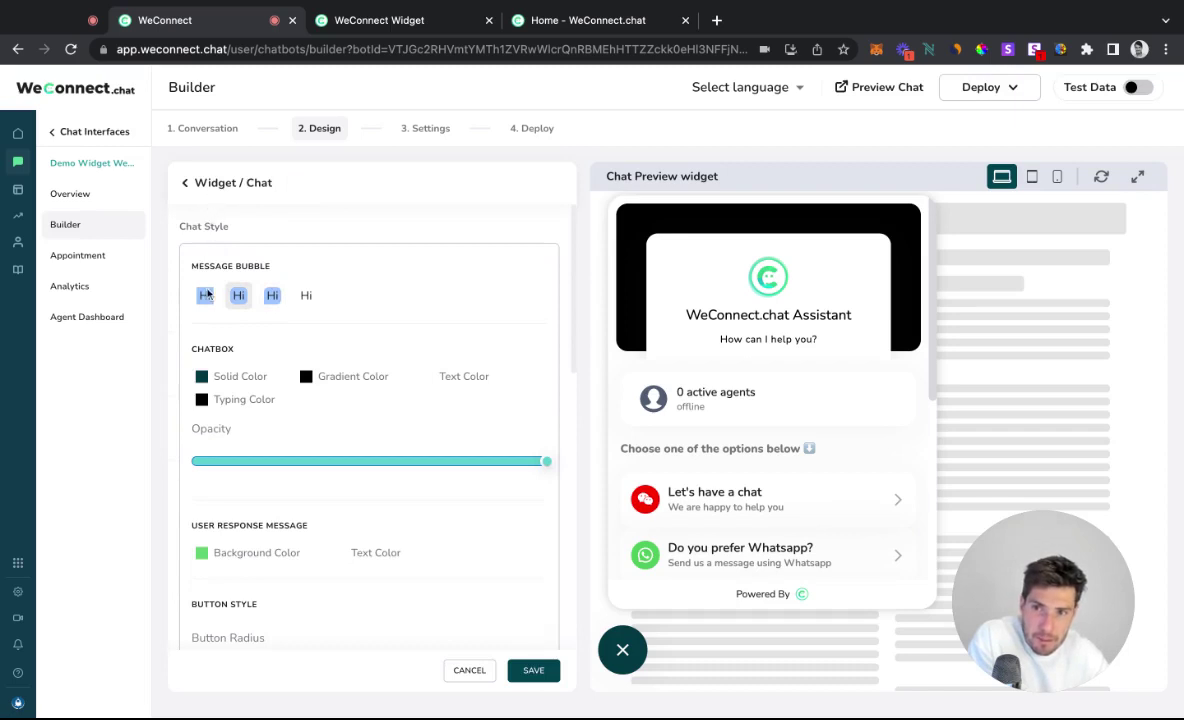
left_click(726, 490)
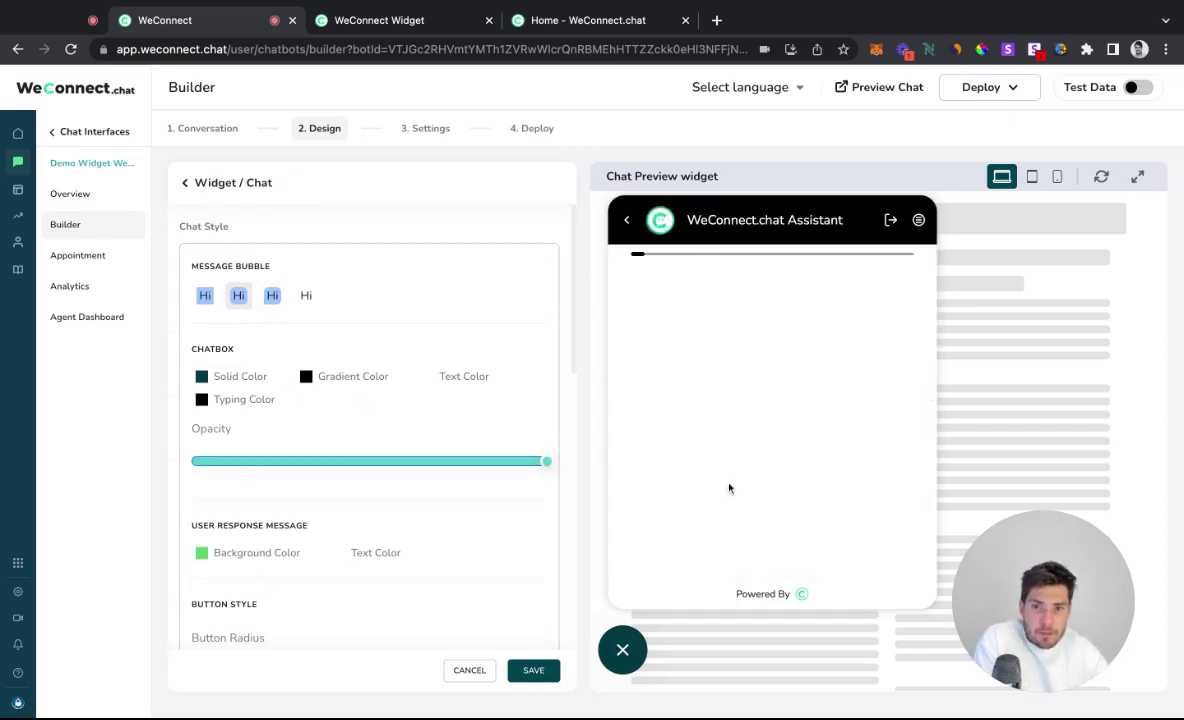
left_click(626, 221)
left_click(622, 650)
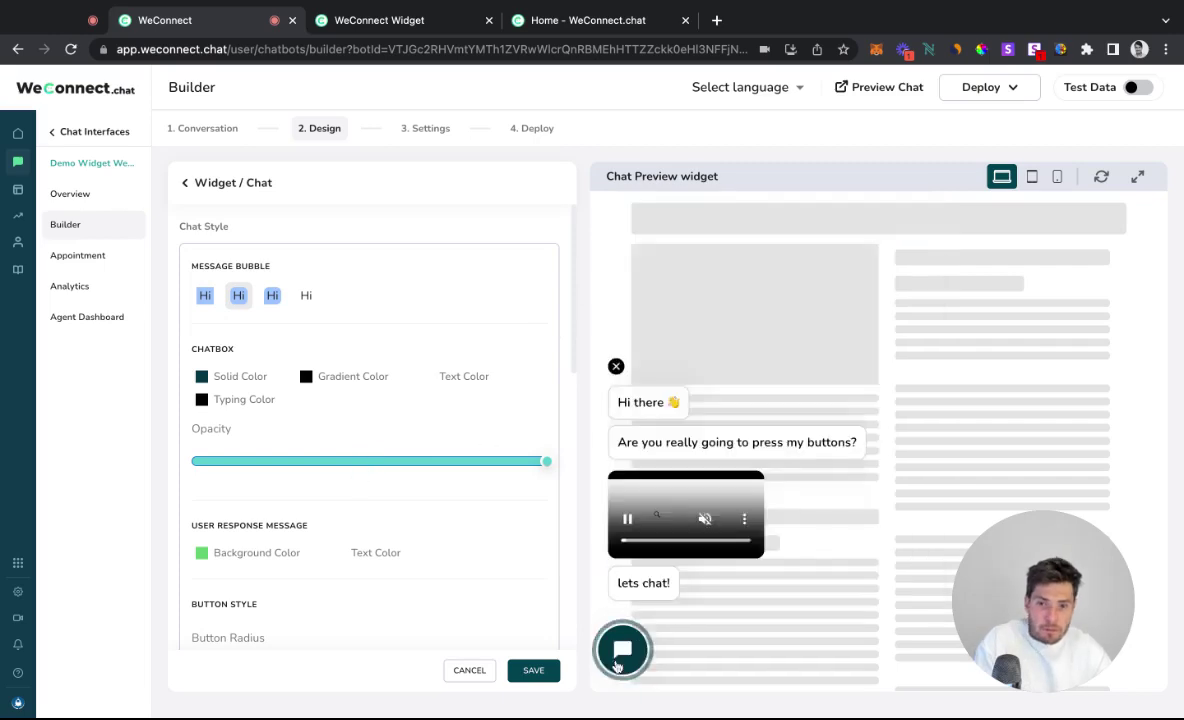
left_click(533, 670)
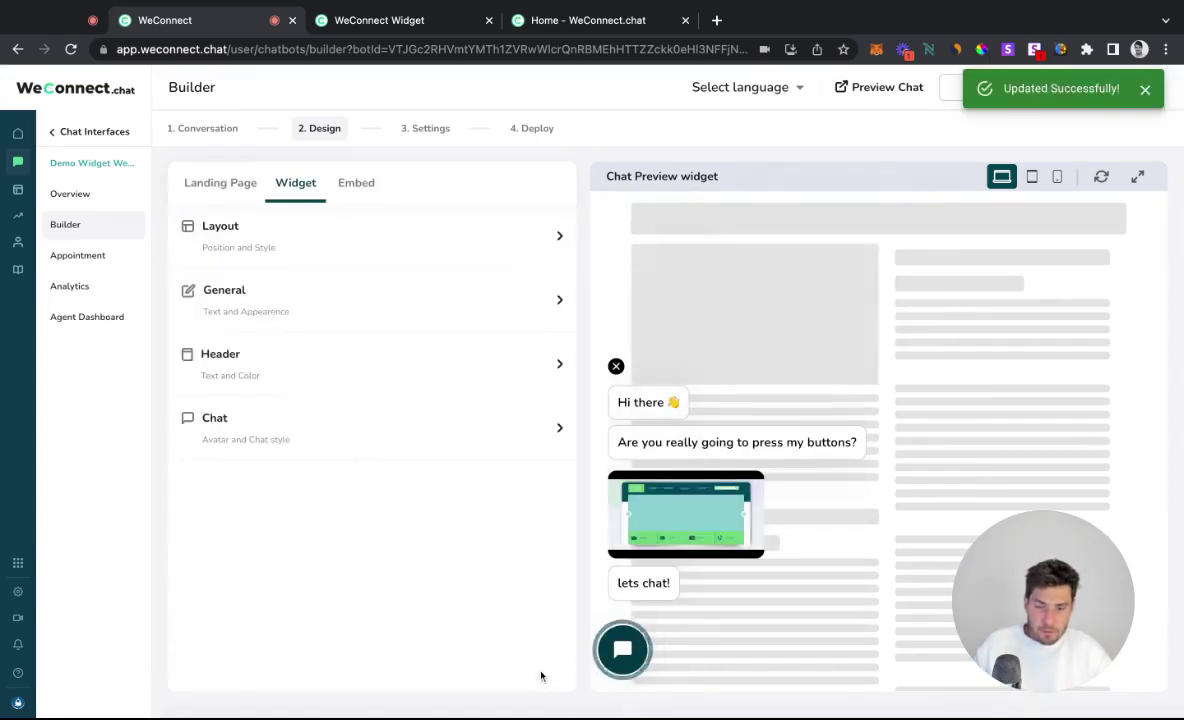
Reopen the preview widget and start a chat to view the message bubbles beneath the header, and close the widget.
left_click(622, 650)
left_click(701, 500)
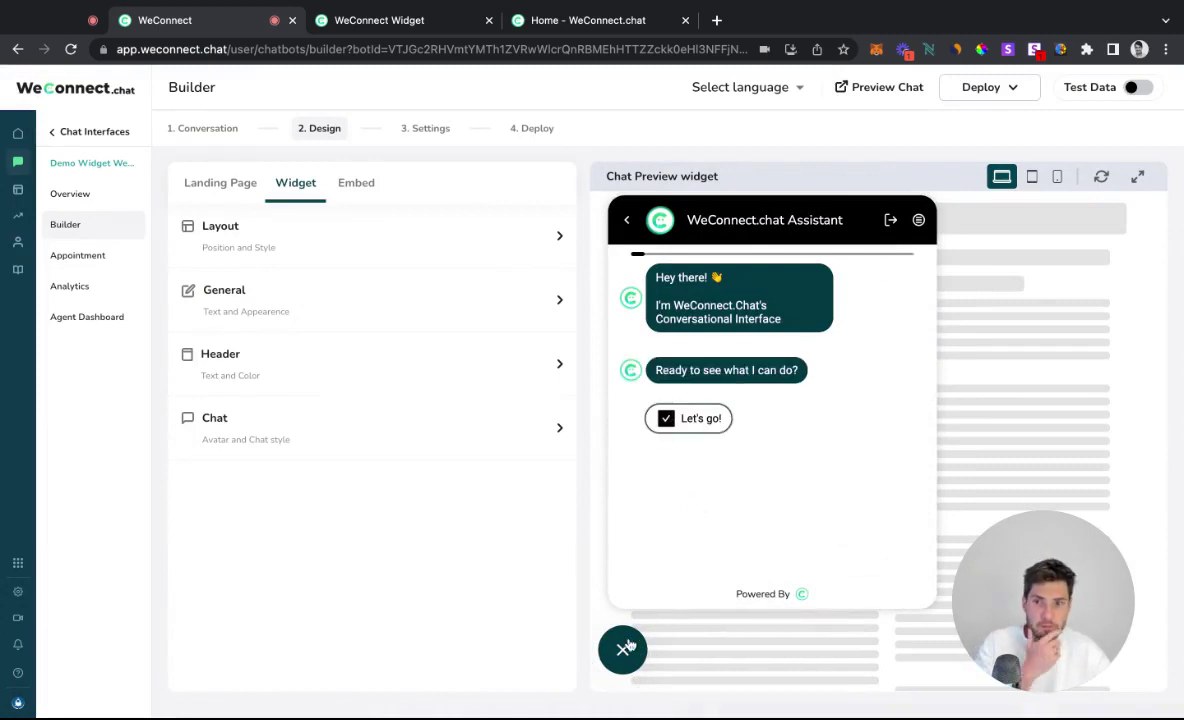
left_click(625, 648)
Try solid chatbox colours in the Chat design settings, including 3c5256, 41563c and a lighter grey-green.
left_click(357, 299)
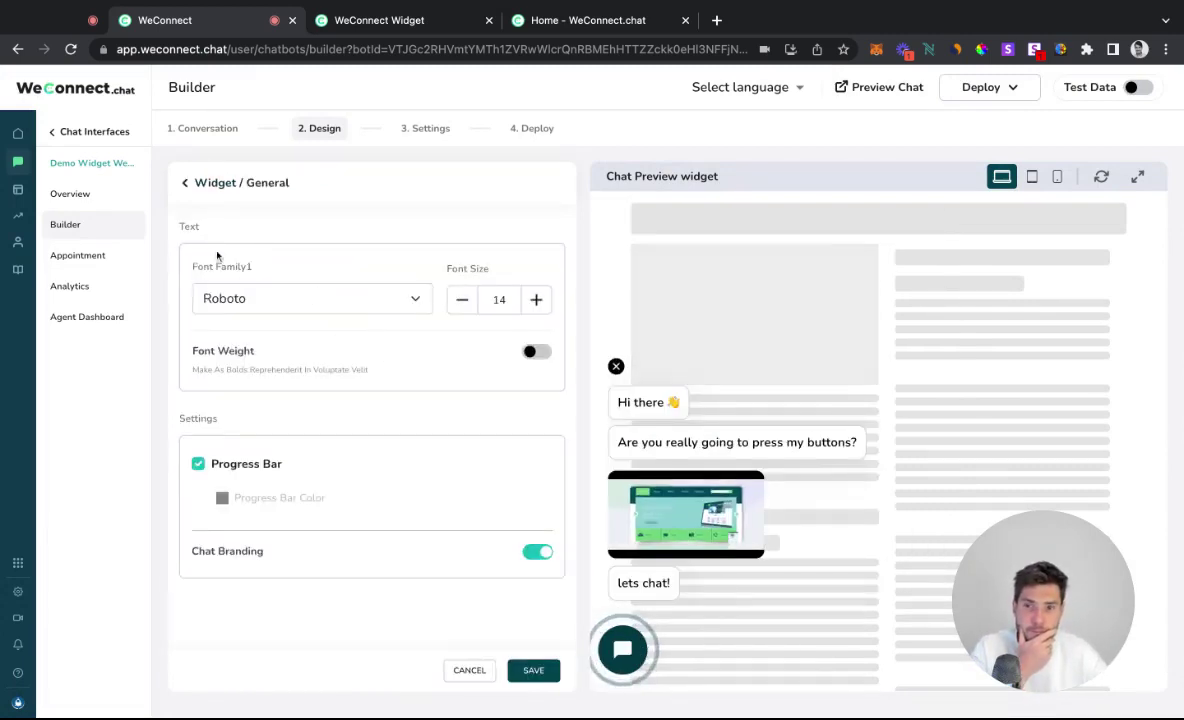
left_click(185, 183)
left_click(240, 415)
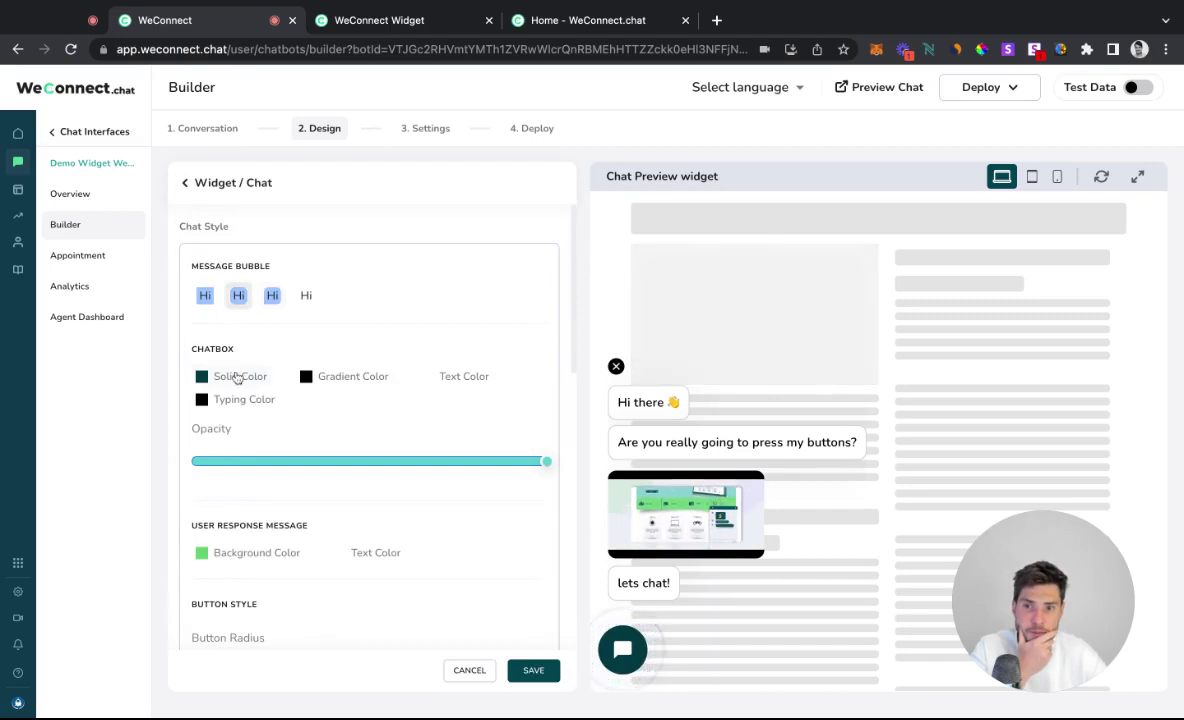
left_click(237, 376)
left_click(196, 377)
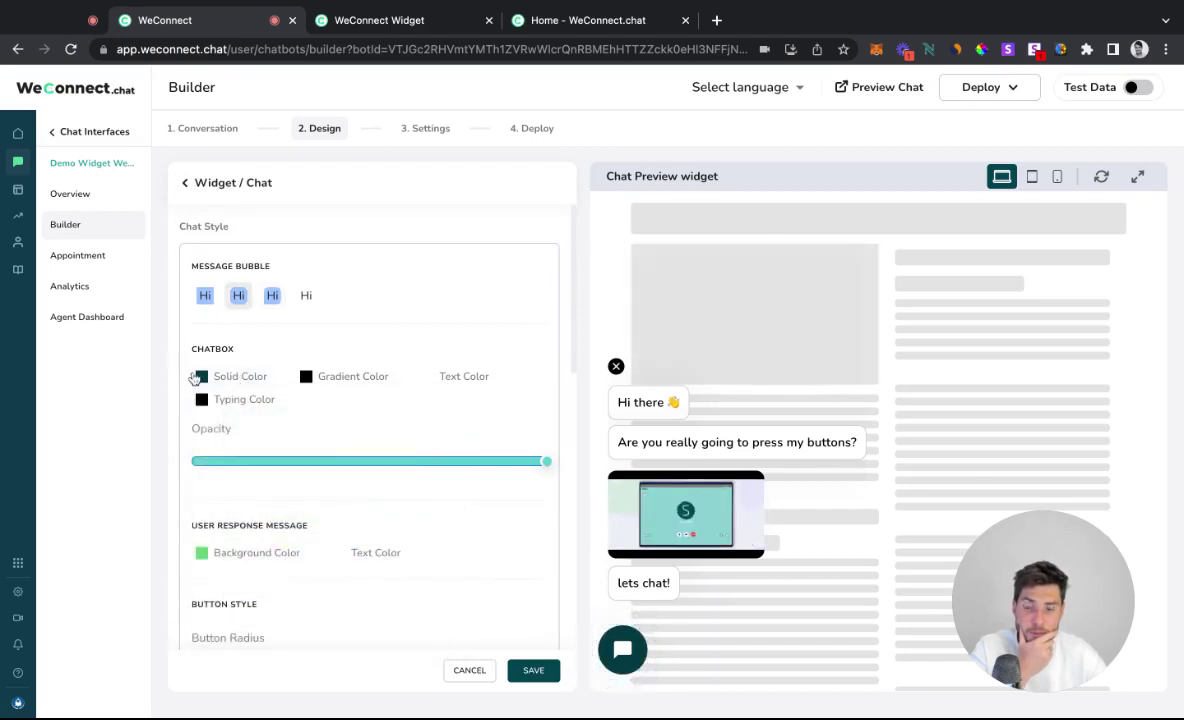
left_click(196, 377)
left_click(284, 491)
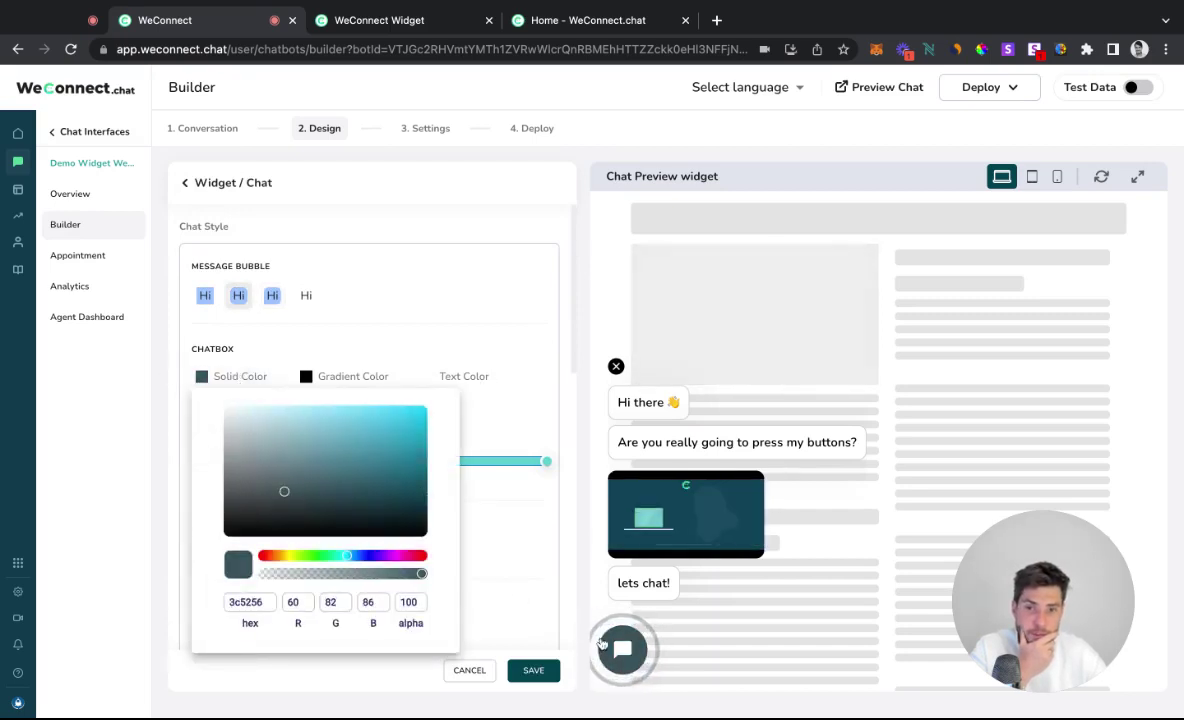
left_click(311, 556)
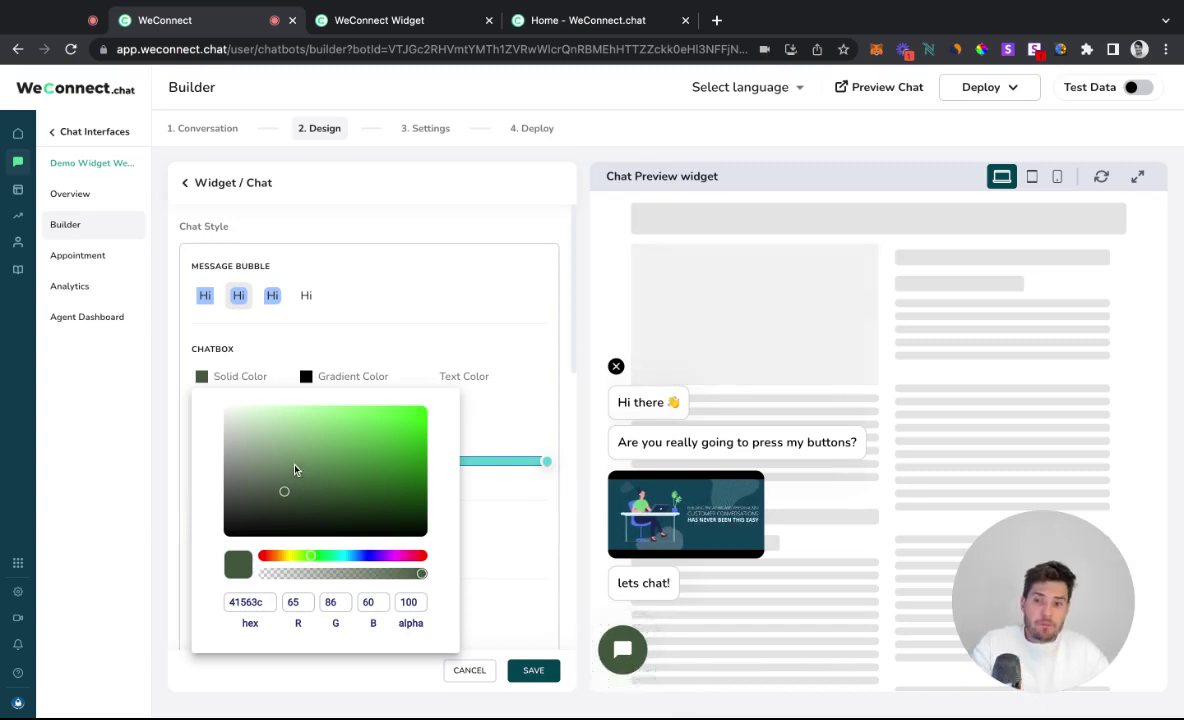
left_click(256, 468)
Give the chatbox a linear gradient colour and set its first colour stop to dark green 034c30.
left_click(305, 378)
left_click(305, 378)
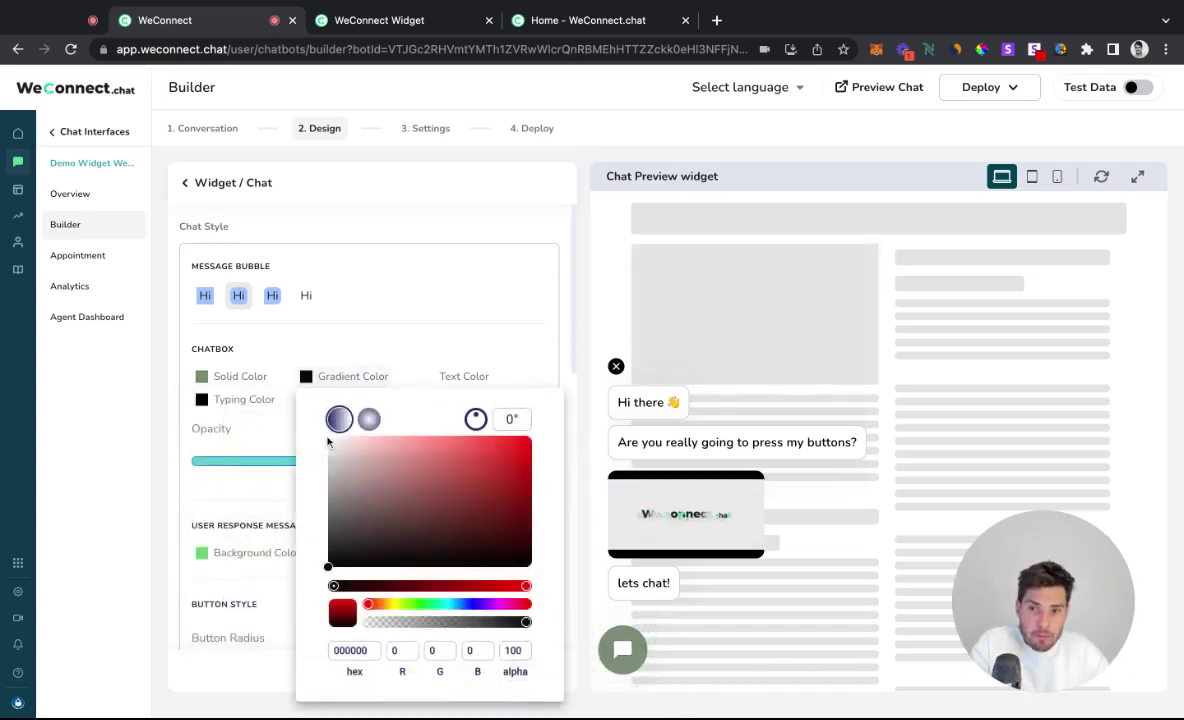
left_click(419, 457)
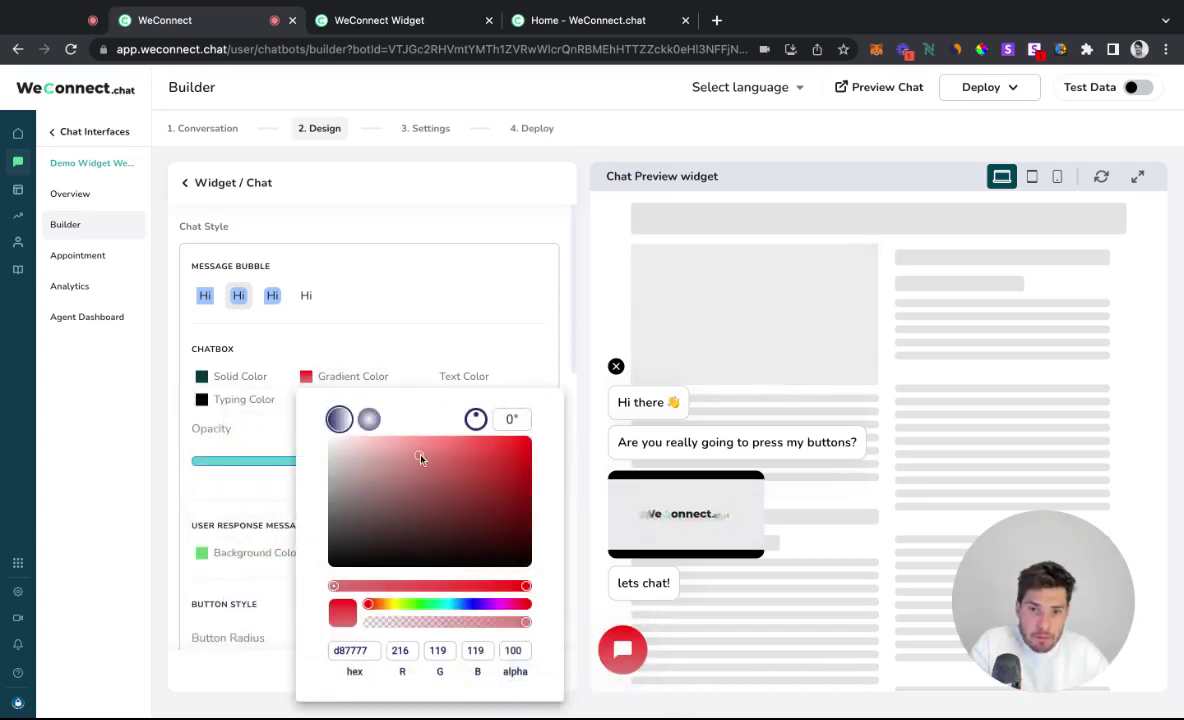
left_click(390, 605)
left_click_drag(388, 613, 437, 604)
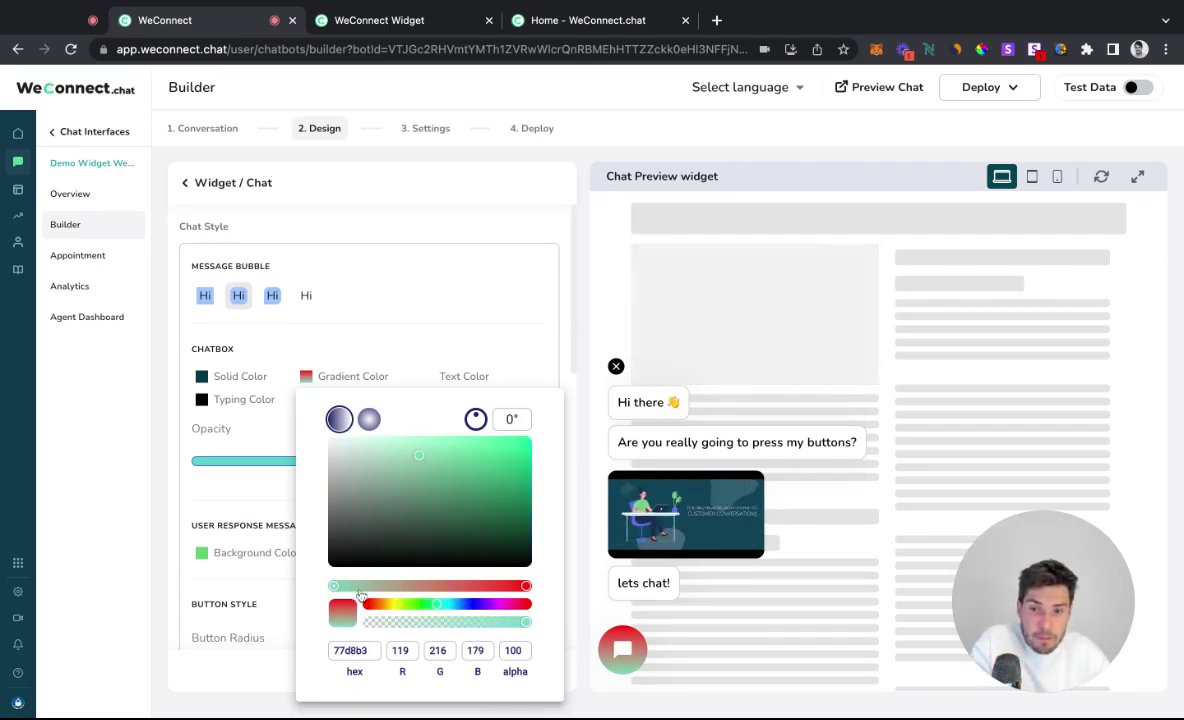
left_click(396, 528)
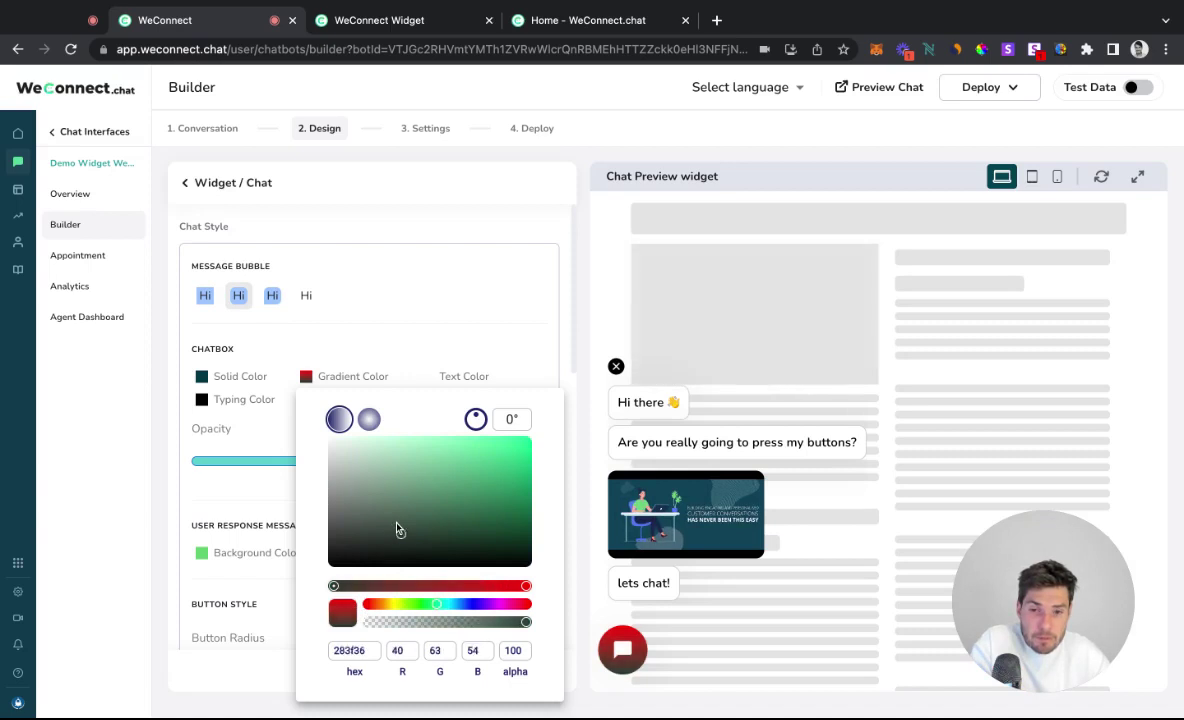
mouse_move(396, 528)
left_mouse_down()
mouse_move(457, 521)
mouse_move(391, 534)
mouse_move(378, 518)
mouse_move(523, 527)
left_mouse_up()
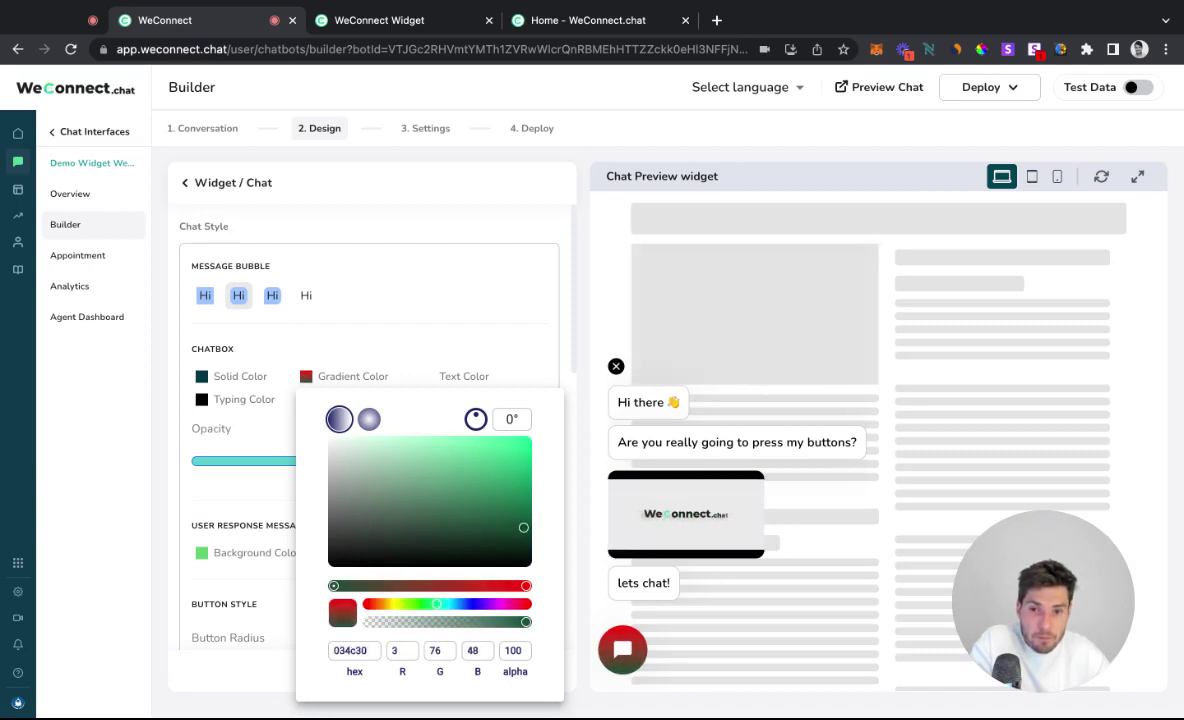
Set the second colour stop of the chatbox gradient to light green dbf9ca.
left_click(520, 587)
left_click(410, 604)
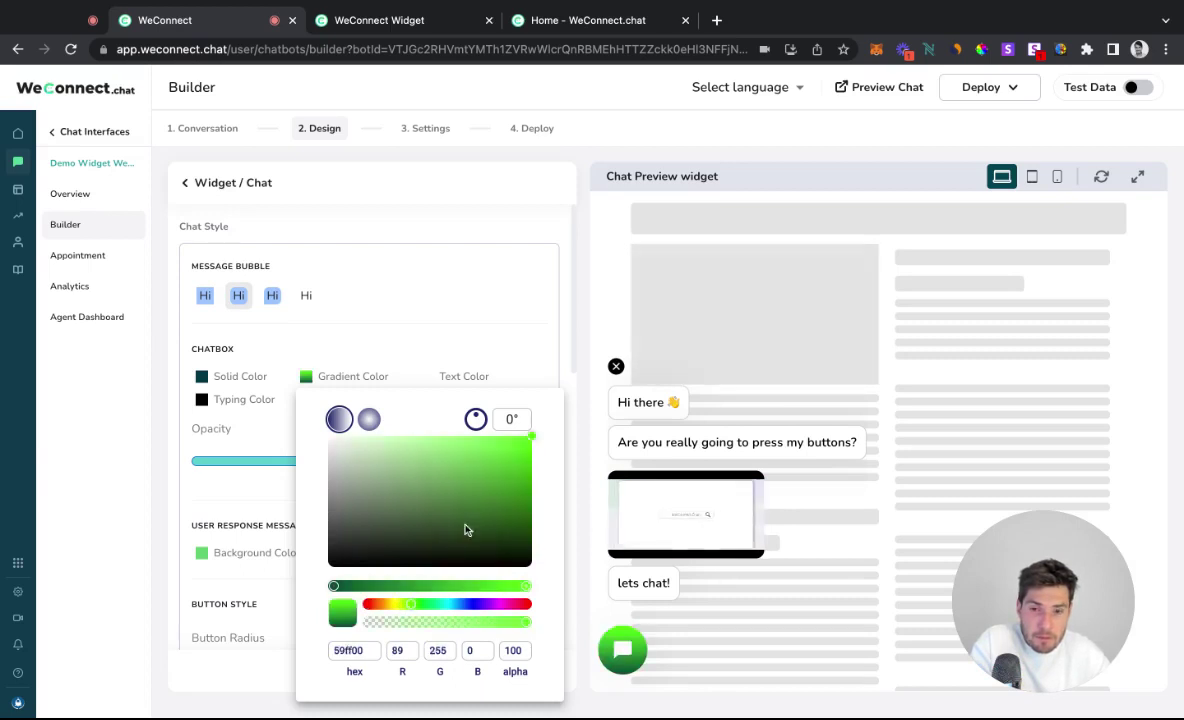
mouse_move(475, 516)
left_mouse_down()
mouse_move(429, 437)
mouse_move(453, 437)
mouse_move(420, 437)
mouse_move(441, 458)
mouse_move(501, 444)
mouse_move(376, 458)
mouse_move(354, 447)
mouse_move(367, 440)
left_mouse_up()
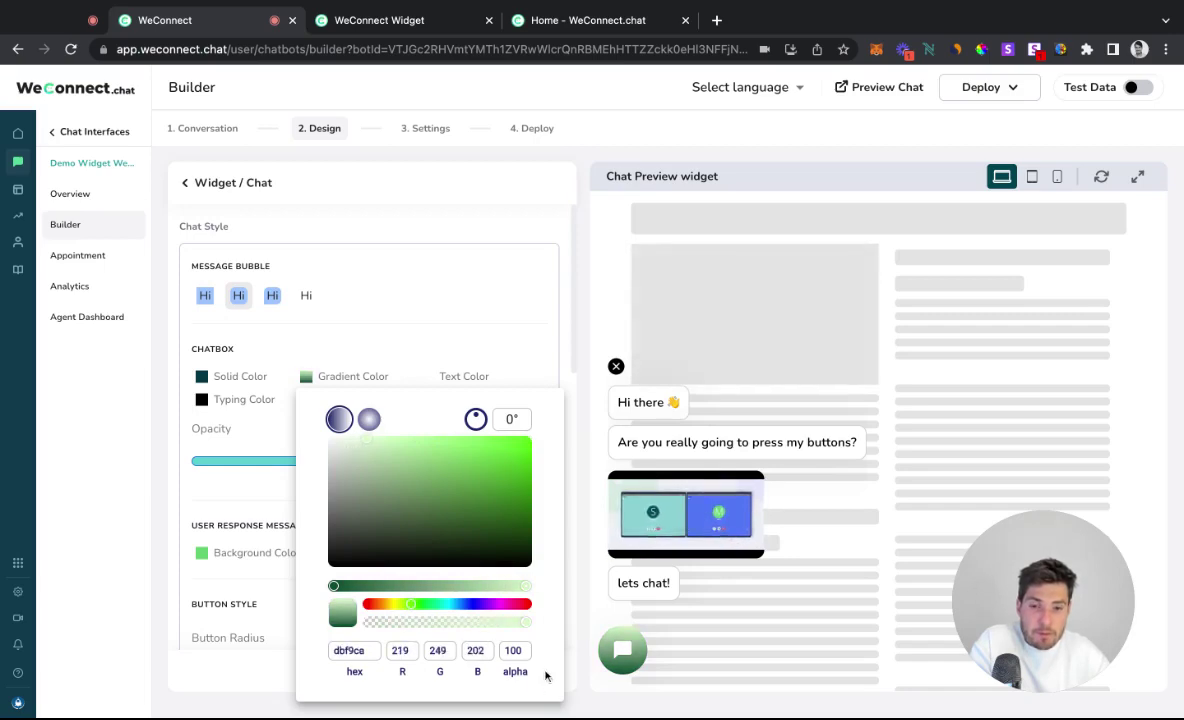
Save the chatbox gradient and start a chat in the preview widget to check the message bubbles.
left_click(568, 695)
left_click(535, 670)
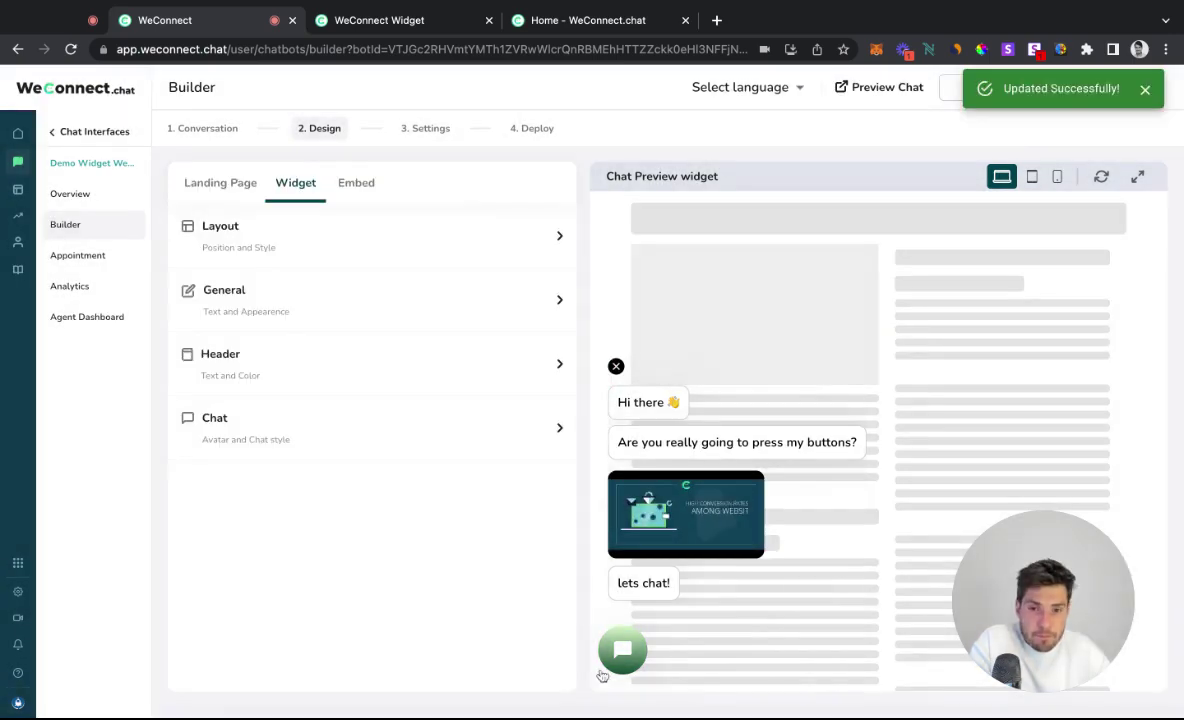
left_click(618, 655)
left_click(701, 500)
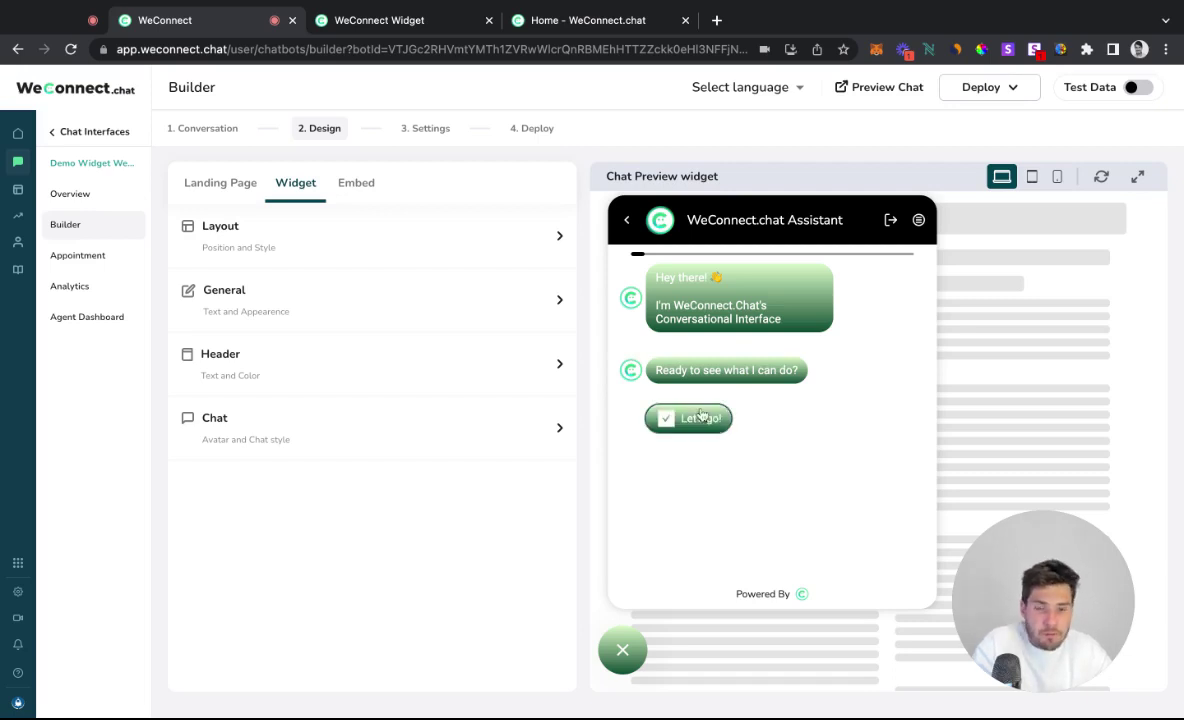
Try chatbox opacity values of 0 and 31 in the Chat design settings while the chat is open in the preview.
left_click(275, 422)
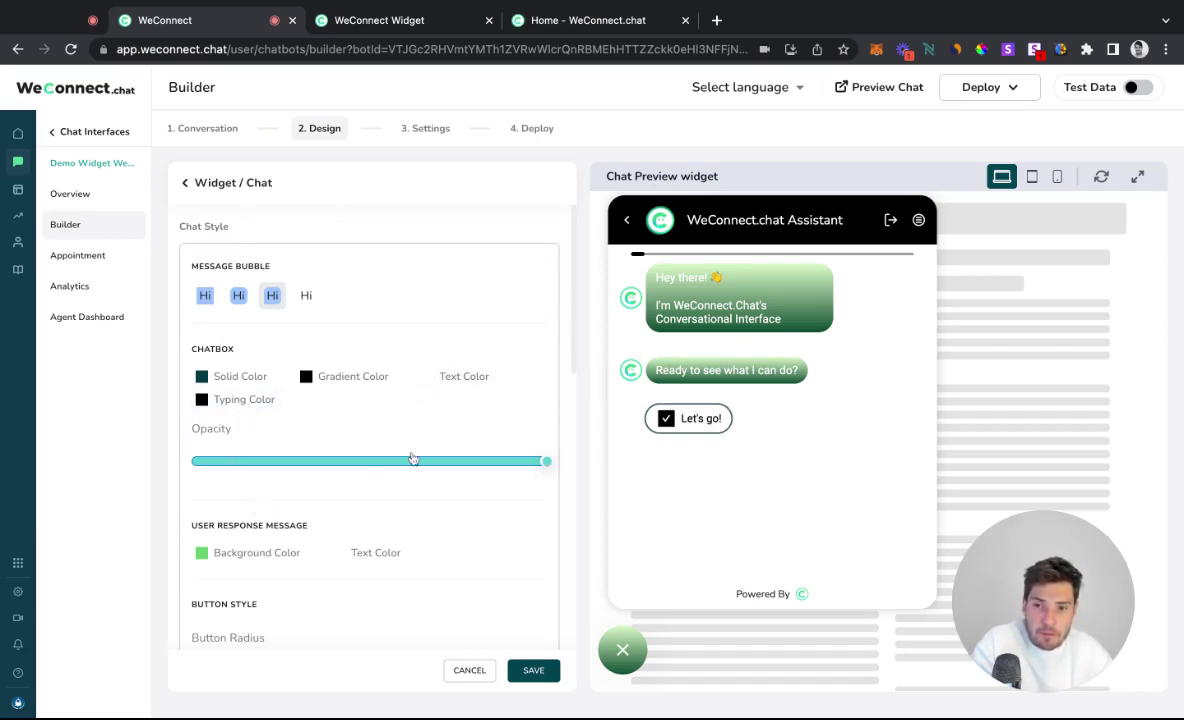
left_click_drag(530, 465, 190, 462)
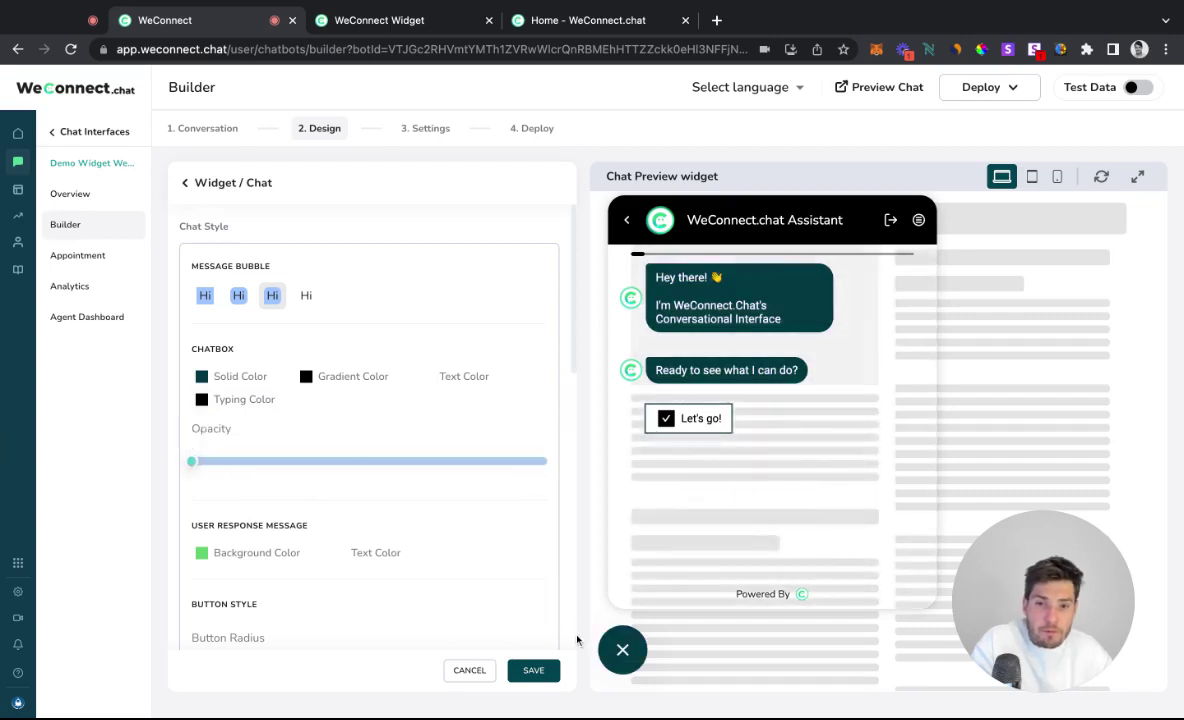
left_click(535, 672)
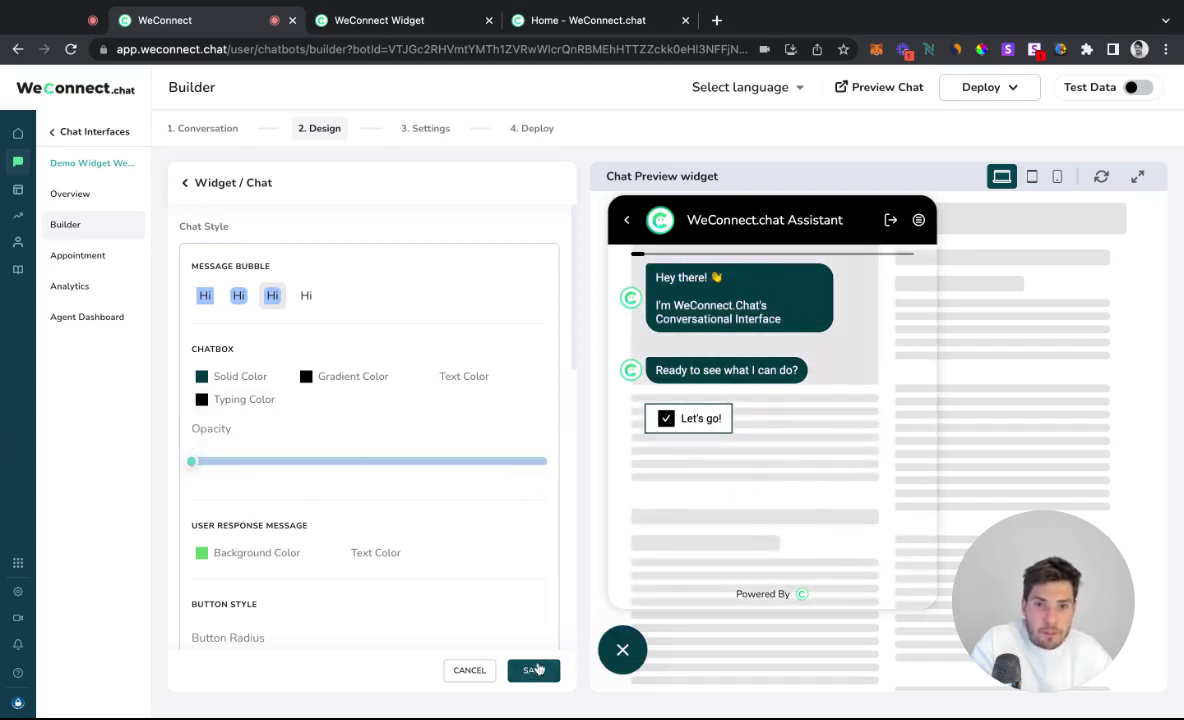
scroll(423, 548, "down", 7)
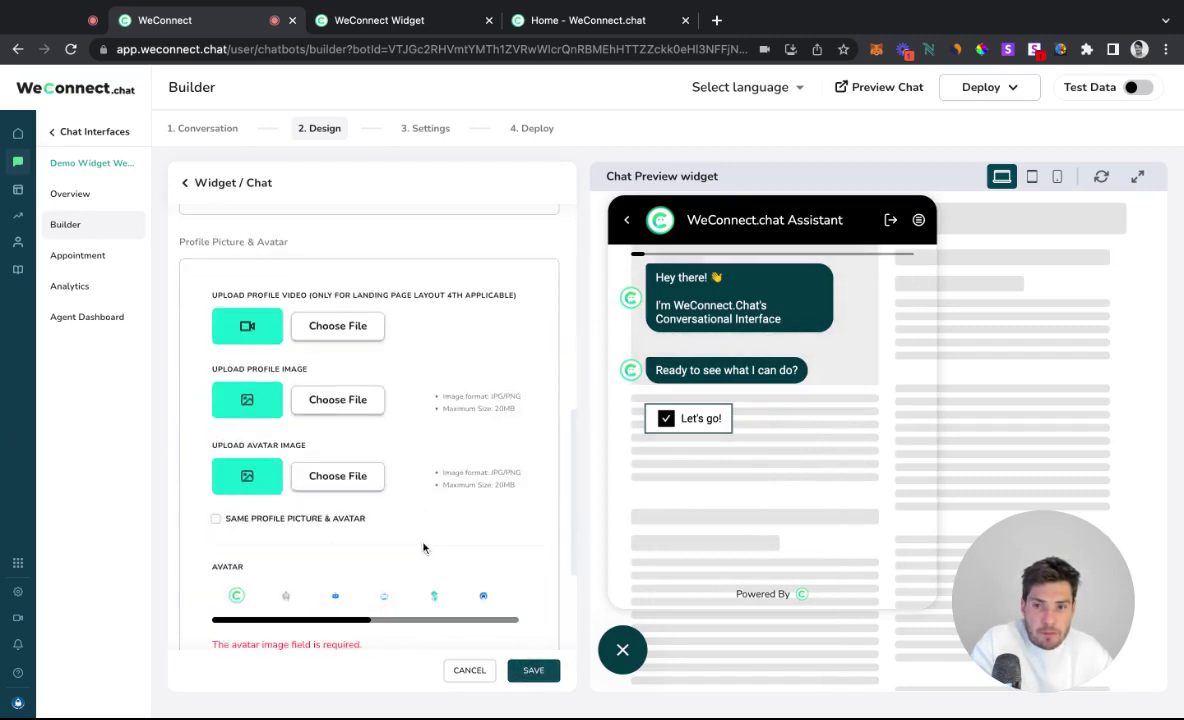
scroll(423, 548, "up", 7)
left_click_drag(192, 427, 299, 429)
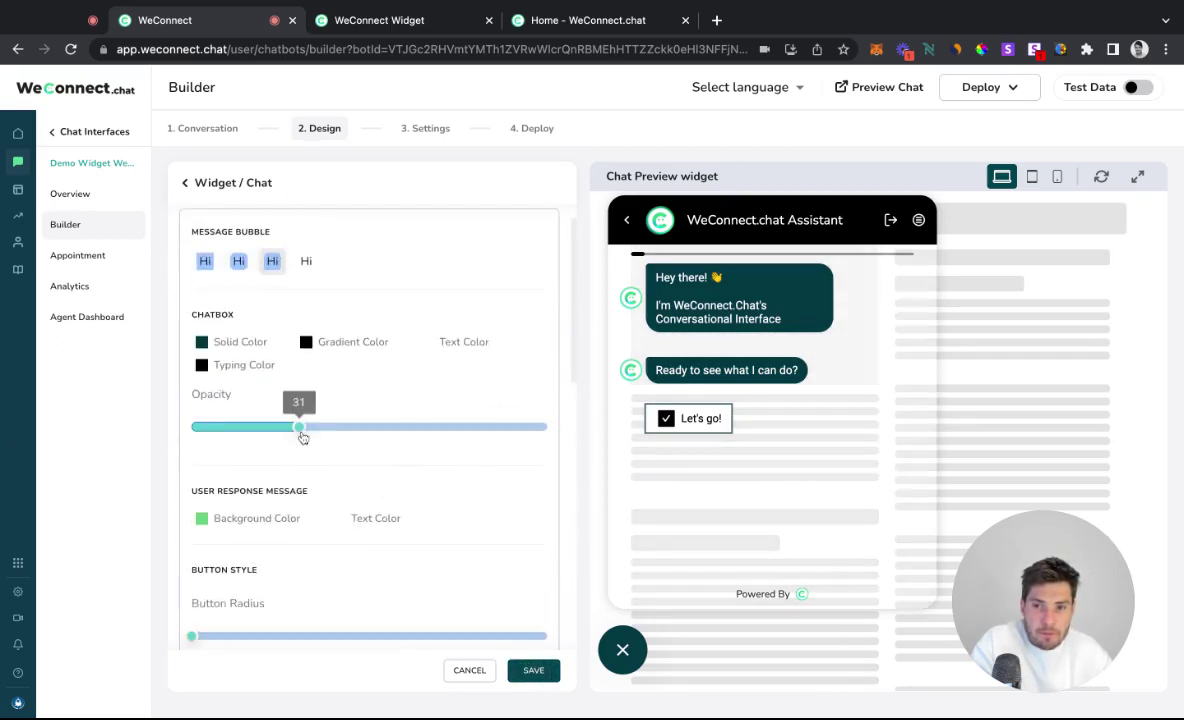
left_click(533, 671)
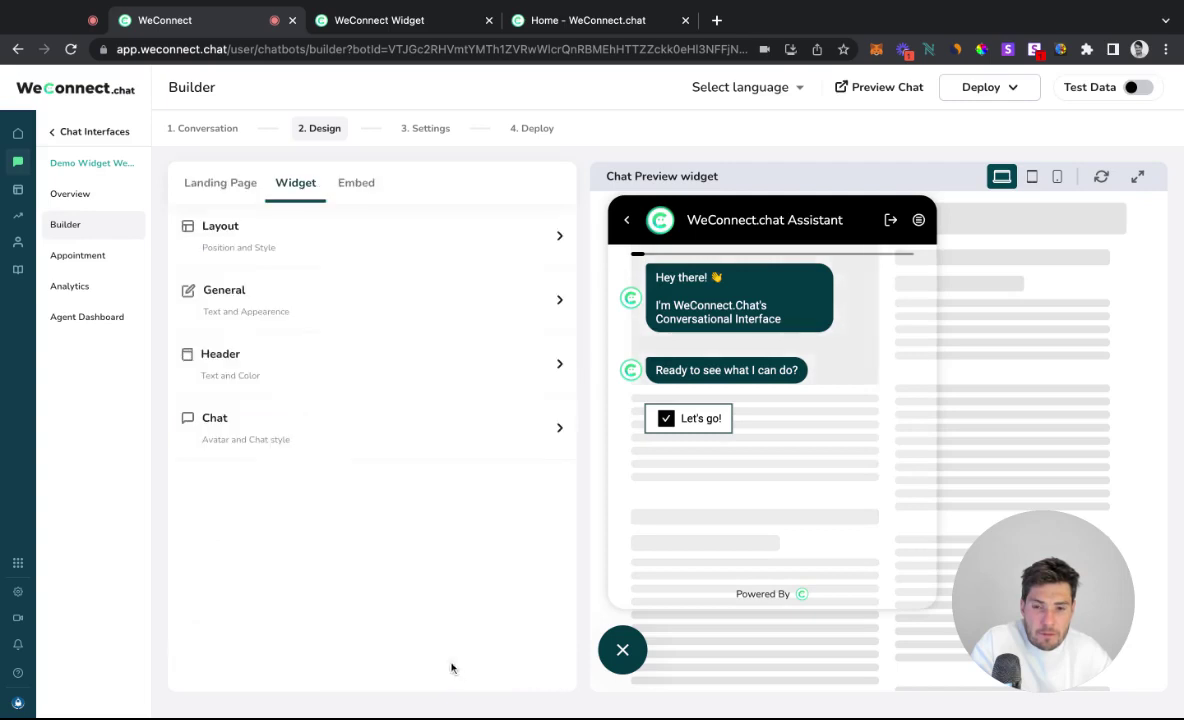
Reopen the Chat design settings and try several reduced chatbox opacity levels, including 0, on the widget's home screen.
left_click(258, 390)
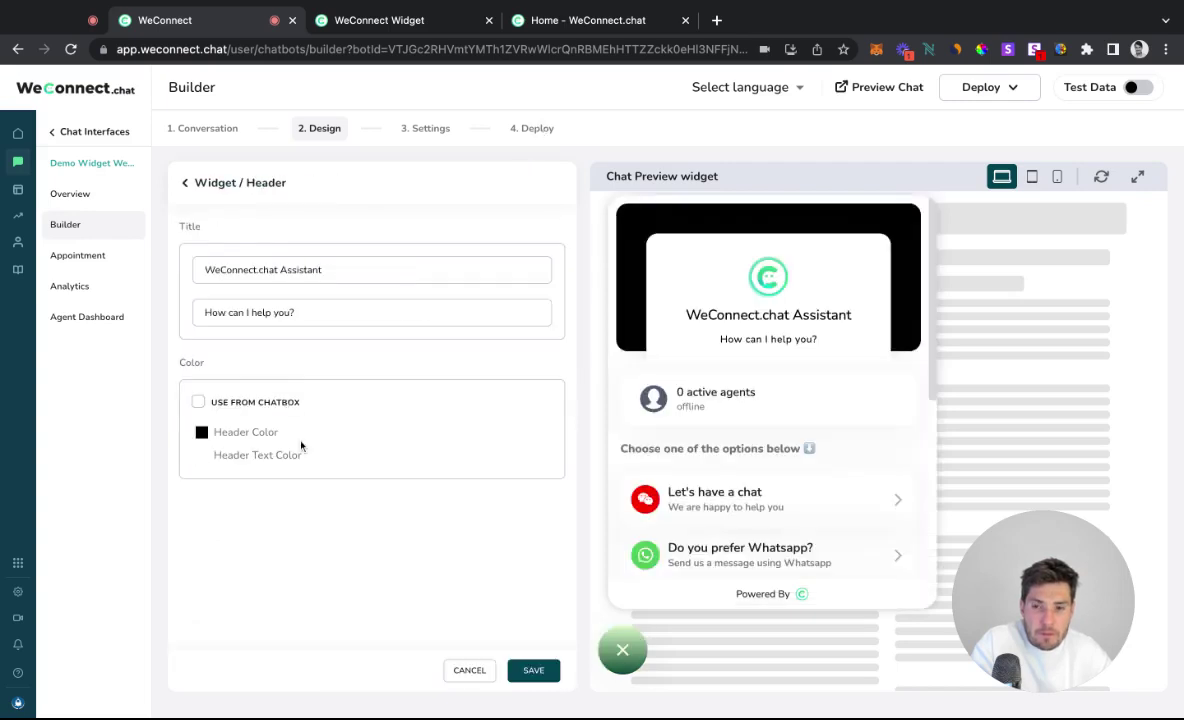
left_click(186, 183)
left_click(252, 412)
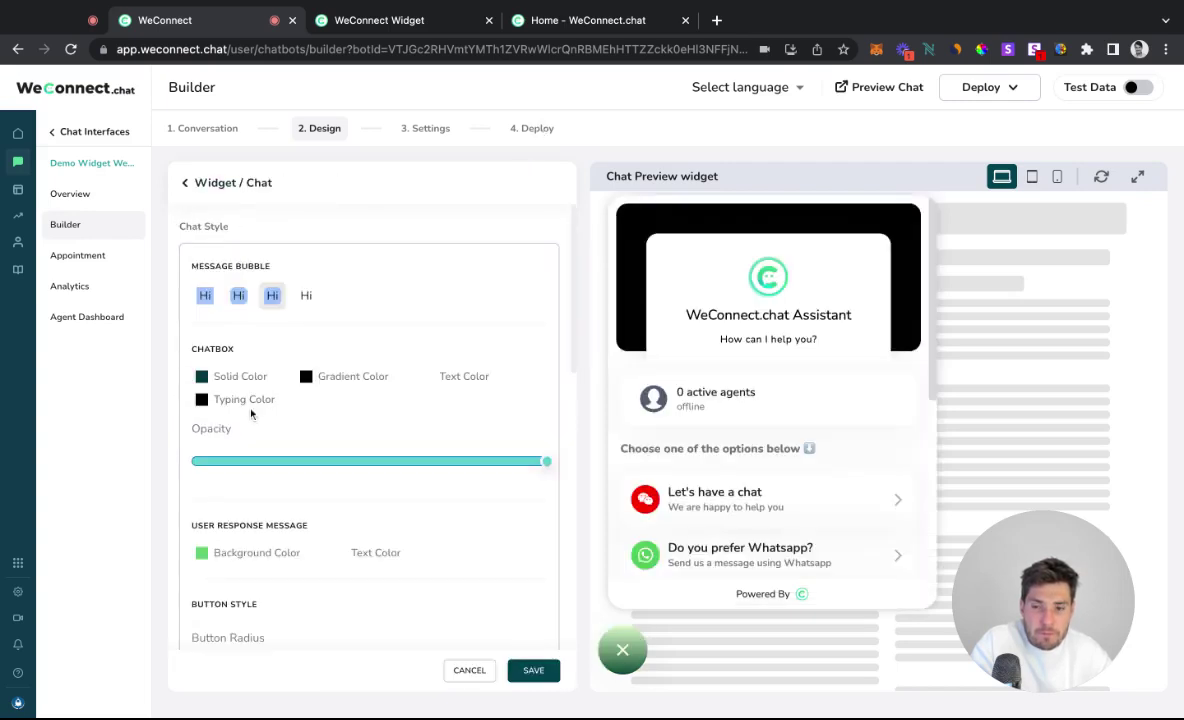
left_click(245, 461)
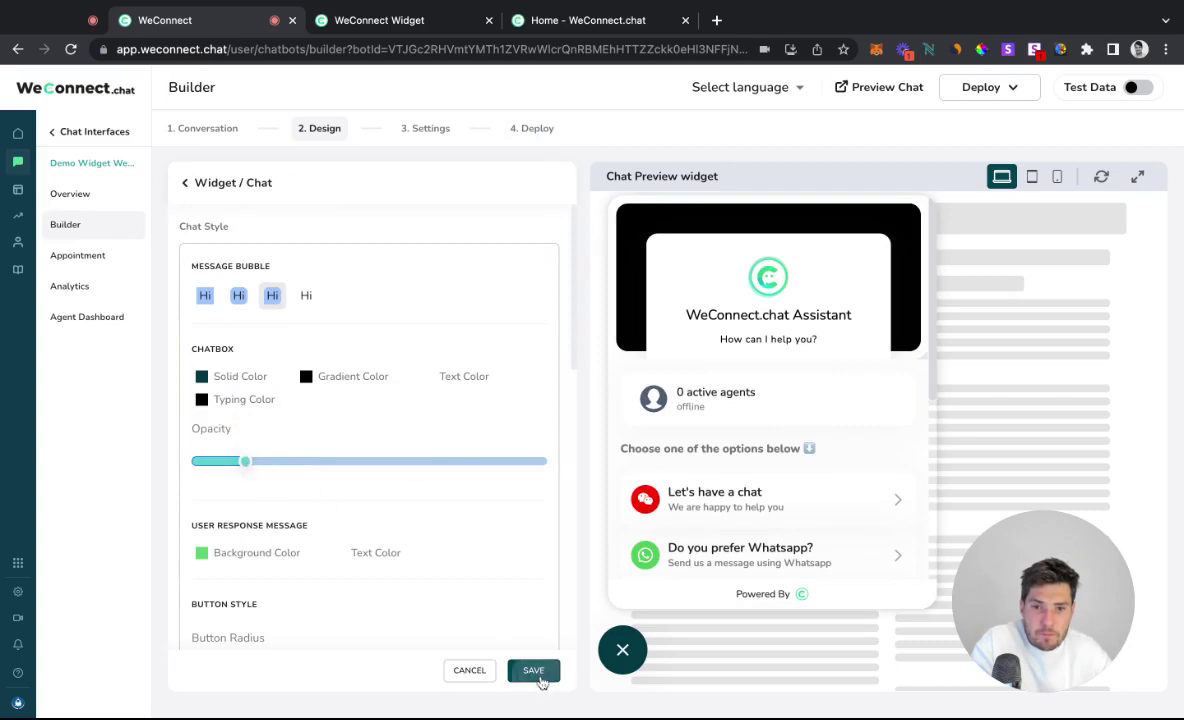
left_click_drag(314, 460, 106, 423)
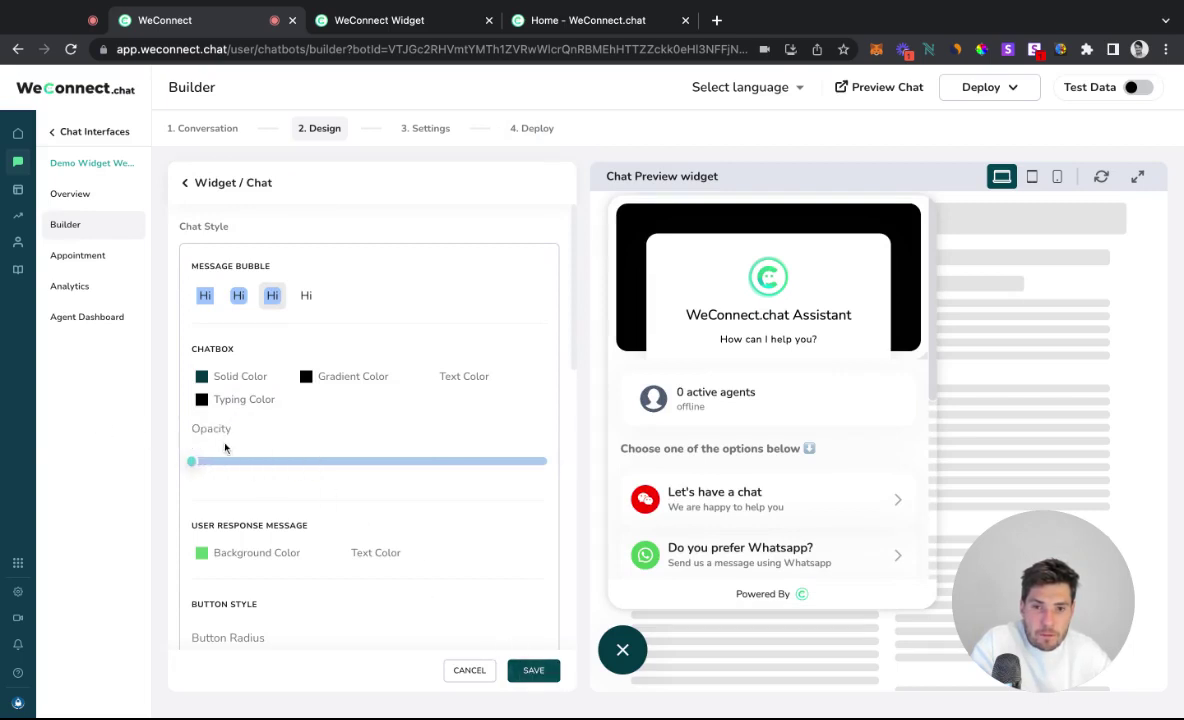
left_click(325, 461)
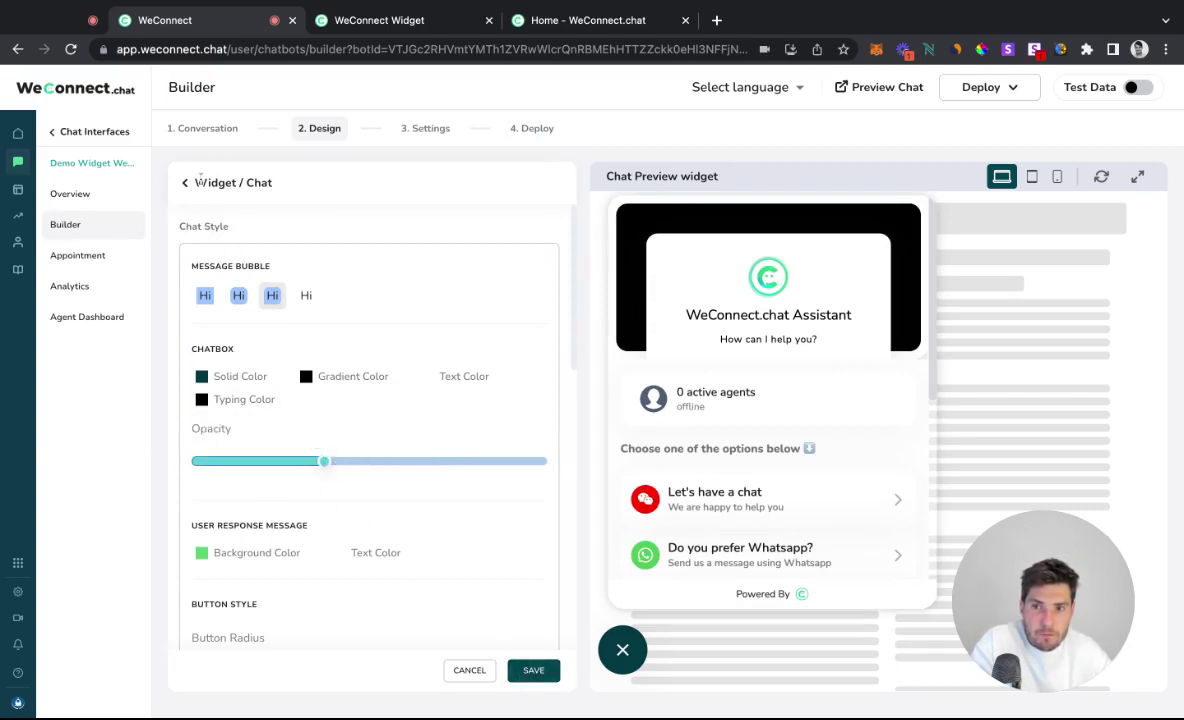
left_click(195, 180)
Try a chatbox opacity of 0, start a chat in the preview to view its effect, and leave the Chat settings.
left_click(279, 418)
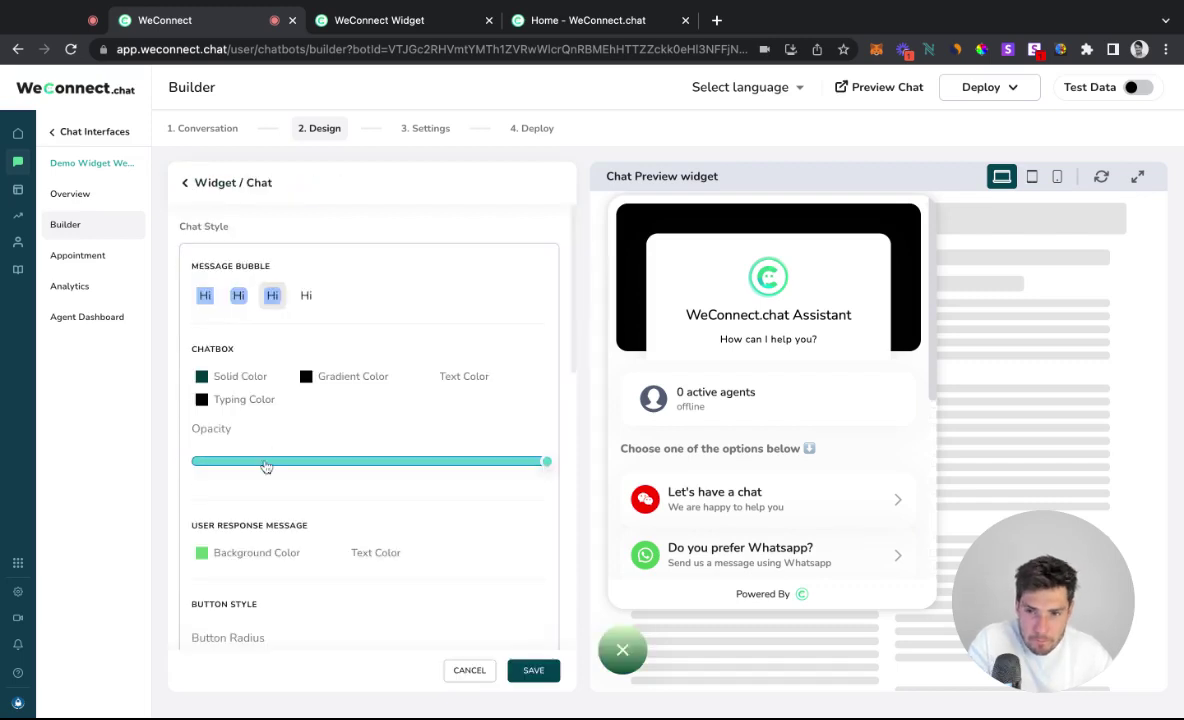
left_click_drag(266, 465, 183, 467)
left_click(857, 516)
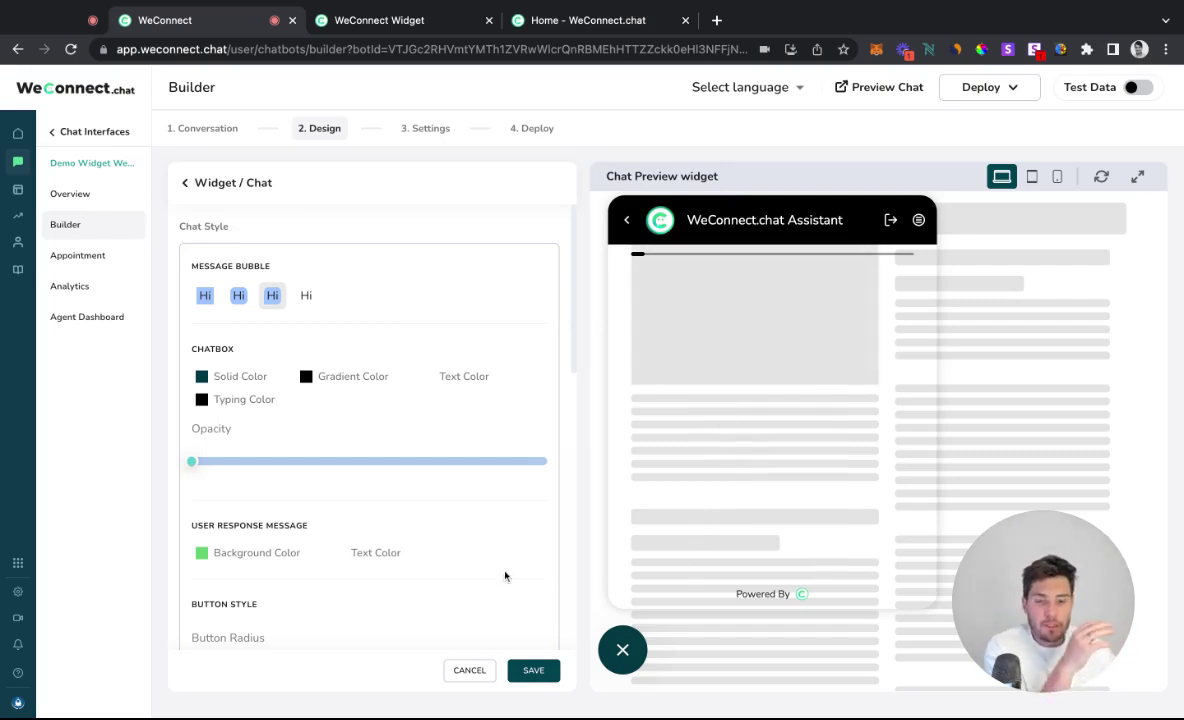
left_click(533, 670)
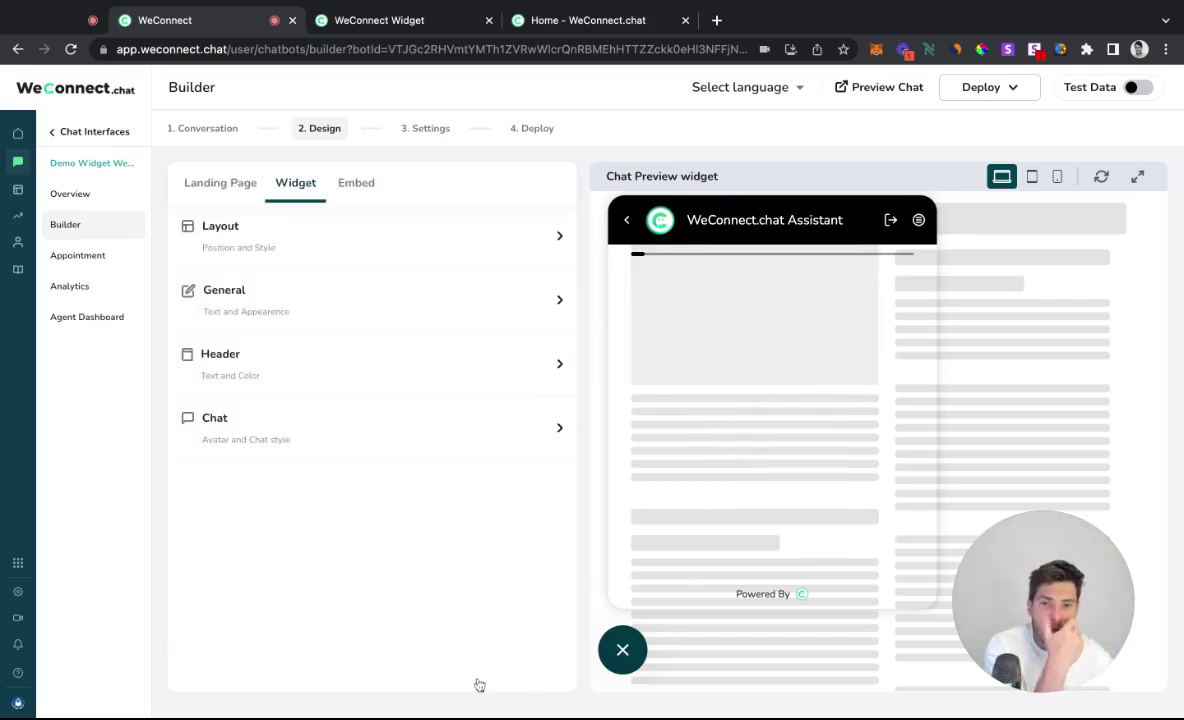
Reload the standalone widget page, start a chat to view the gradient bubbles, return to the home screen and close the widget.
left_click(382, 21)
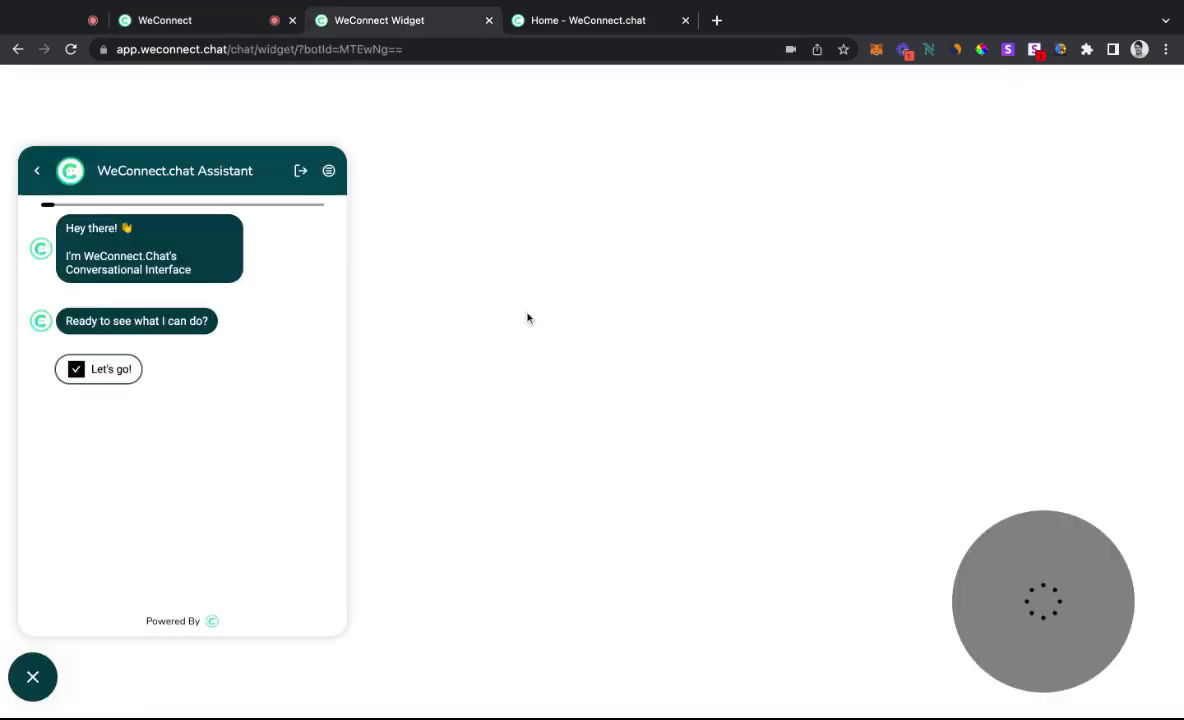
key("super+r")
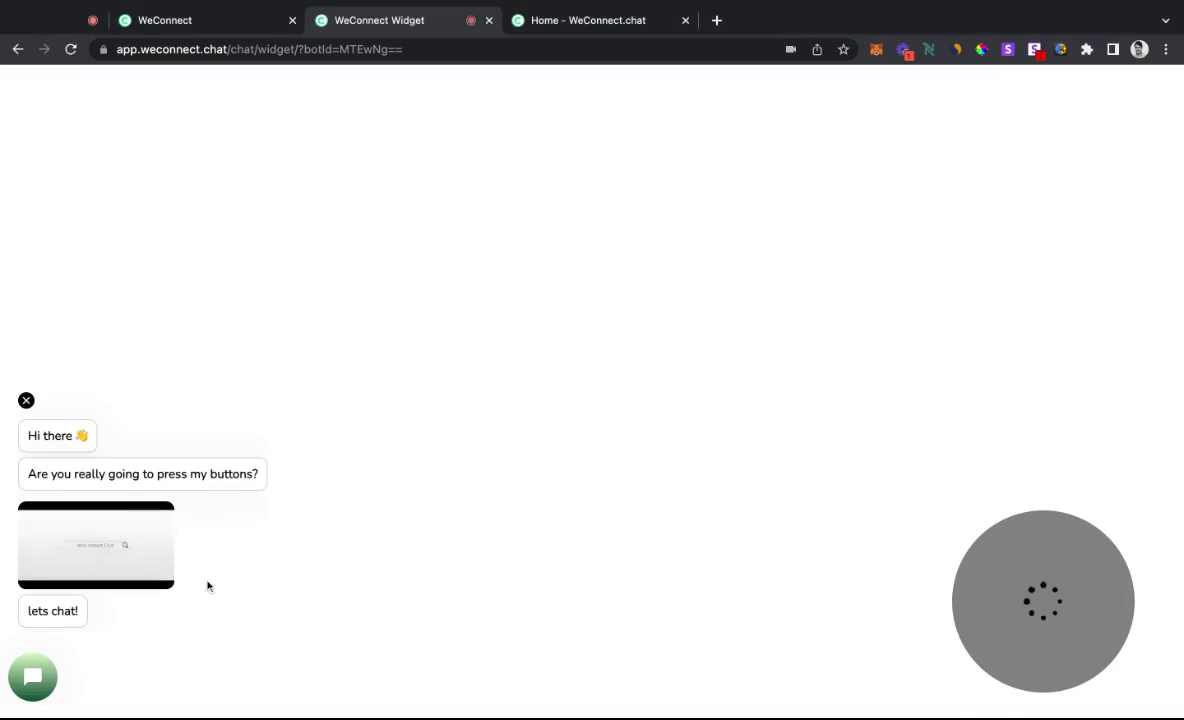
left_click(33, 676)
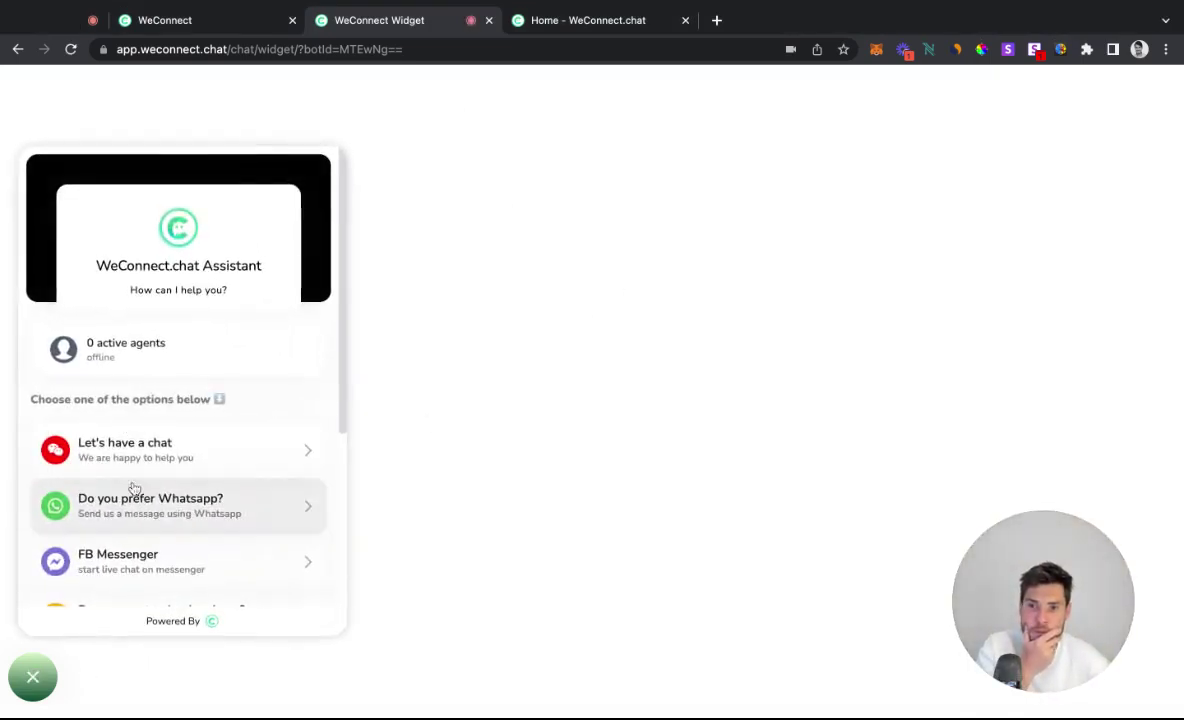
left_click(177, 452)
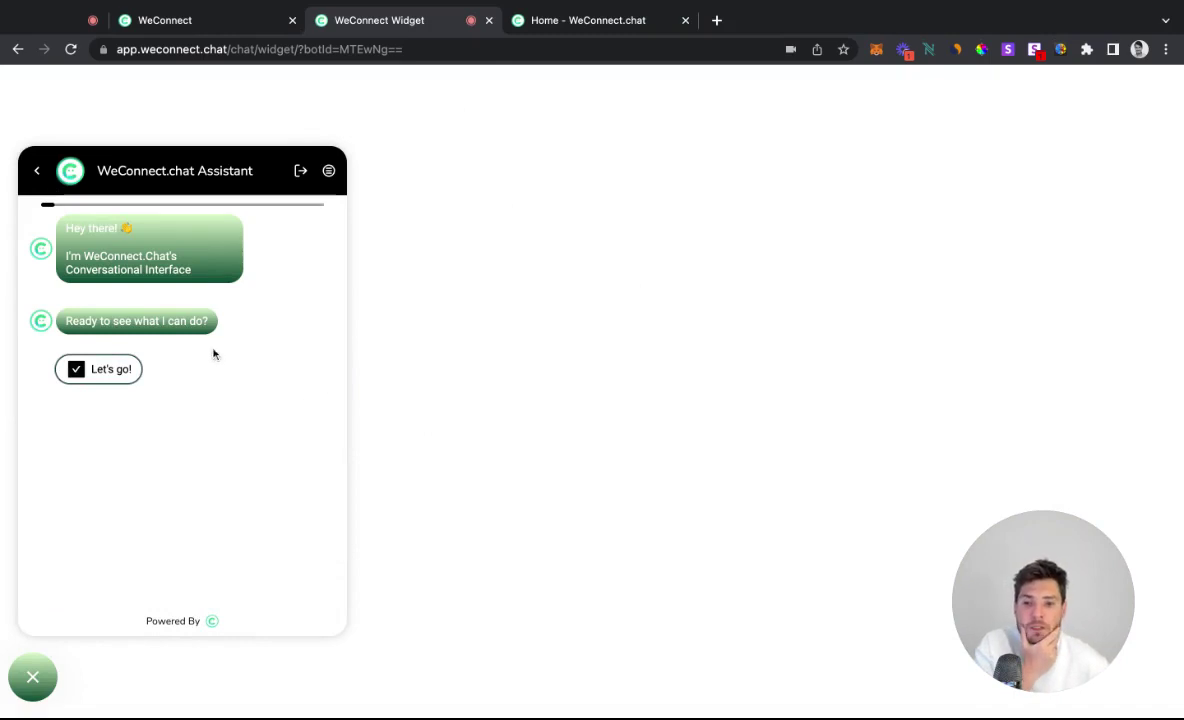
left_click(36, 172)
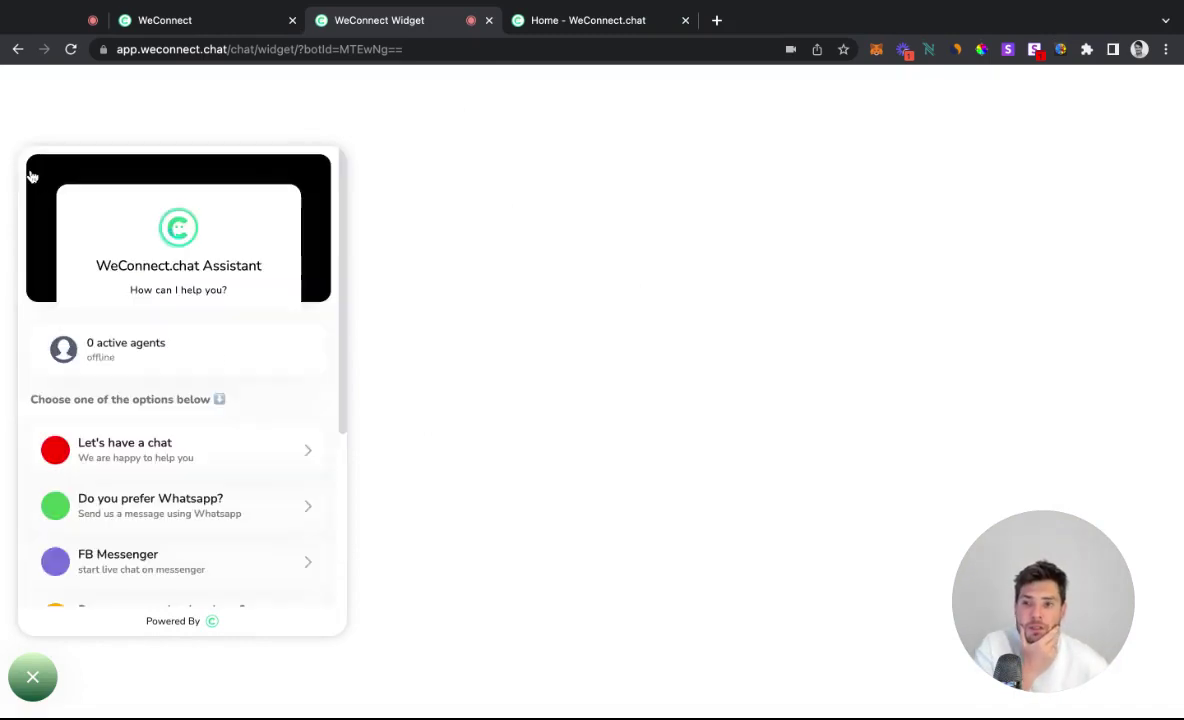
left_click(40, 662)
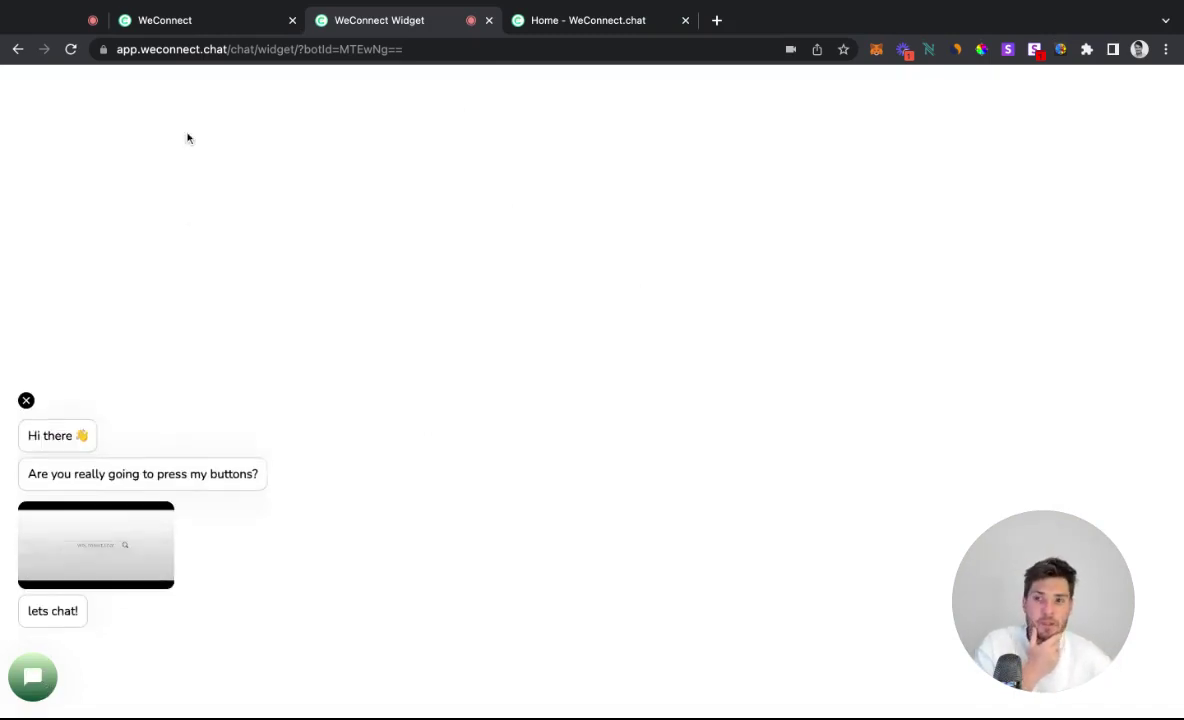
Return to the builder, start a chat in the preview widget to check its design, and go back to its home screen.
left_click(217, 30)
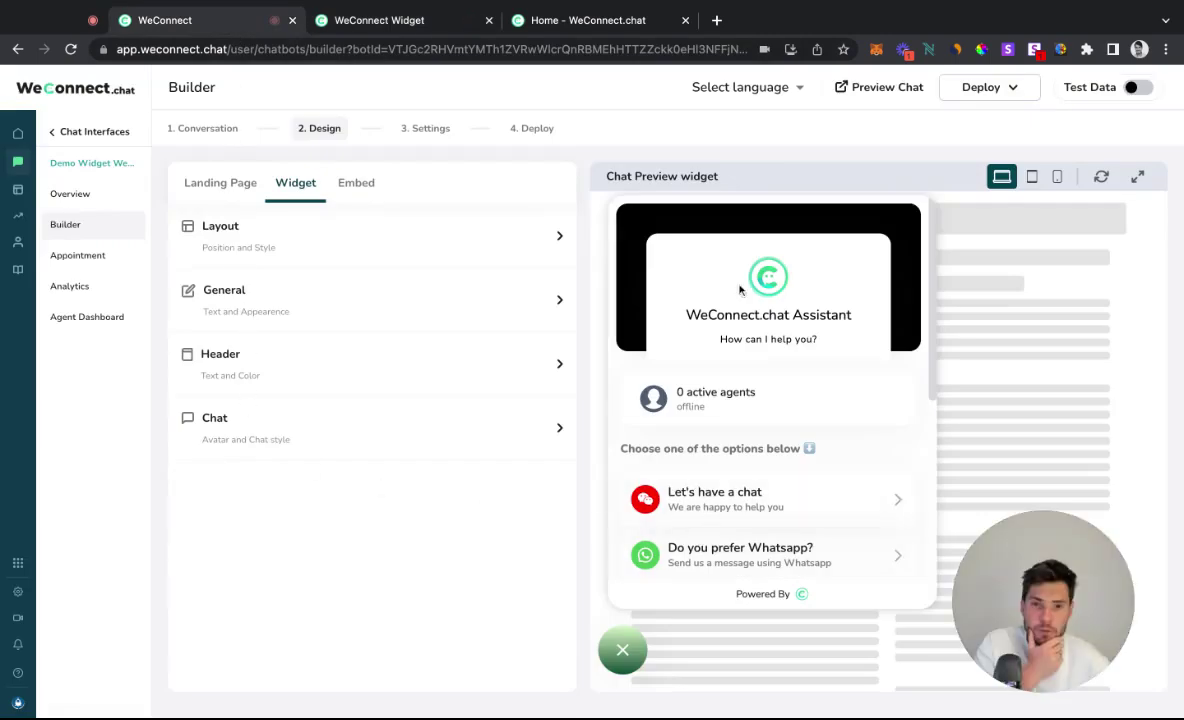
left_click(701, 510)
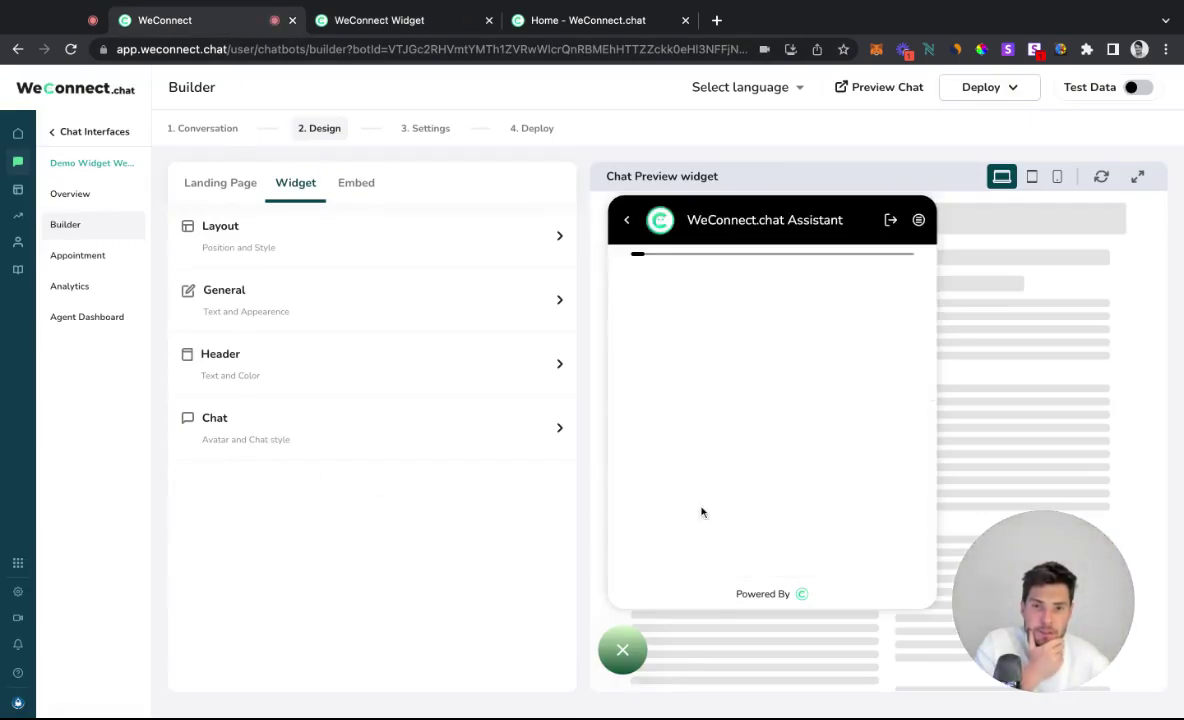
left_click(619, 221)
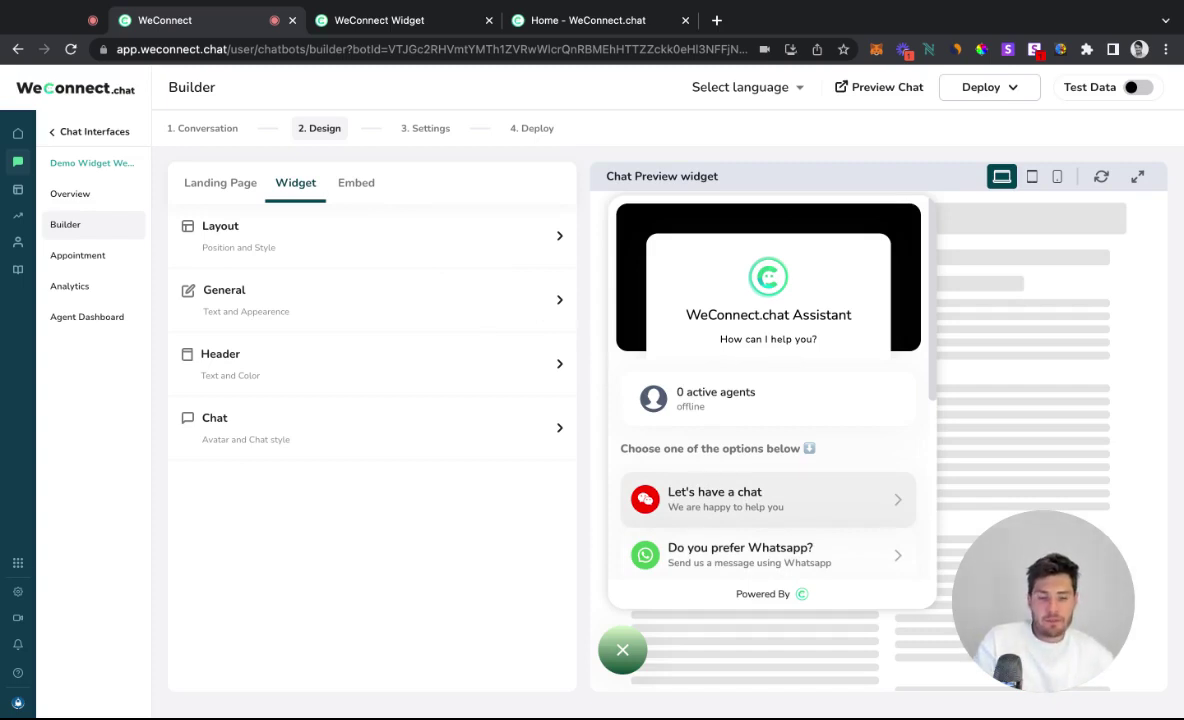
Switch to the standalone widget page and start a chat to examine the message bubbles and reply button.
left_click(338, 17)
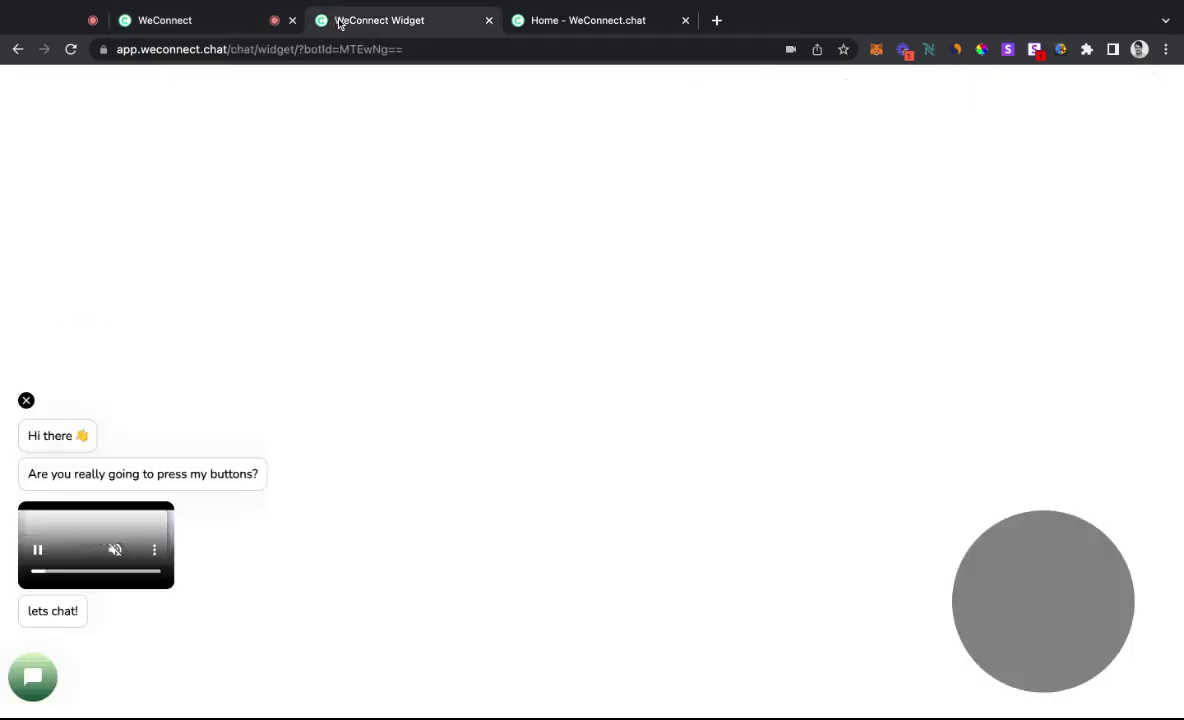
left_click(33, 677)
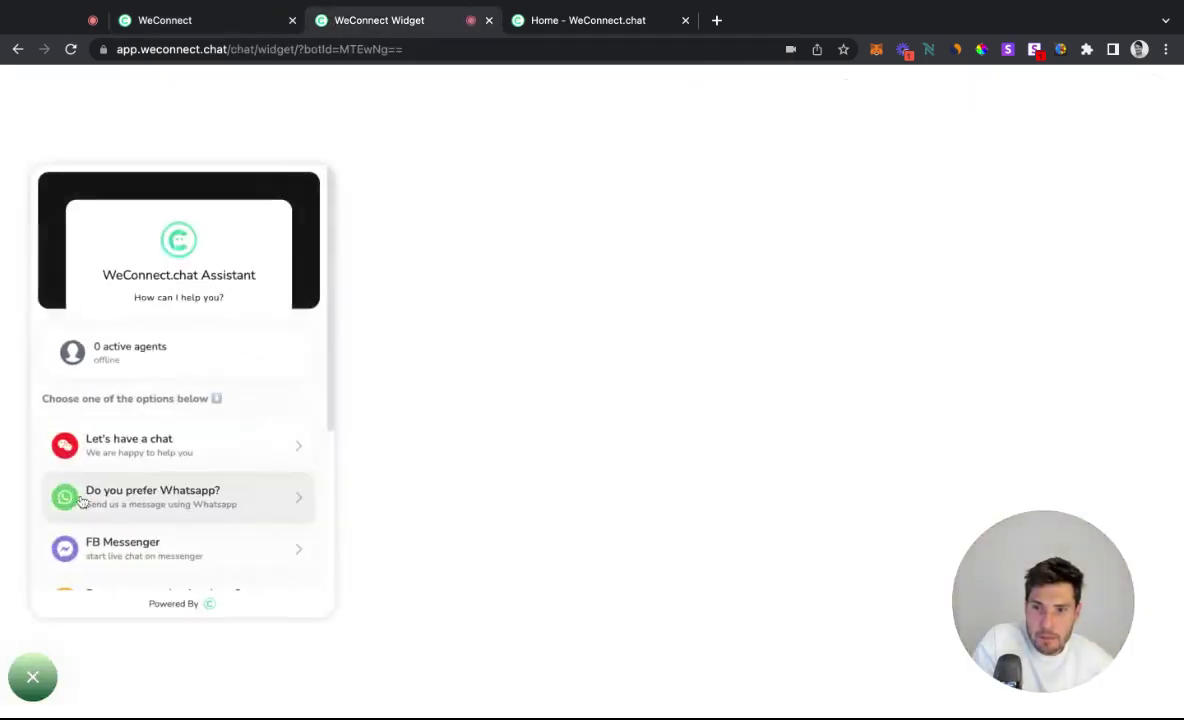
left_click(85, 452)
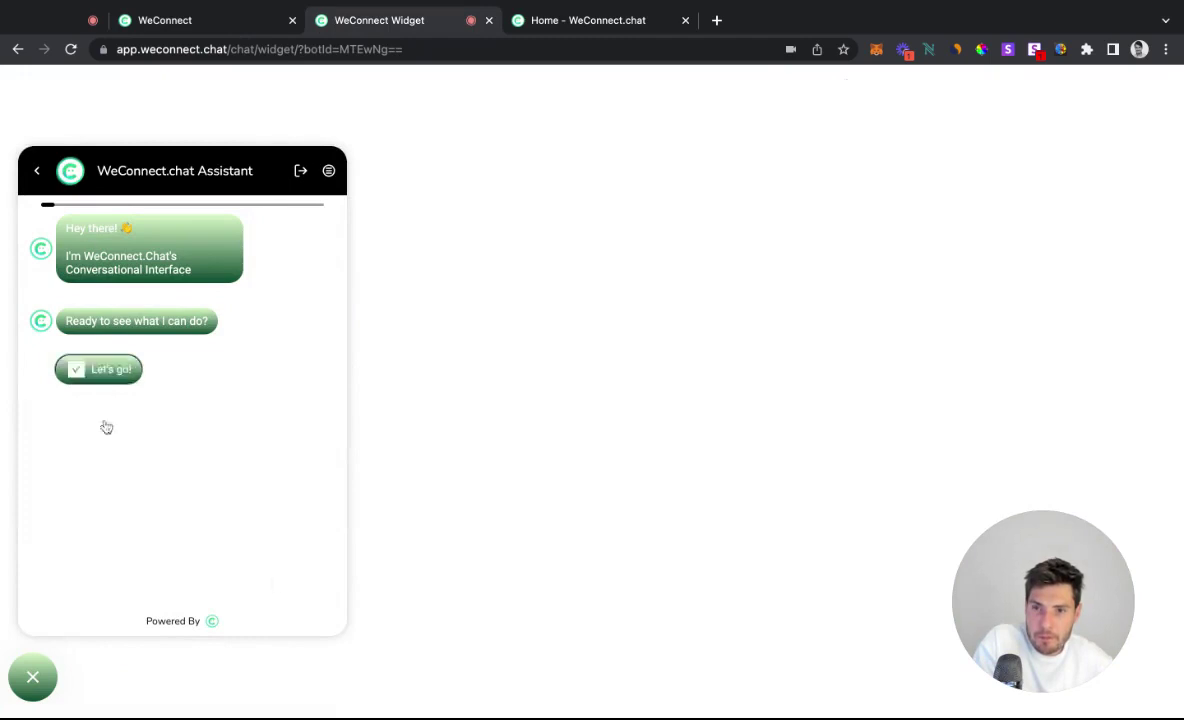
Return to the builder and review the preview's help articles and the Chat style settings, including chatbox colours and opacity.
left_click(190, 22)
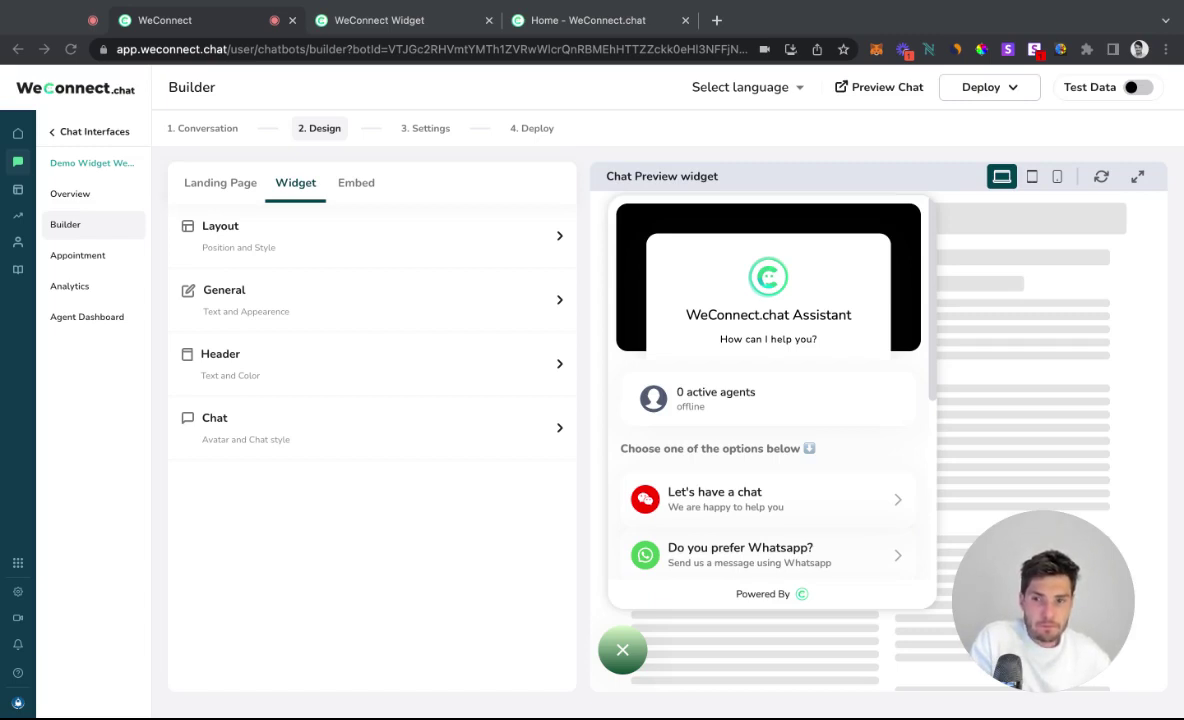
scroll(768, 468, "down", 3)
scroll(768, 468, "down", 2)
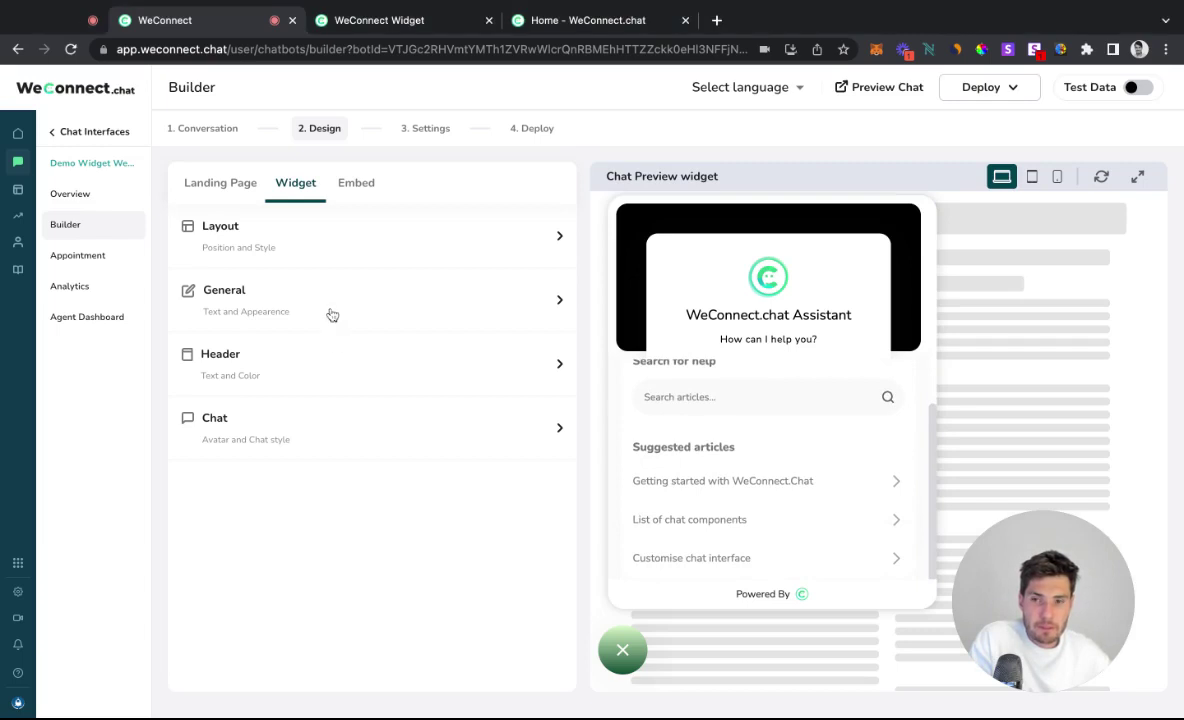
left_click(270, 432)
scroll(265, 477, "down", 1)
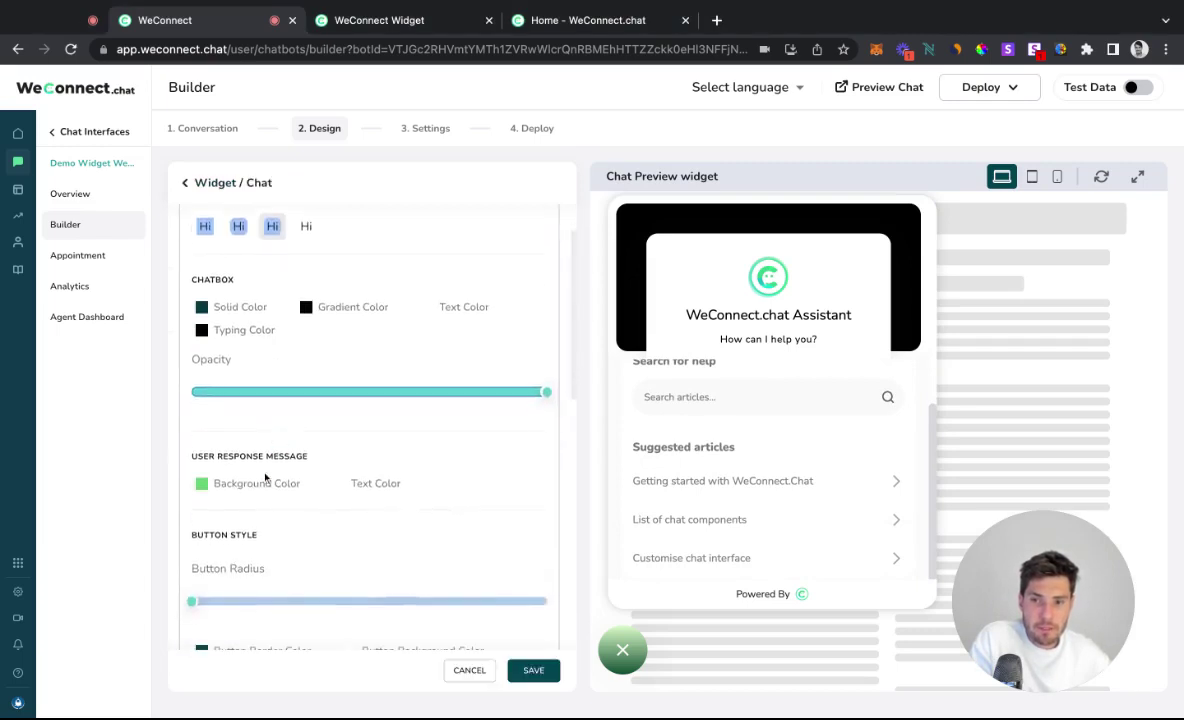
scroll(641, 457, "up", 3)
left_click(700, 505)
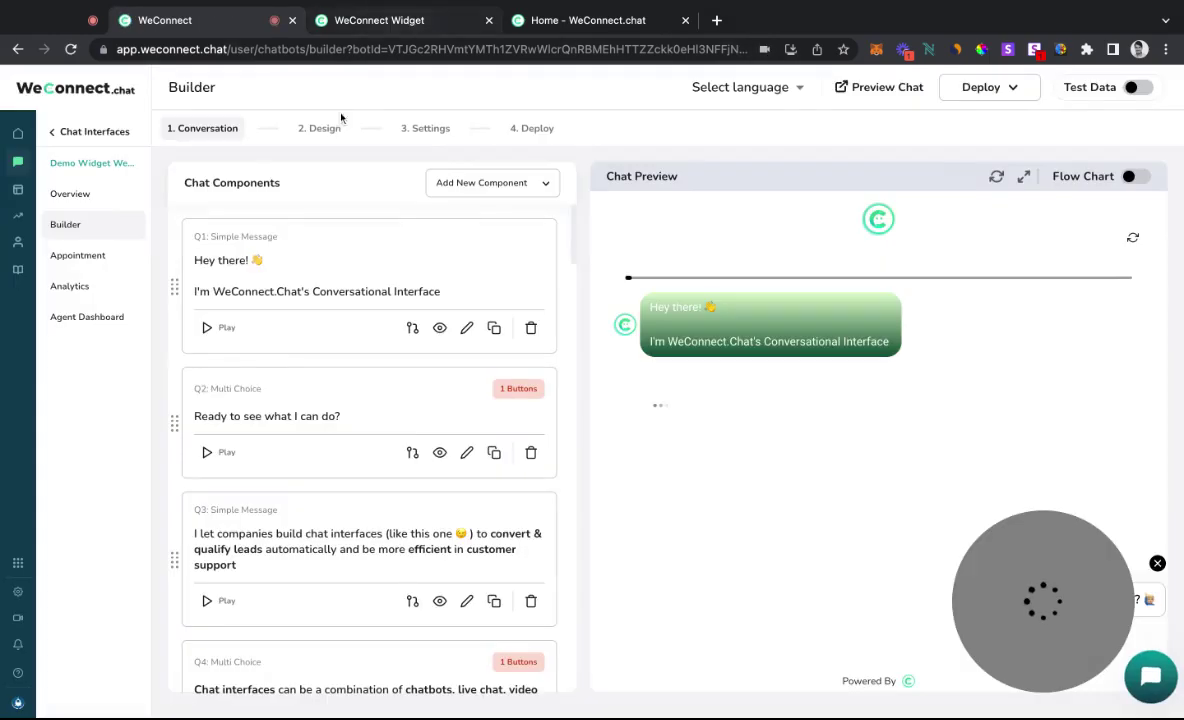
Reopen the widget's Chat design settings and answer "Let's go!" in the standalone widget to view the user response message.
left_click(322, 128)
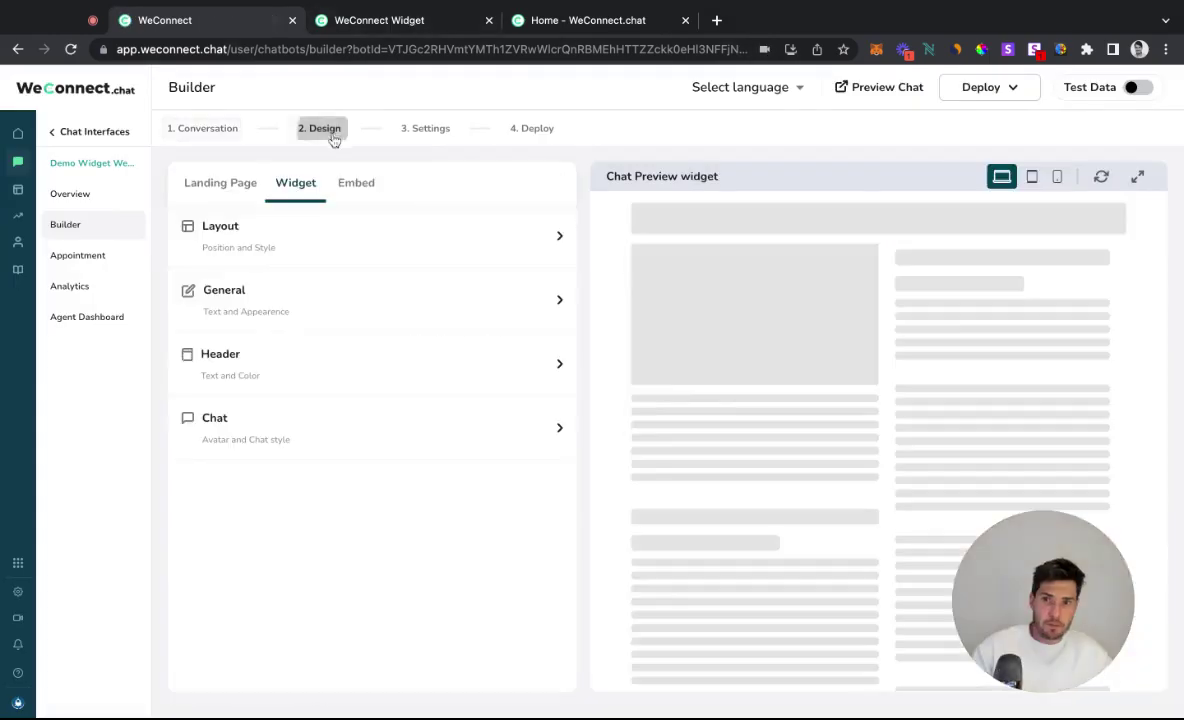
left_click(205, 413)
left_click(336, 22)
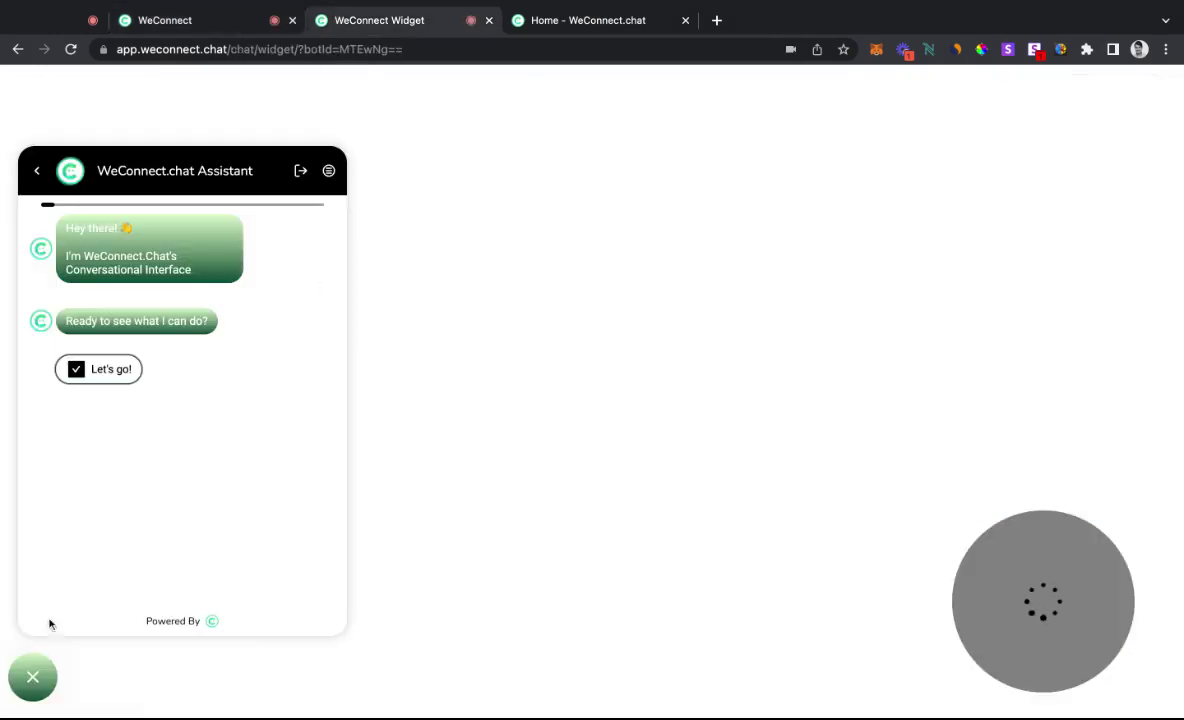
left_click(75, 369)
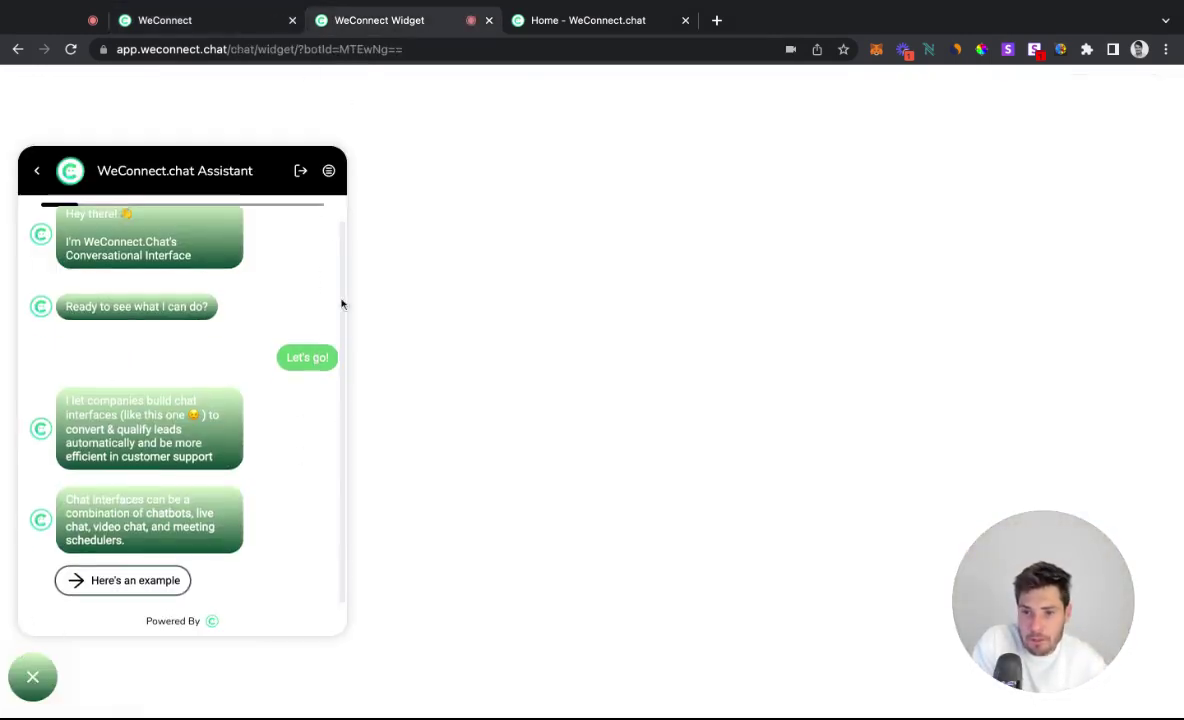
Return to the builder, try larger button radii, start a preview chat to check the reply button, and set Button Radius to its minimum.
left_click(199, 22)
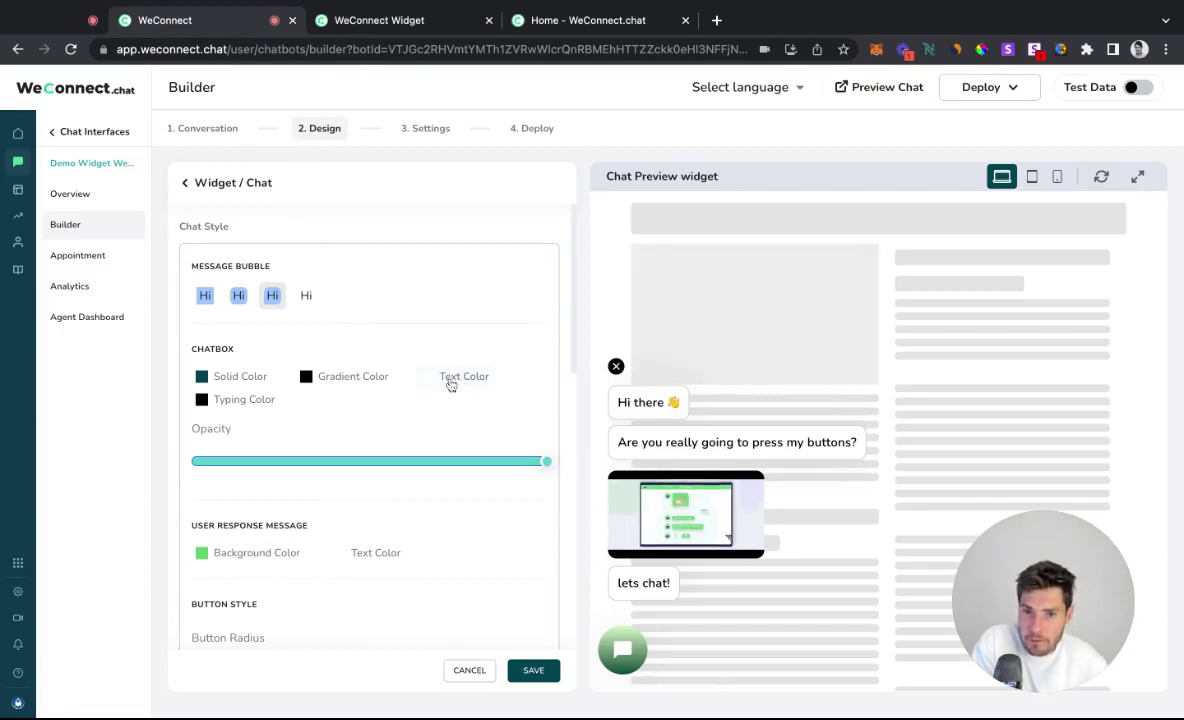
scroll(458, 500, "down", 2)
scroll(455, 502, "down", 3)
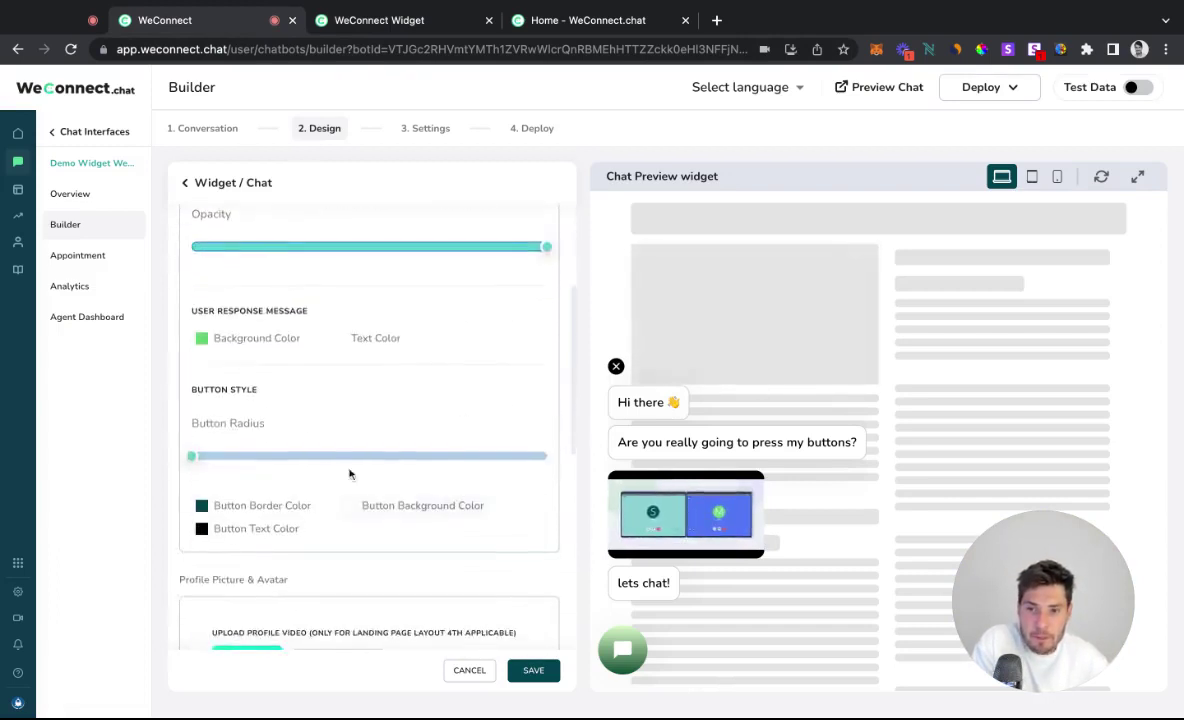
left_click(266, 457)
left_click_drag(266, 458, 212, 457)
left_click(645, 645)
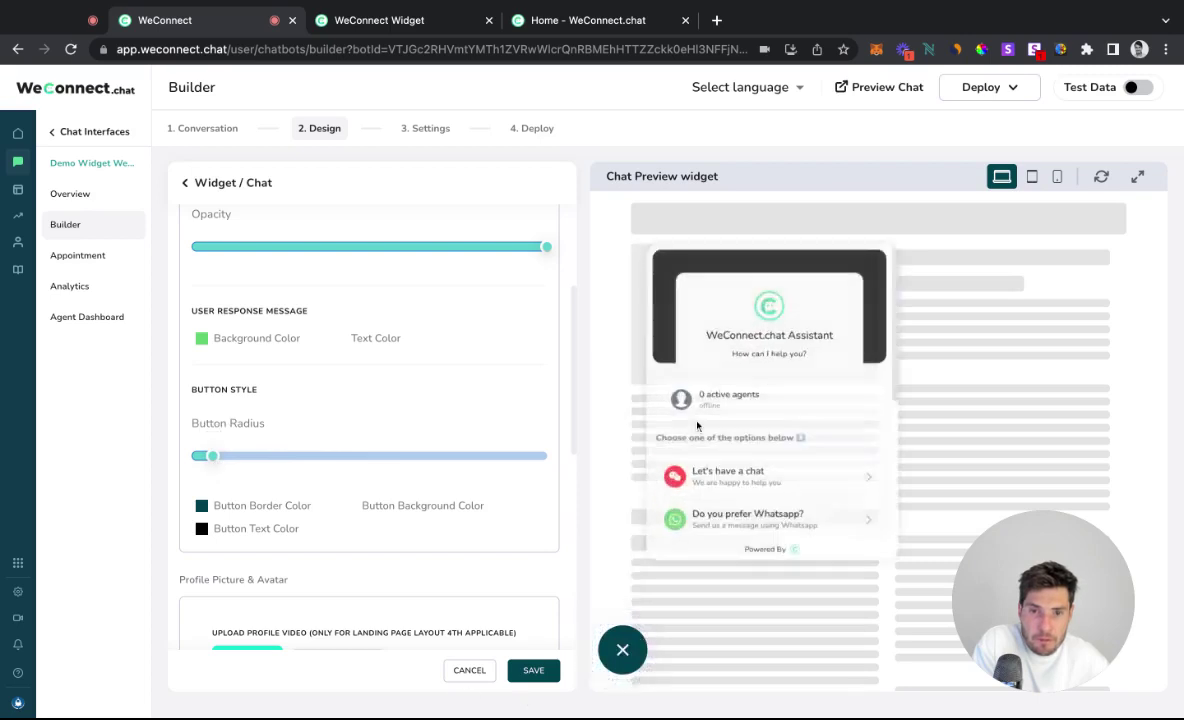
left_click(707, 489)
left_click_drag(270, 457, 191, 457)
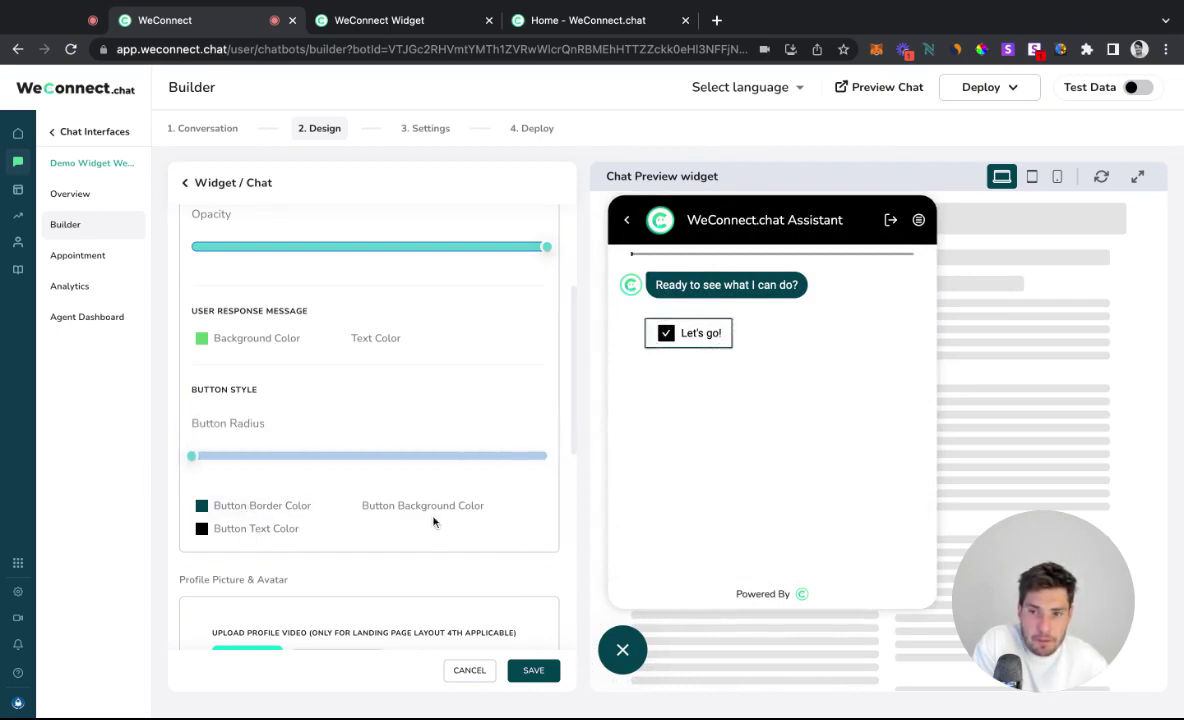
Try several preset avatars for the widget, choose the full-body light-blue robot, and try to save the Chat design.
scroll(328, 519, "down", 1)
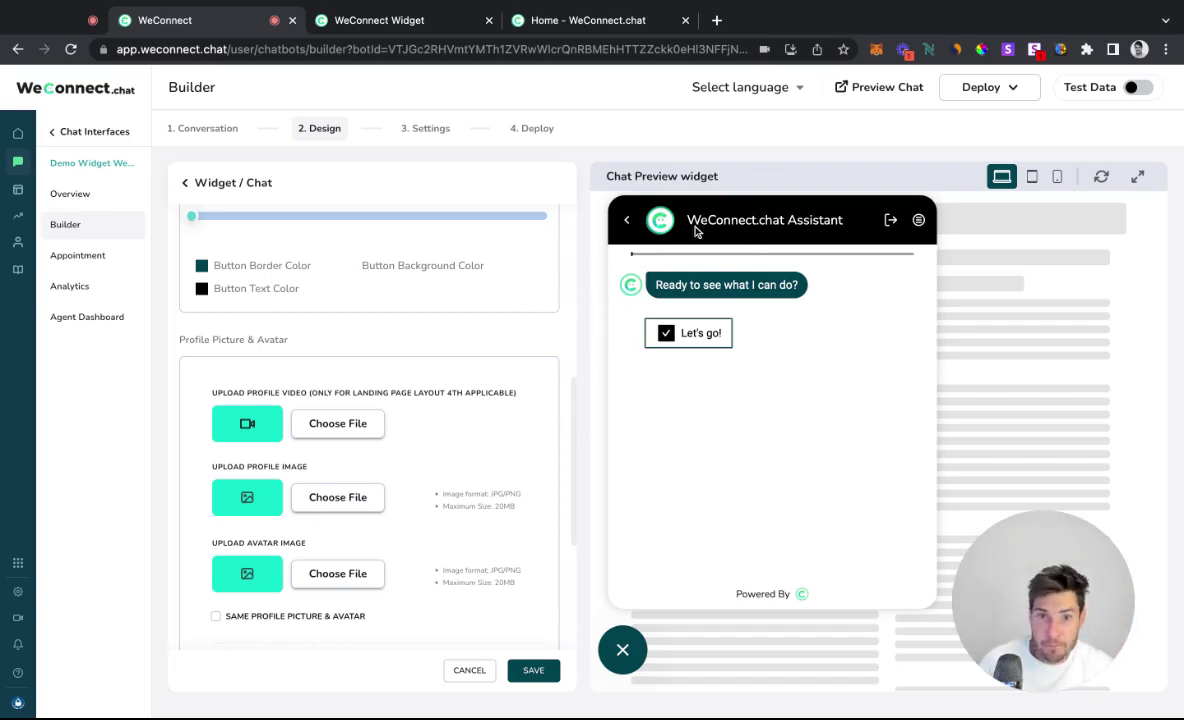
scroll(481, 403, "down", 4)
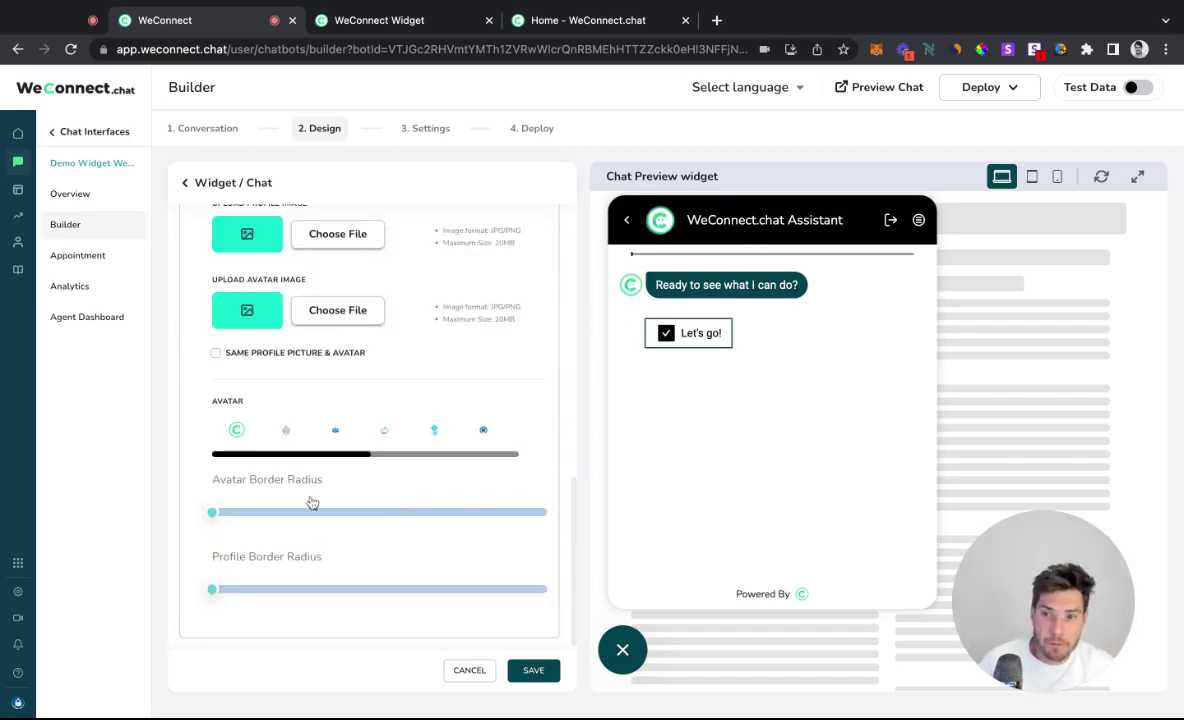
left_click(338, 433)
left_click(399, 438)
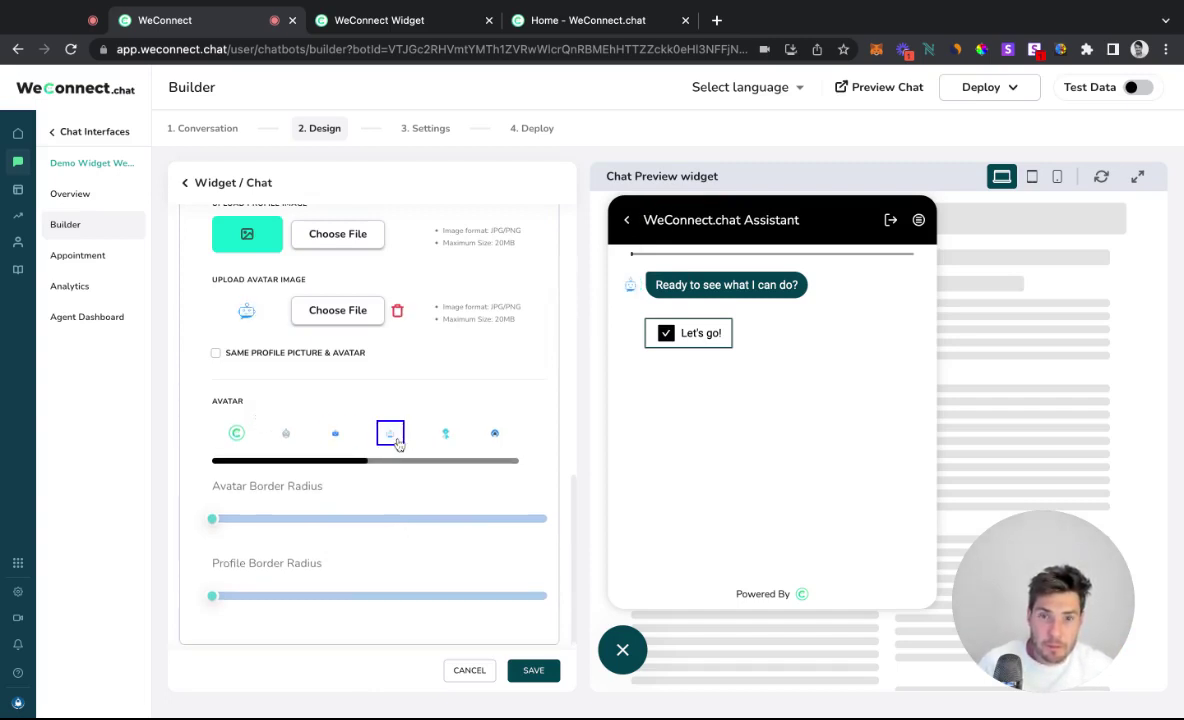
left_click(445, 438)
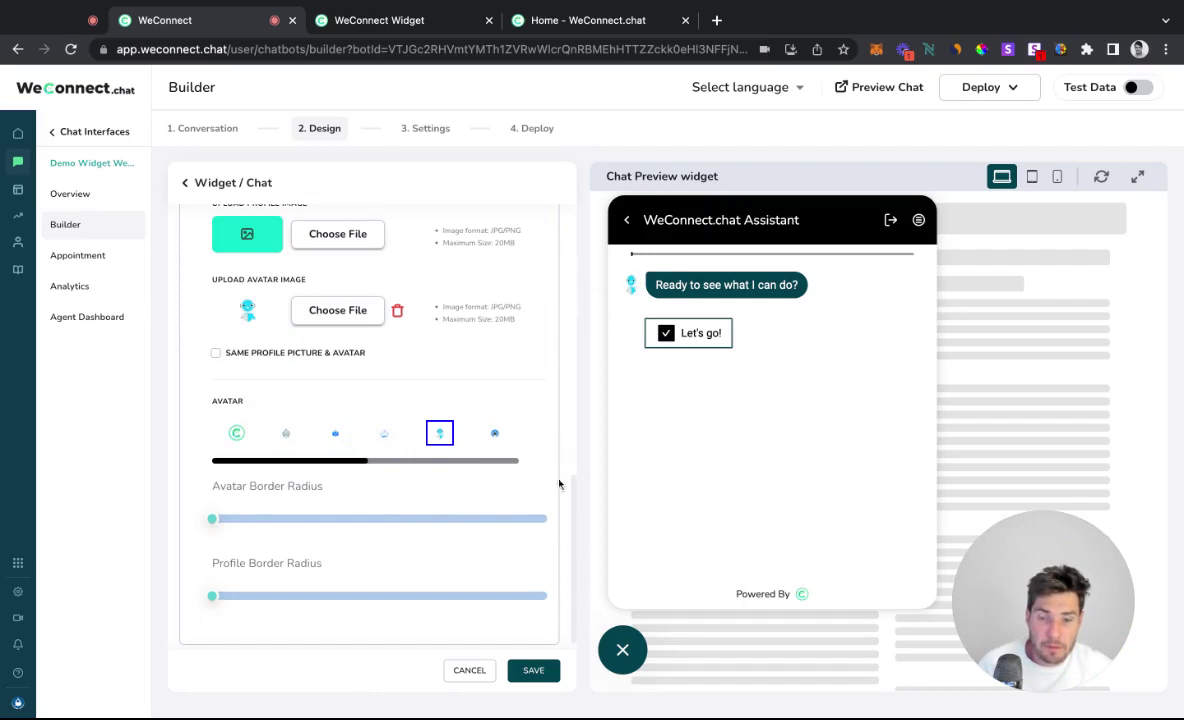
left_click(534, 670)
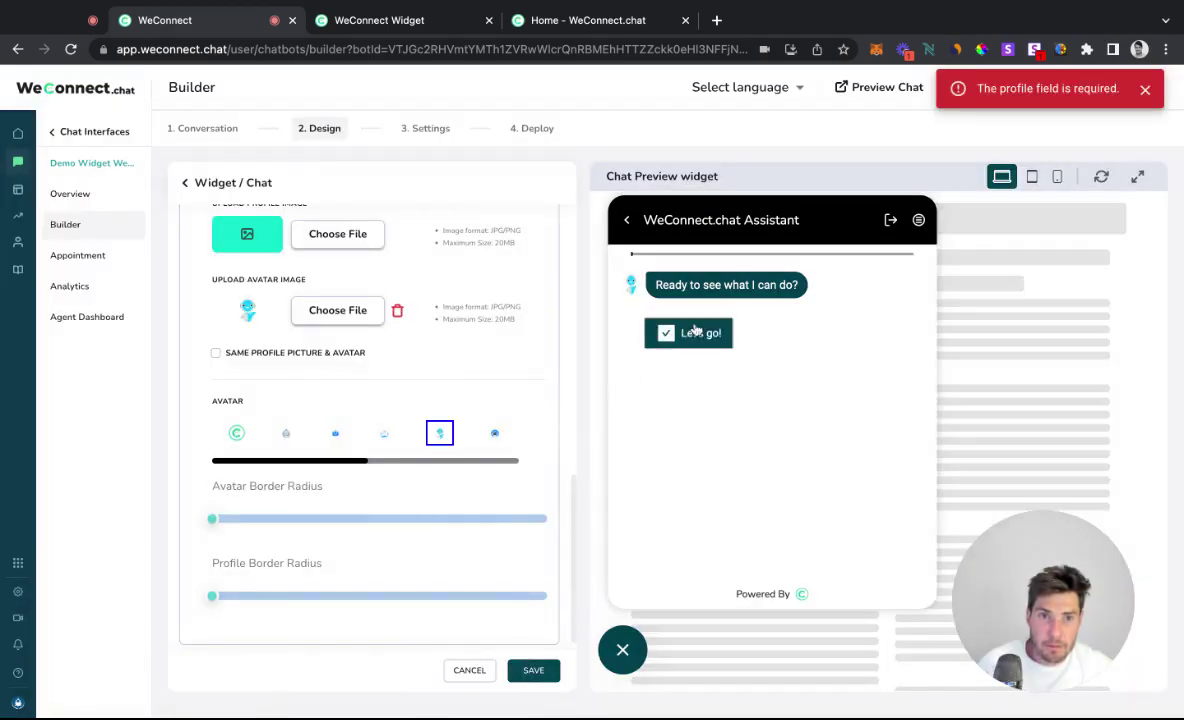
Upload the yellow-green S logo file as the widget's profile image.
scroll(320, 330, "up", 3)
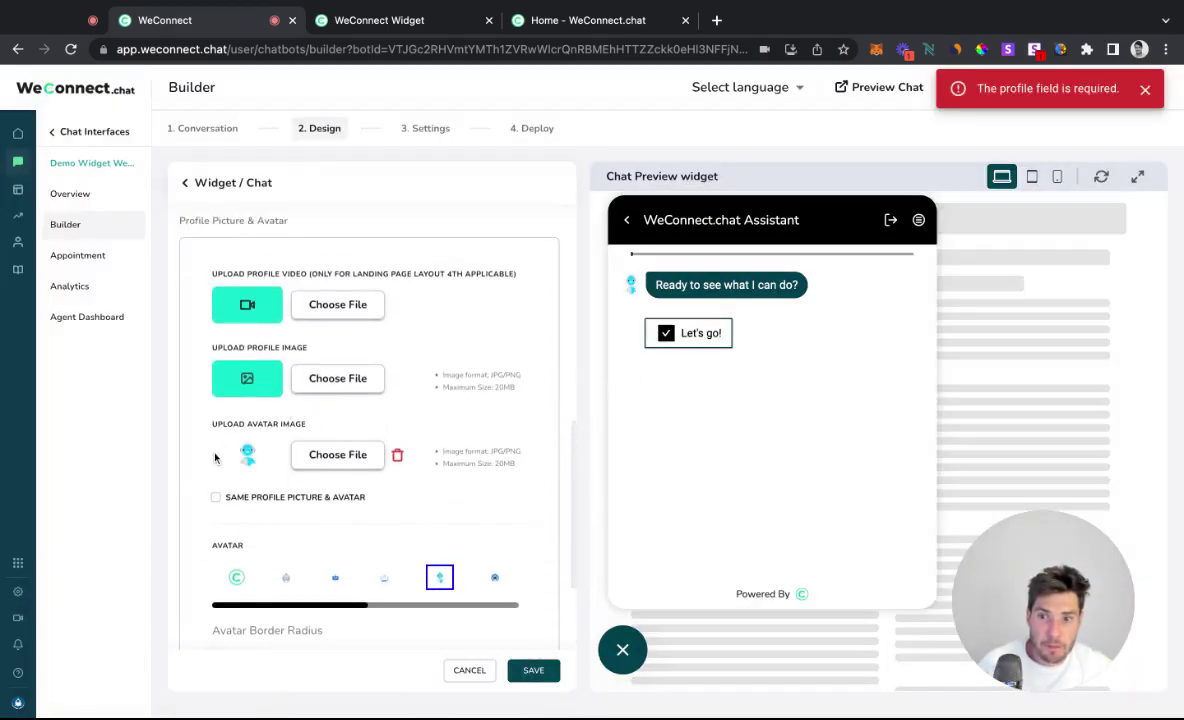
left_click(309, 389)
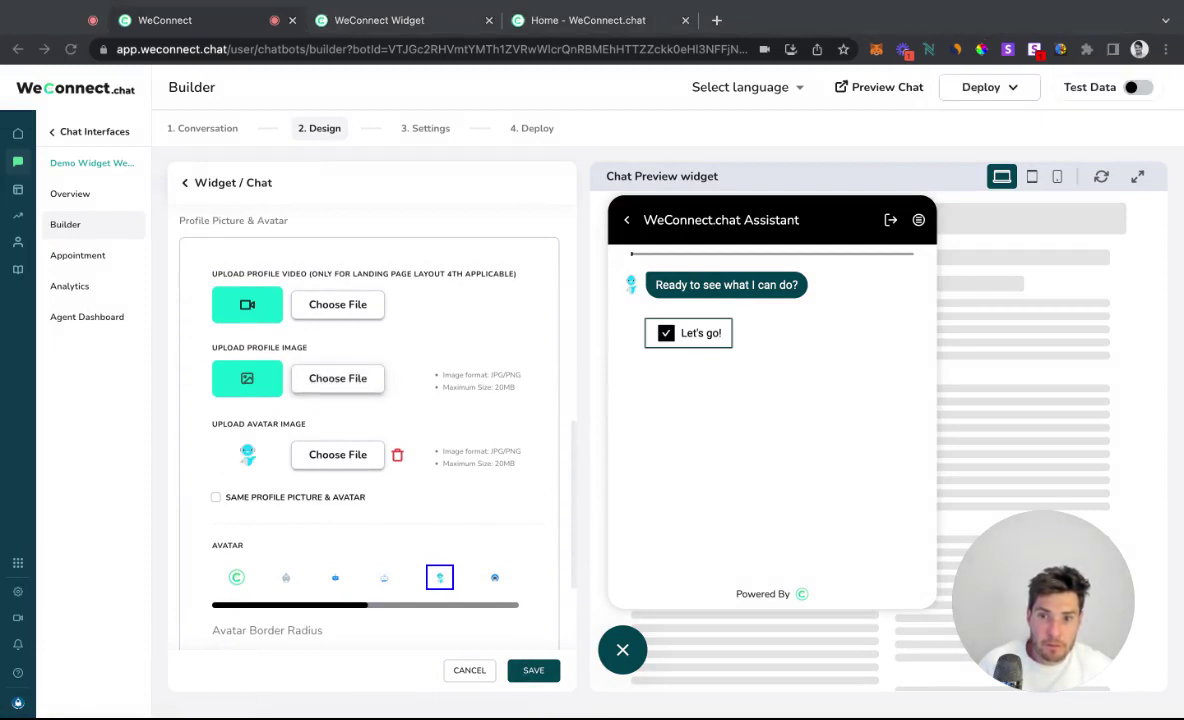
key("Return")
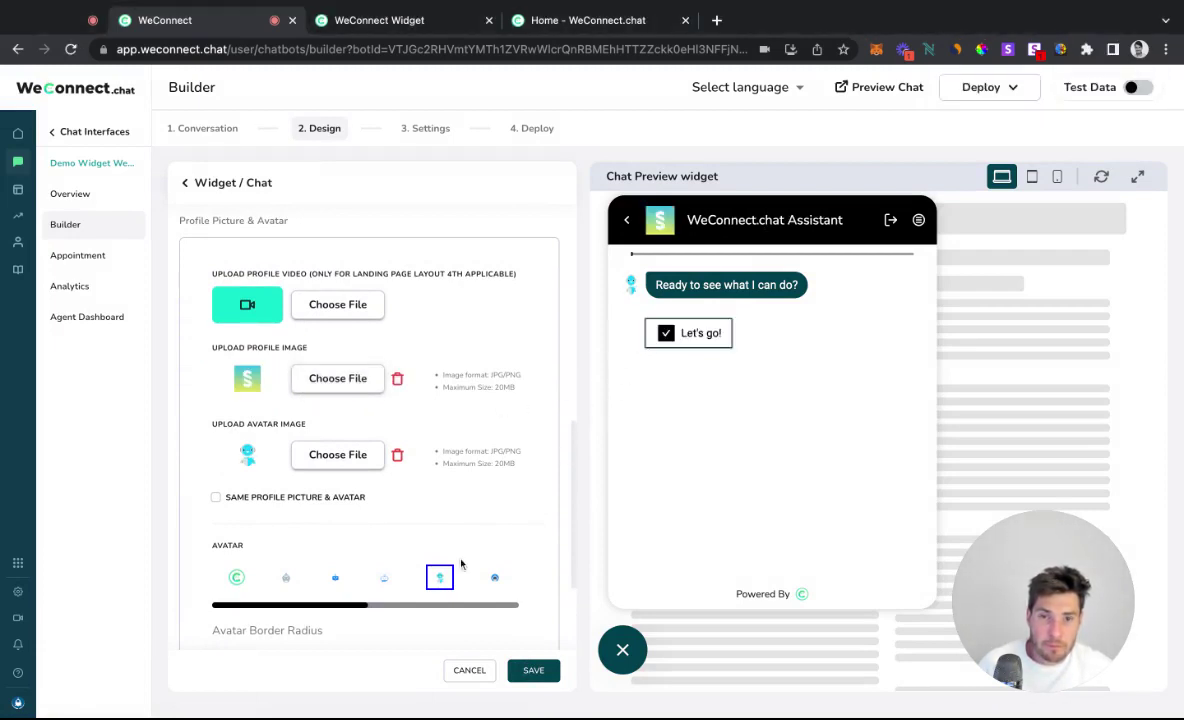
Choose the green WeConnect logo as avatar, use the same picture for profile and avatar, and save the Chat design.
scroll(296, 568, "down", 3)
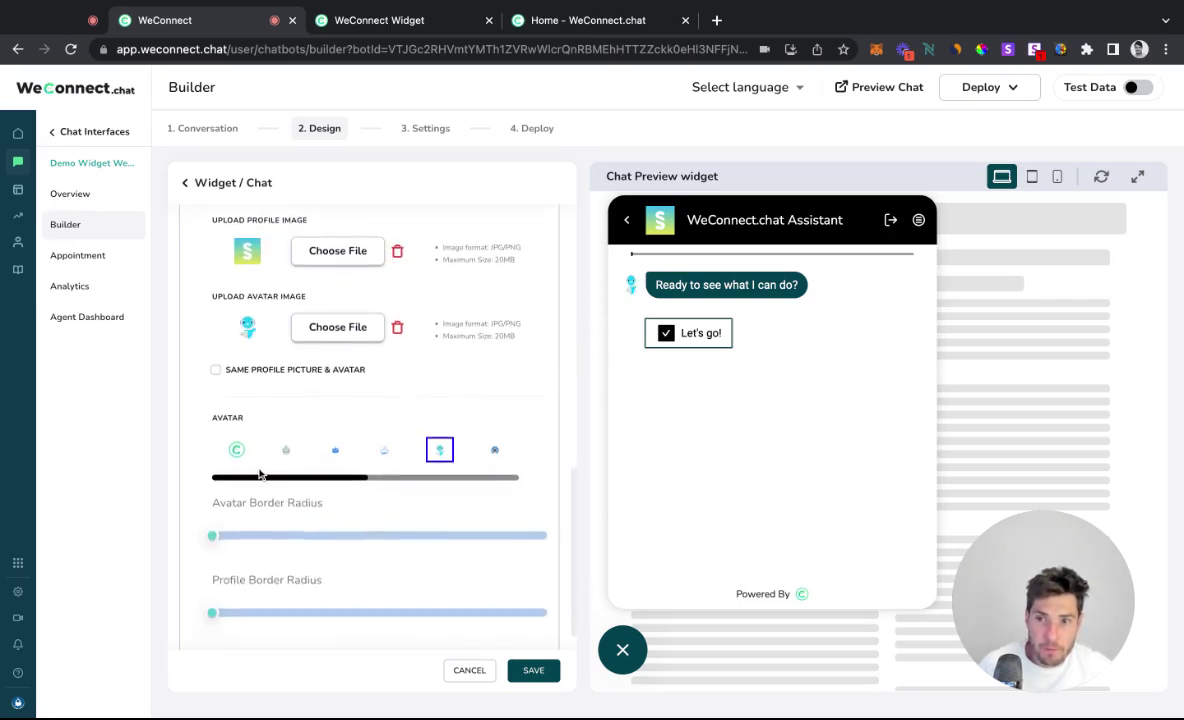
left_click(238, 452)
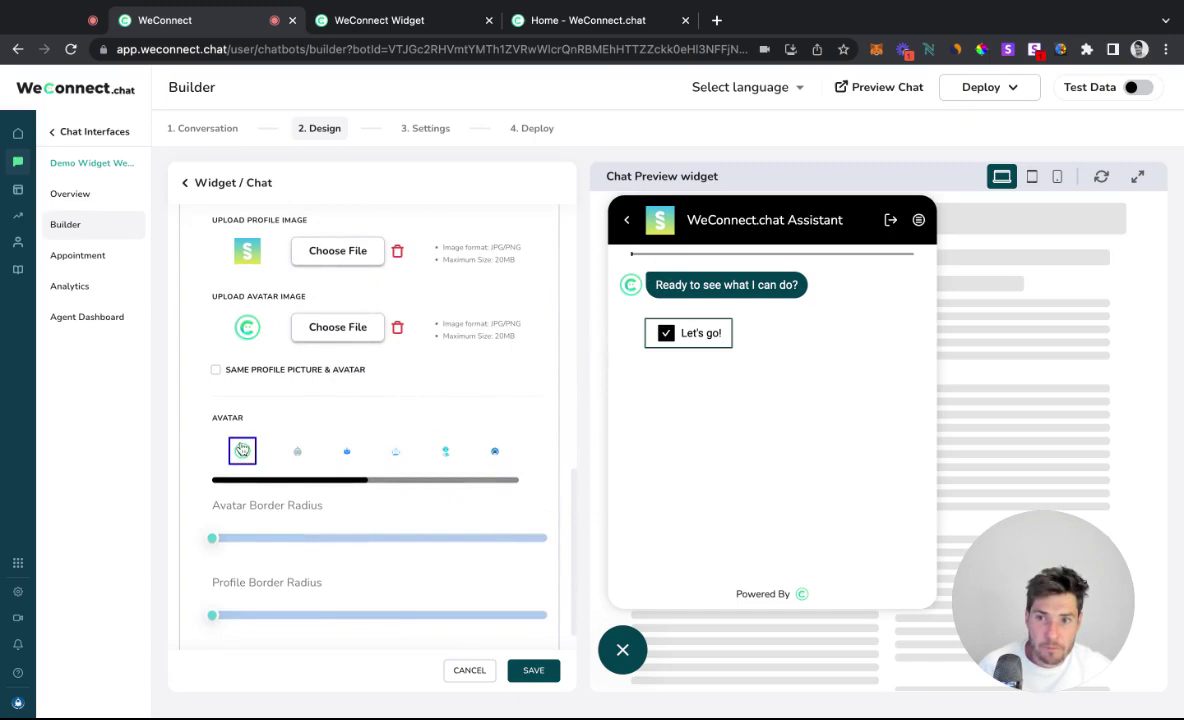
left_click(216, 371)
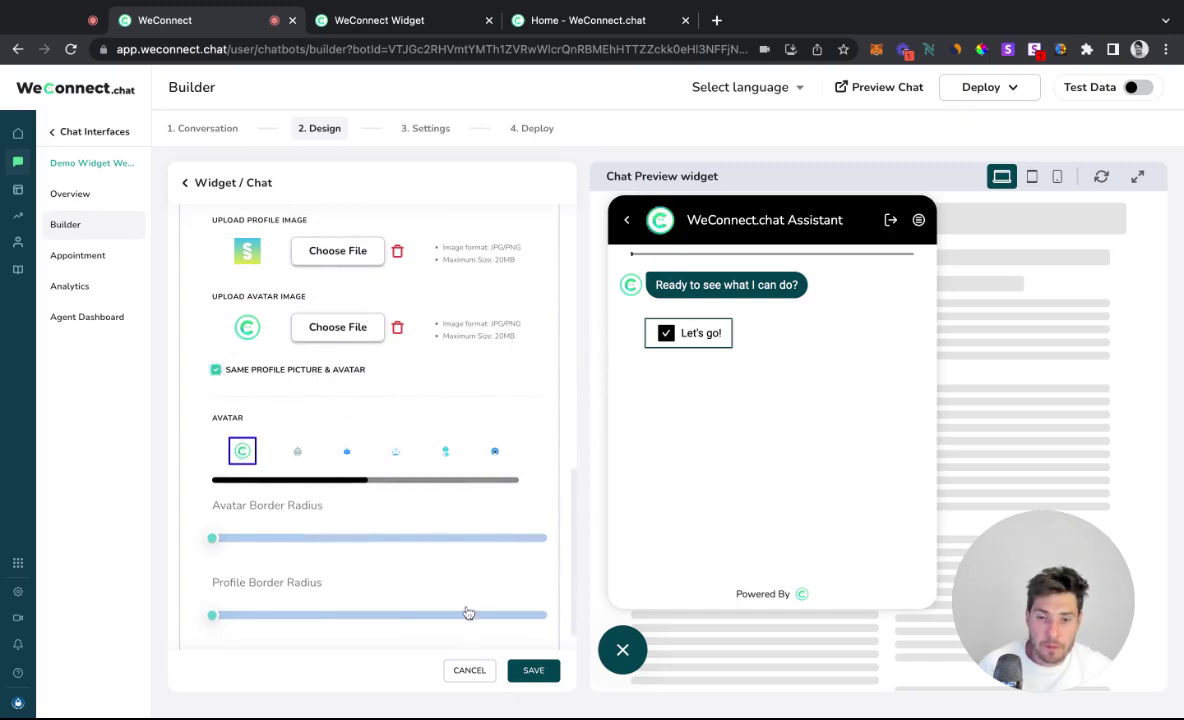
left_click(531, 670)
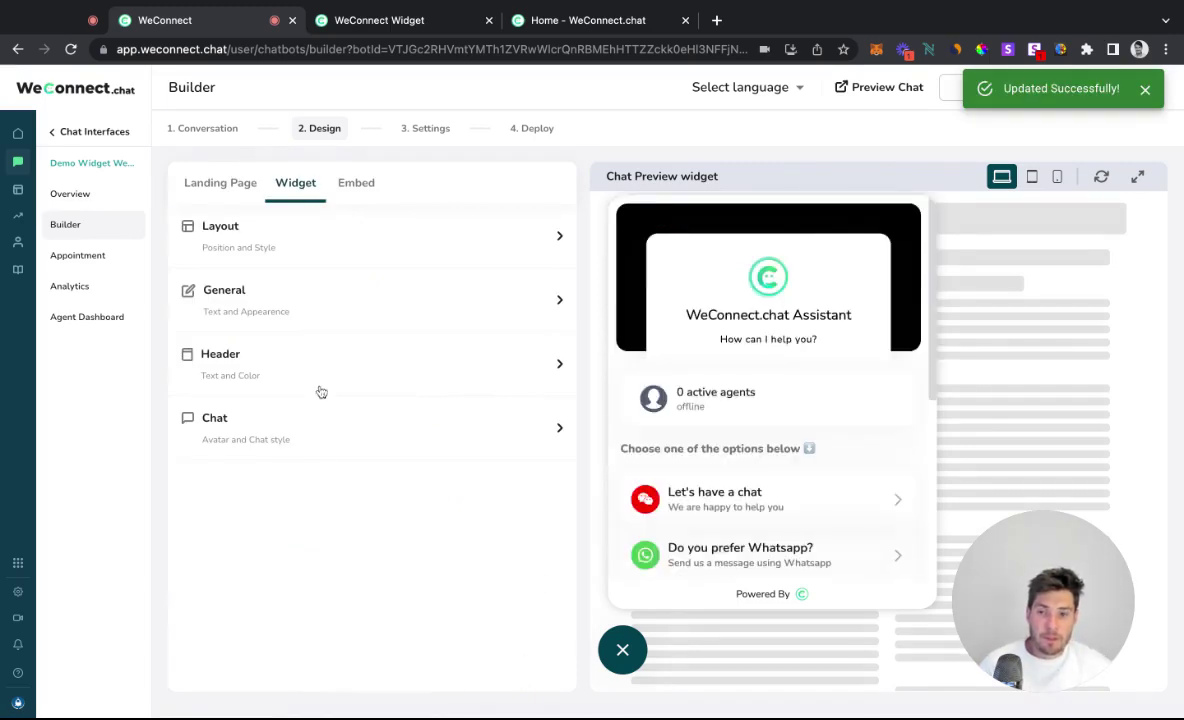
Reopen the Chat design, try different avatar and profile border radii with a preview chat, reset both to the minimum, and save.
left_click(300, 425)
scroll(285, 455, "down", 10)
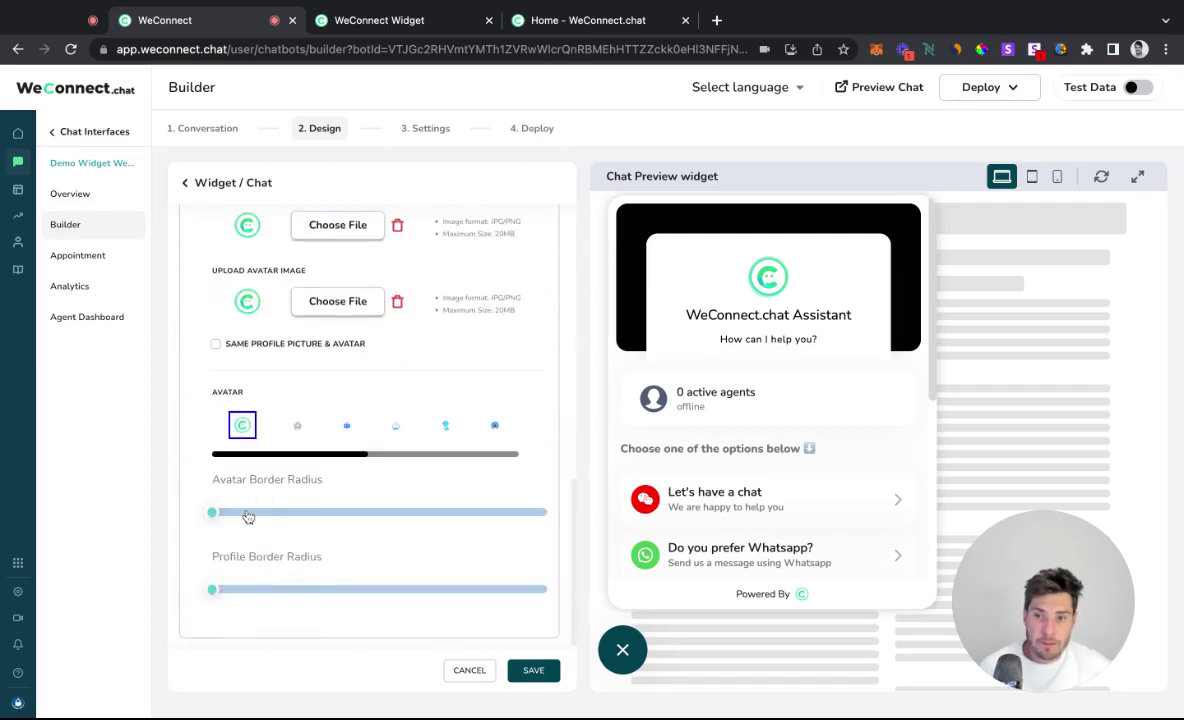
mouse_move(246, 518)
left_mouse_down()
mouse_move(378, 518)
mouse_move(214, 518)
mouse_move(547, 518)
mouse_move(212, 512)
left_mouse_up()
mouse_move(213, 589)
left_mouse_down()
mouse_move(330, 589)
mouse_move(212, 589)
left_mouse_up()
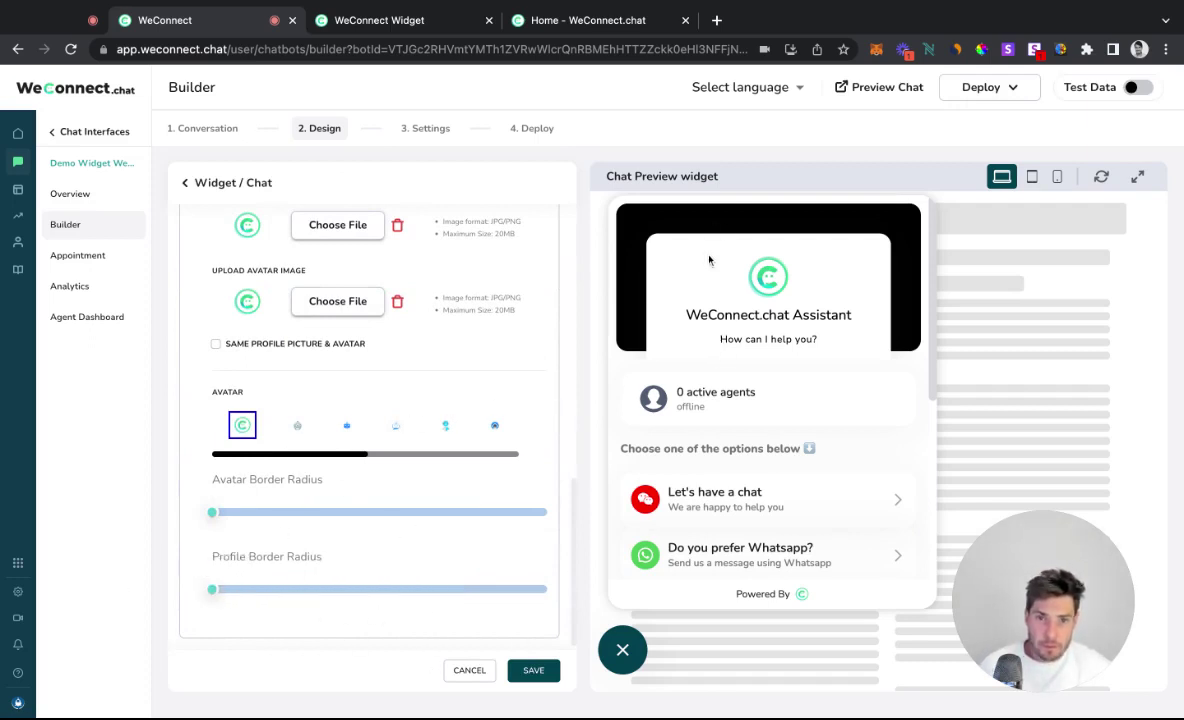
scroll(340, 480, "up", 1)
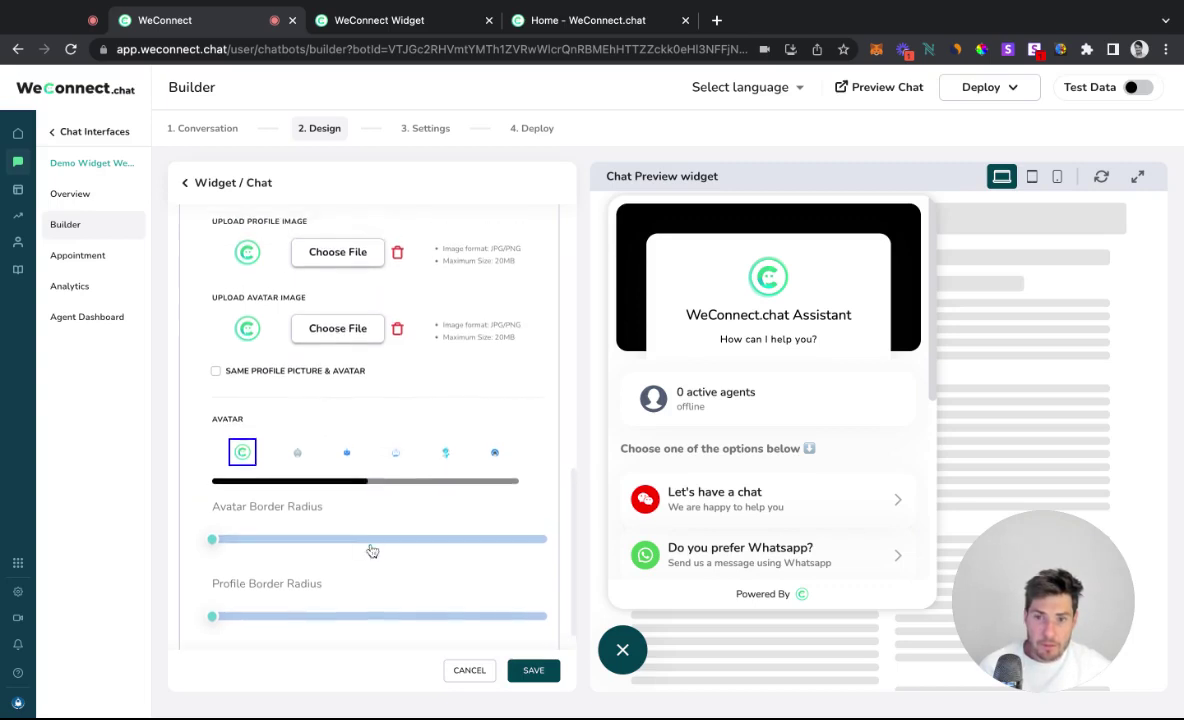
left_click_drag(373, 539, 232, 539)
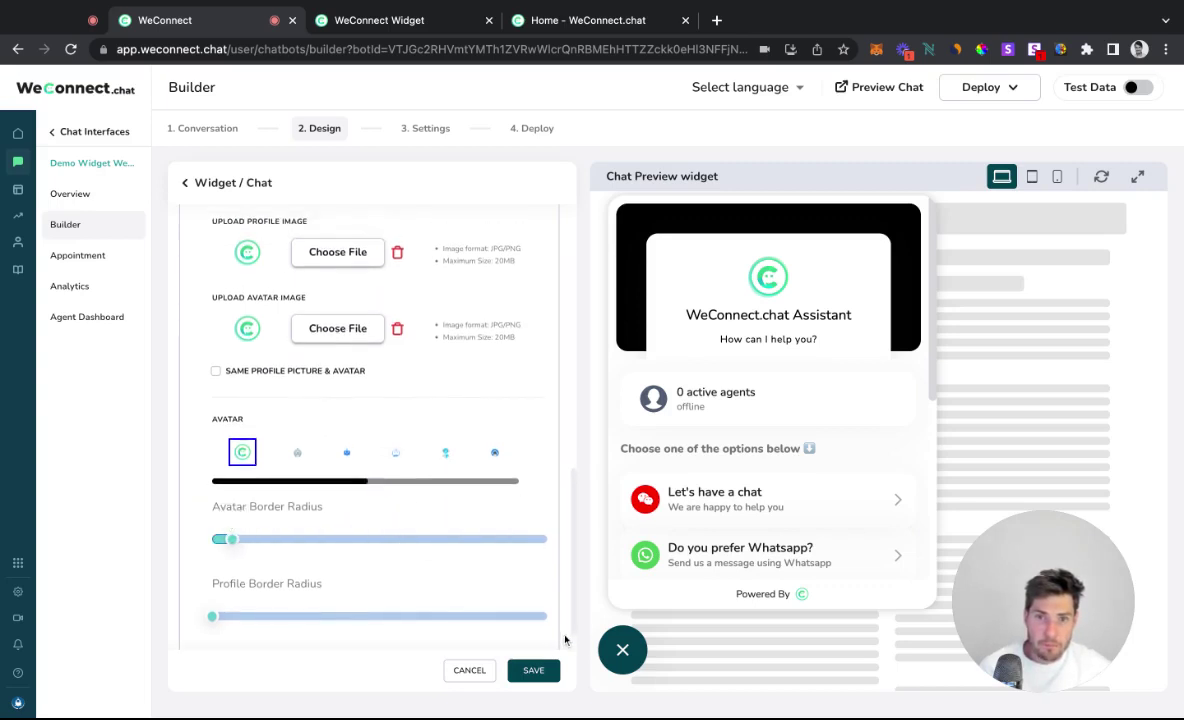
left_click(698, 492)
left_click_drag(272, 540, 512, 539)
left_click_drag(380, 616, 212, 616)
left_click_drag(334, 545, 115, 548)
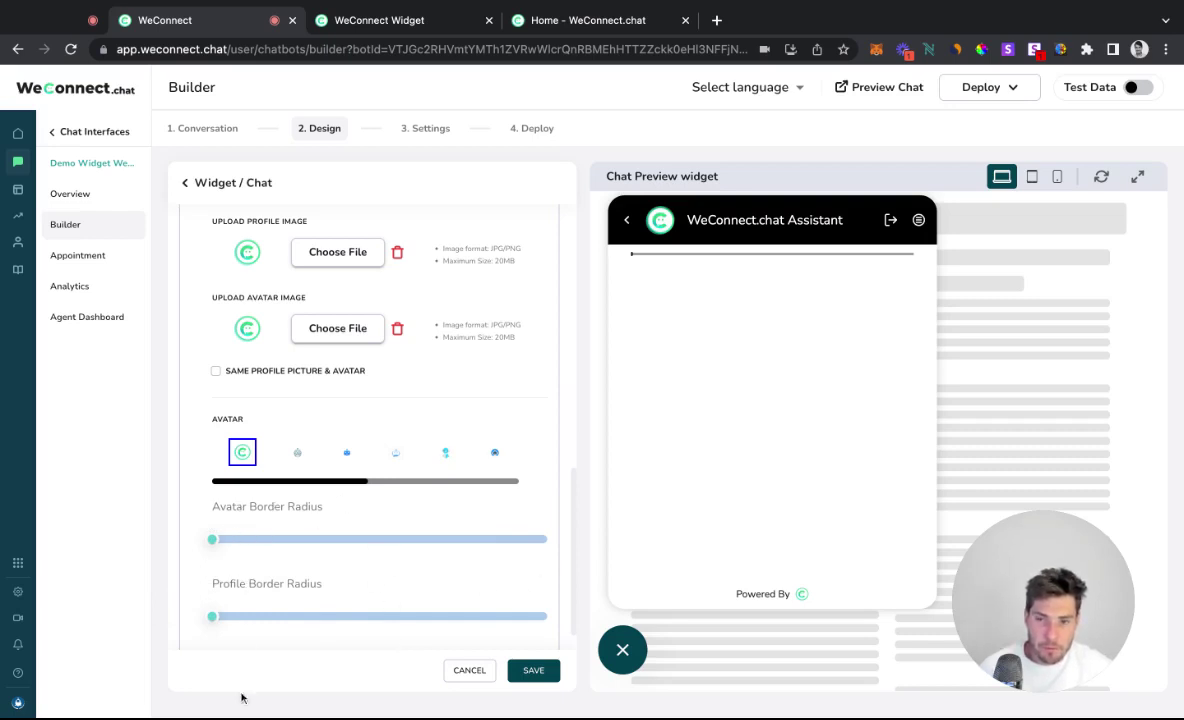
left_click(553, 672)
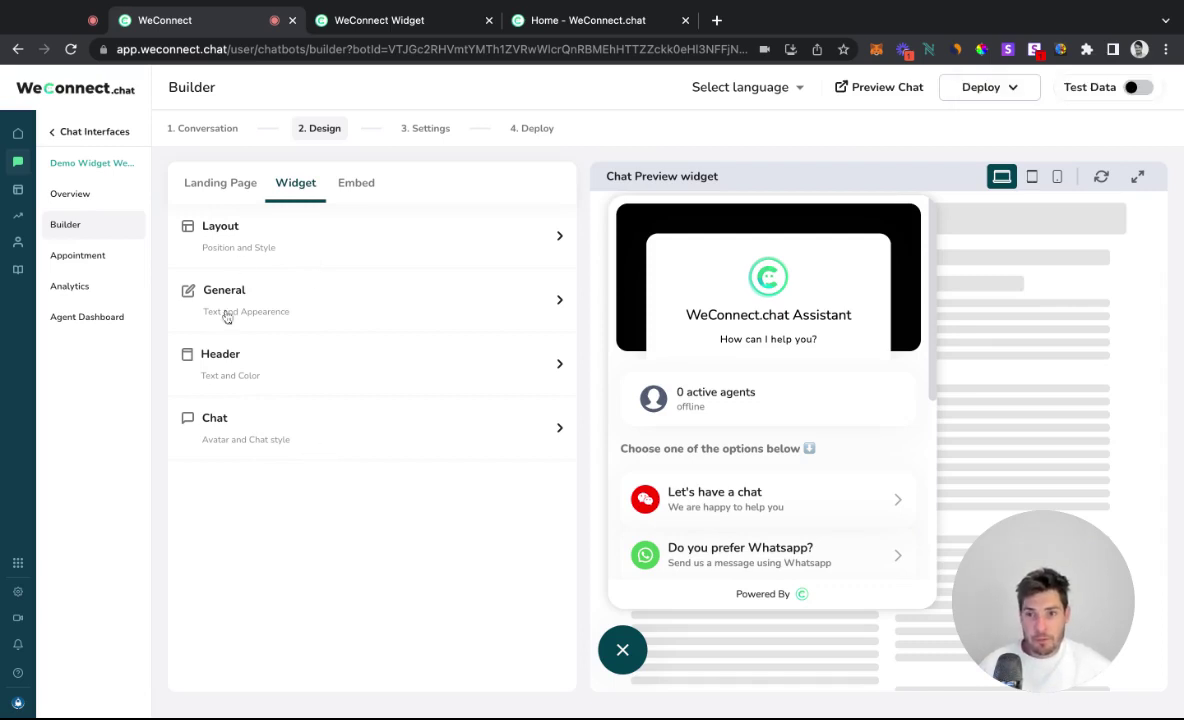
left_click(262, 429)
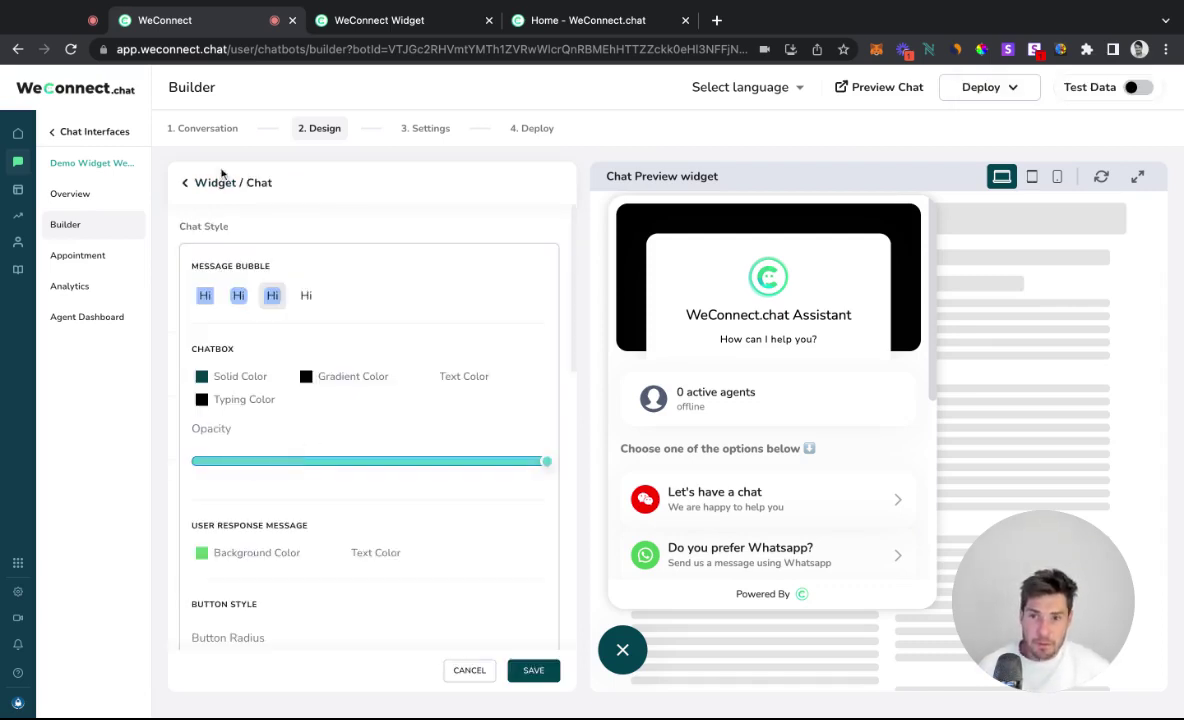
left_click(185, 183)
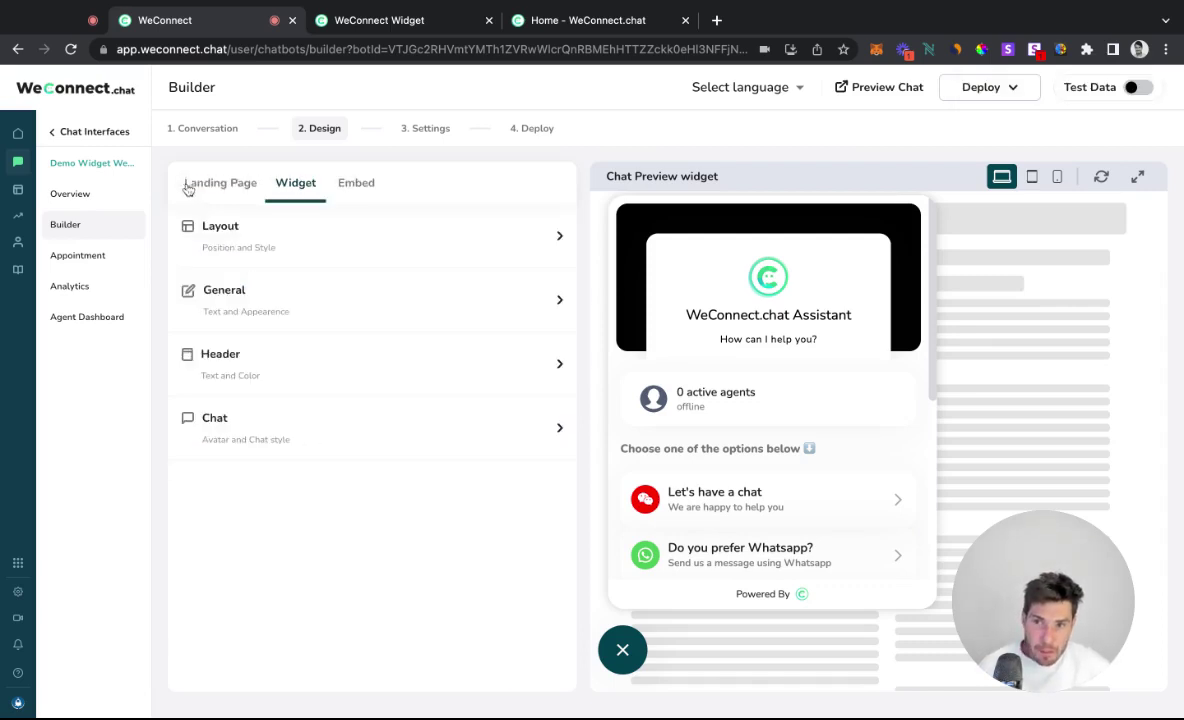
Go to the account settings and look through the animations offered under Typing Animation.
left_click(17, 593)
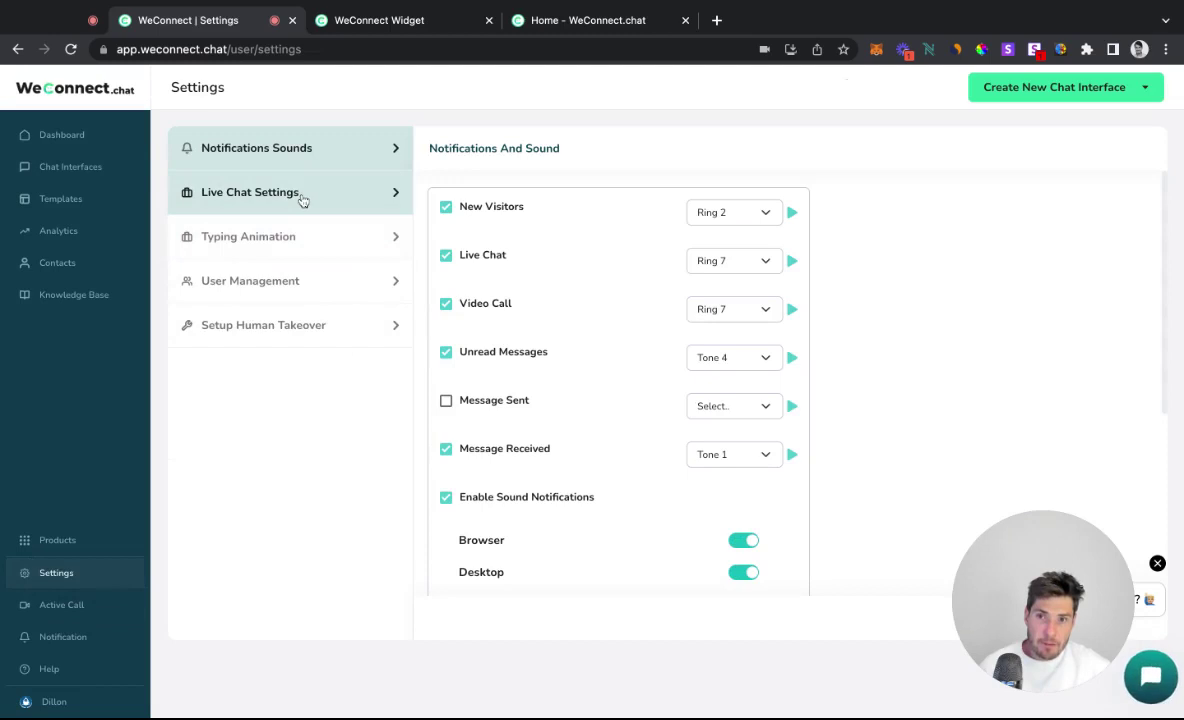
left_click(299, 240)
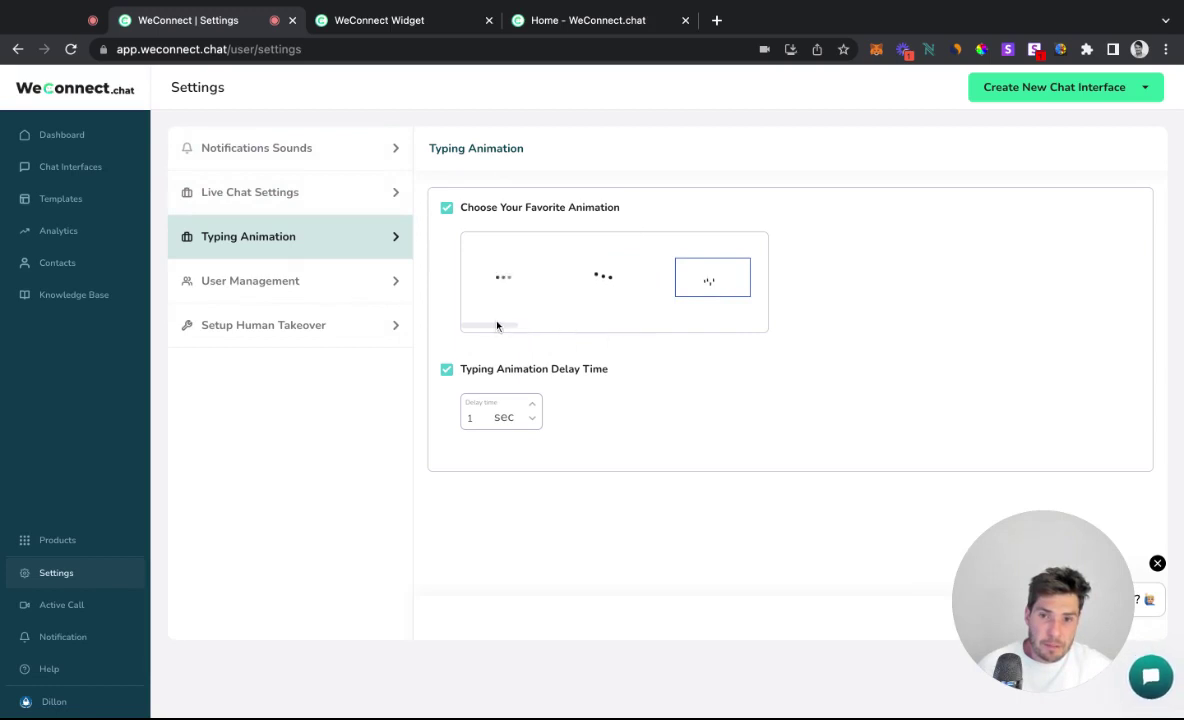
scroll(505, 328, "right", 3)
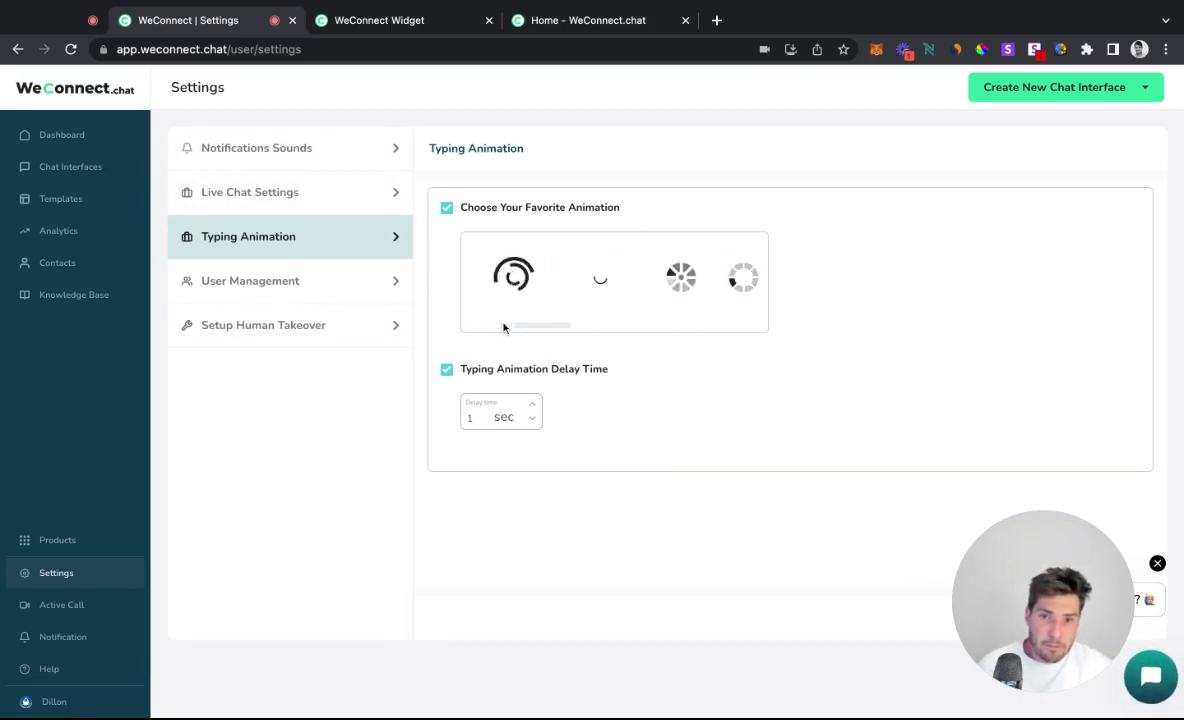
scroll(535, 328, "right", 5)
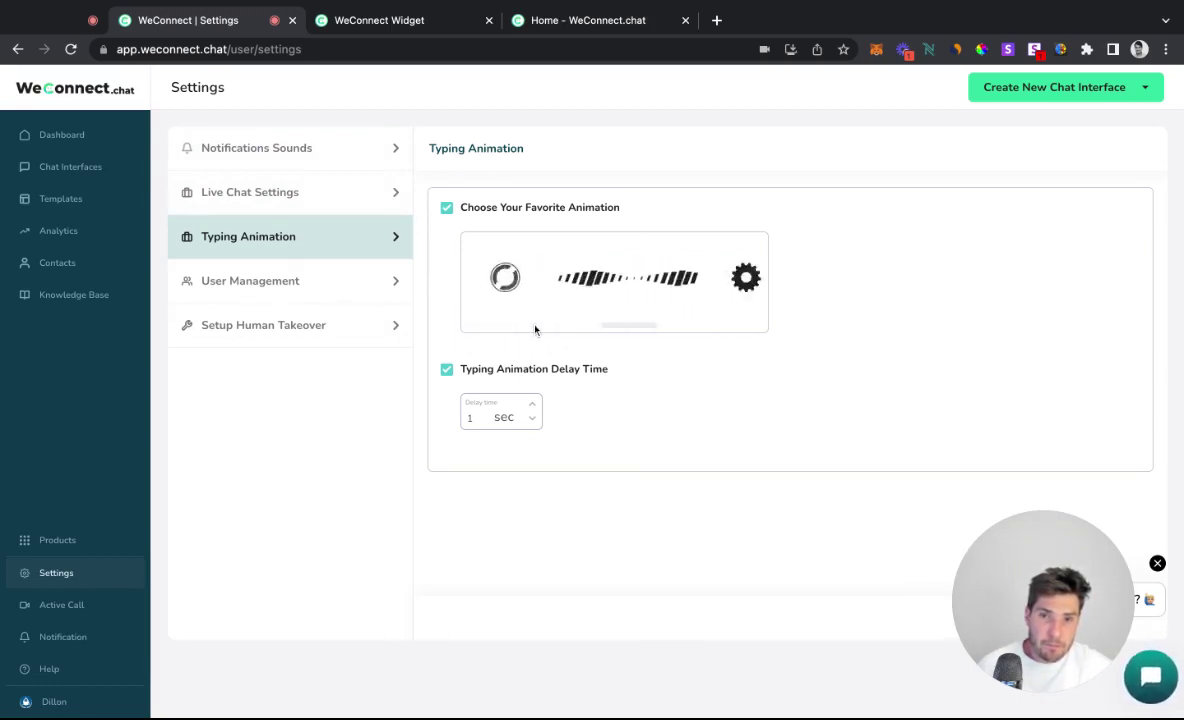
scroll(535, 328, "left", 8)
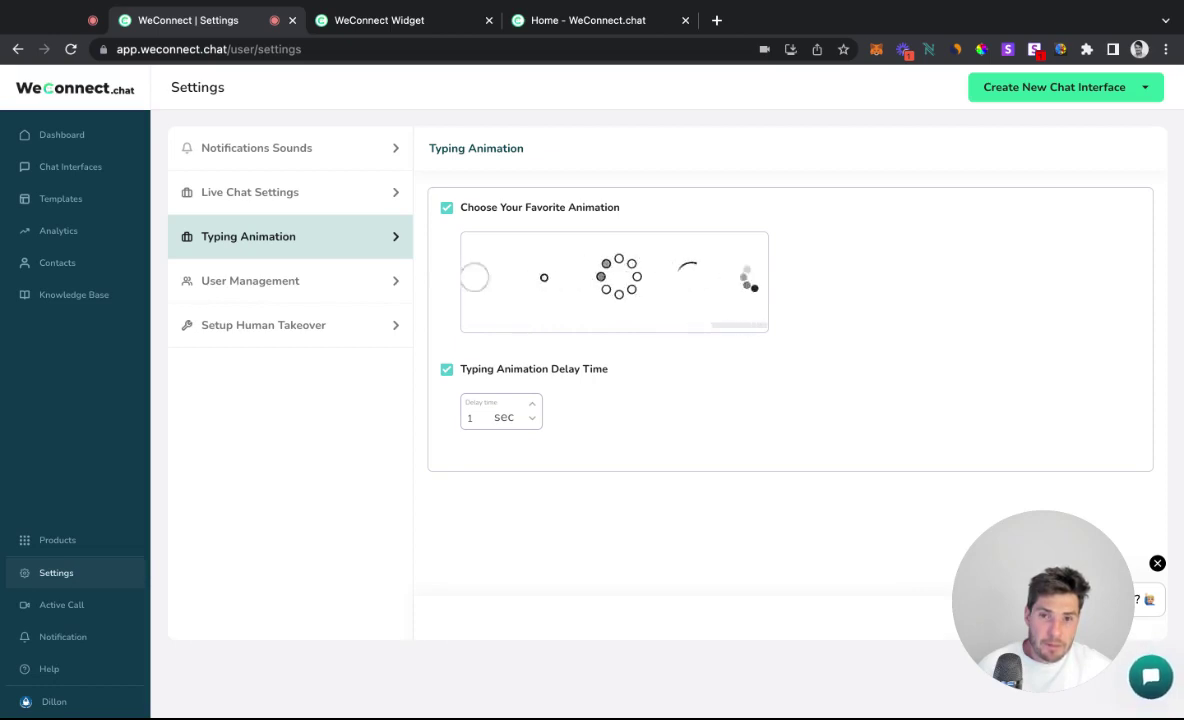
scroll(614, 282, "left", 3)
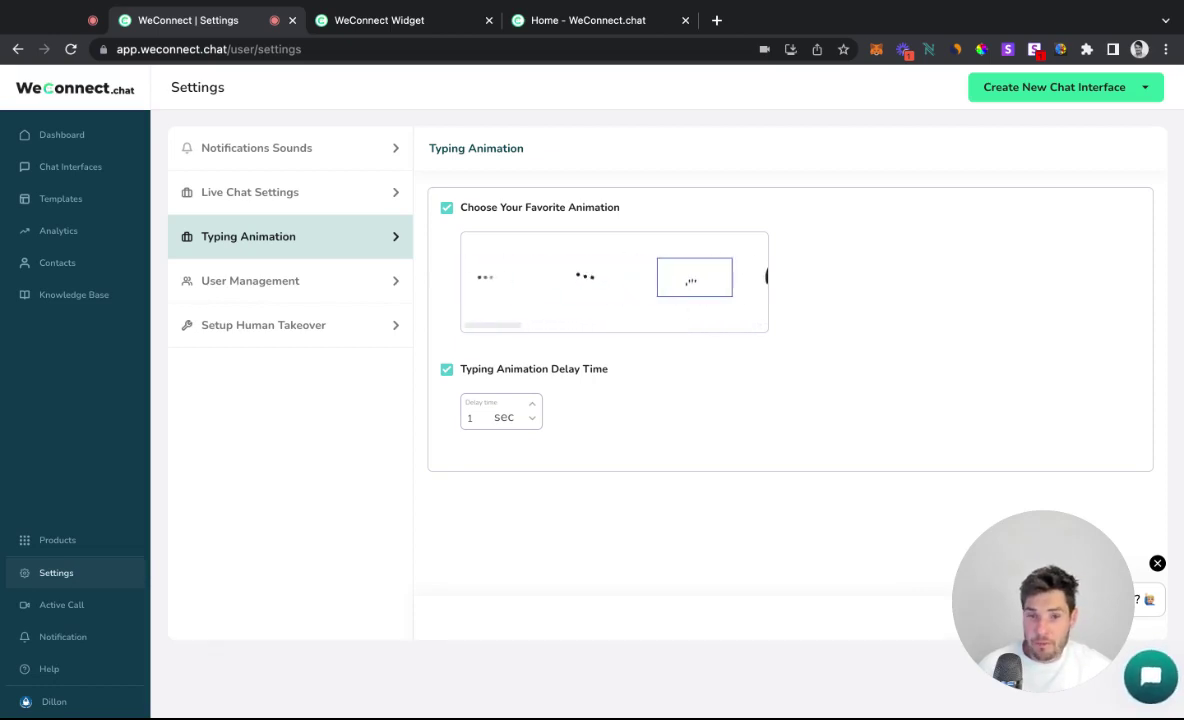
Compare the wheel and small arc spinners, save the arc as the typing animation, and go to the Chat Interfaces list.
scroll(614, 282, "right", 2)
scroll(571, 295, "right", 4)
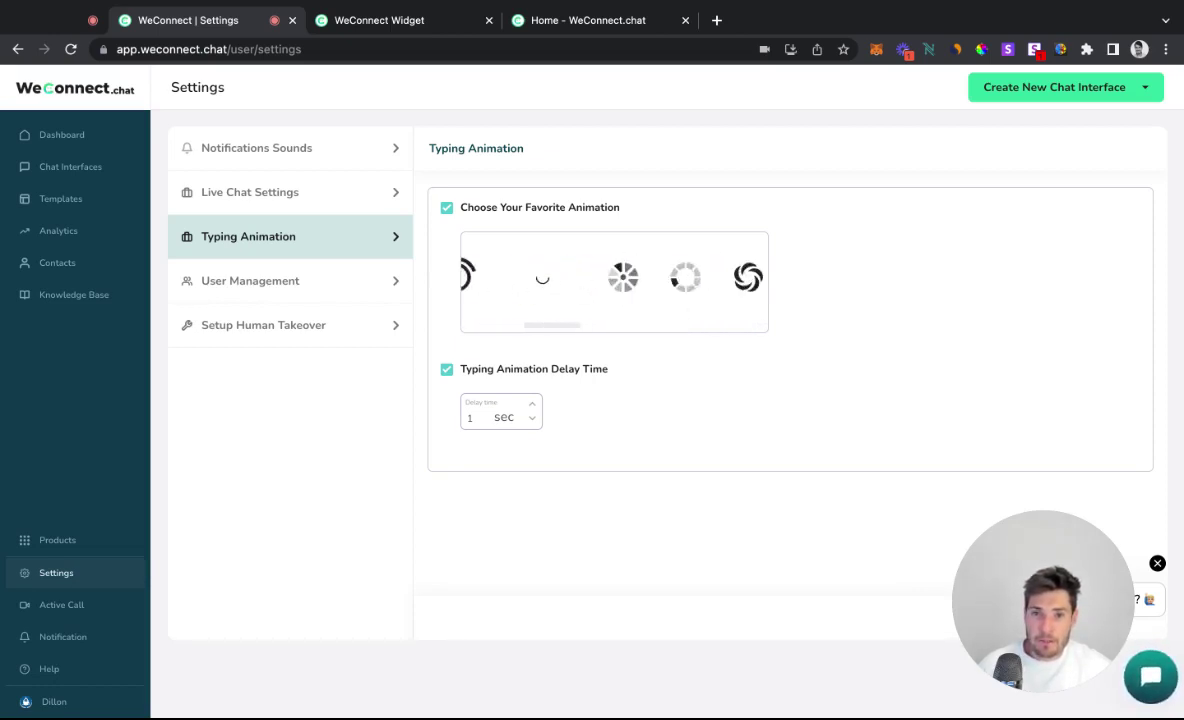
left_click(571, 295)
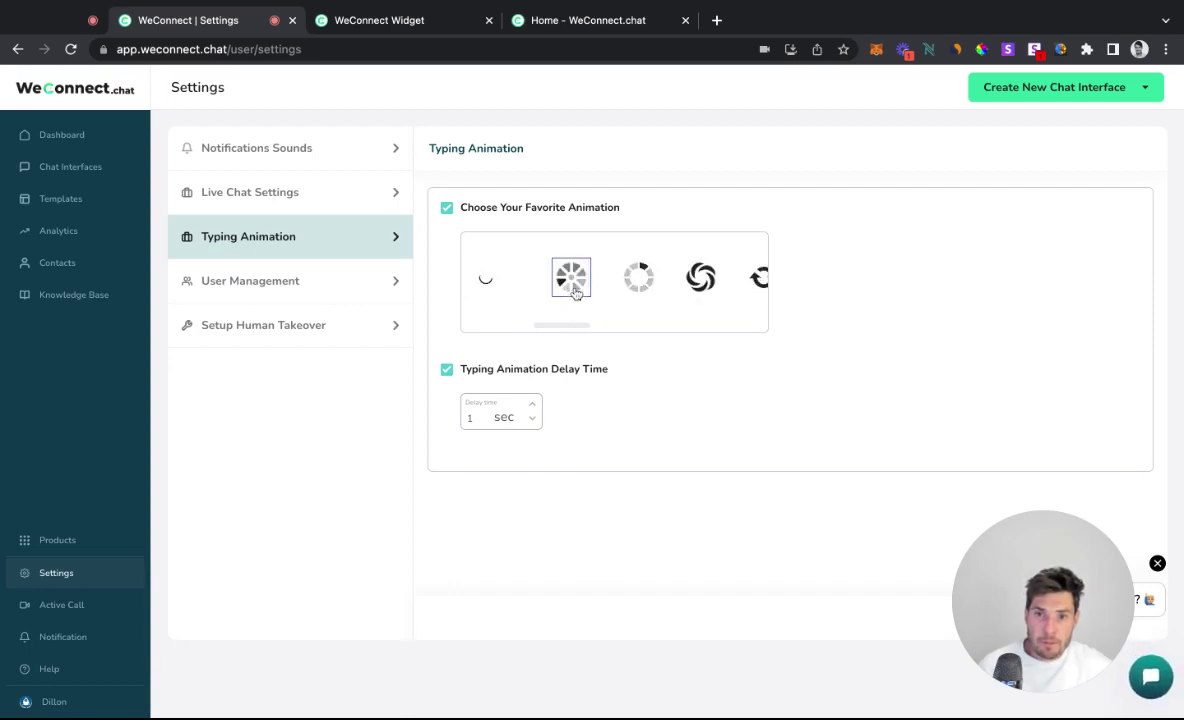
left_click_drag(1063, 580, 241, 596)
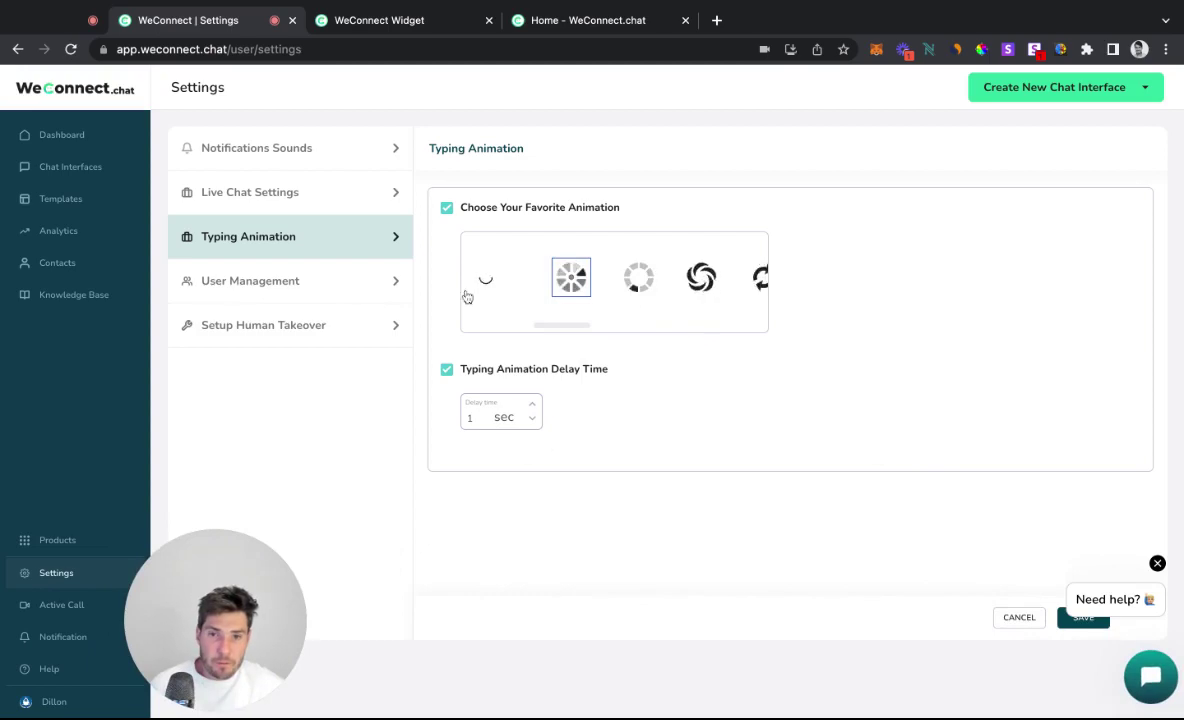
left_click(482, 288)
left_click(1064, 620)
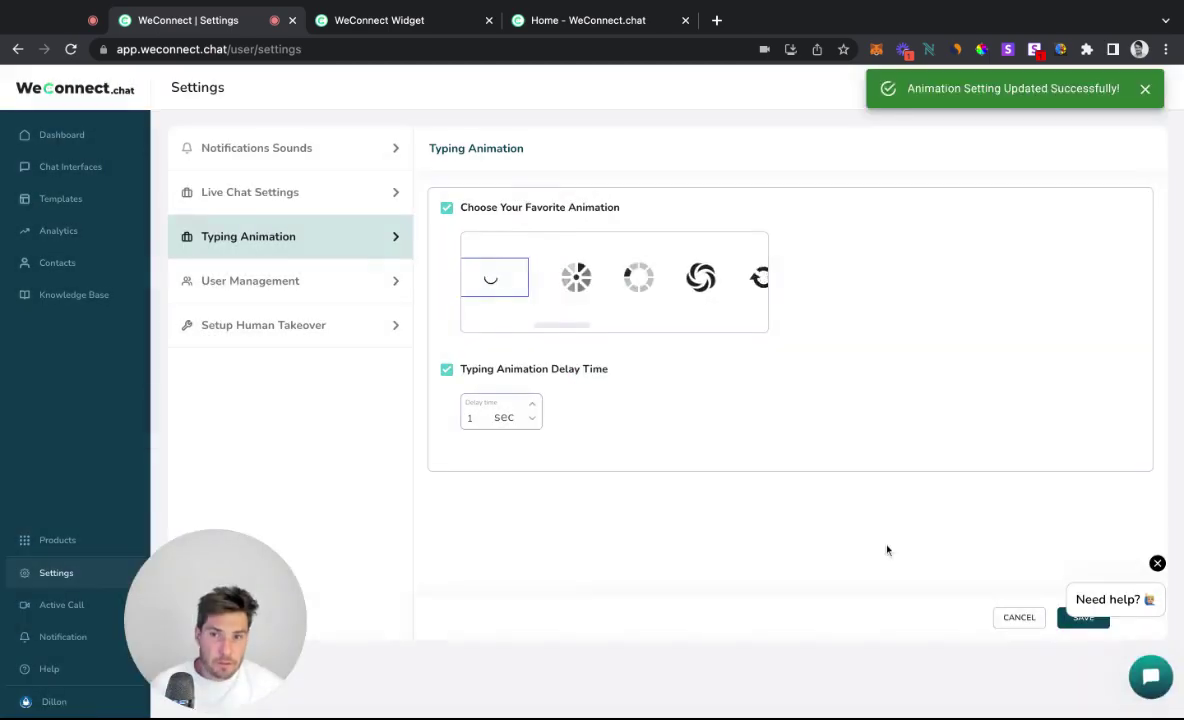
left_click(107, 175)
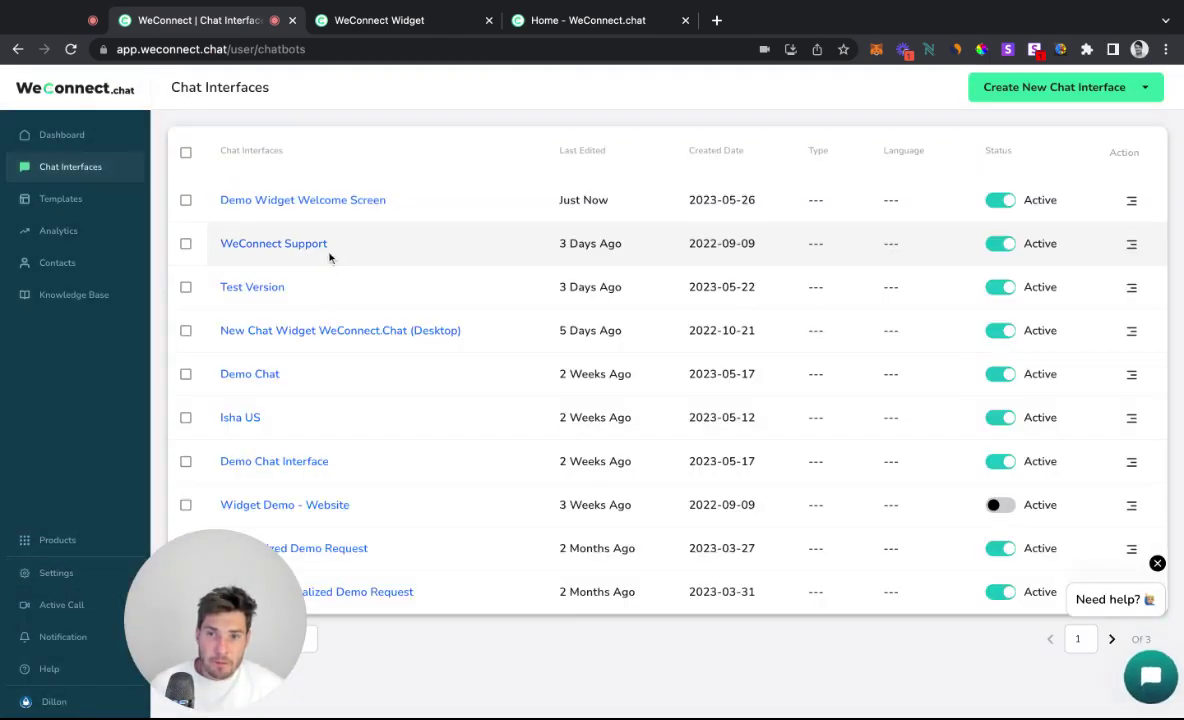
Preview the Demo Widget Welcome Screen in its builder, set the account's typing animation delay time to 3 sec, and save.
left_click(313, 200)
left_click(100, 224)
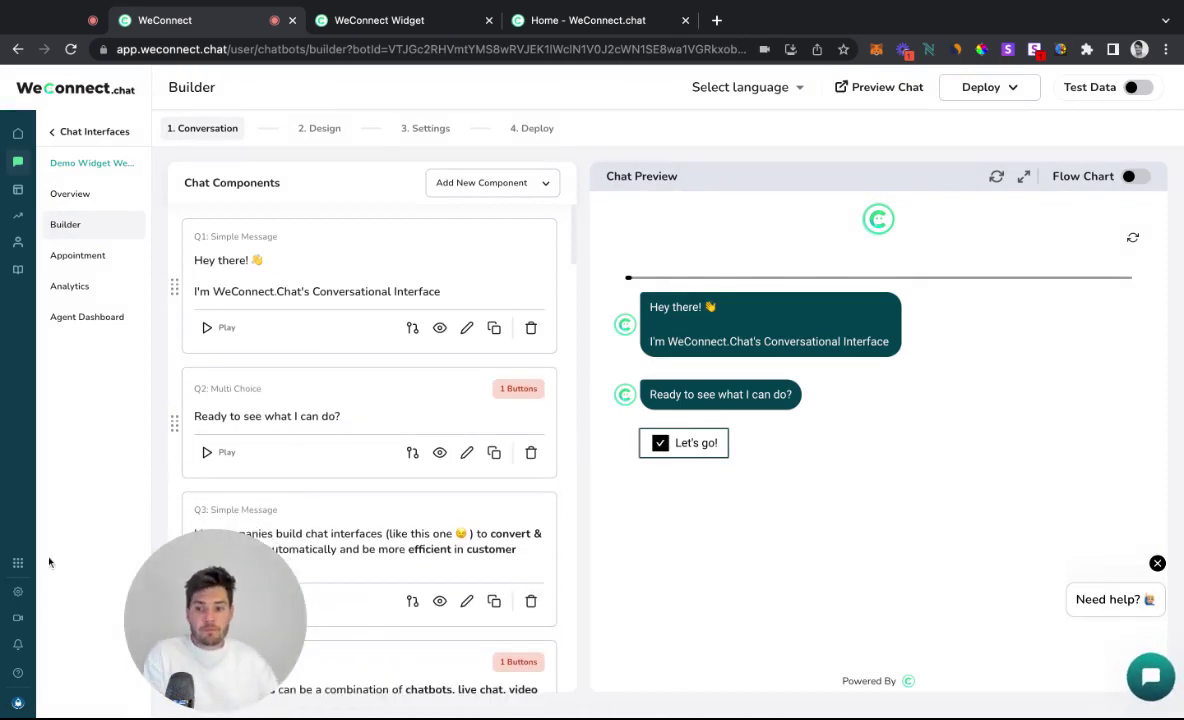
left_click(12, 596)
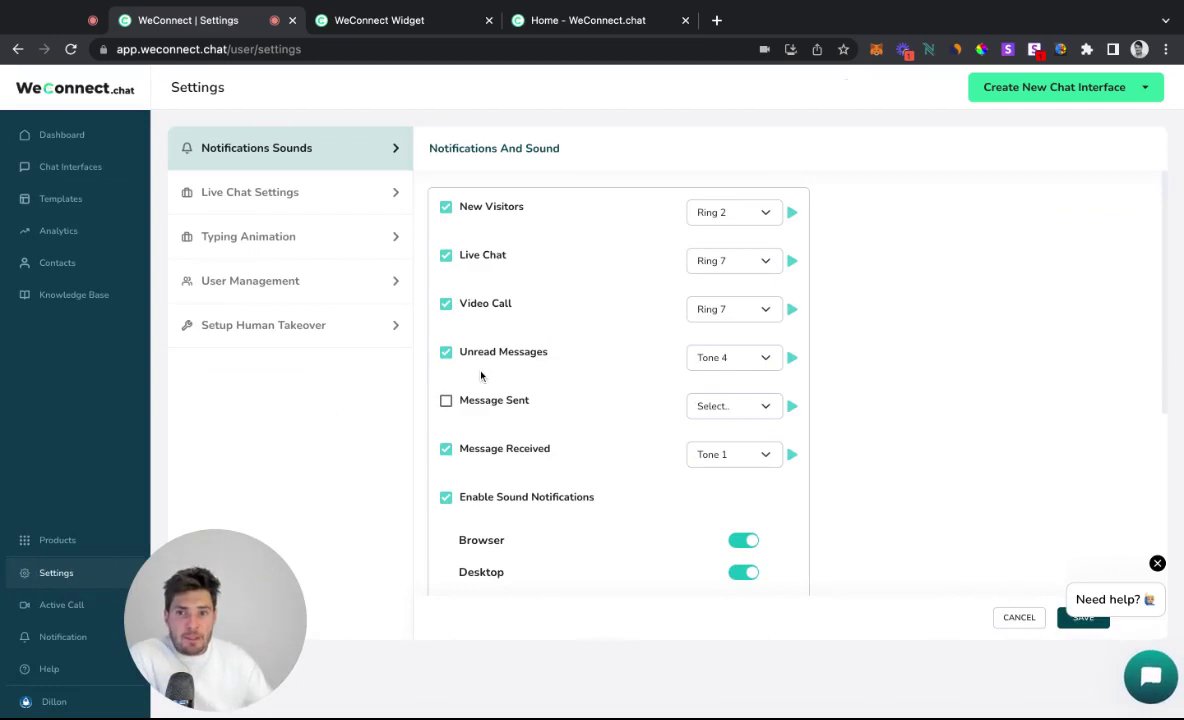
left_click(272, 240)
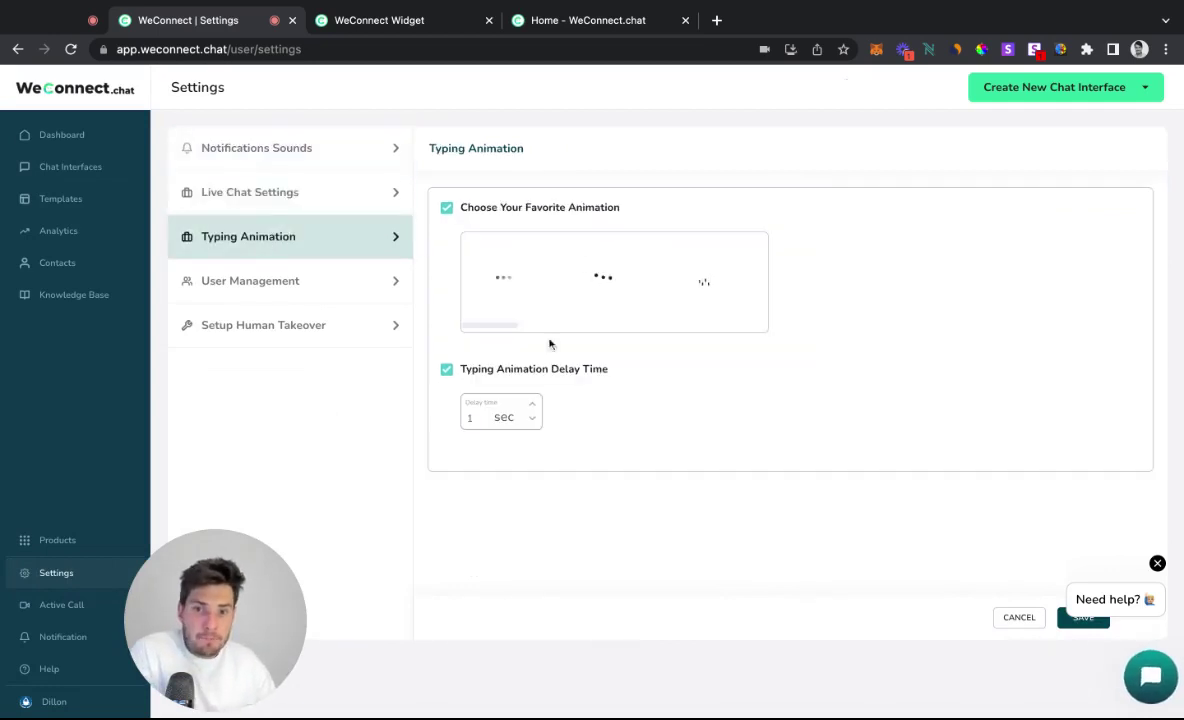
left_click(531, 405)
left_click(530, 406)
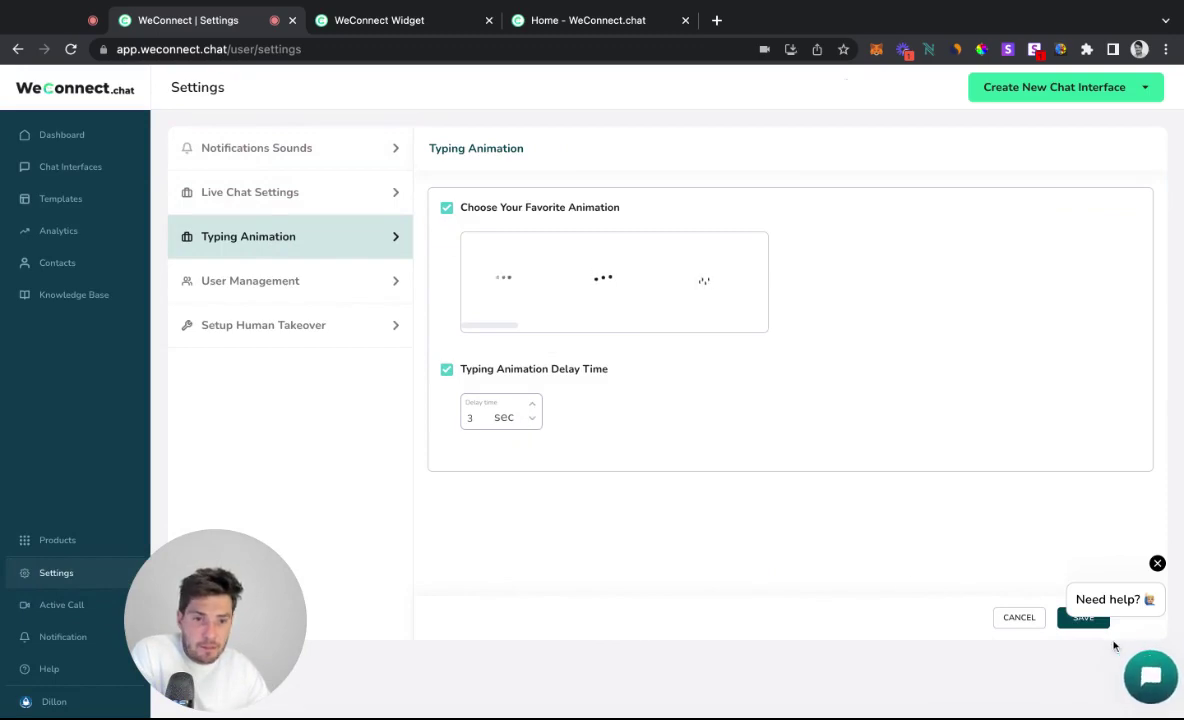
left_click(1078, 622)
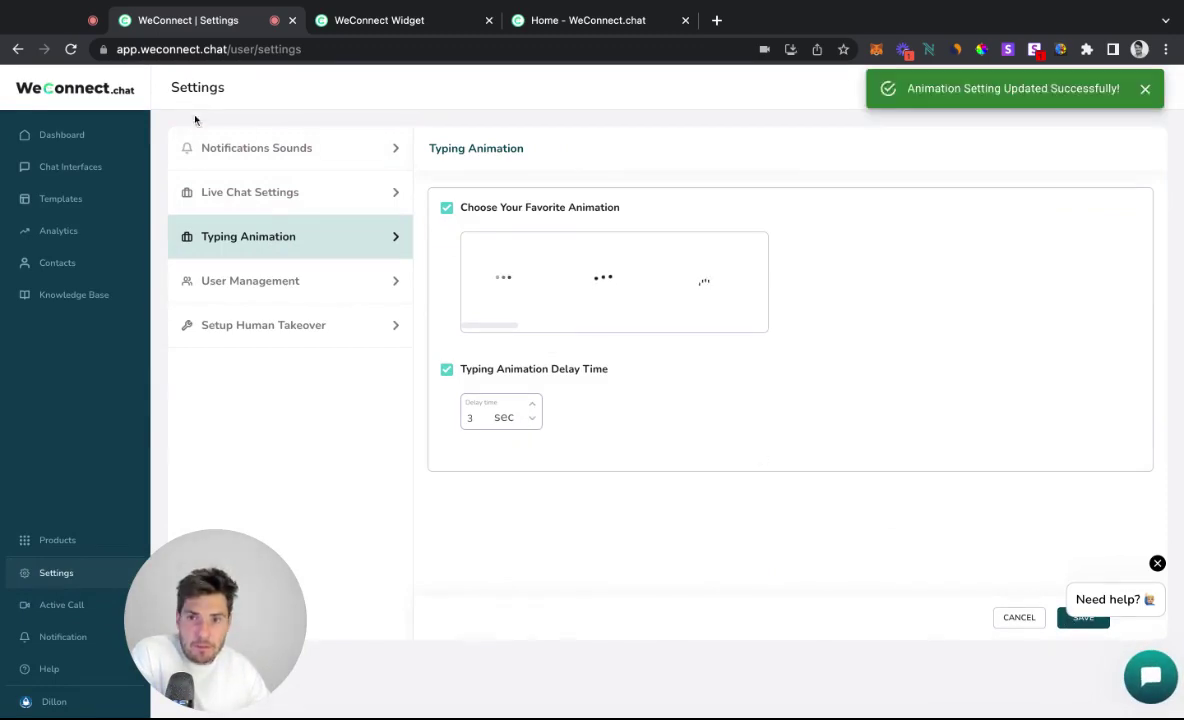
Reopen the Demo Widget Welcome Screen in the builder and watch the chat preview to check the typing animation delay.
left_click(100, 168)
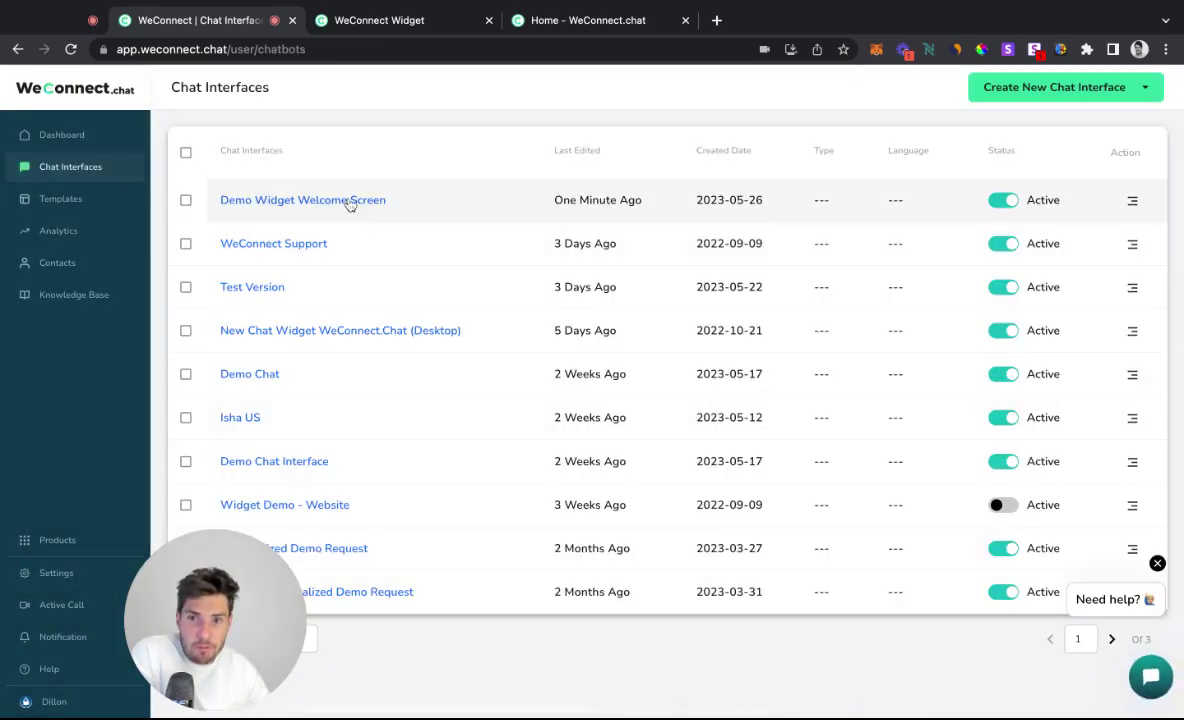
left_click(349, 201)
left_click(65, 222)
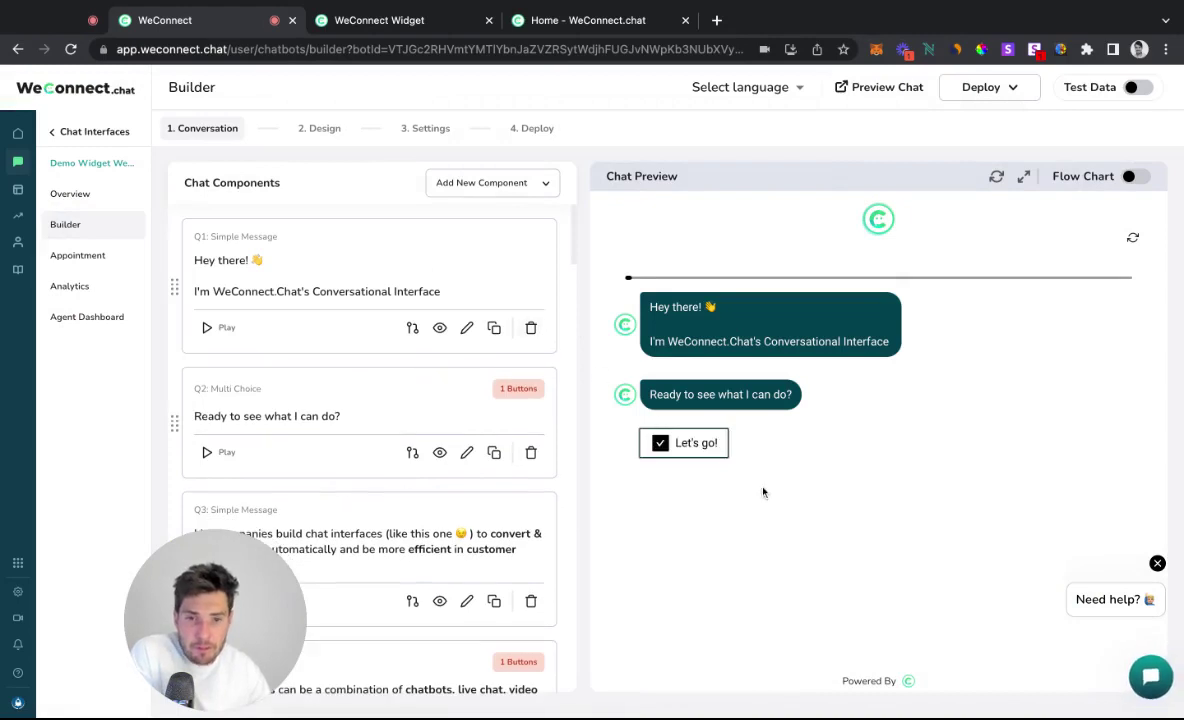
Examine the article categories in the chat interface's Knowledge Base settings and on the account's Knowledge Base page.
left_click(405, 130)
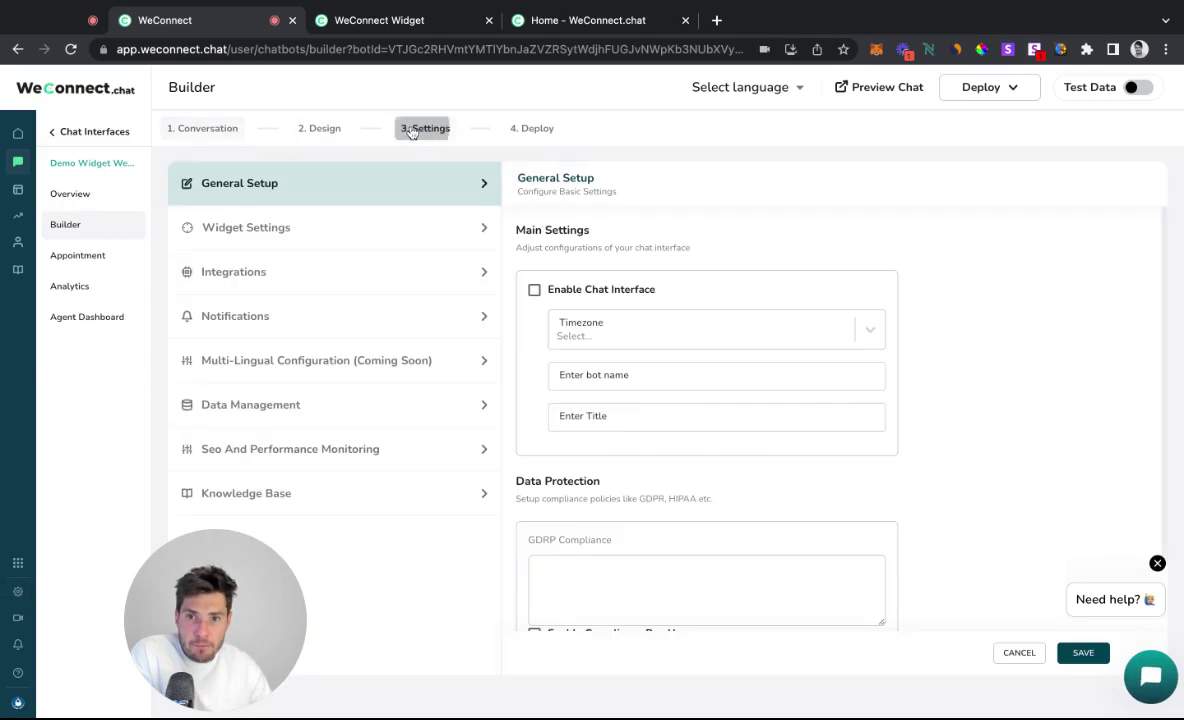
left_click(363, 511)
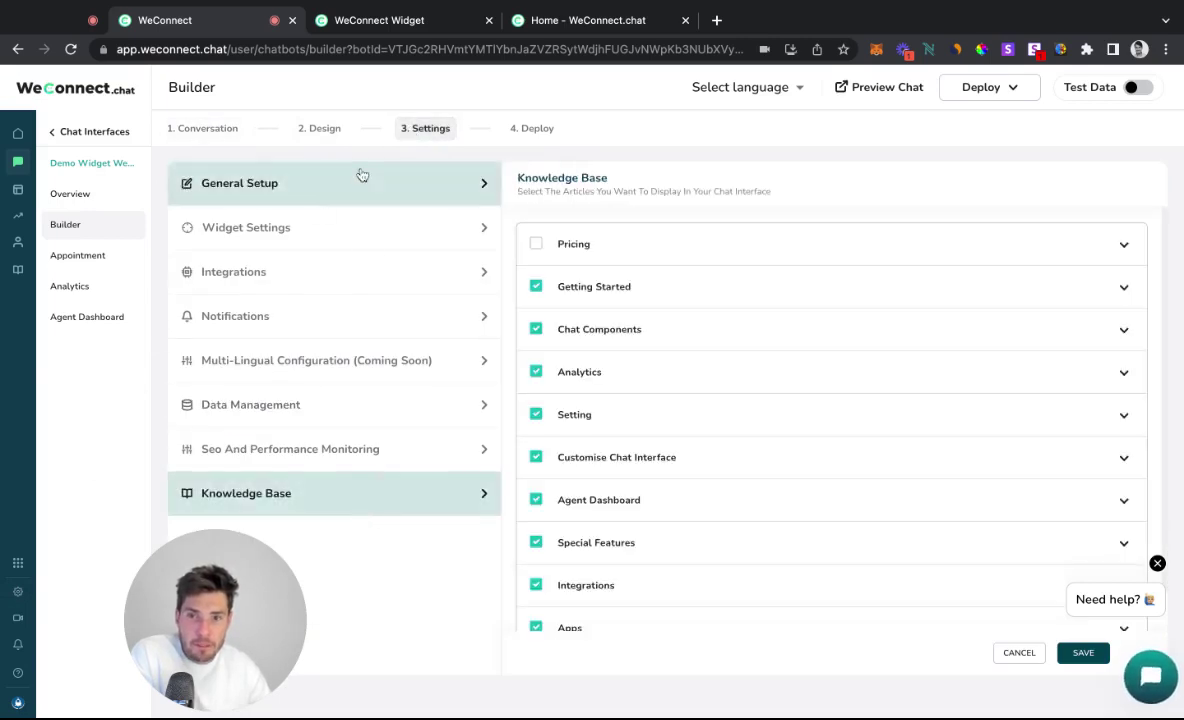
left_click(20, 271)
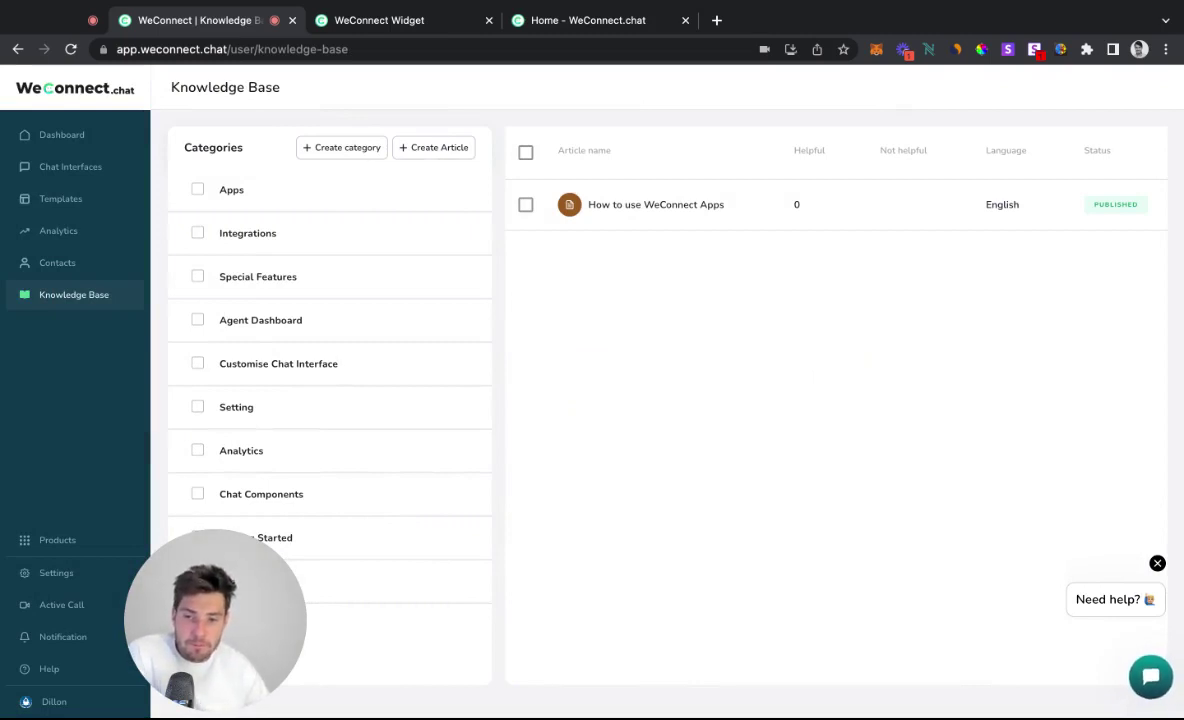
left_click(80, 168)
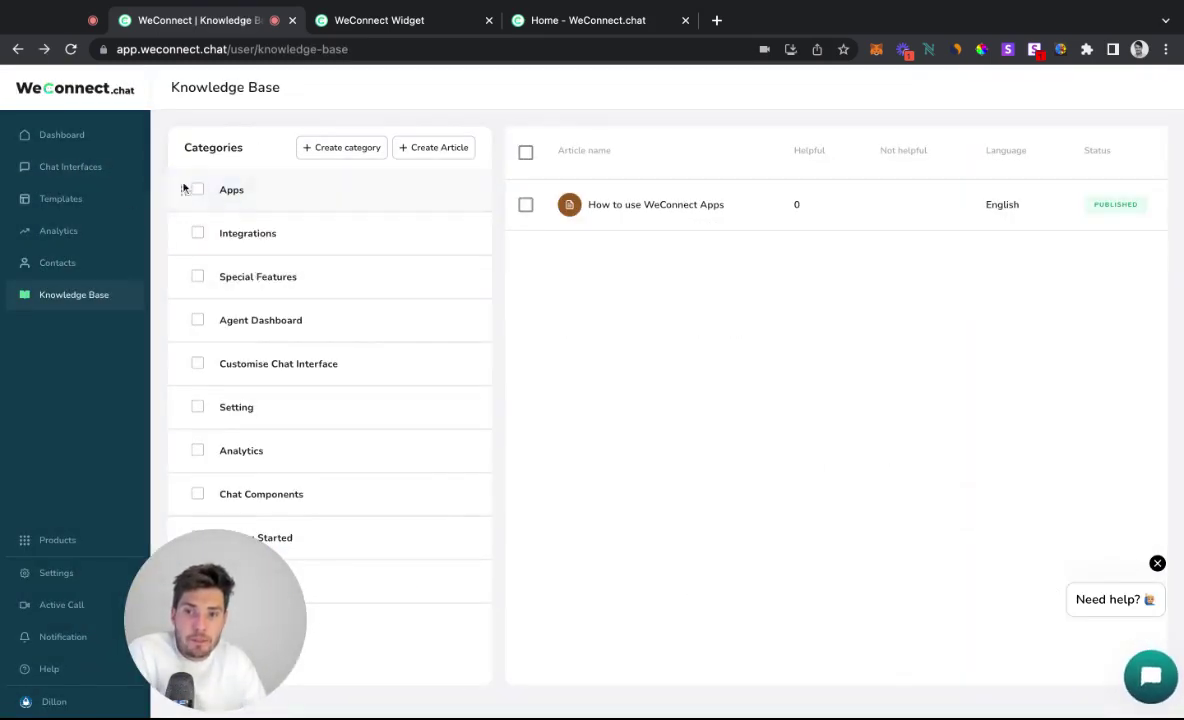
Reopen the Demo Widget Welcome Screen's Widget Settings and look through the welcome screen options down to the Knowledge Base card.
left_click(70, 166)
left_click(320, 200)
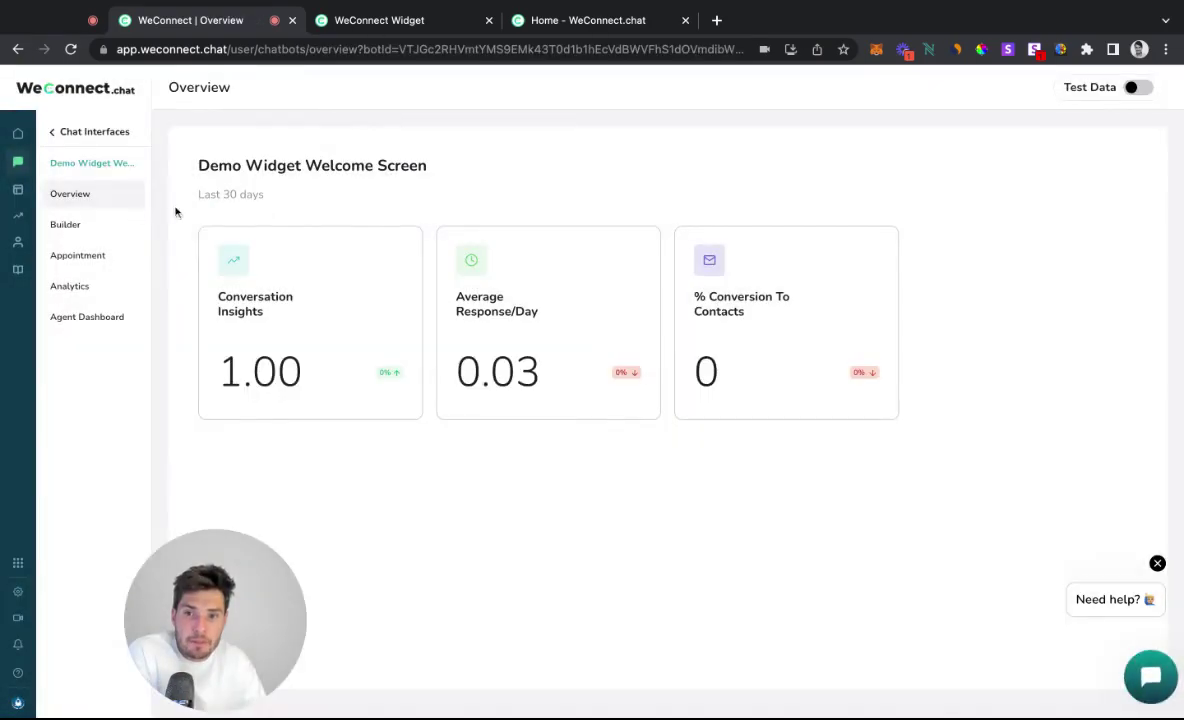
left_click(88, 225)
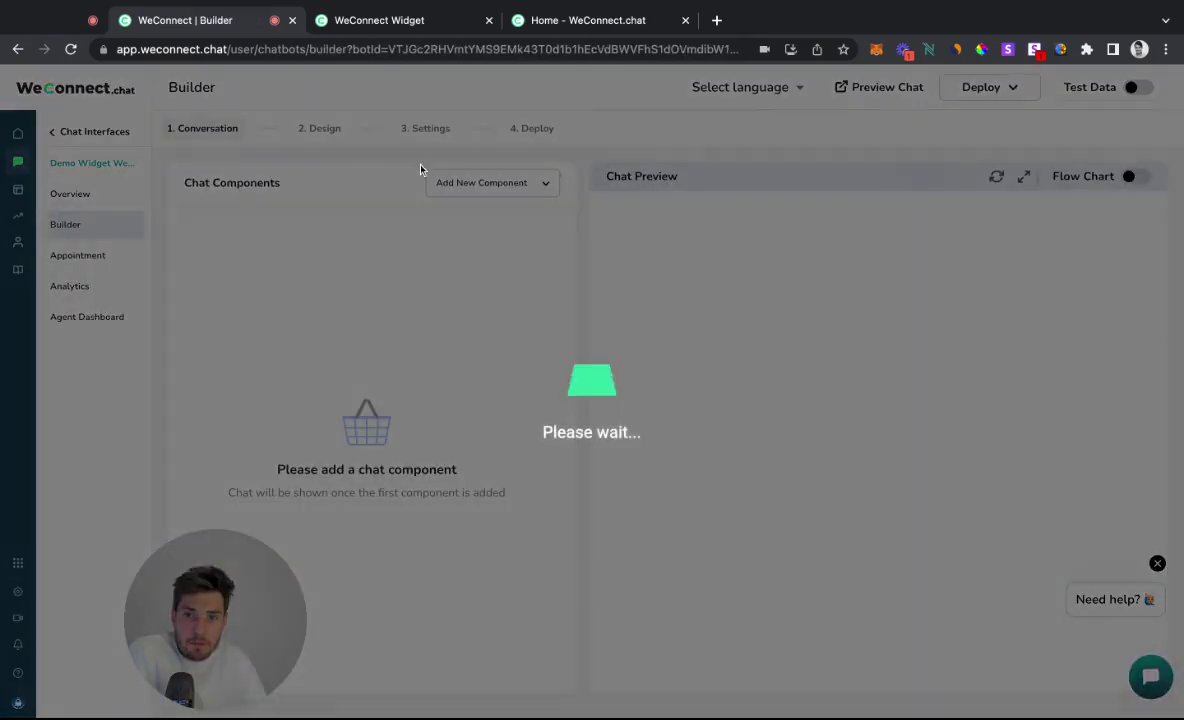
left_click(410, 129)
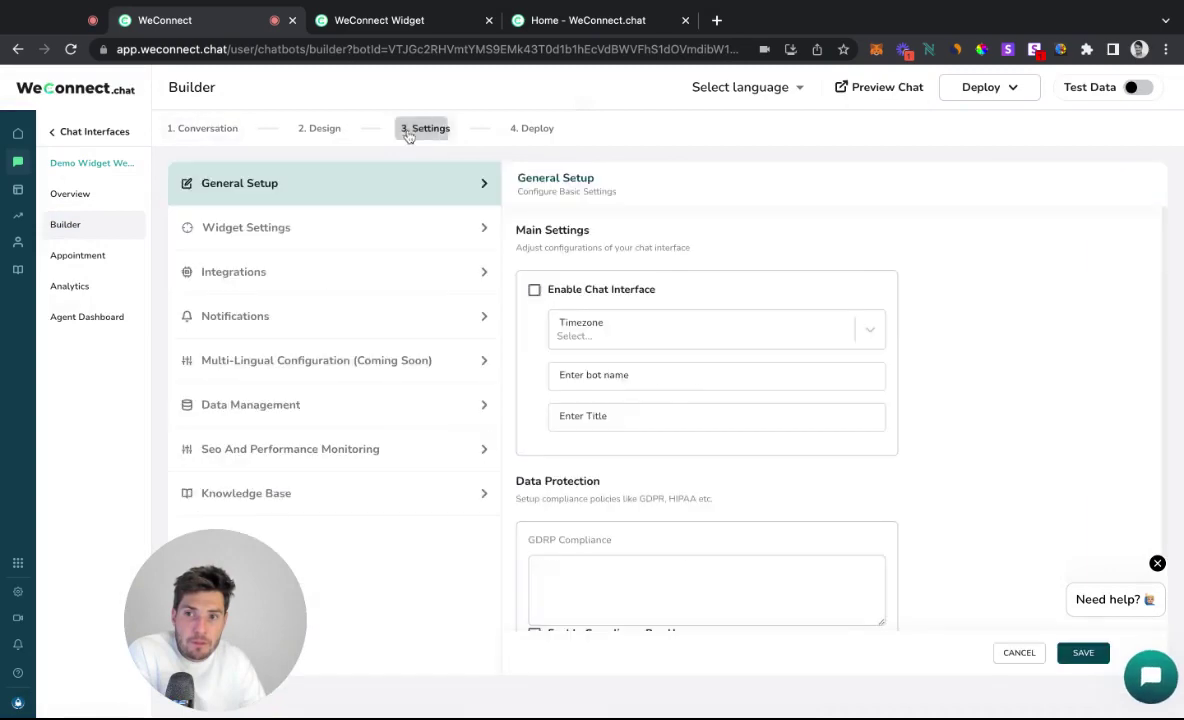
scroll(714, 411, "down", 1)
scroll(714, 411, "up", 1)
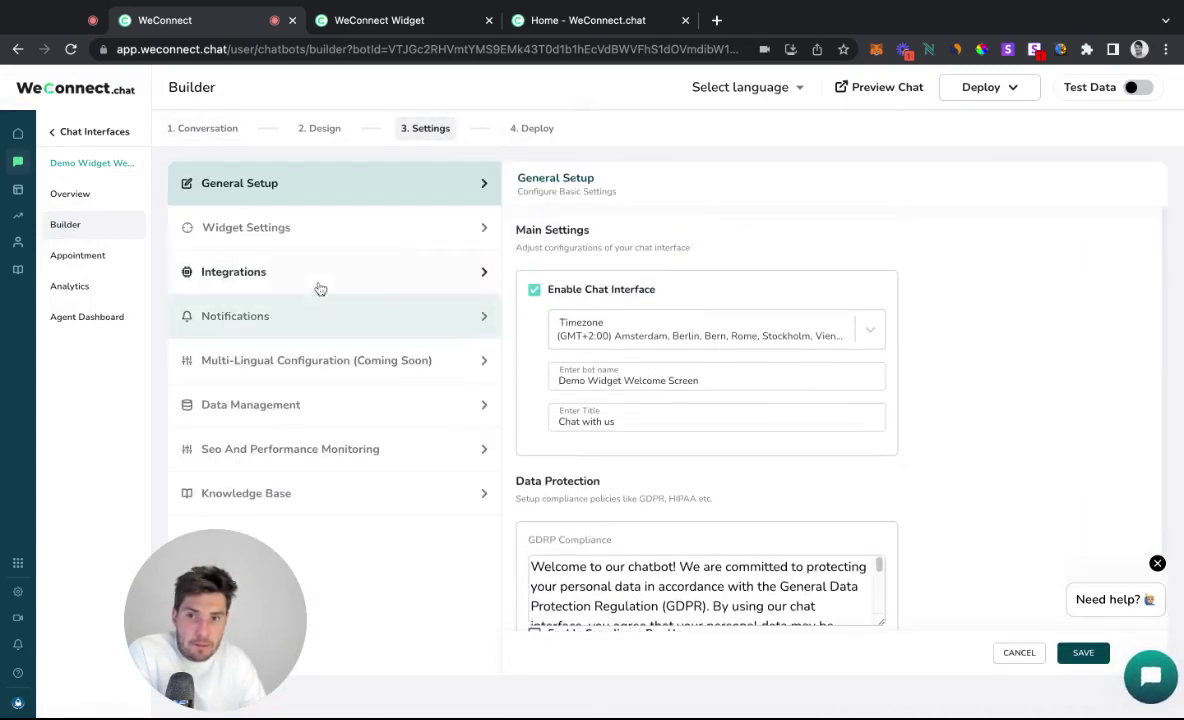
left_click(420, 228)
scroll(751, 449, "down", 10)
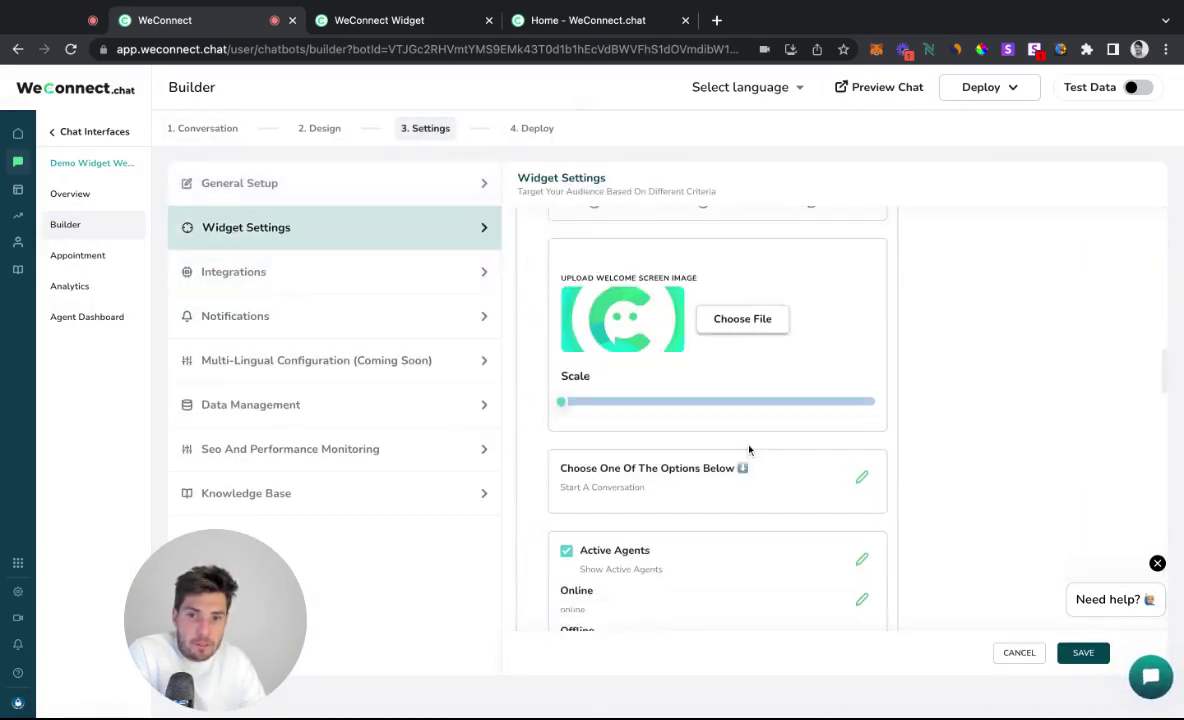
scroll(740, 400, "up", 5)
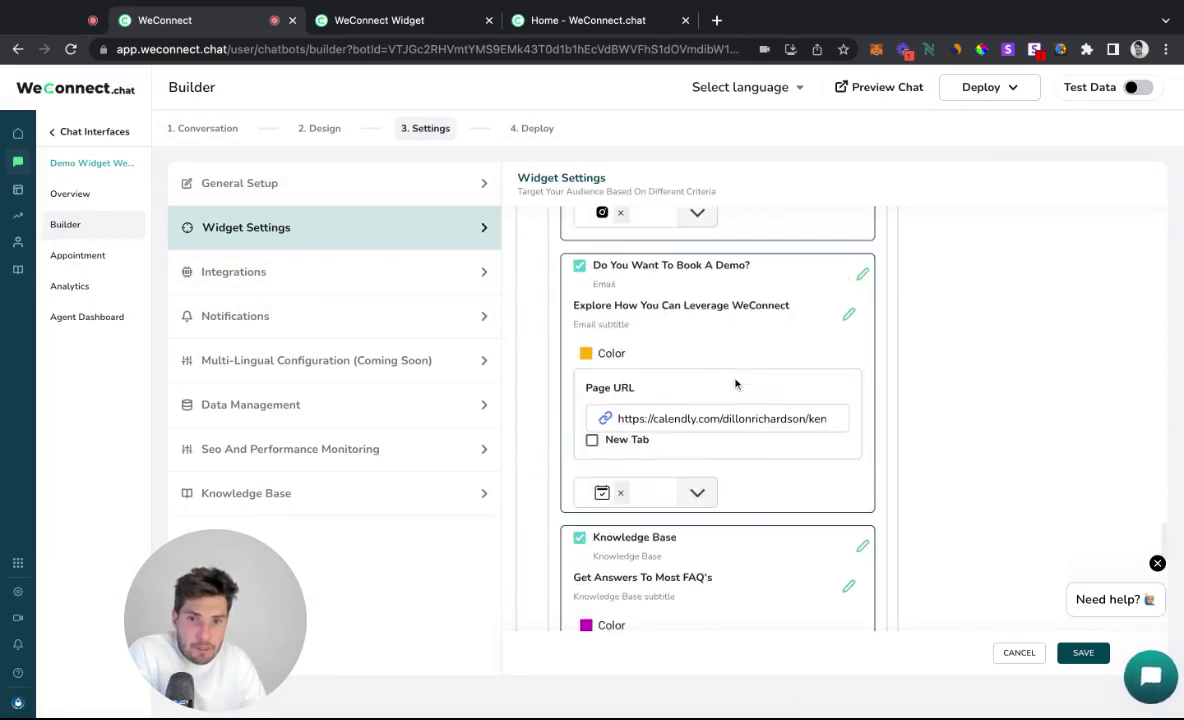
scroll(733, 386, "down", 3)
scroll(697, 508, "up", 8)
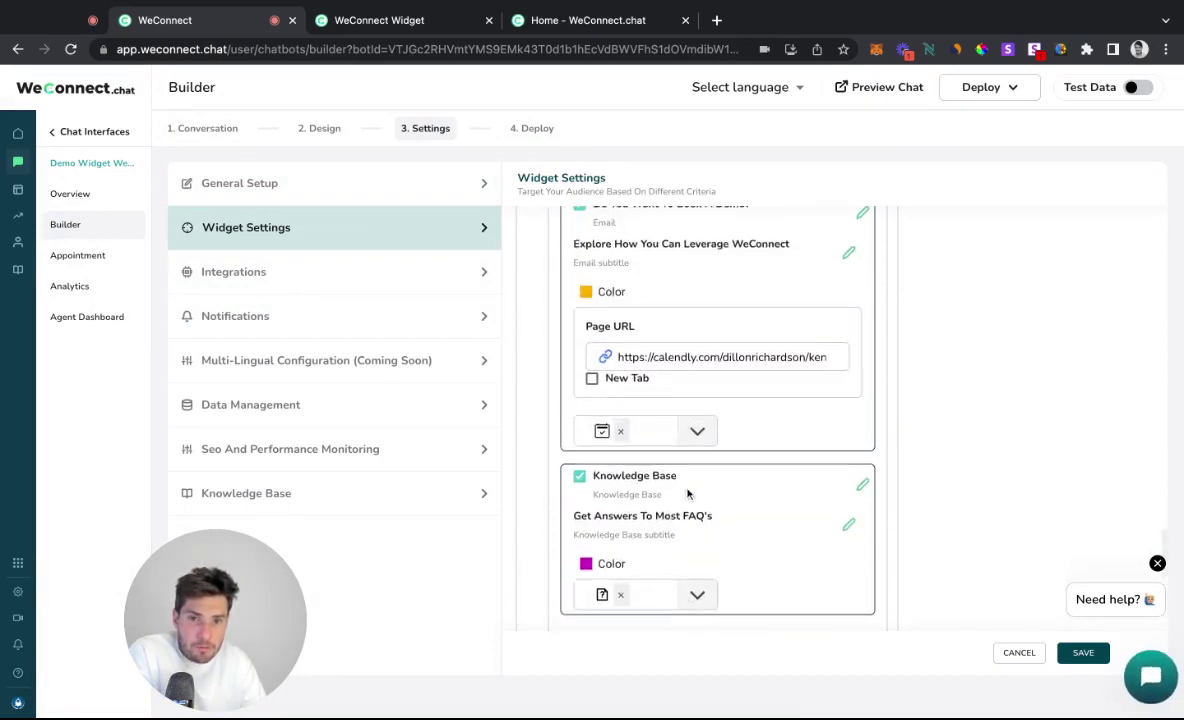
Review the Search For Help option and compare it with the Knowledge Base conversation starter card in the Widget Settings.
scroll(685, 481, "up", 3)
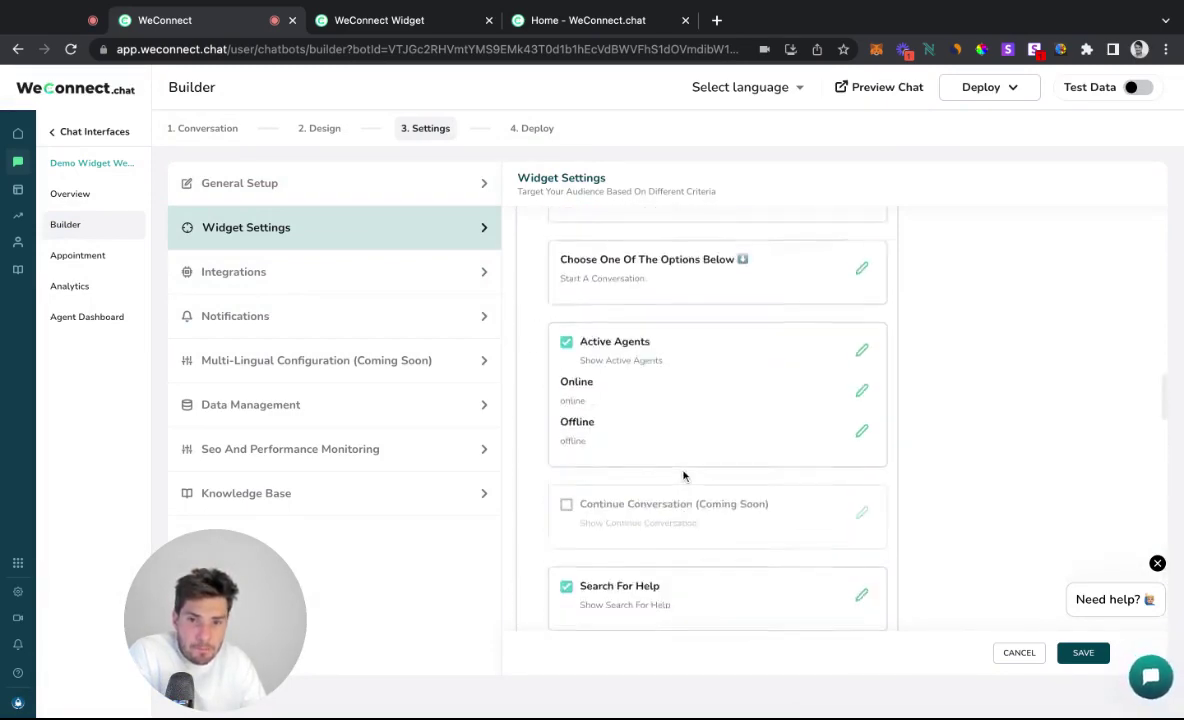
scroll(684, 476, "down", 3)
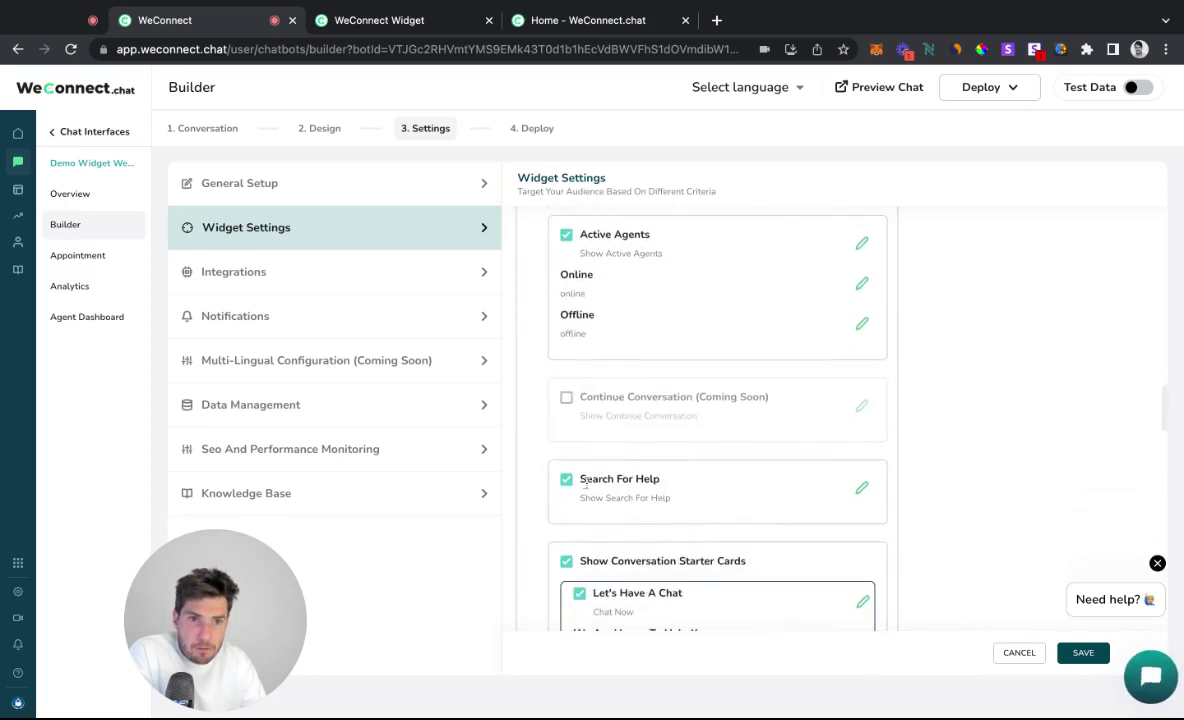
scroll(690, 497, "down", 10)
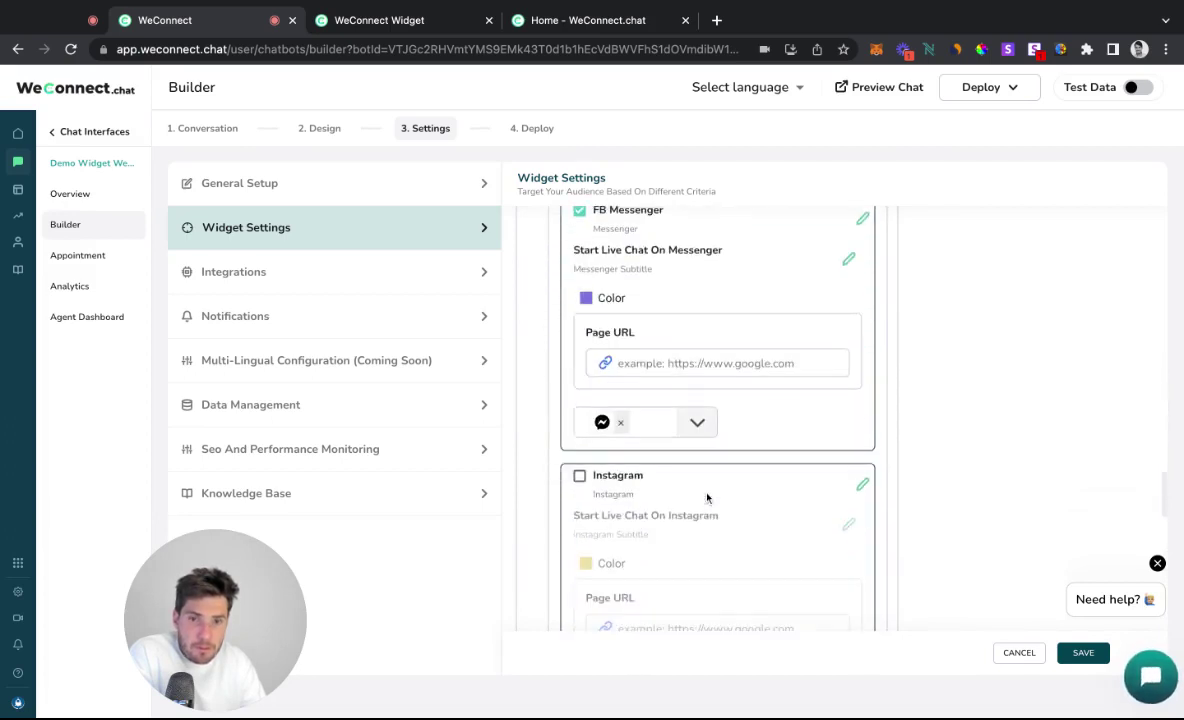
scroll(673, 497, "down", 10)
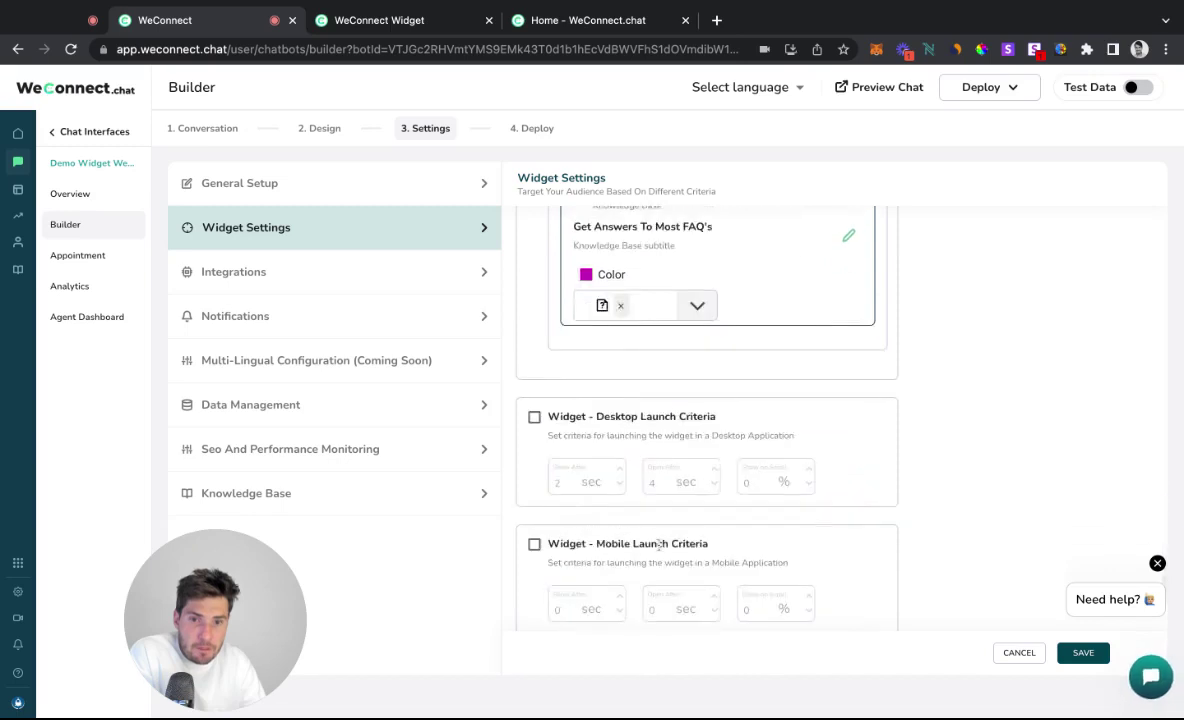
scroll(631, 450, "up", 2)
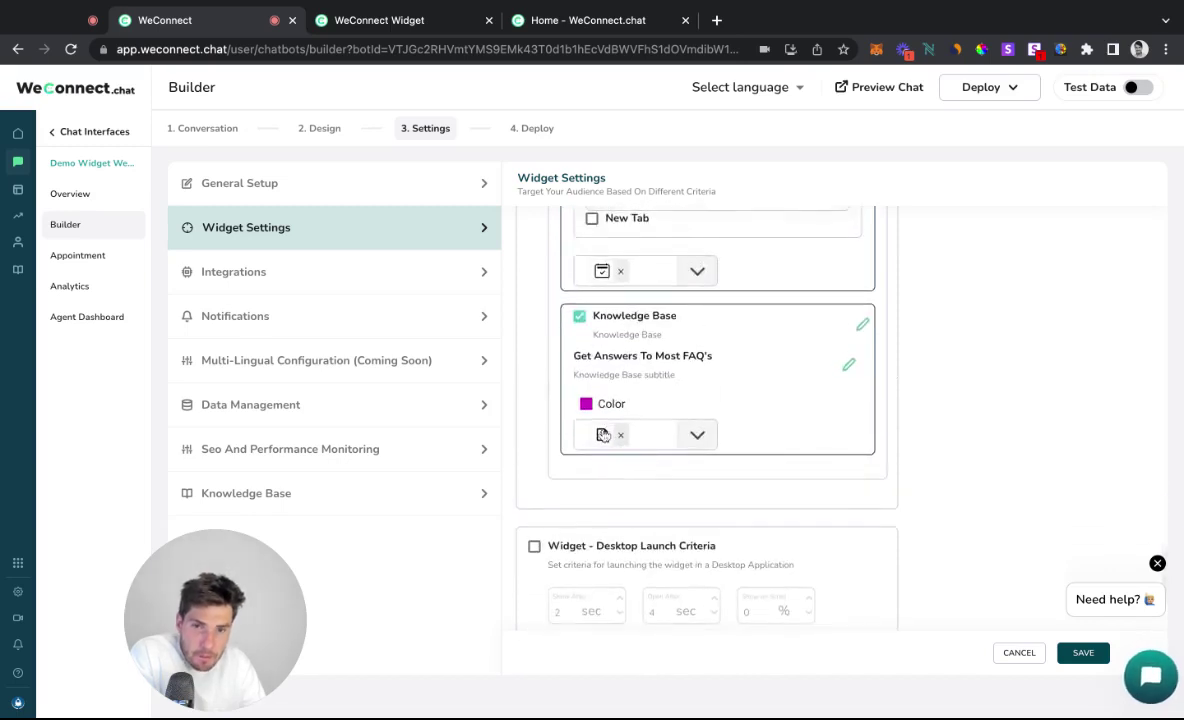
scroll(602, 432, "down", 4)
scroll(602, 432, "down", 3)
scroll(602, 432, "up", 5)
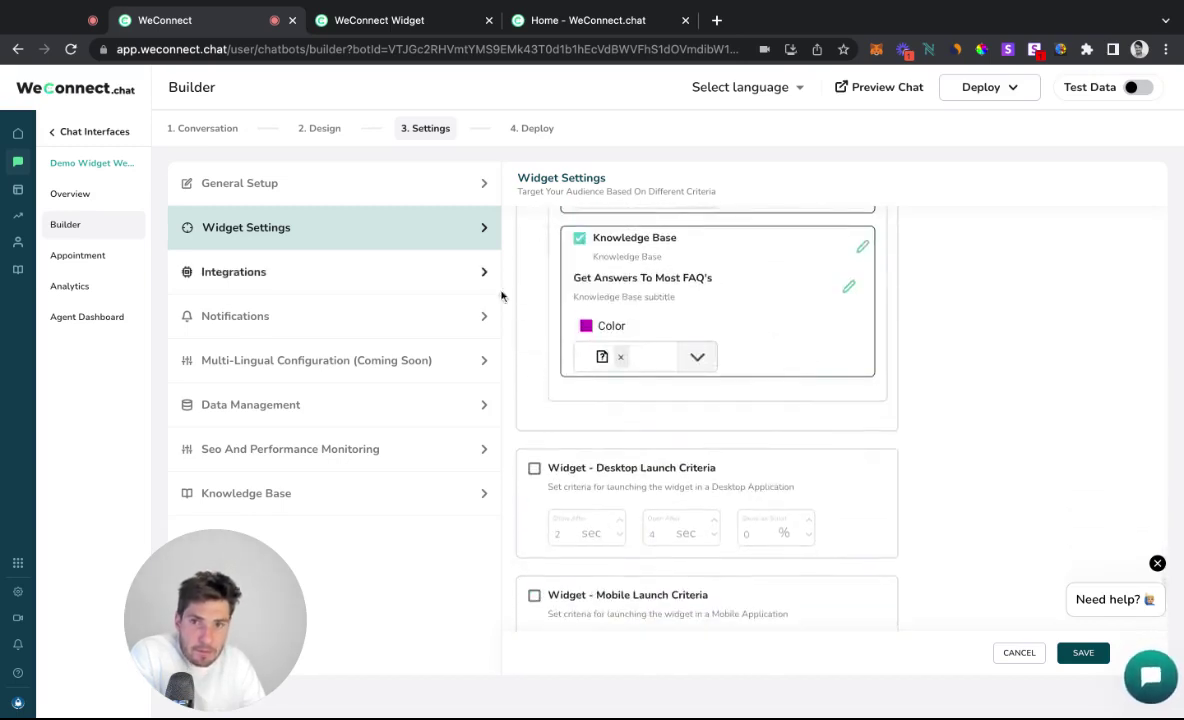
Open the live support widget, browse the articles behind its Search for help field, and return to its welcome screen.
left_click(1153, 683)
scroll(982, 532, "down", 3)
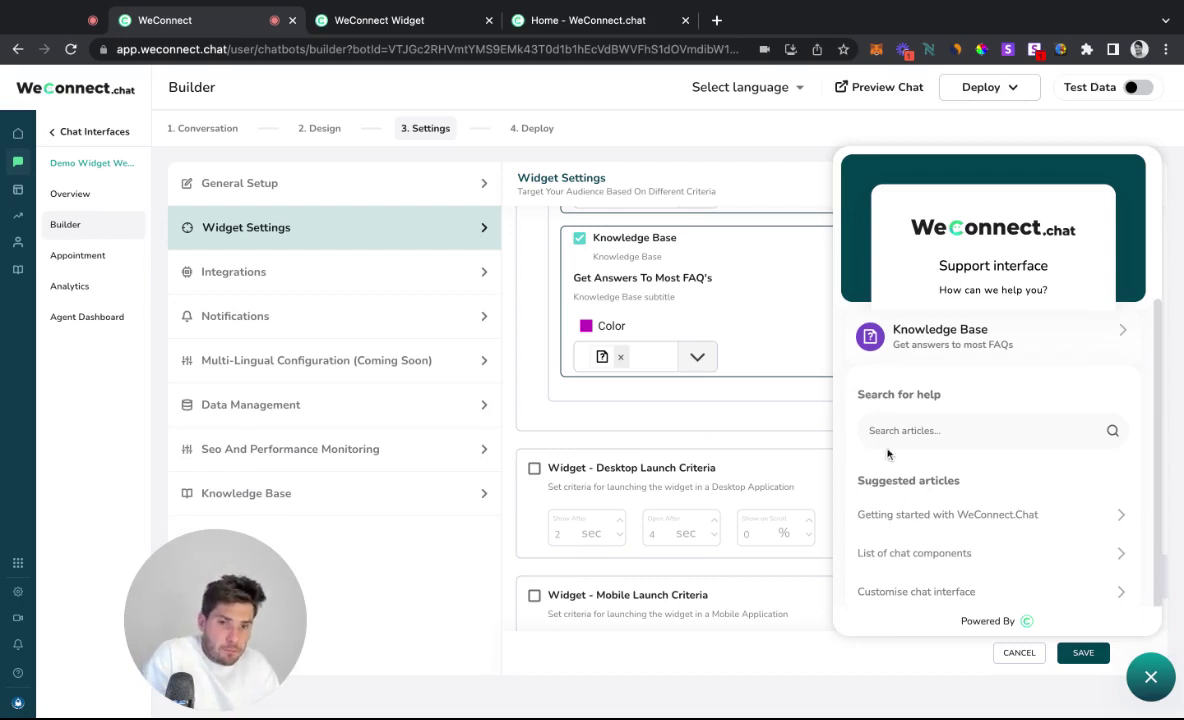
scroll(685, 424, "up", 14)
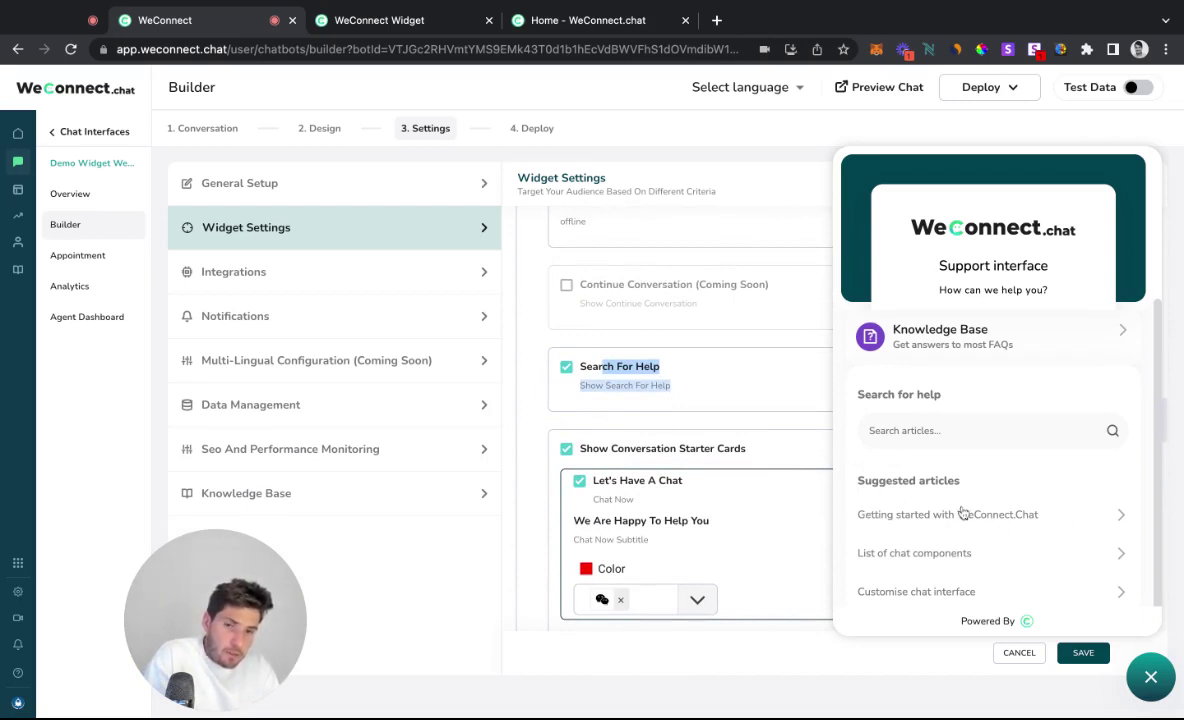
left_click(924, 432)
scroll(916, 500, "down", 1)
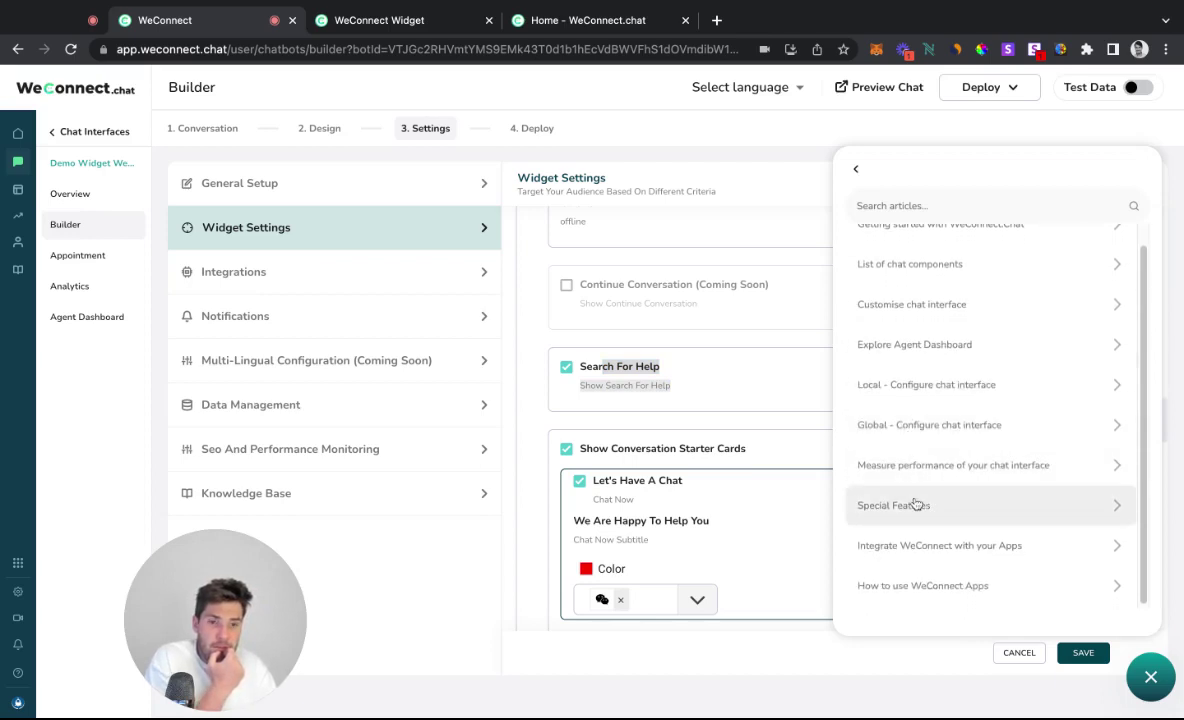
scroll(940, 445, "up", 1)
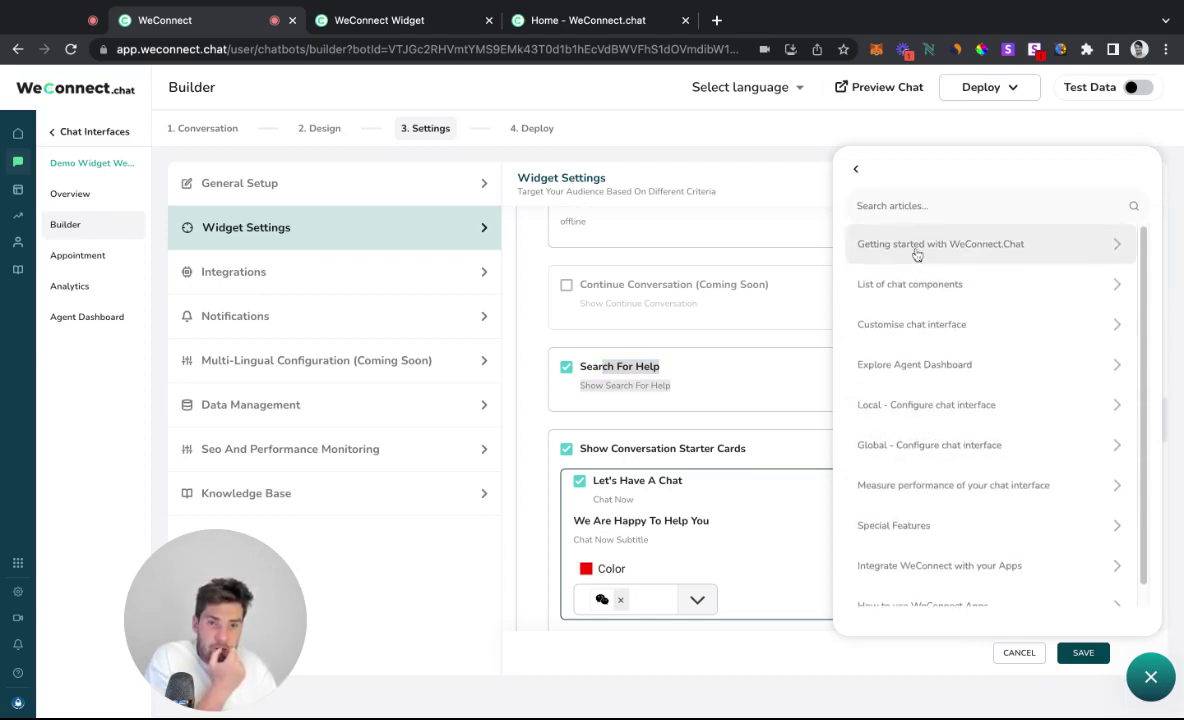
left_click(855, 169)
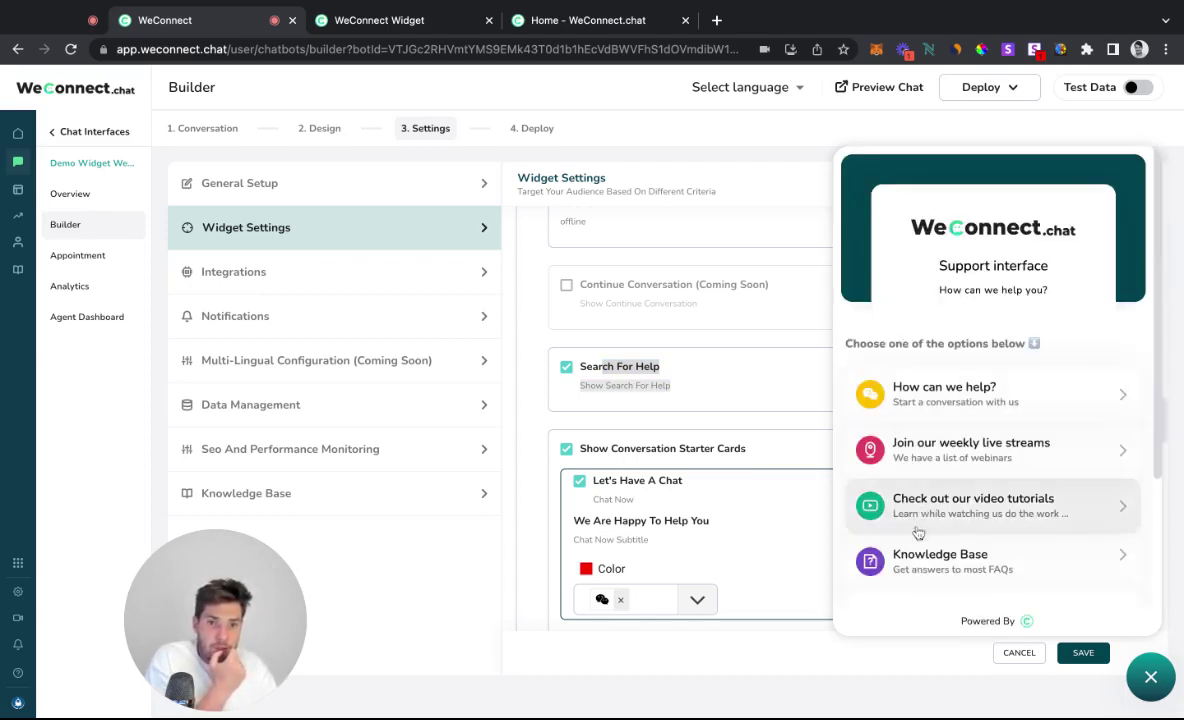
Locate the Knowledge Base card in the Widget Settings and compare the article list it opens in the support widget with Search for help.
scroll(722, 497, "down", 1)
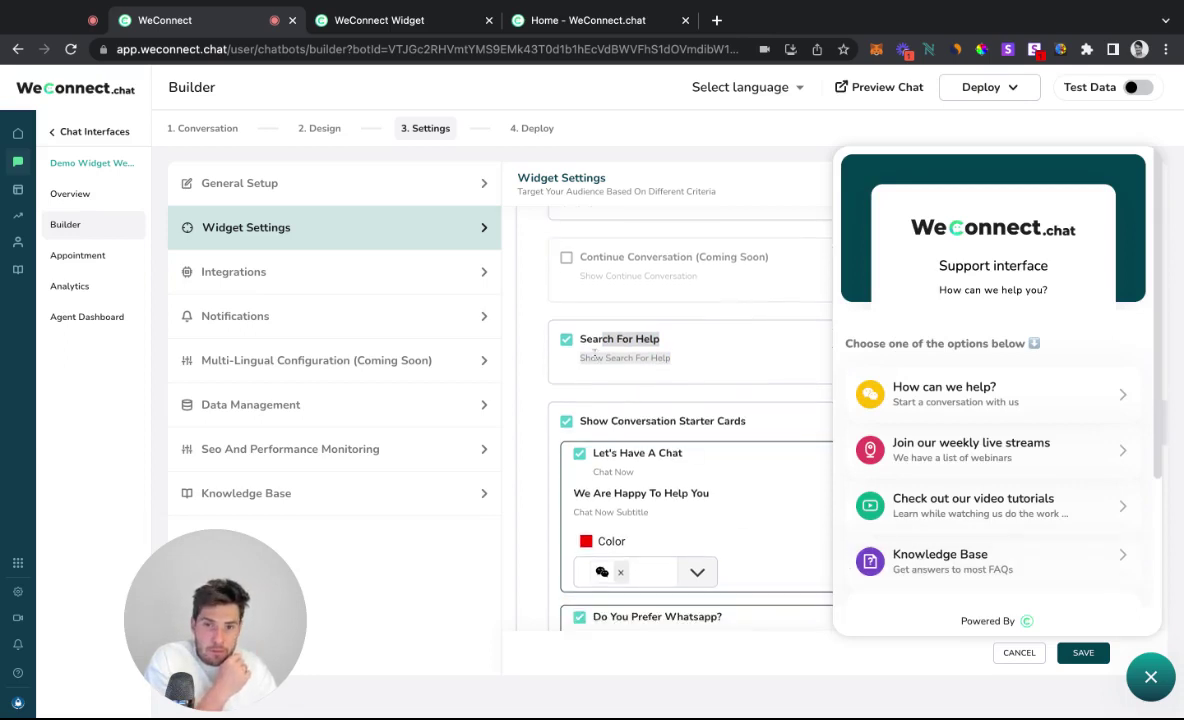
scroll(651, 405, "down", 10)
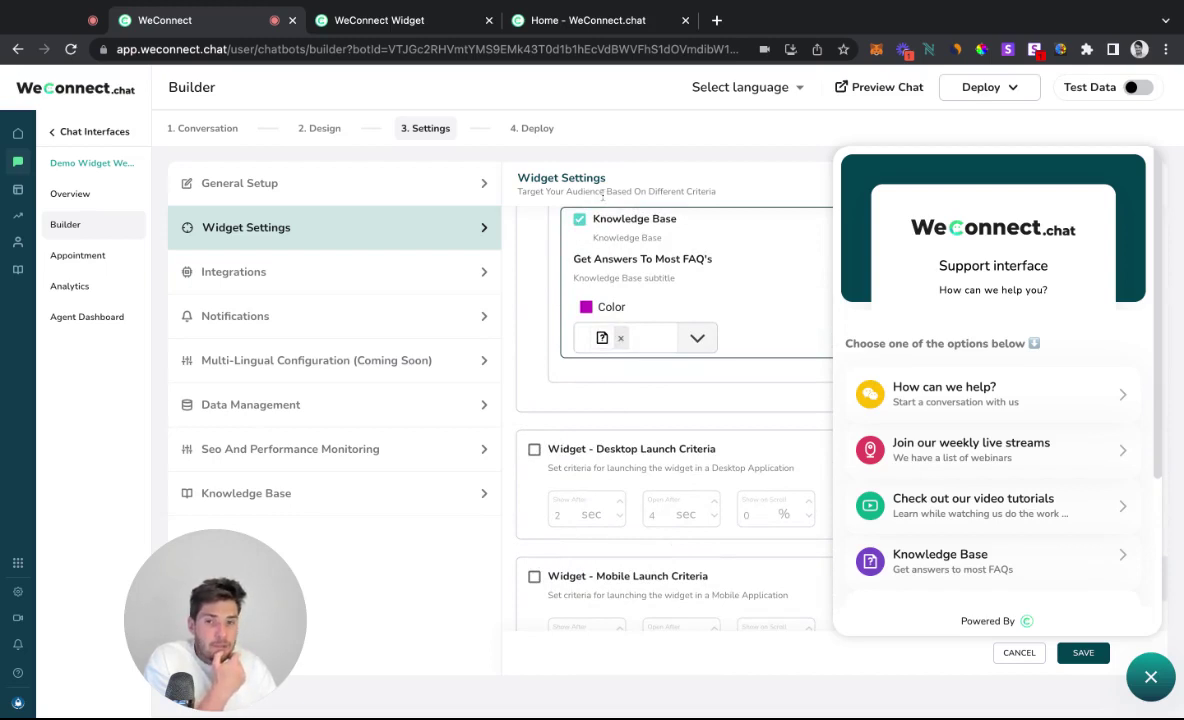
left_click(910, 568)
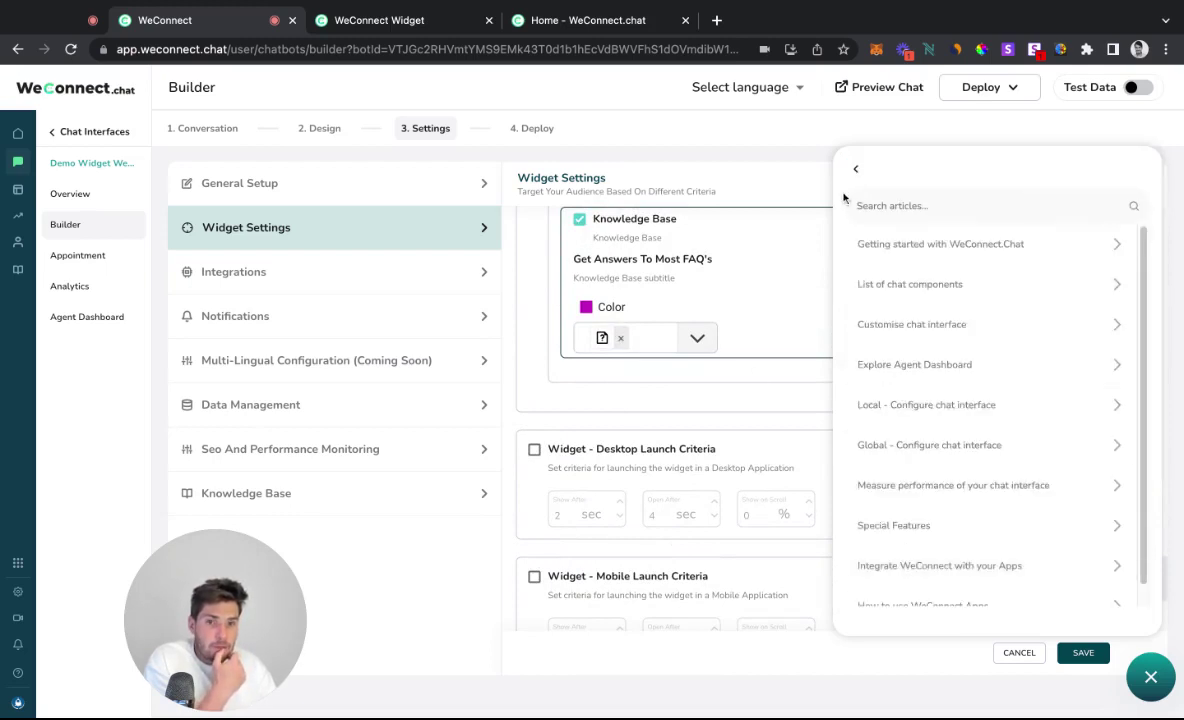
left_click(855, 168)
left_click(912, 477)
left_click(927, 335)
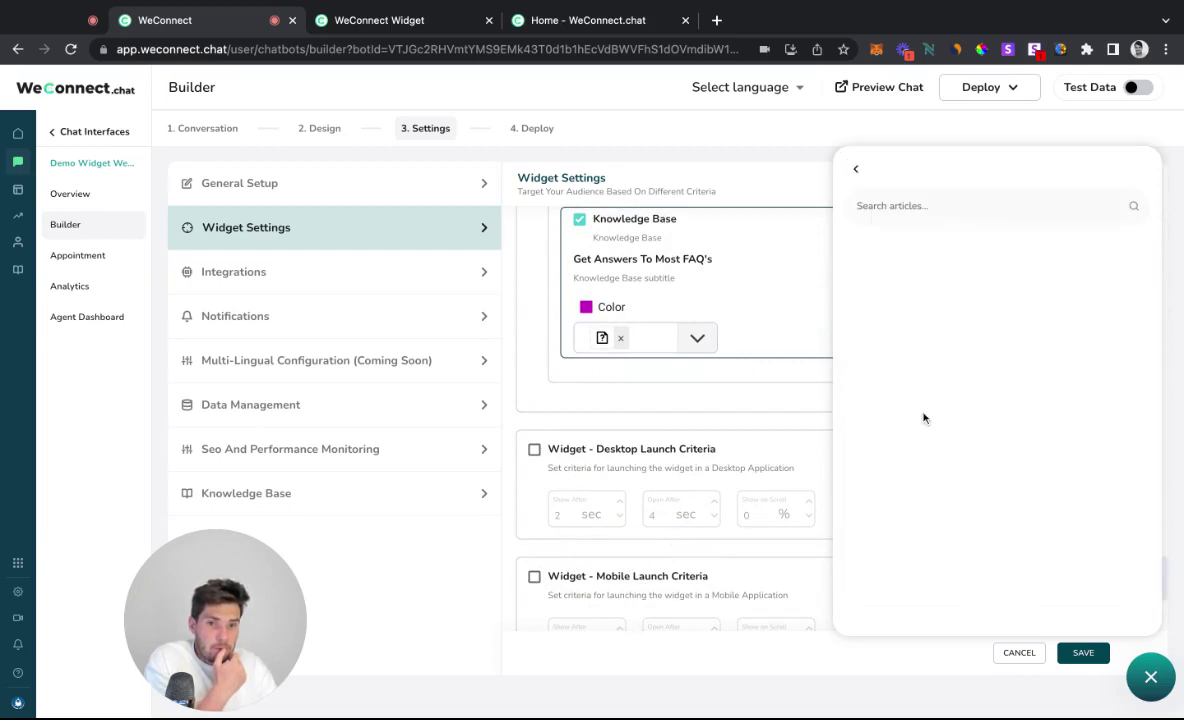
left_click(855, 169)
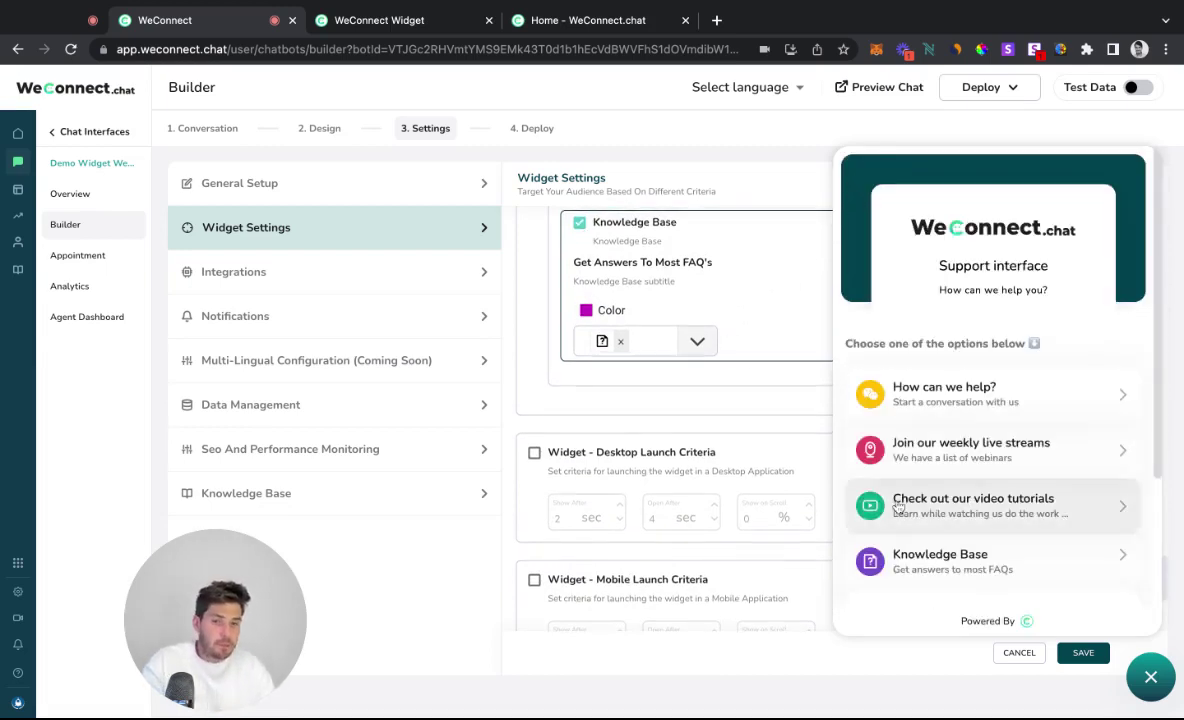
scroll(933, 536, "down", 5)
scroll(930, 546, "up", 3)
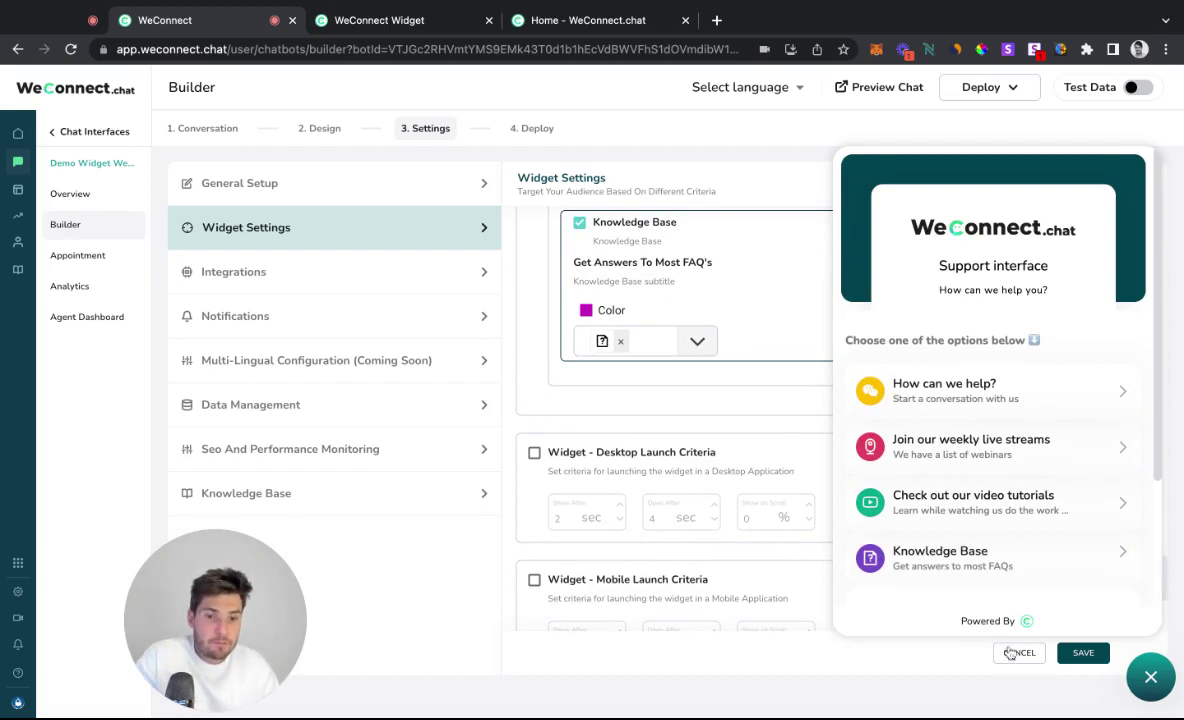
Close the live support widget and save the Demo Widget's Widget Settings.
left_click(1145, 679)
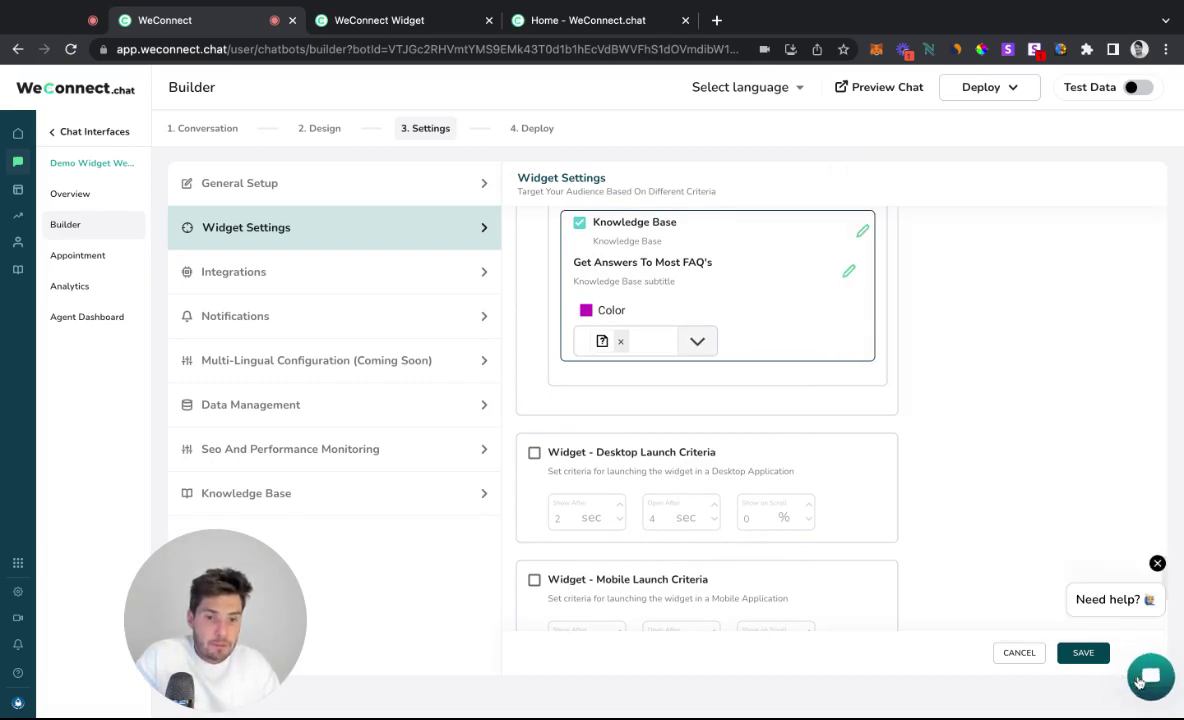
left_click(1082, 652)
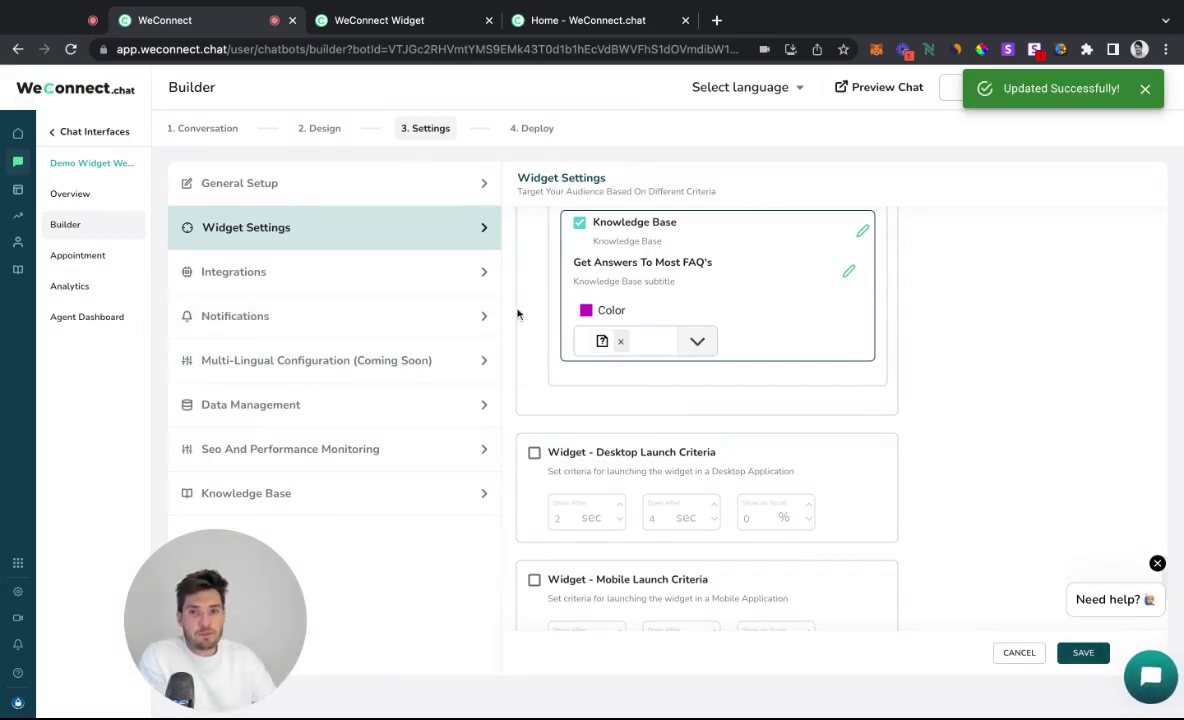
Open the Install Widget instructions in the deployment options and highlight the whole JavaScript snippet for the website.
left_click(530, 129)
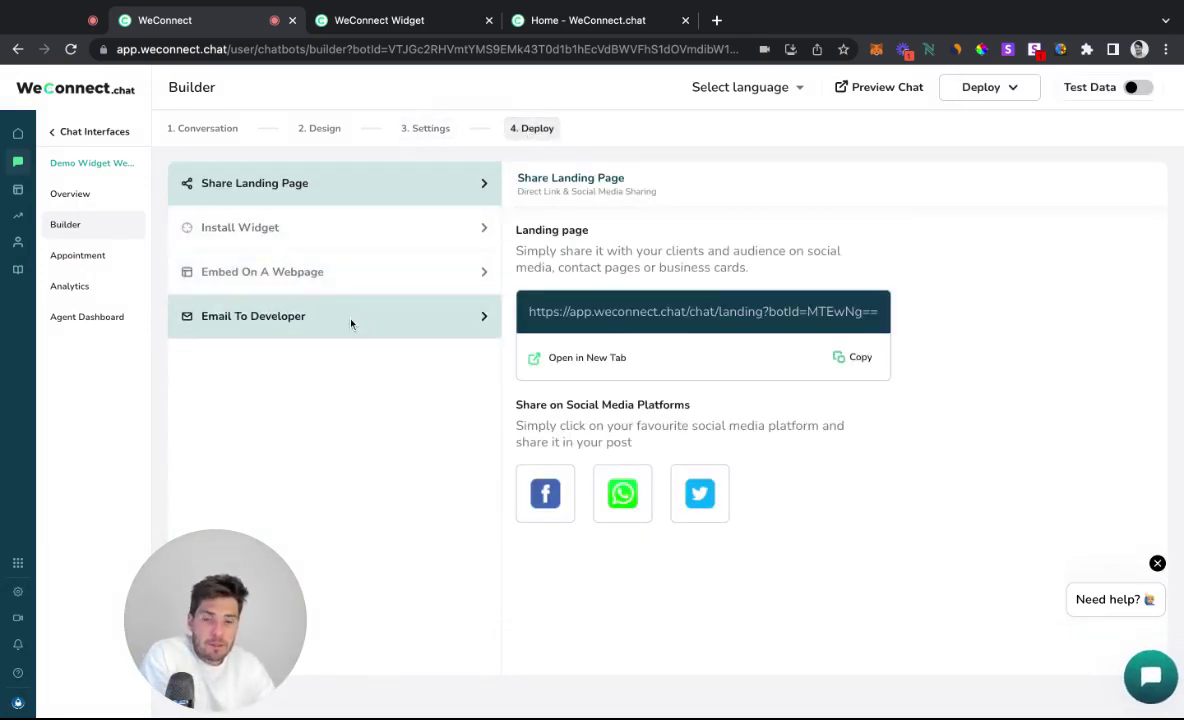
left_click(315, 225)
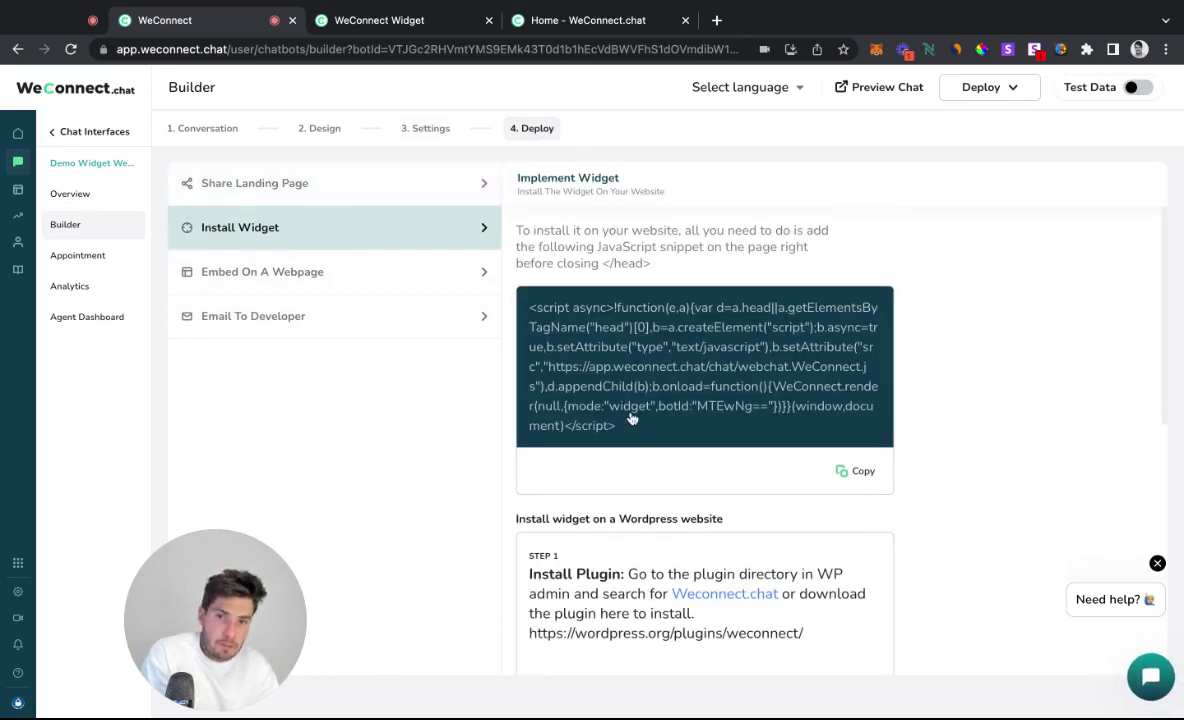
left_click_drag(641, 433, 527, 300)
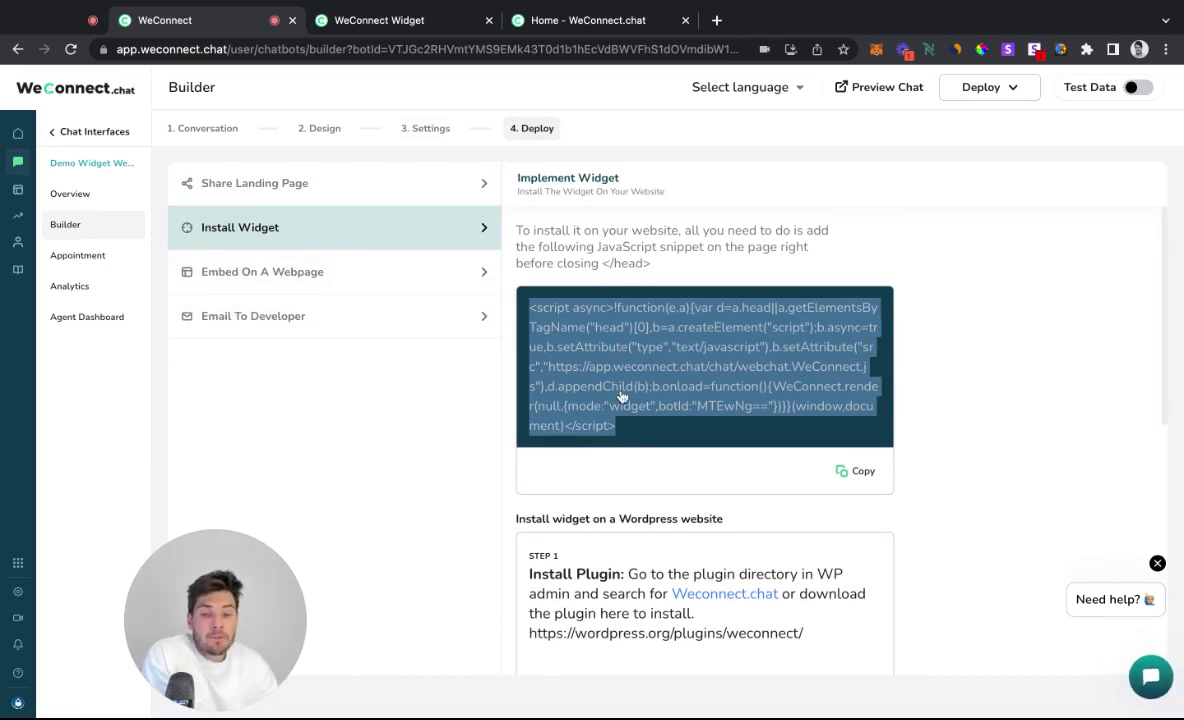
Review the WordPress installation steps and the Email To Developer message, and return to the Install Widget instructions.
scroll(621, 397, "down", 5)
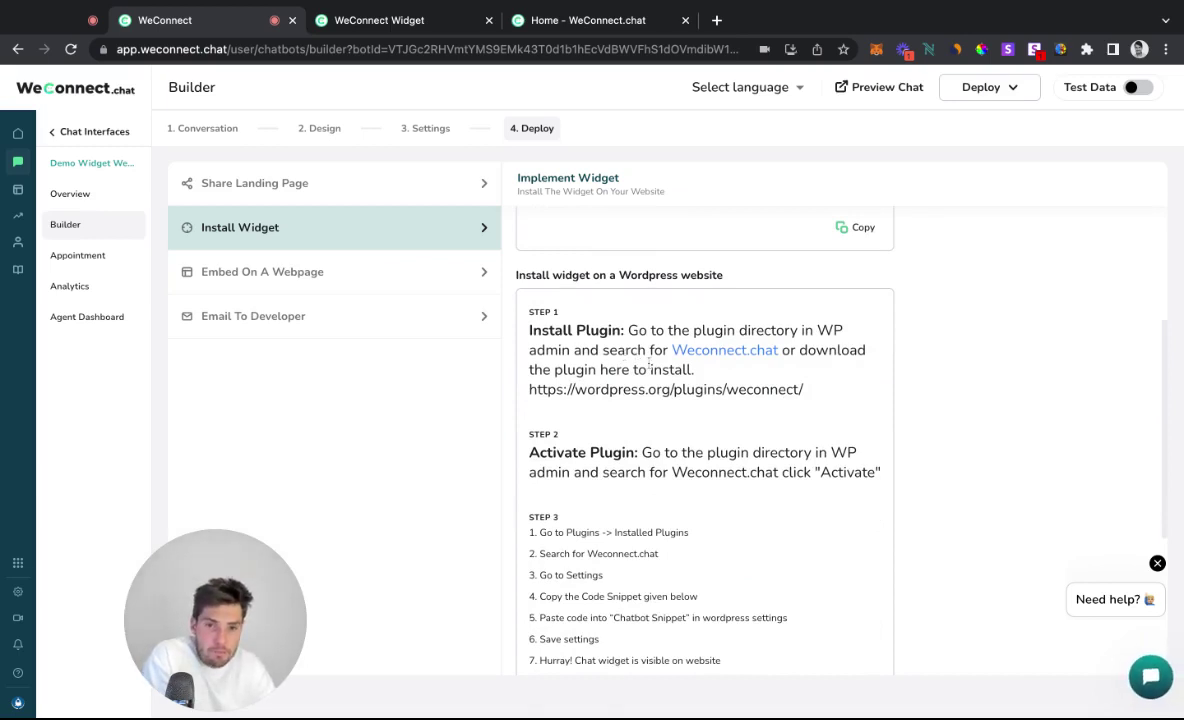
scroll(688, 416, "down", 6)
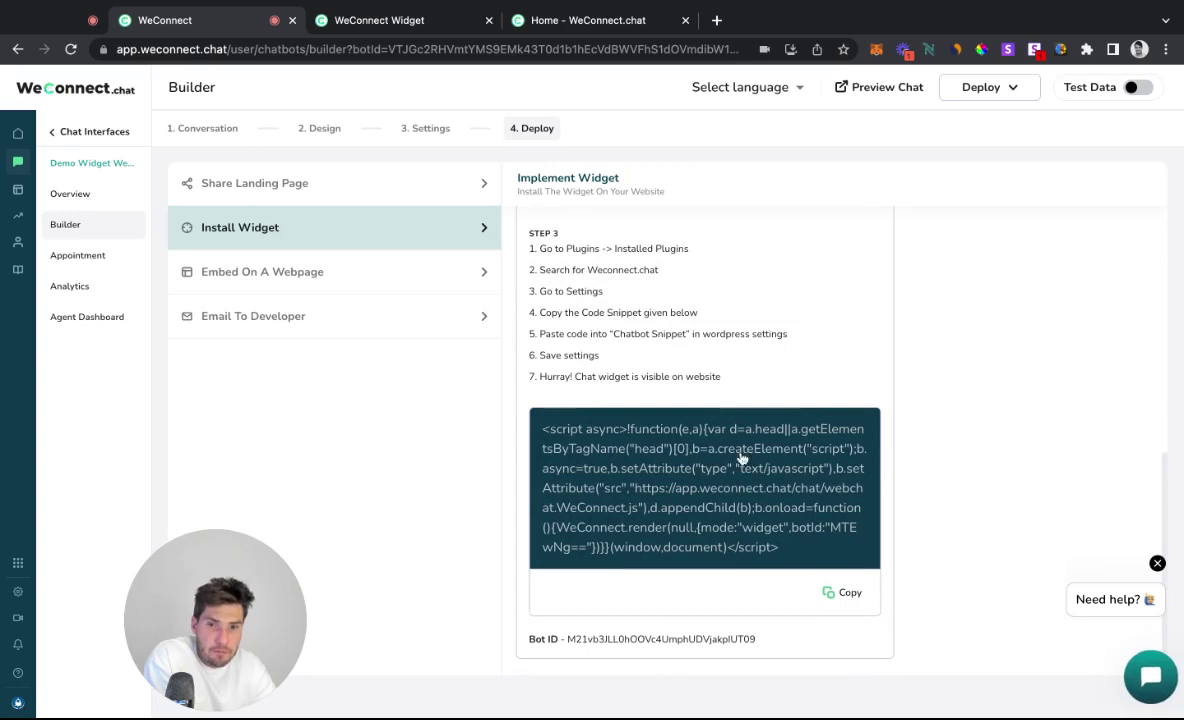
scroll(720, 470, "up", 2)
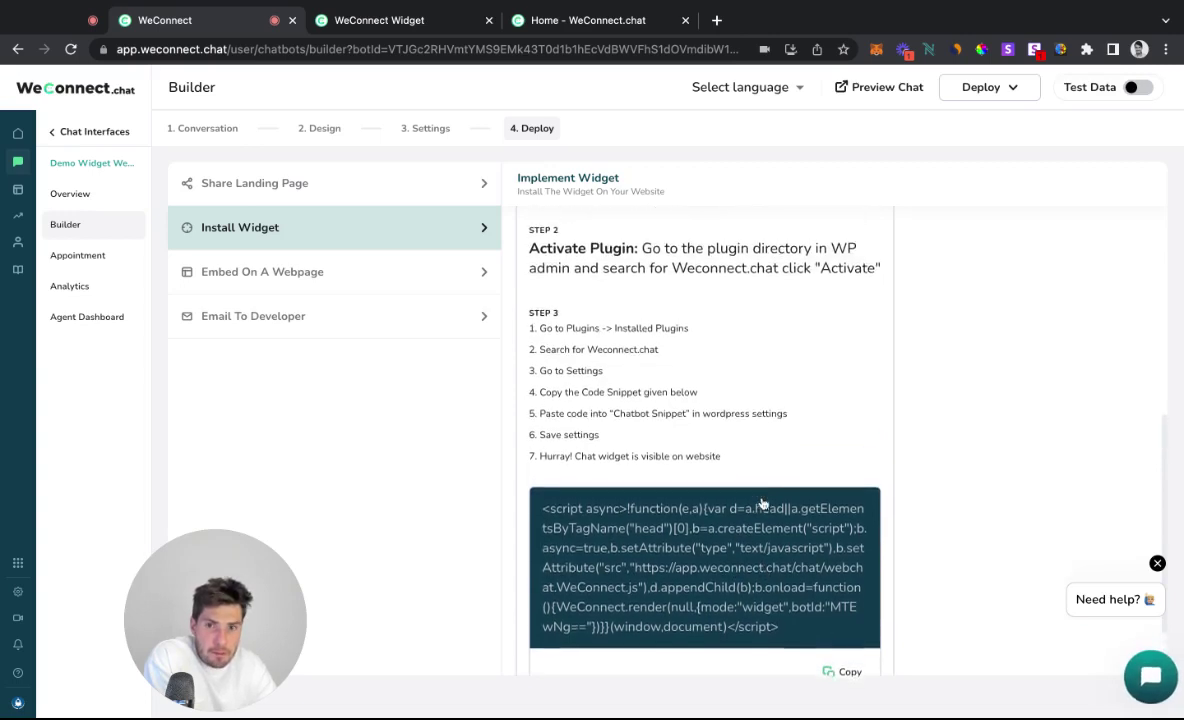
left_click(365, 320)
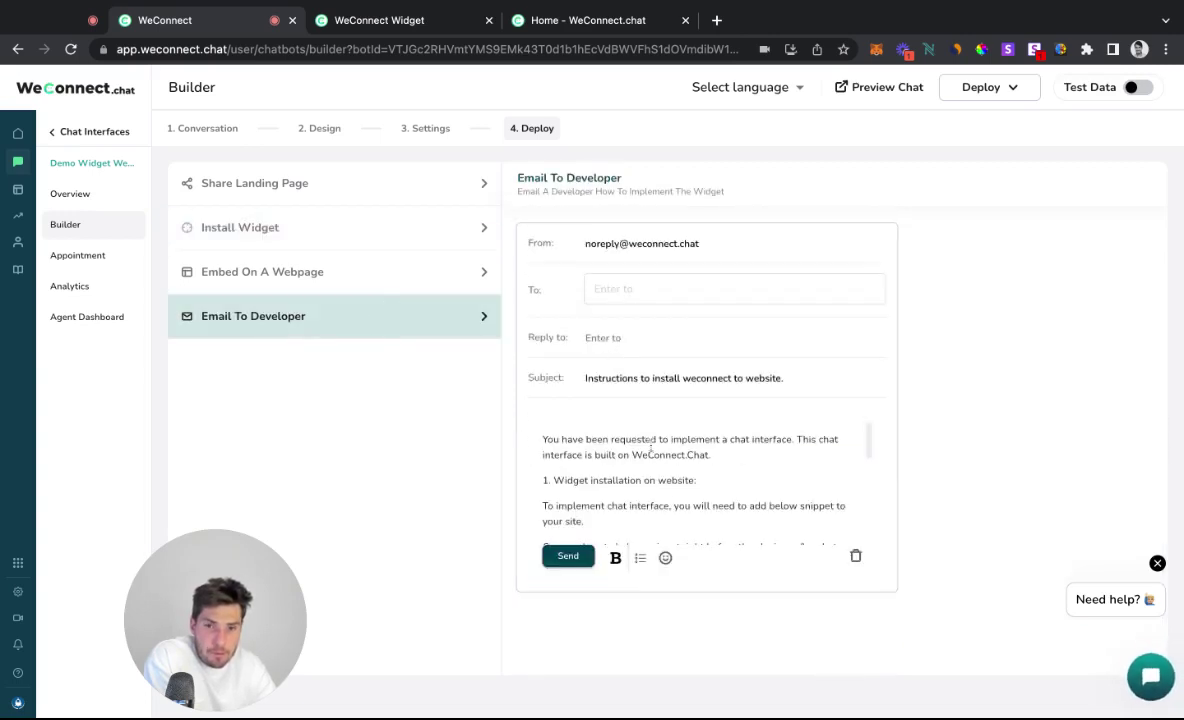
left_click(359, 230)
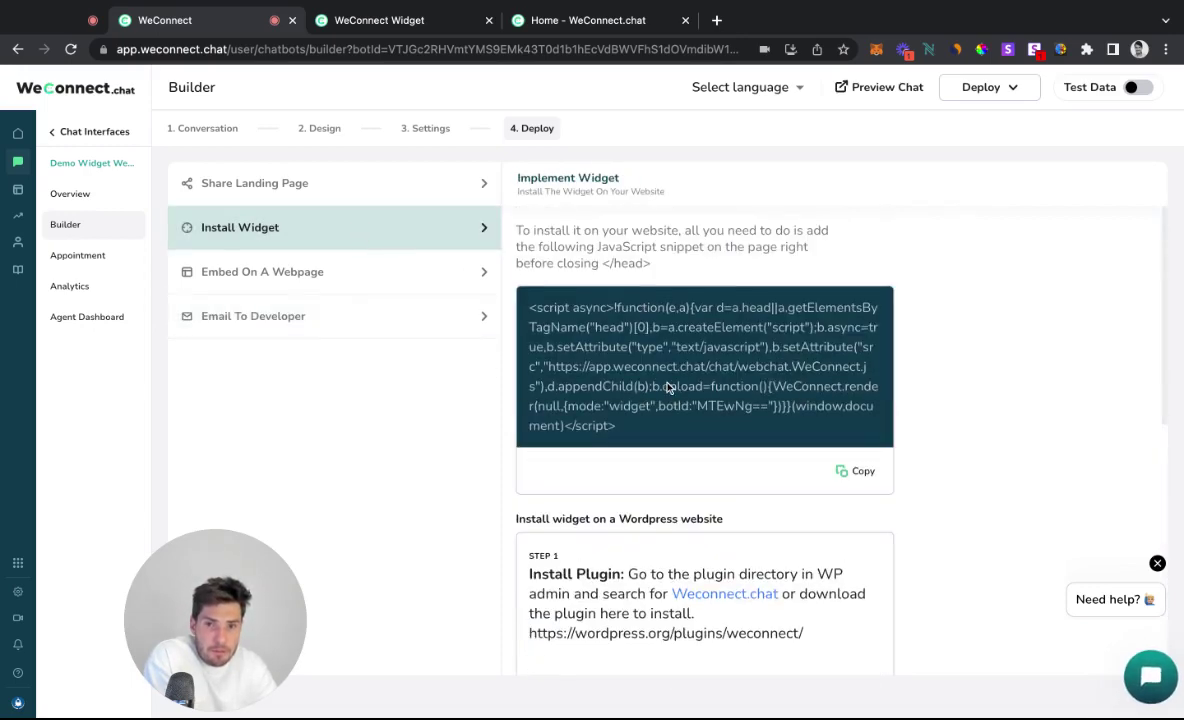